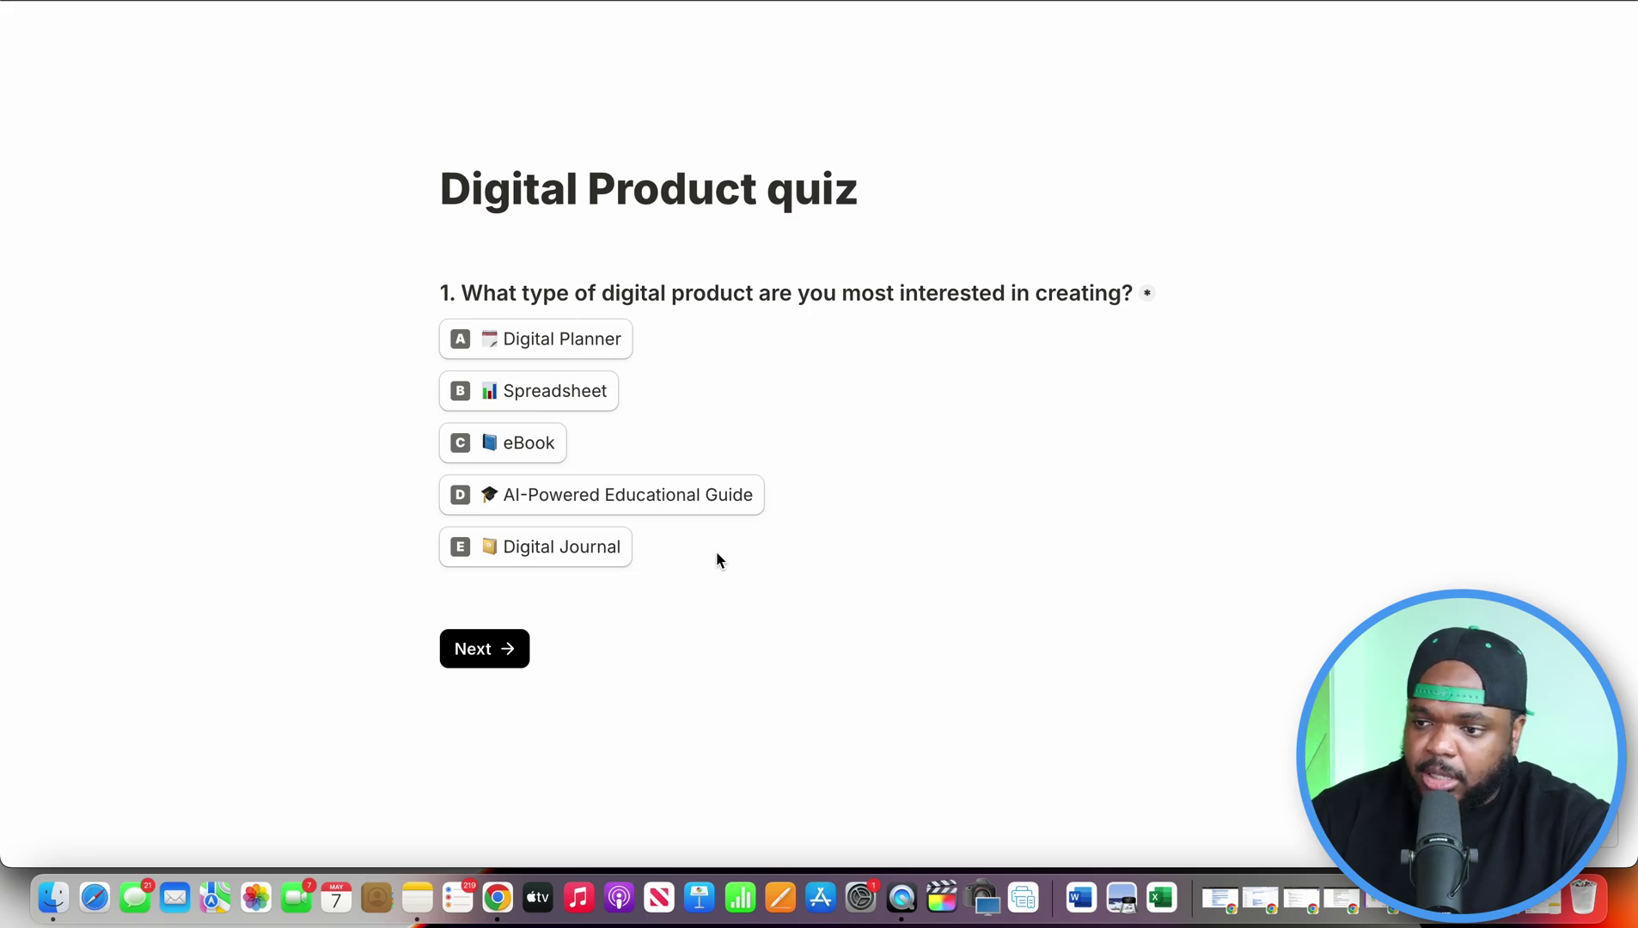
Answer the first two quiz questions with eBook as the product type and Social Media Education as the niche
{"action": "left_click", "coordinate": [501, 441]}
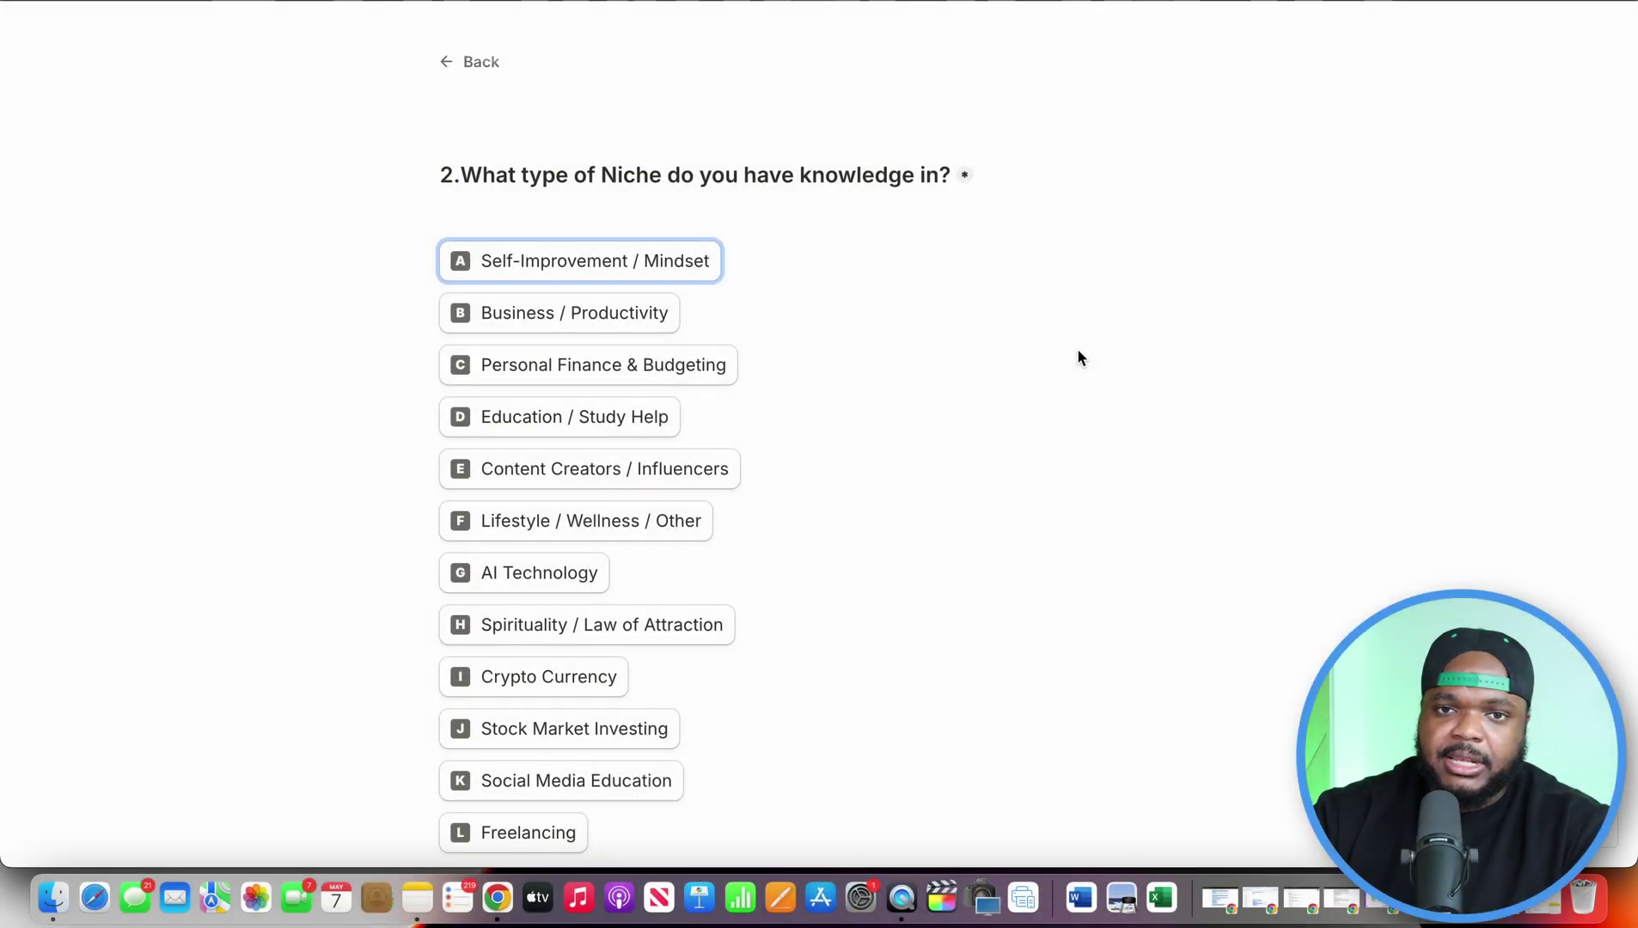
{"action": "scroll", "coordinate": [1079, 356], "scroll_direction": "down", "scroll_amount": 1}
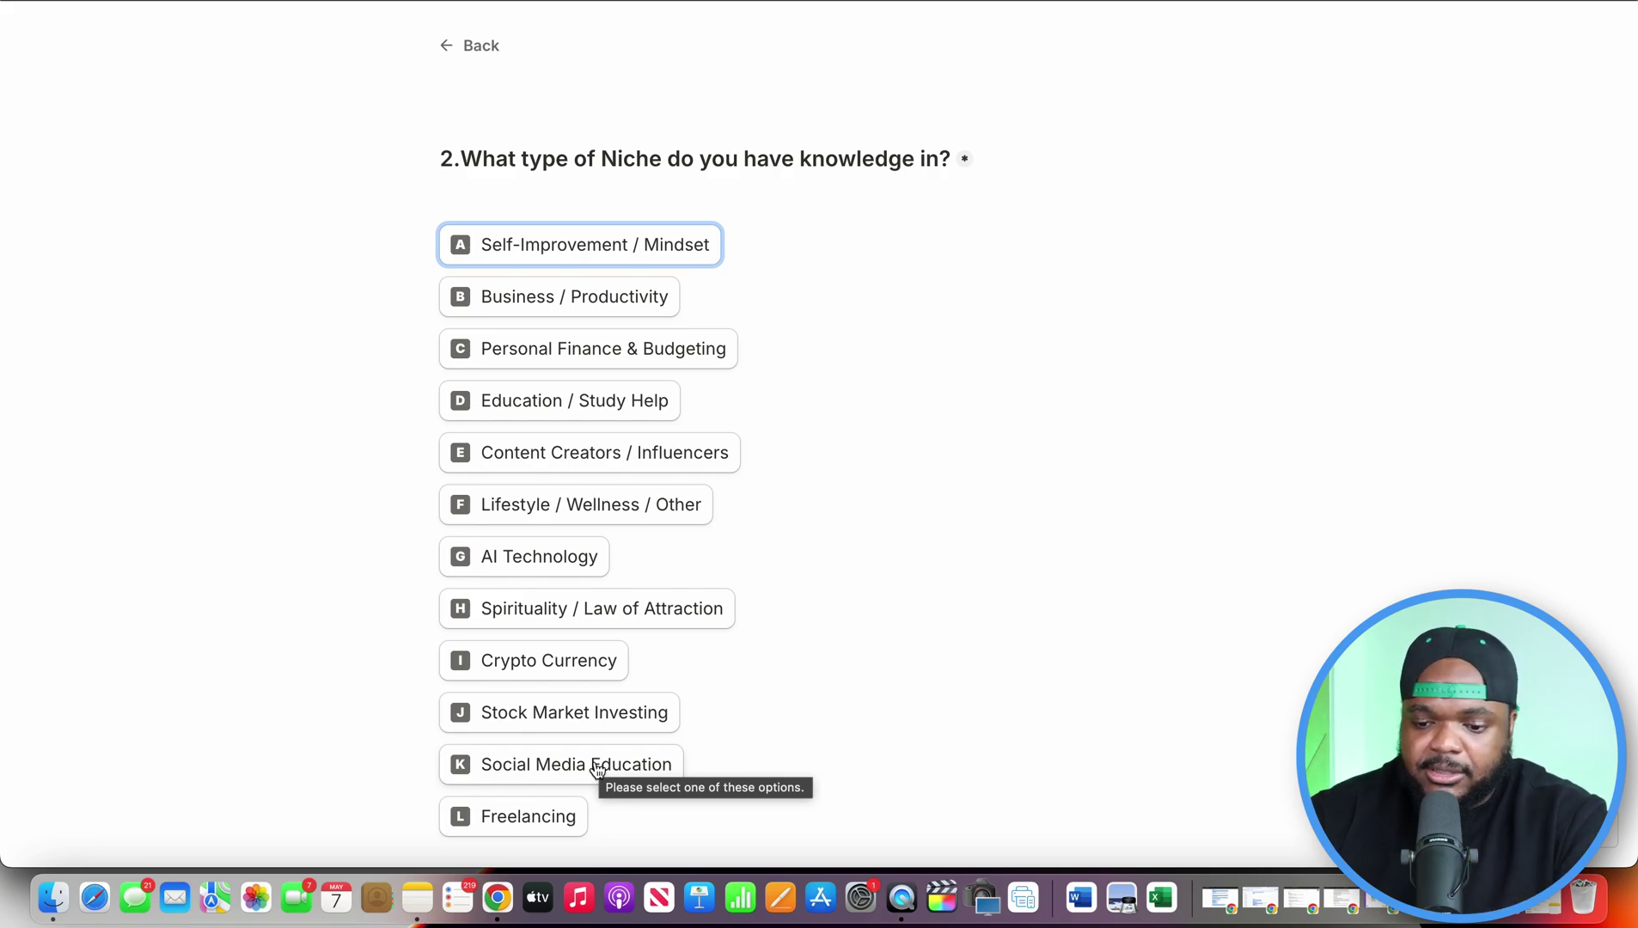
{"action": "left_click", "coordinate": [562, 775]}
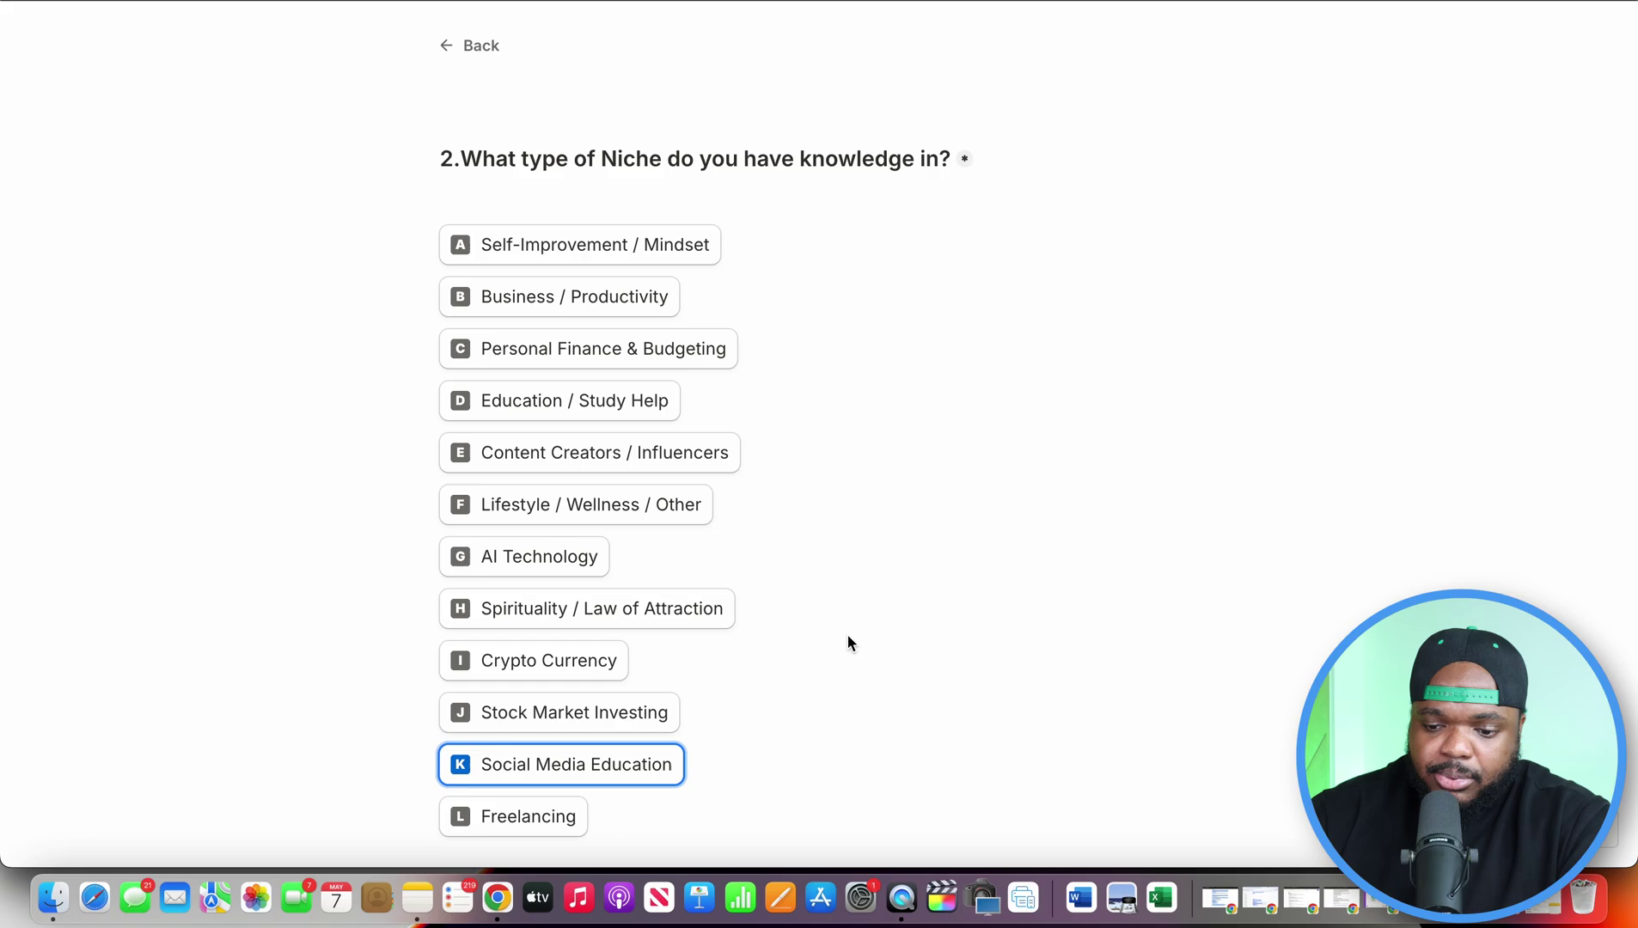
{"action": "scroll", "coordinate": [847, 640], "scroll_direction": "down", "scroll_amount": 2}
{"action": "key", "text": "Return"}
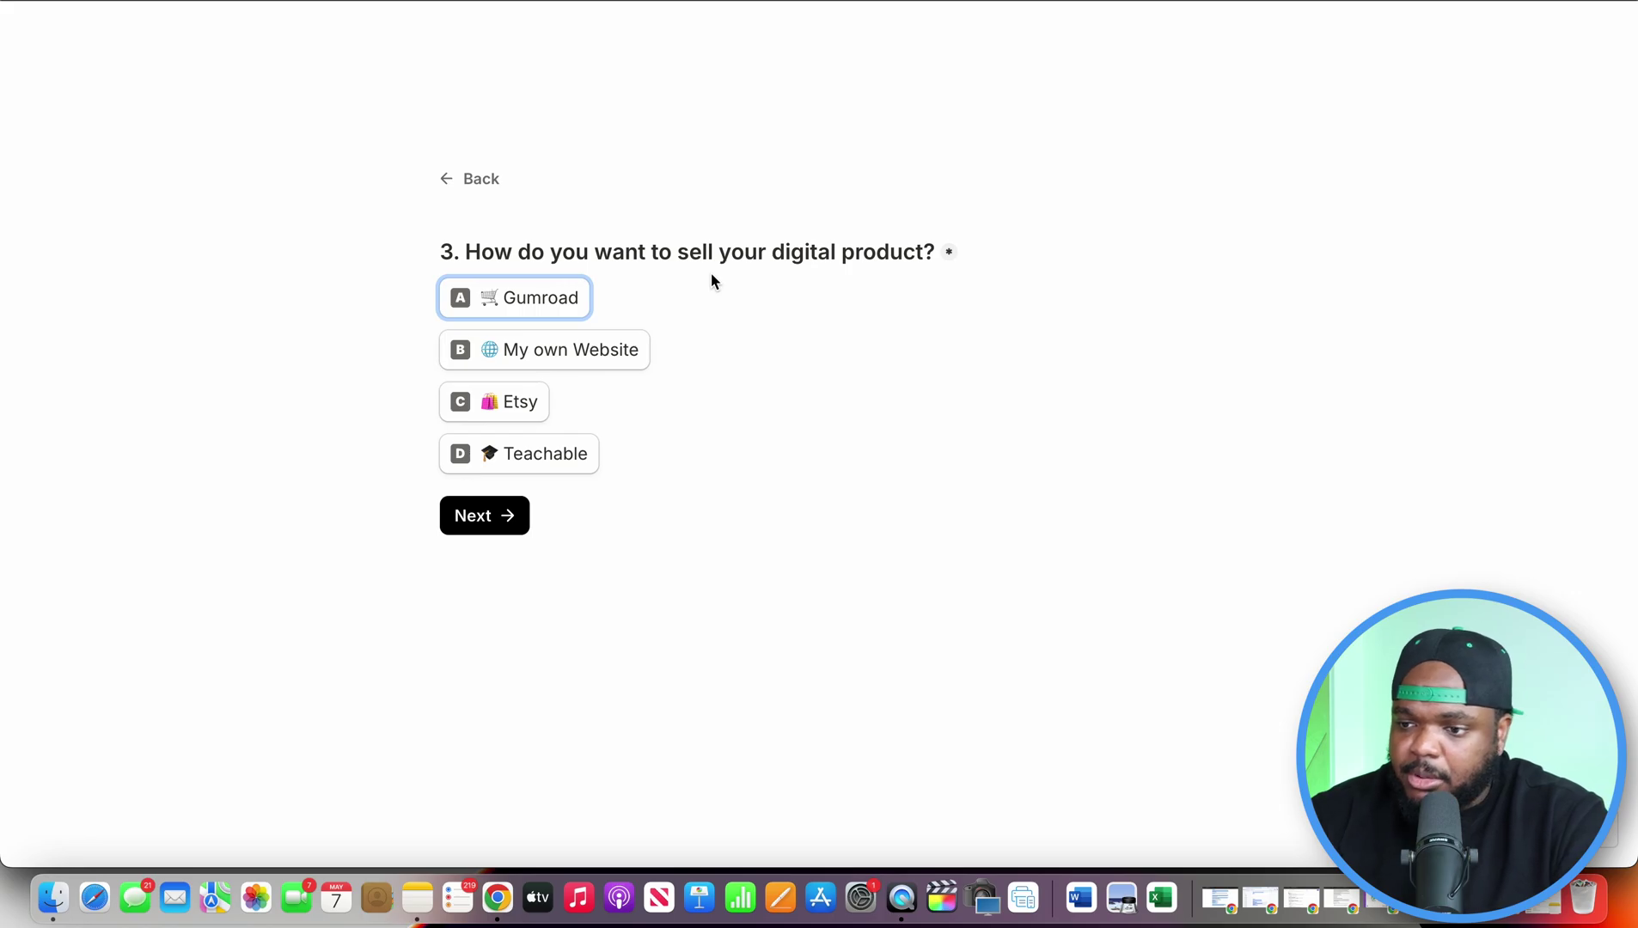
Finish and submit the quiz with My own Website, 8–15 hours per week and Instagram/TikTok reels as answers
{"action": "left_click", "coordinate": [536, 356]}
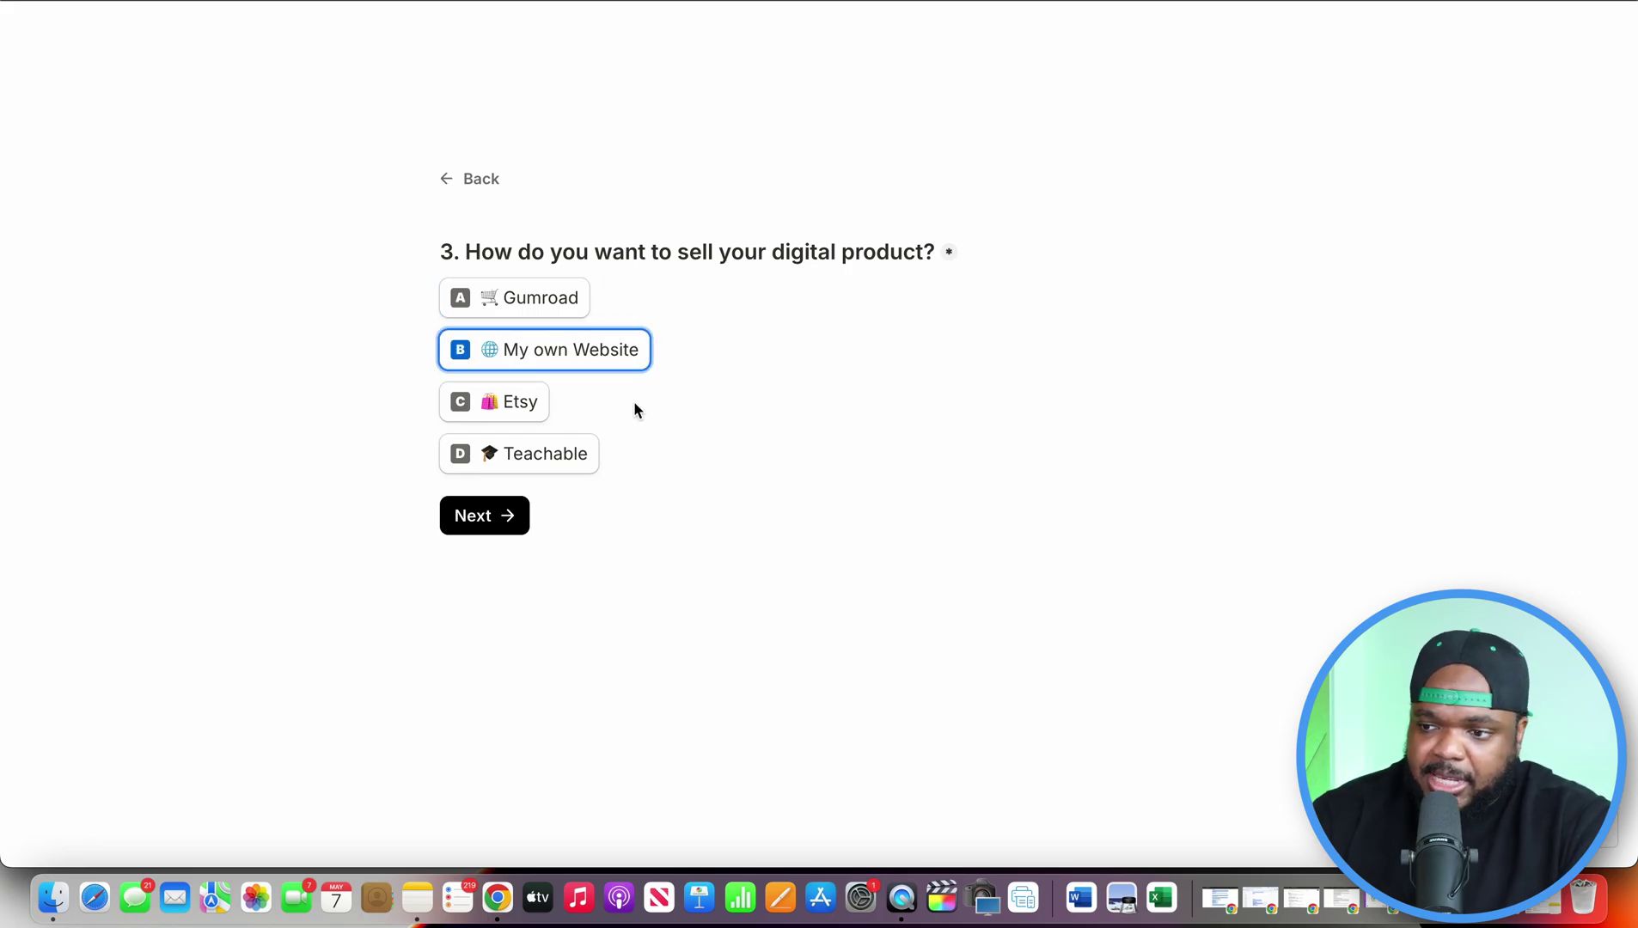
{"action": "left_click", "coordinate": [481, 526]}
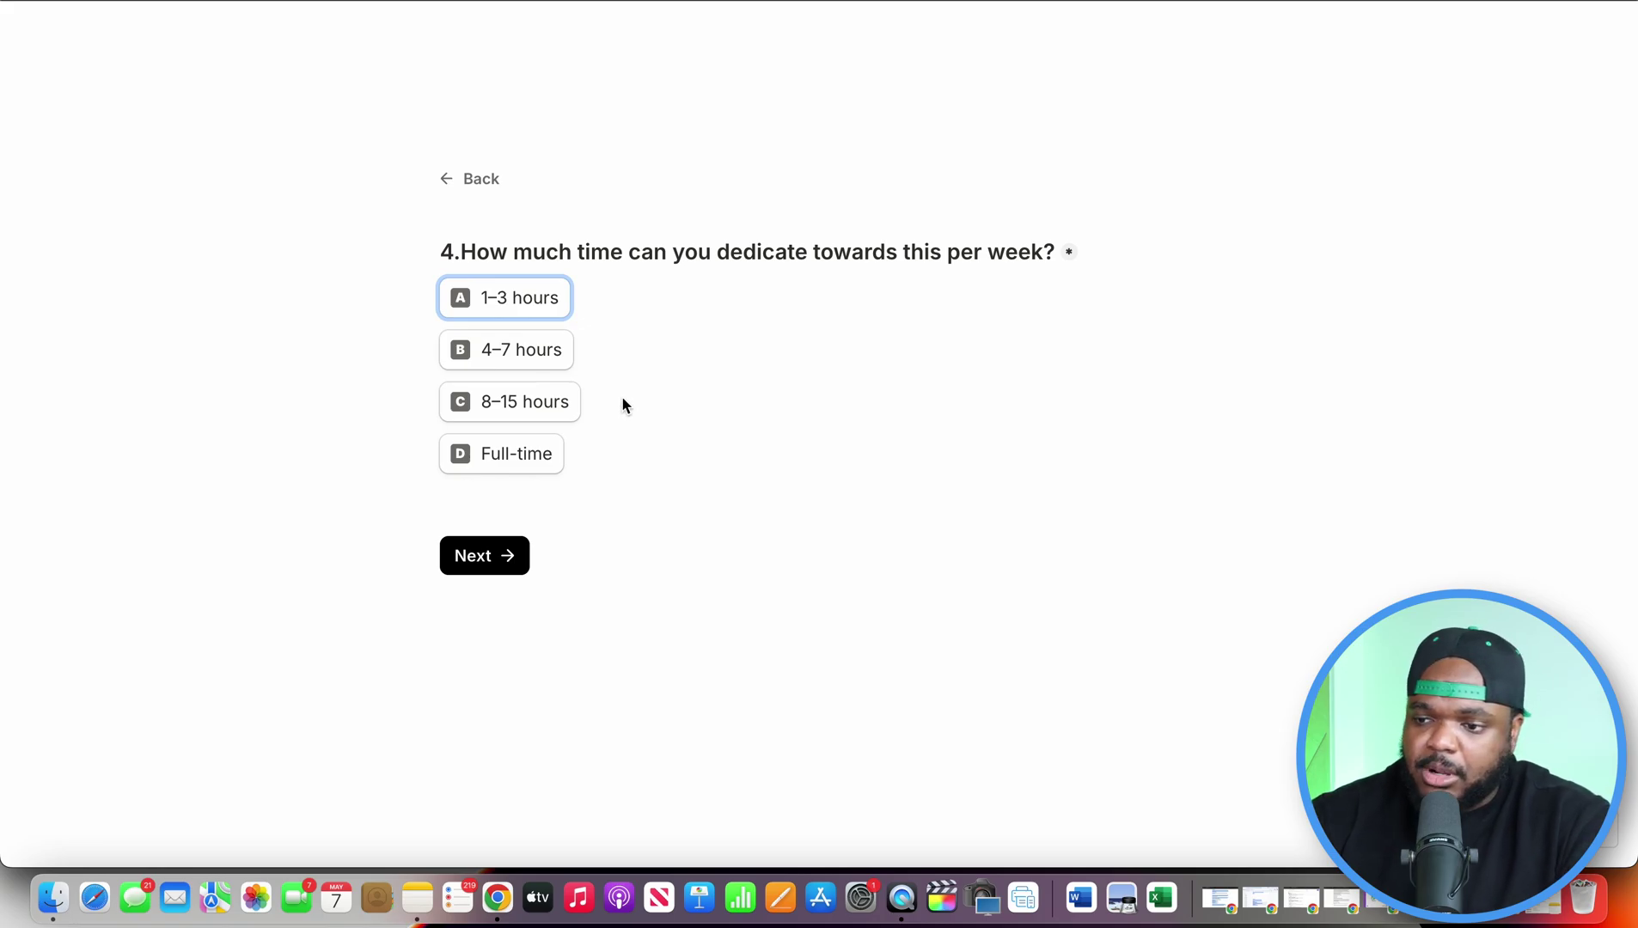
{"action": "left_click", "coordinate": [495, 412]}
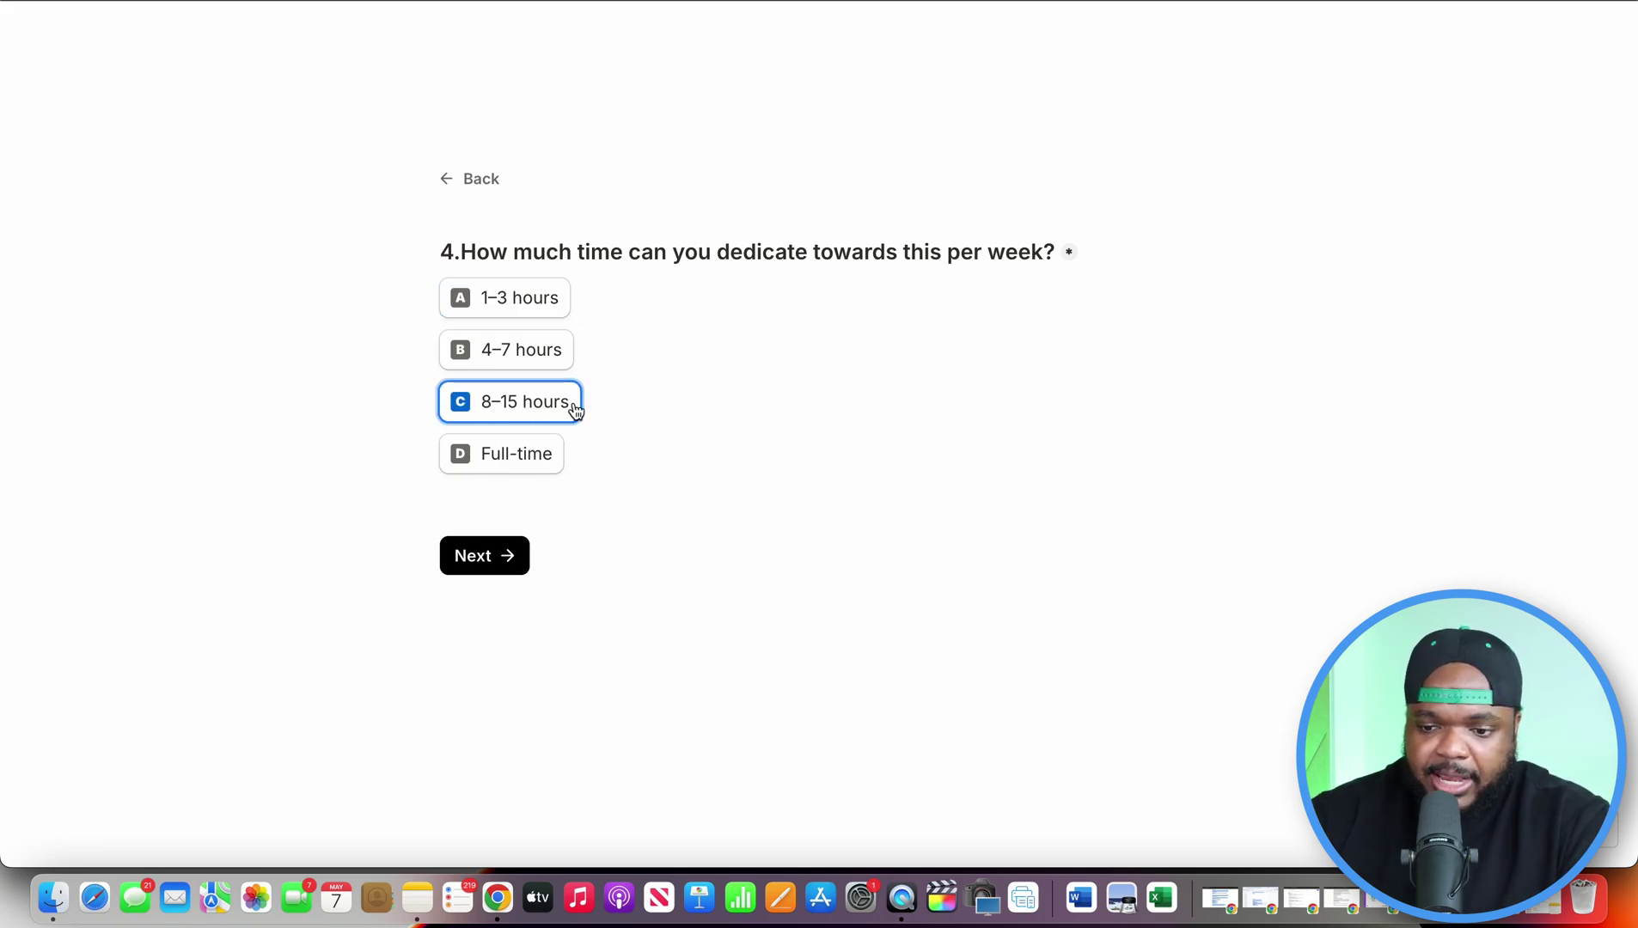
{"action": "left_click", "coordinate": [483, 563]}
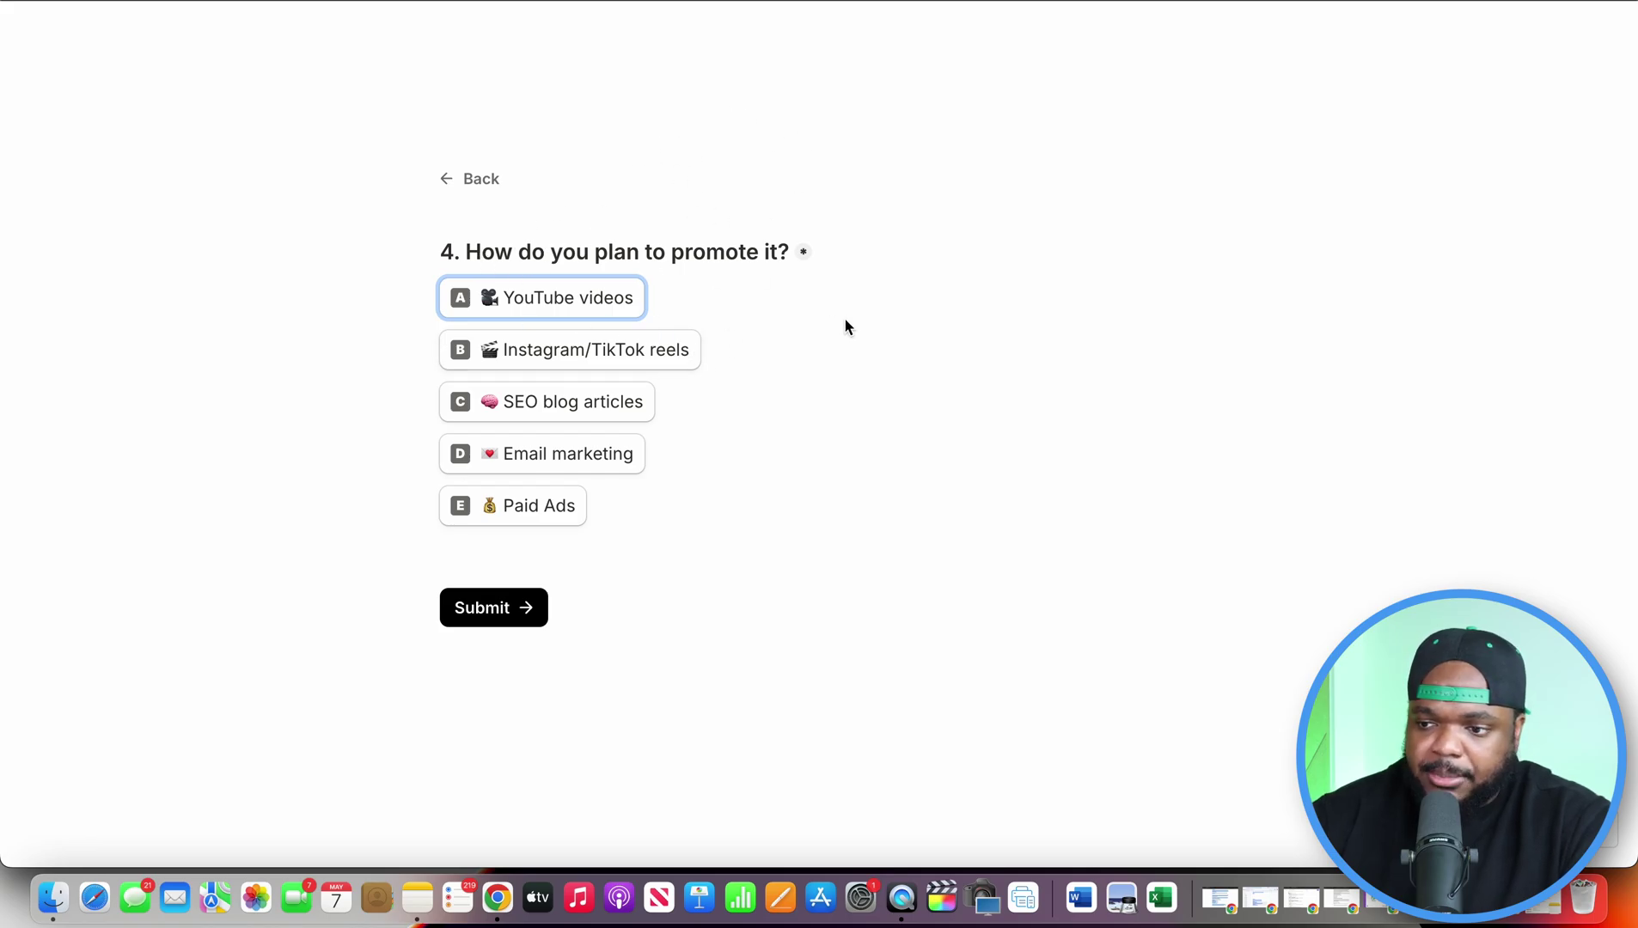
{"action": "left_click", "coordinate": [528, 361]}
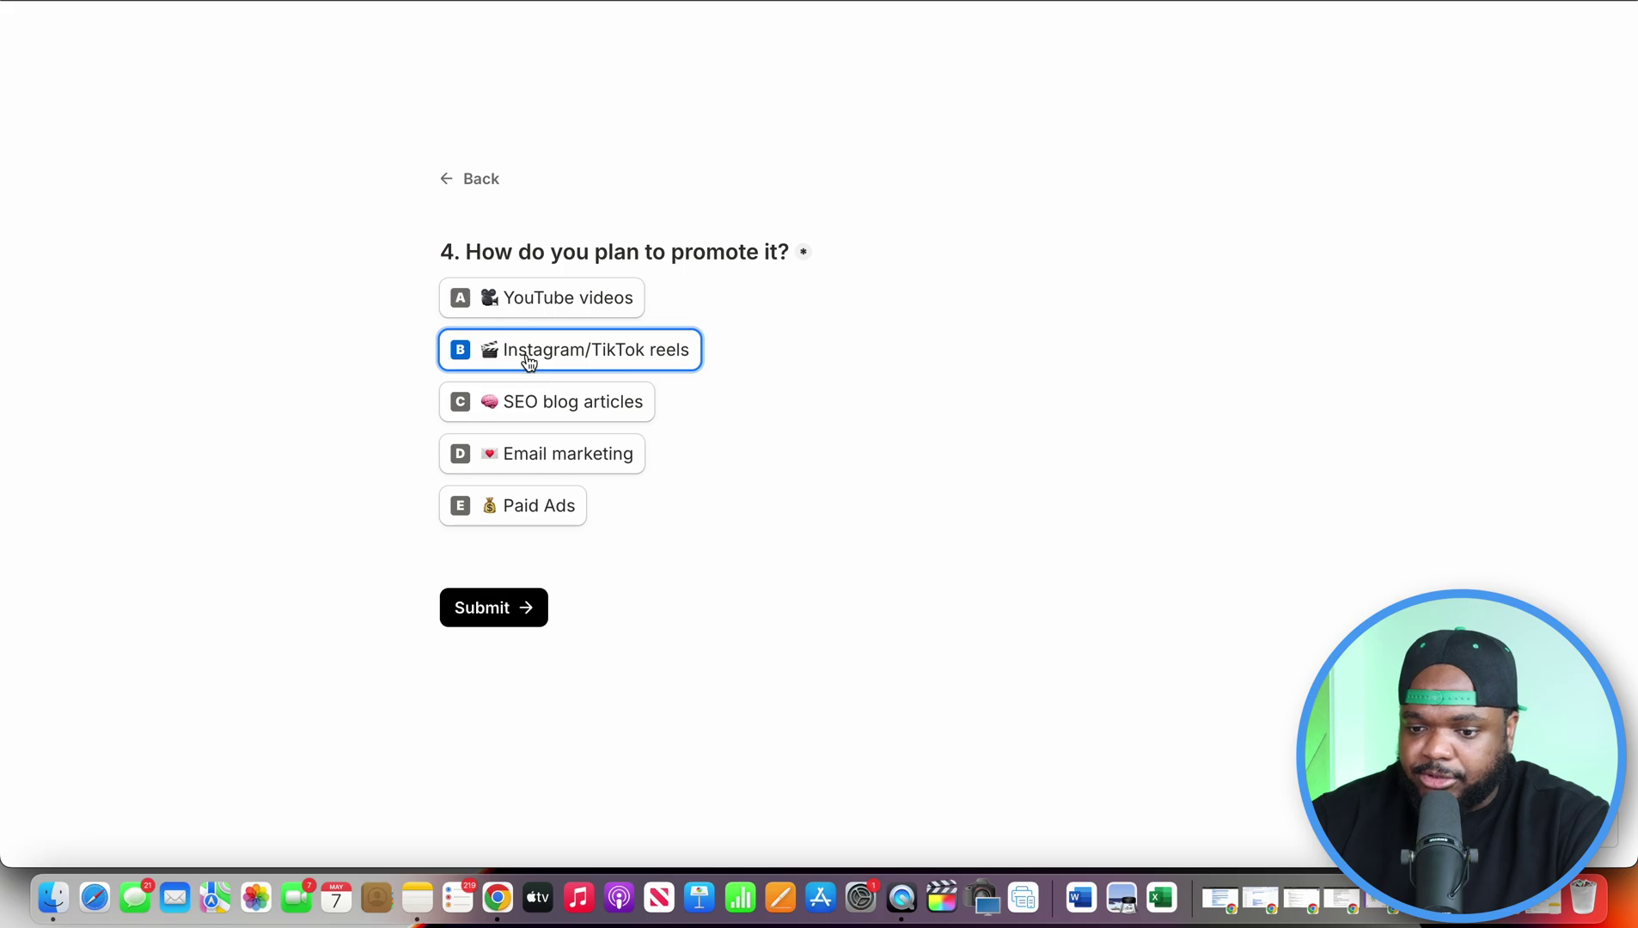
{"action": "left_click", "coordinate": [491, 605]}
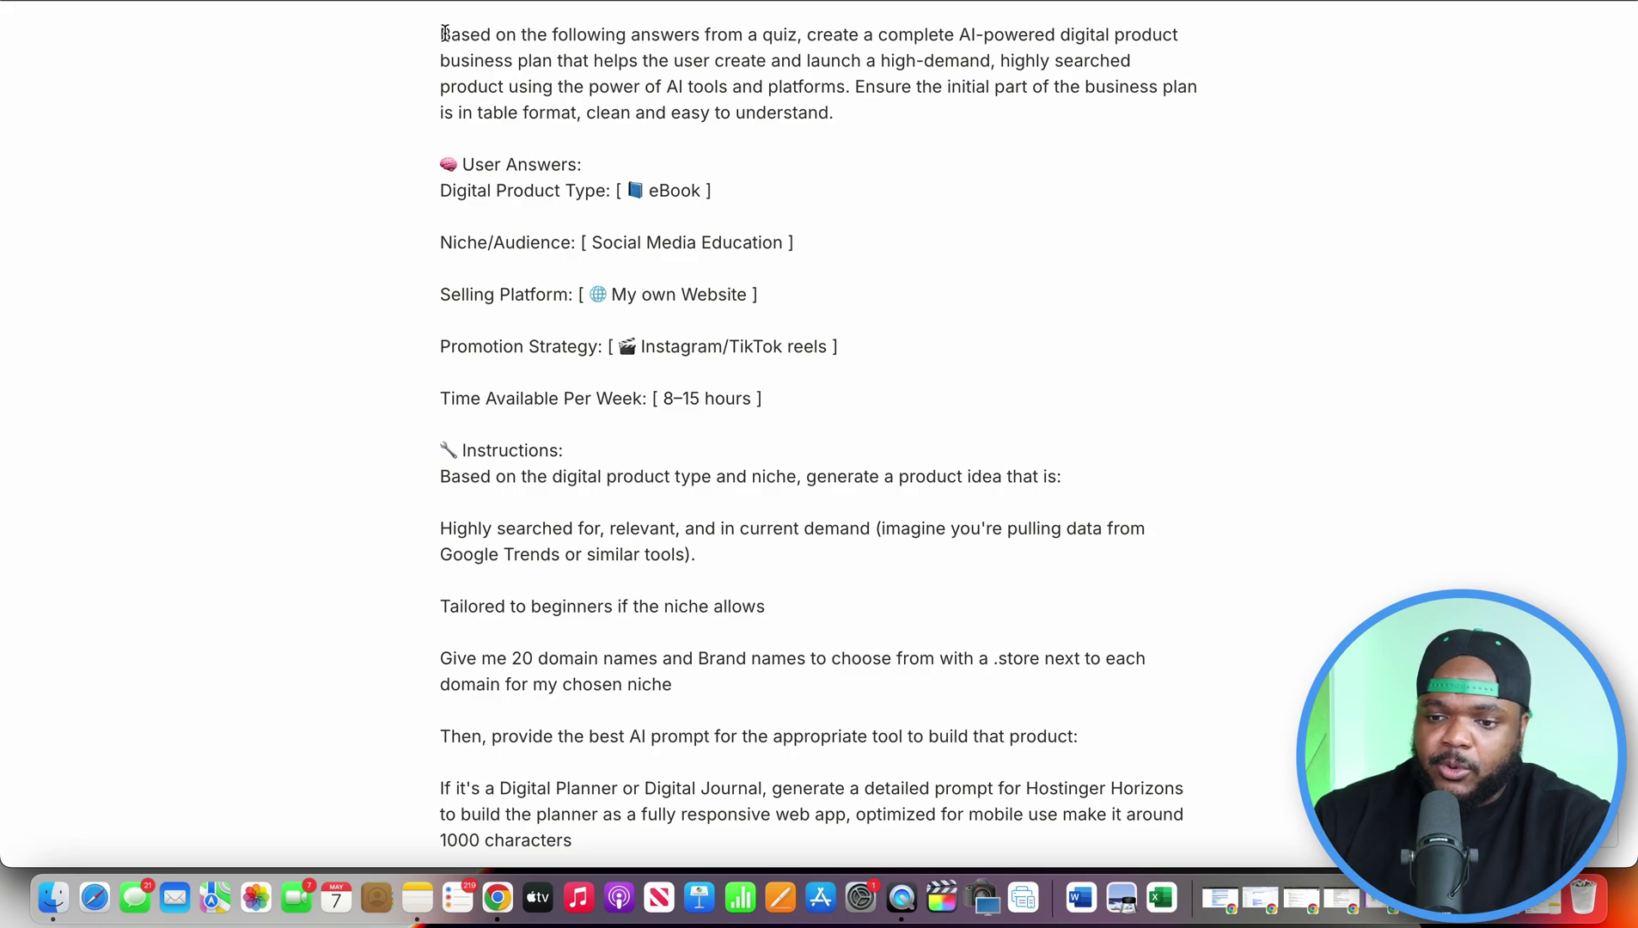
Copy the full business plan prompt from the quiz result and run it as a chat prompt in Google AI Studio
{"action": "left_click_drag", "start_coordinate": [440, 35], "coordinate": [877, 602]}
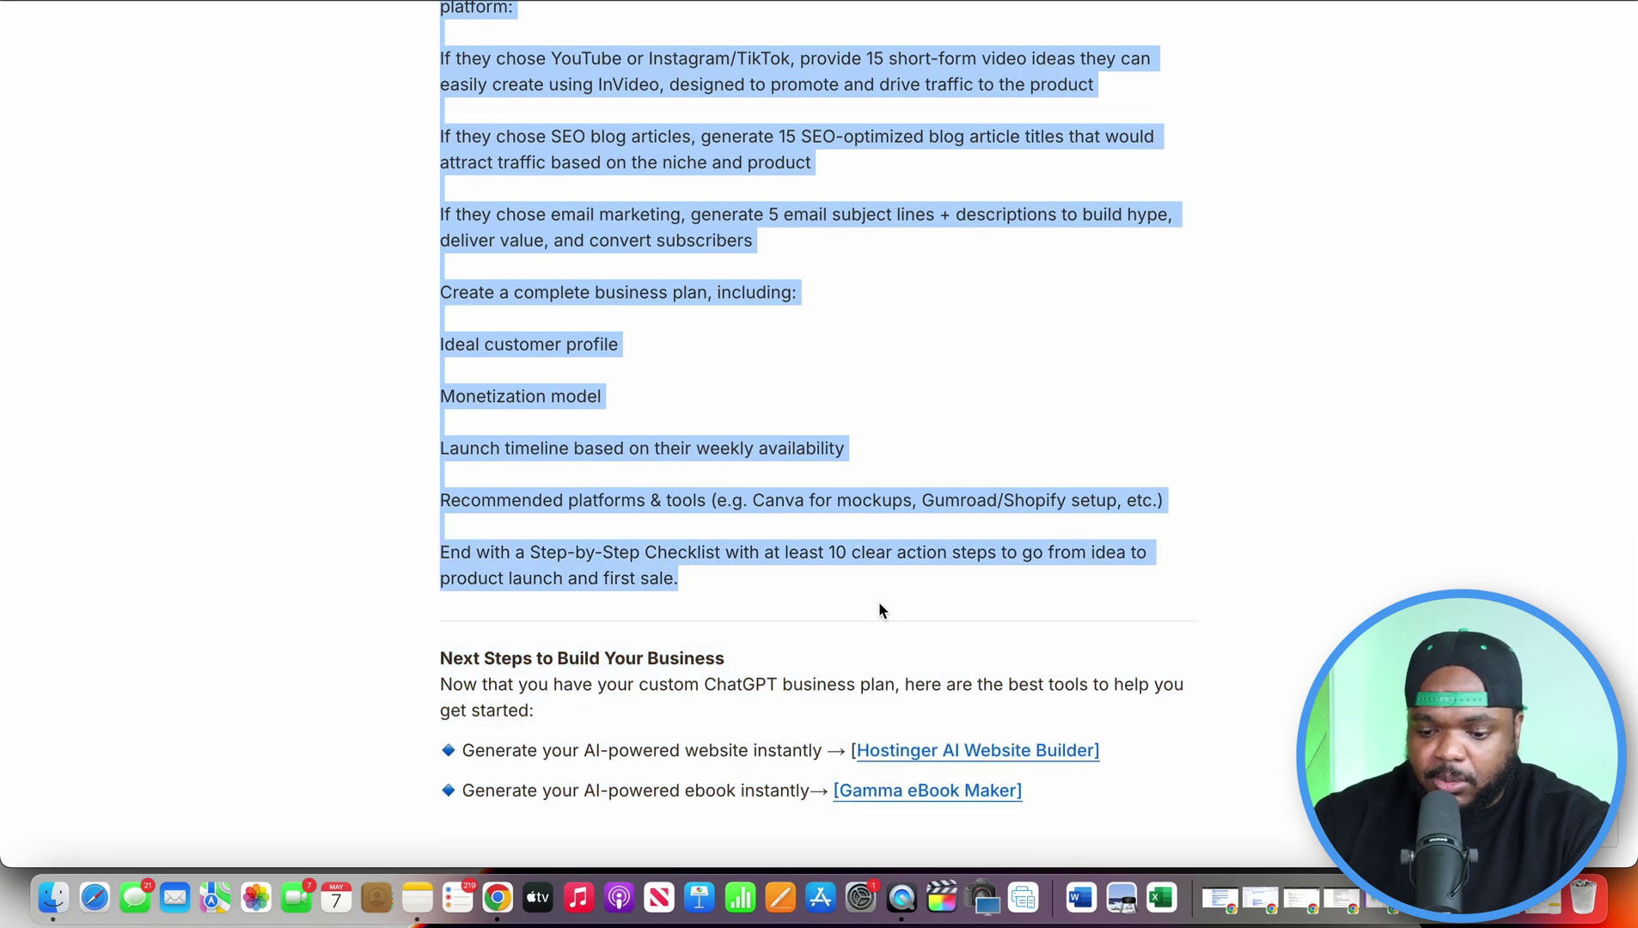
{"action": "key", "text": "ctrl+Tab"}
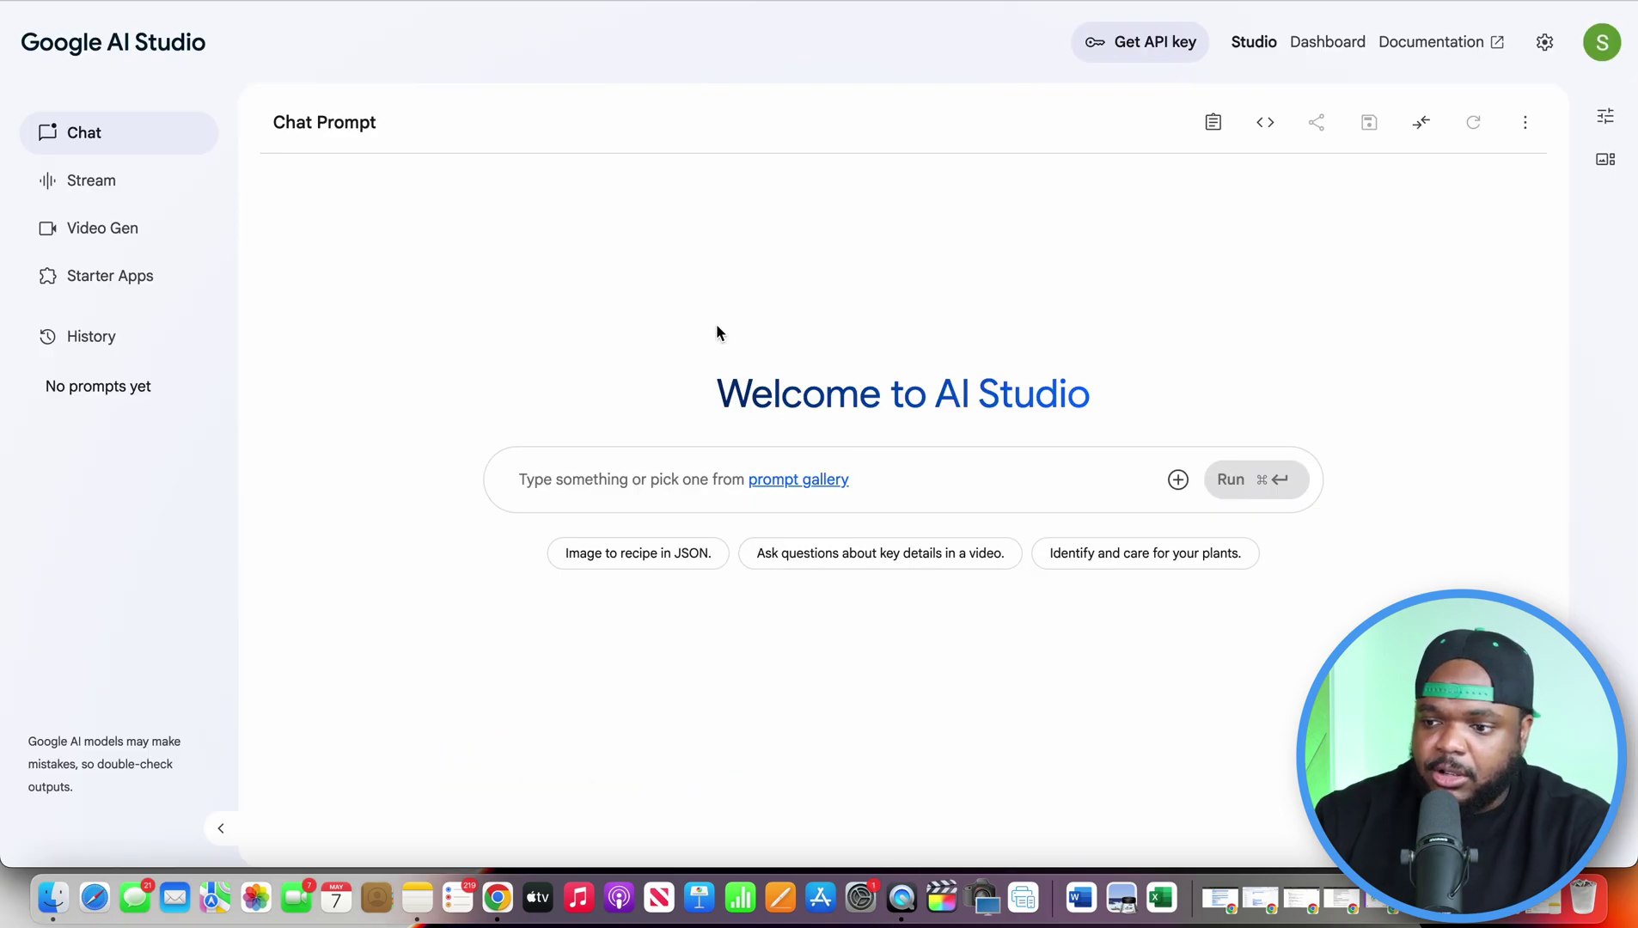
{"action": "left_click", "coordinate": [586, 477]}
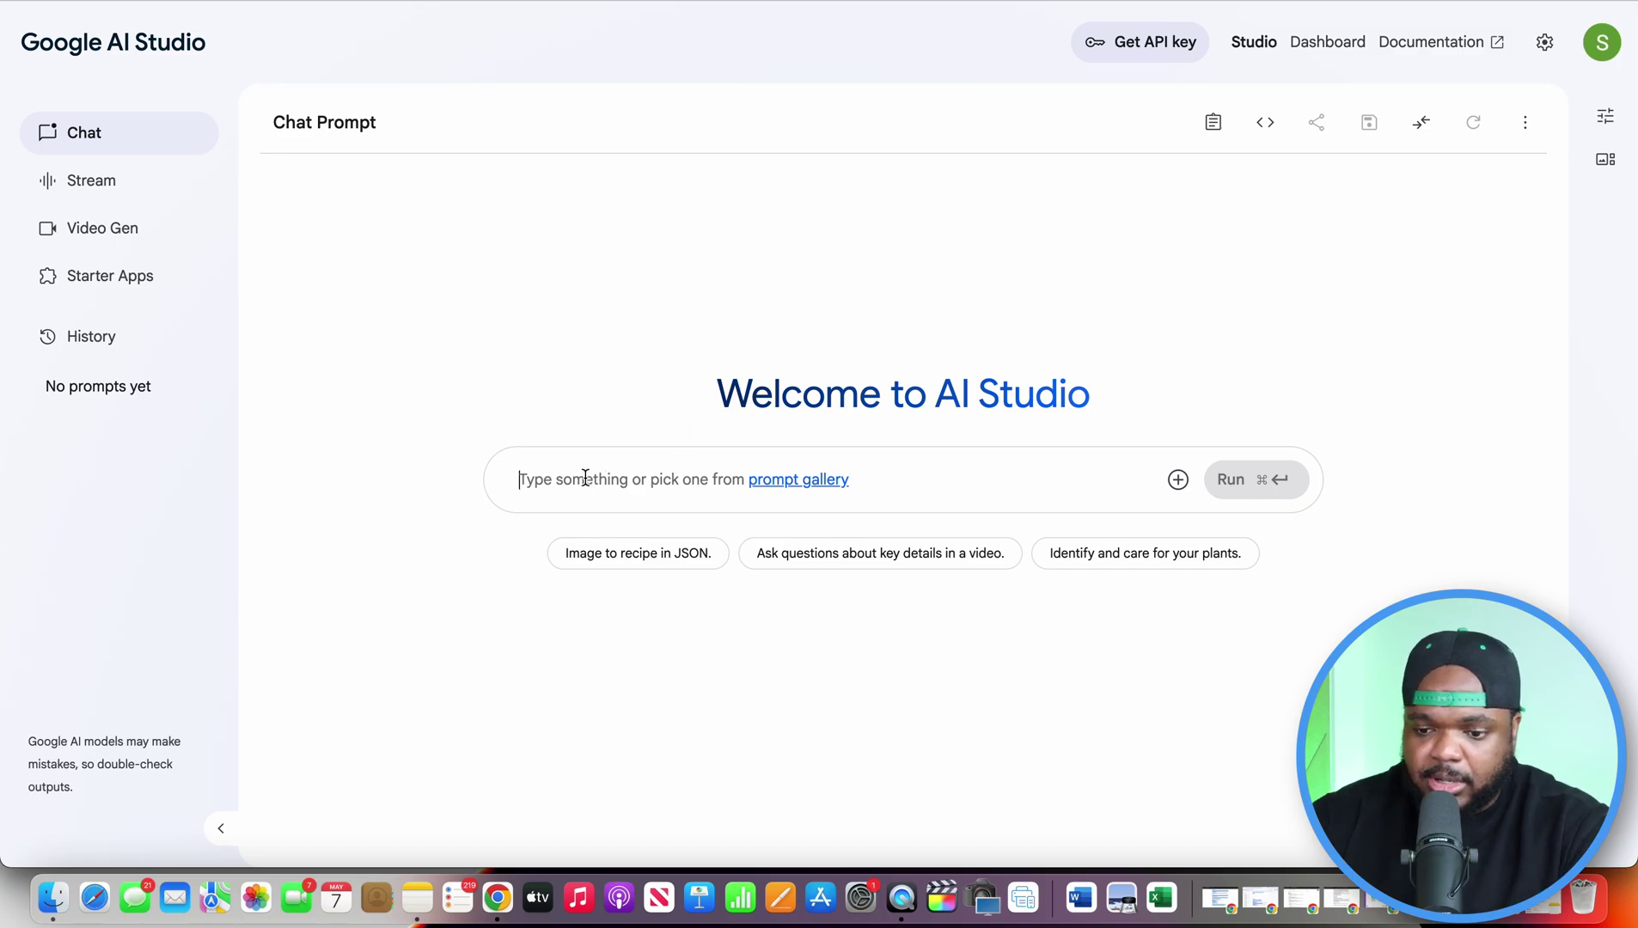
{"action": "type", "text": "Based on the following answers from a quiz, create a complete AI-powered digital product business plan that helps the user create and launch a high-demand, highly searched product using the power of AI tools and platforms. Ensure the initial part of the business plan is in table format, clean and easy to understand.  🧠 User Answers: Digital Product Type: [ 📘 eBook ]  Niche/Audience: [ Social Media Education ]"}
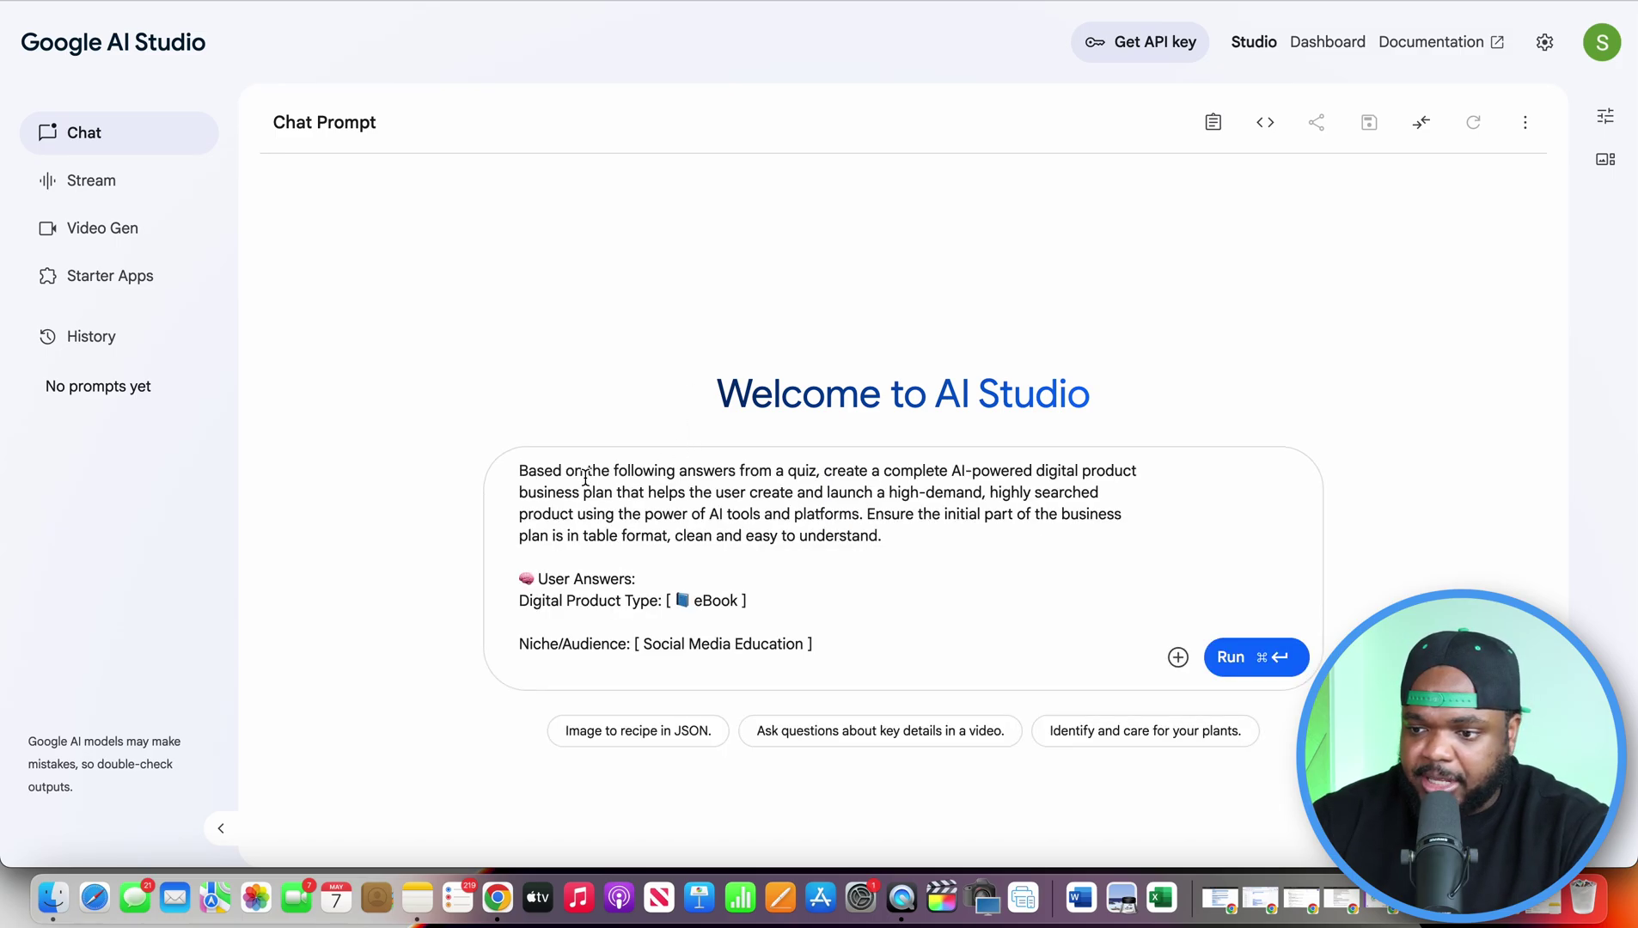
{"action": "left_click", "coordinate": [1241, 659]}
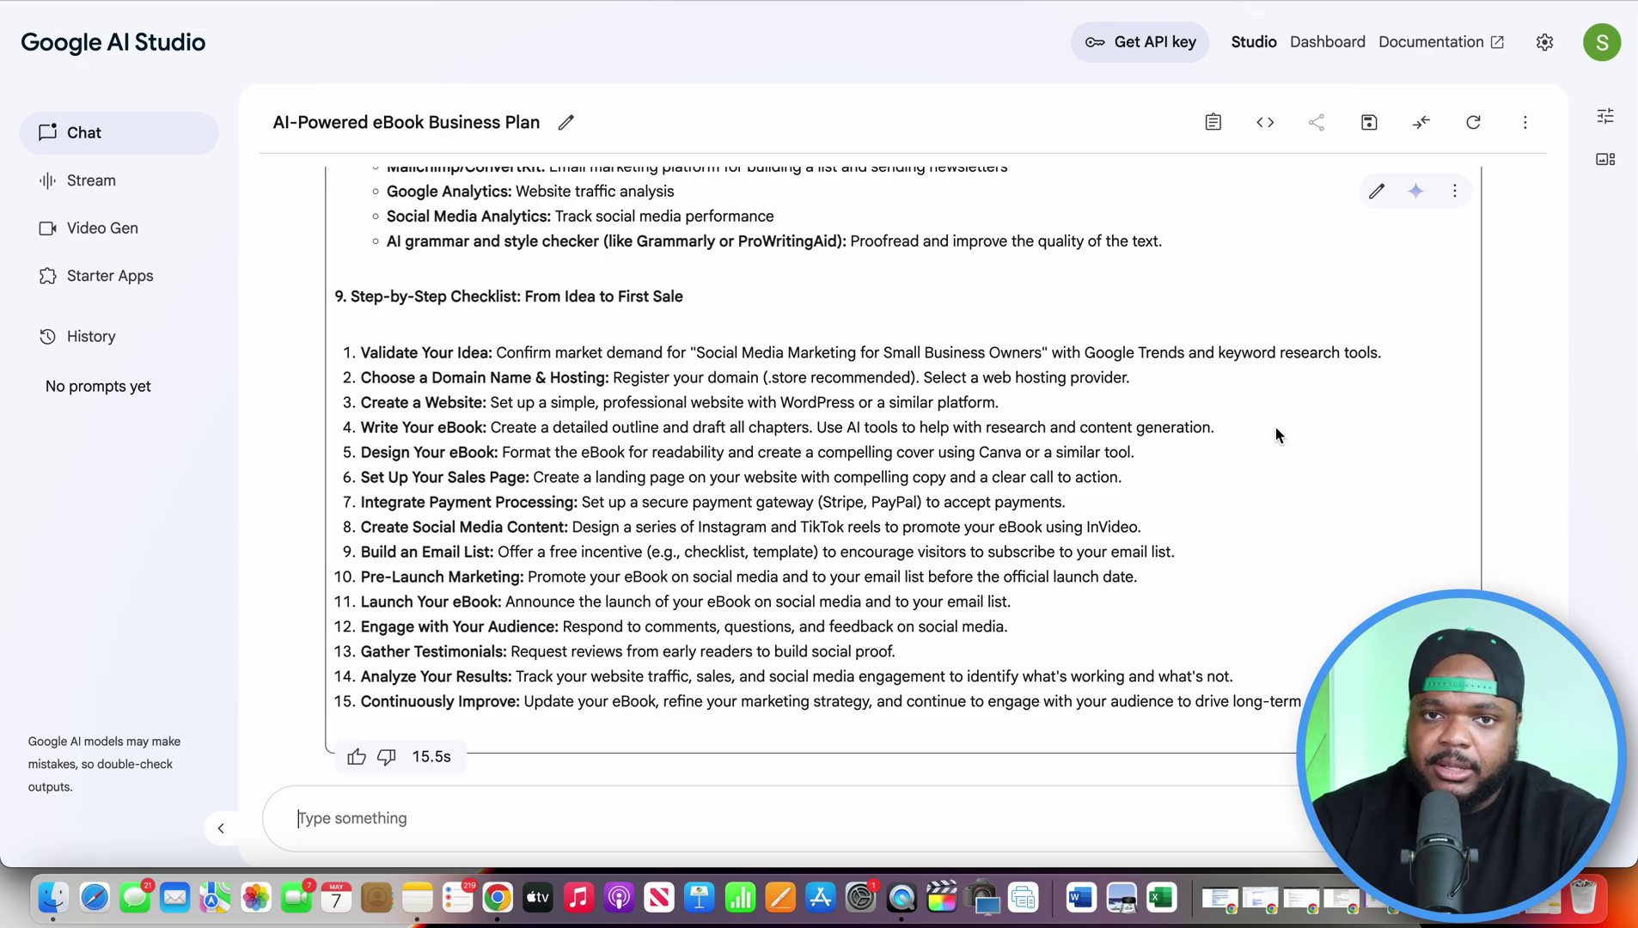
Review the generated eBook business plan, including the domain names, content outline, promotion strategy, launch timeline and step-by-step checklist
{"action": "scroll", "coordinate": [340, 425], "scroll_direction": "up", "scroll_amount": 20}
{"action": "scroll", "coordinate": [340, 426], "scroll_direction": "down", "scroll_amount": 2}
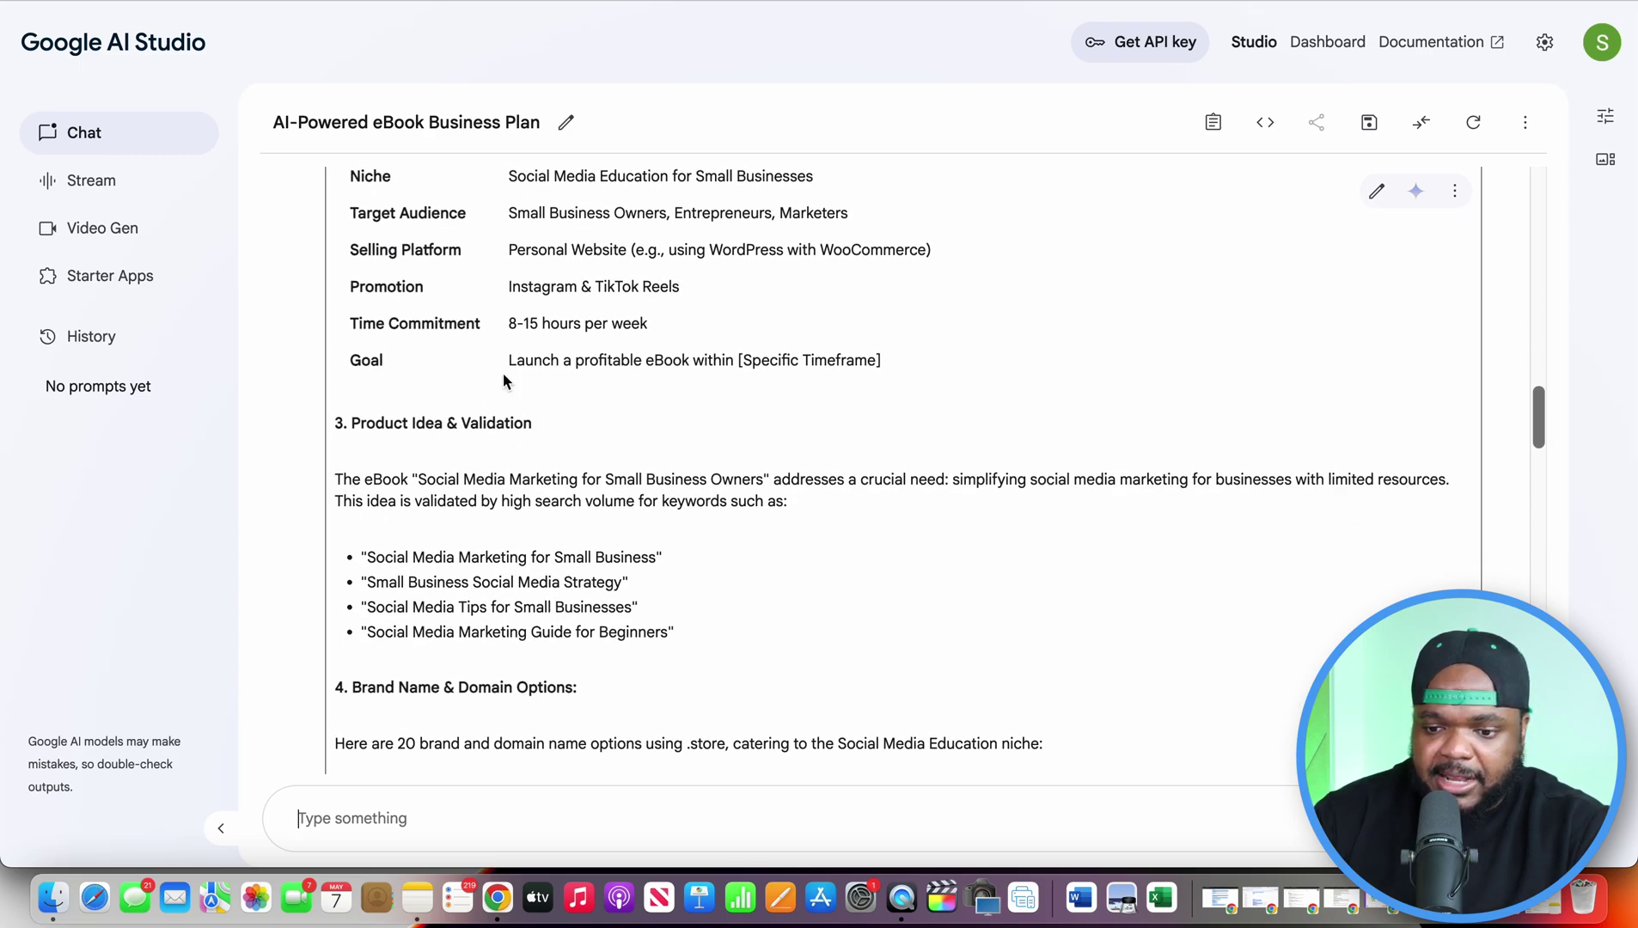
{"action": "scroll", "coordinate": [524, 563], "scroll_direction": "down", "scroll_amount": 6}
{"action": "scroll", "coordinate": [528, 568], "scroll_direction": "down", "scroll_amount": 1}
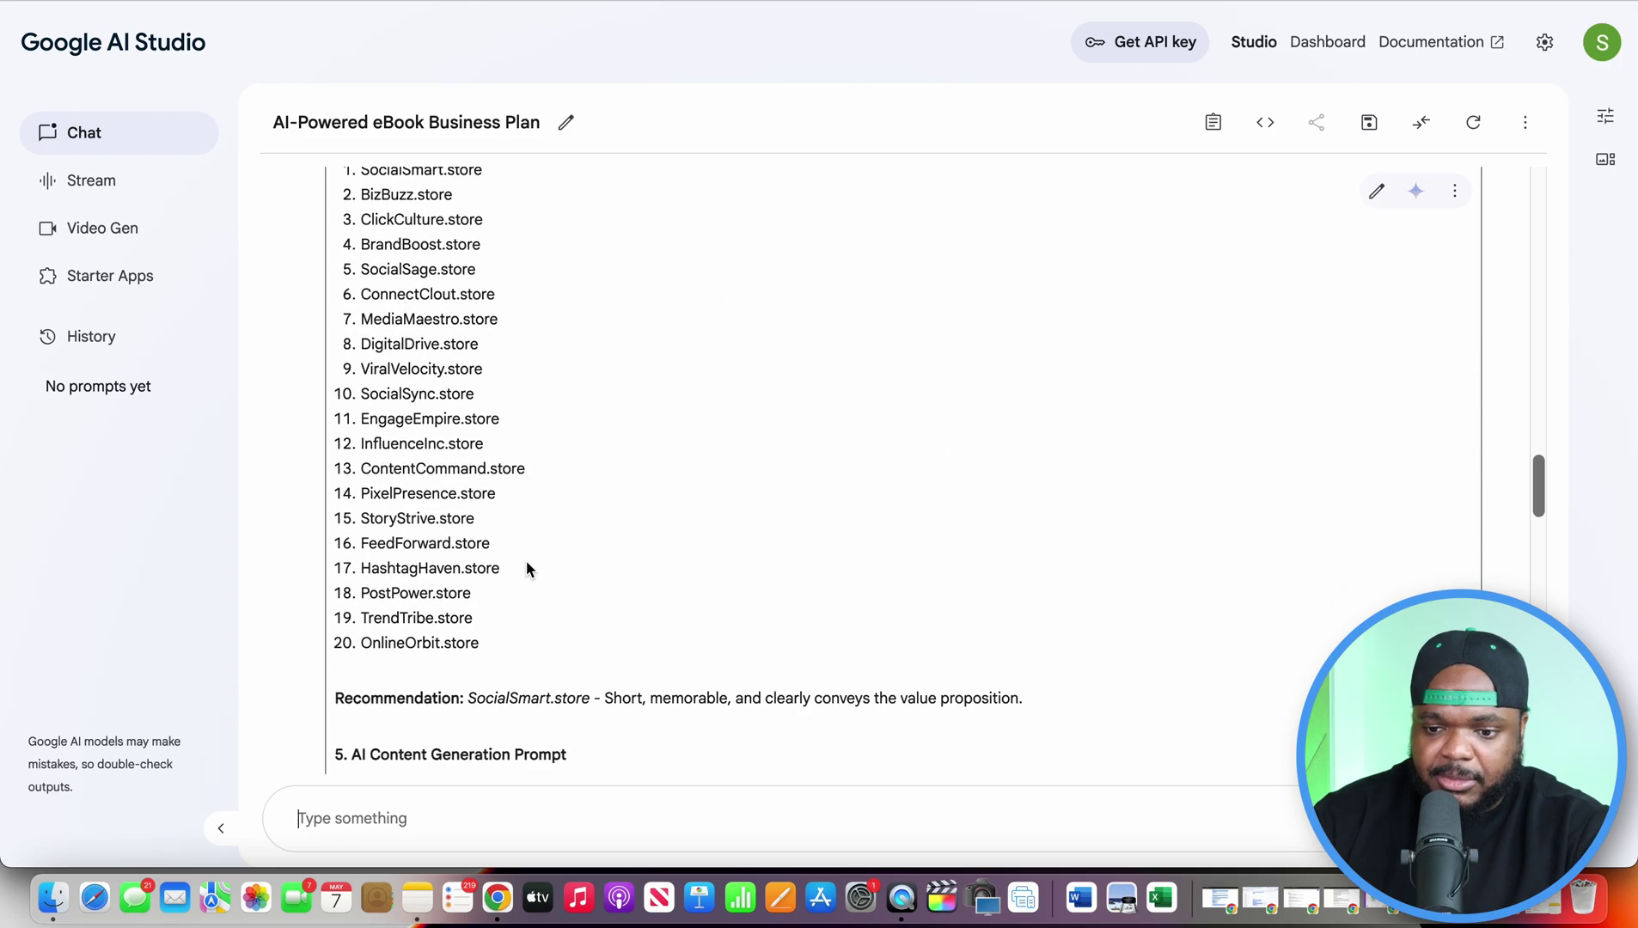
{"action": "scroll", "coordinate": [585, 562], "scroll_direction": "down", "scroll_amount": 5}
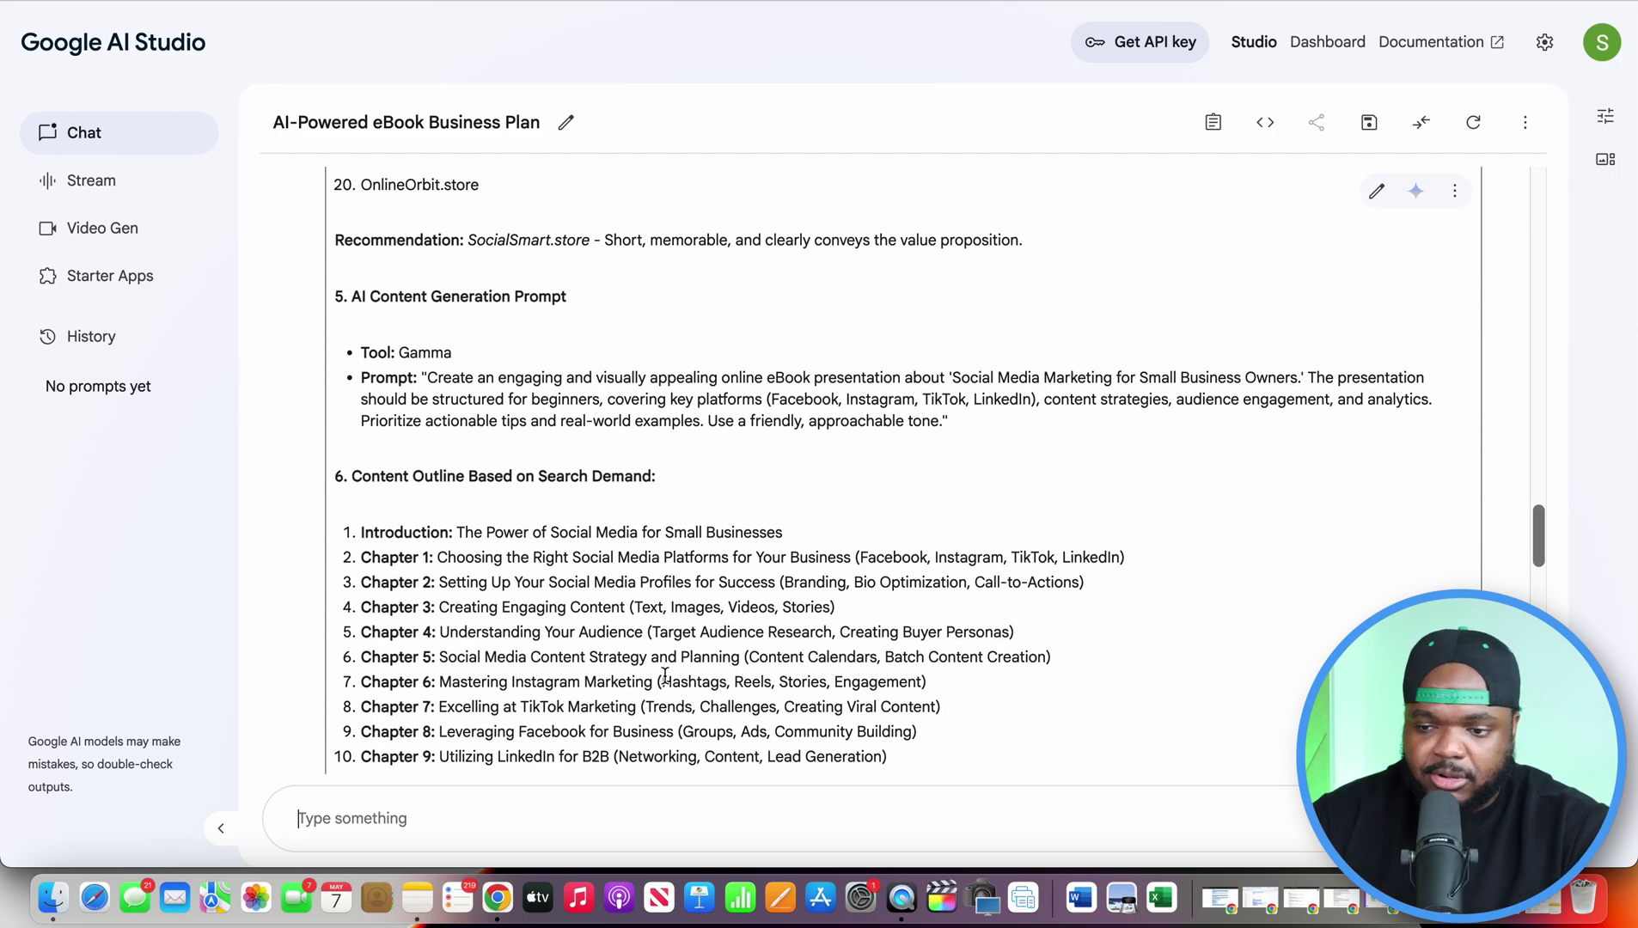
{"action": "scroll", "coordinate": [666, 679], "scroll_direction": "down", "scroll_amount": 3}
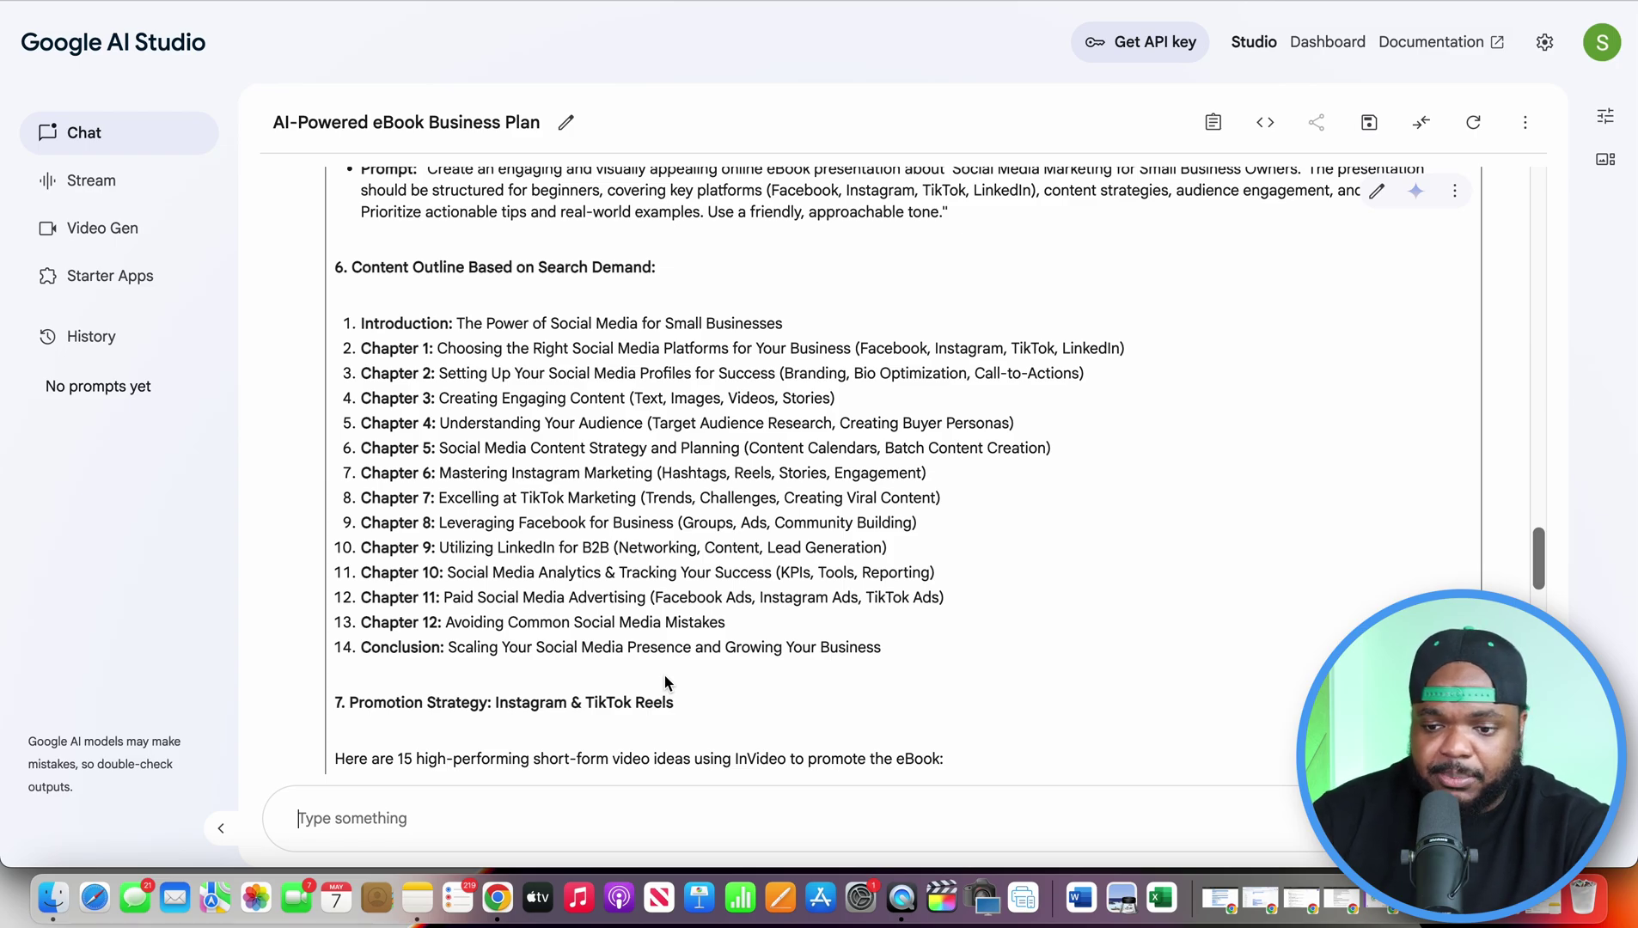
{"action": "scroll", "coordinate": [657, 485], "scroll_direction": "down", "scroll_amount": 1}
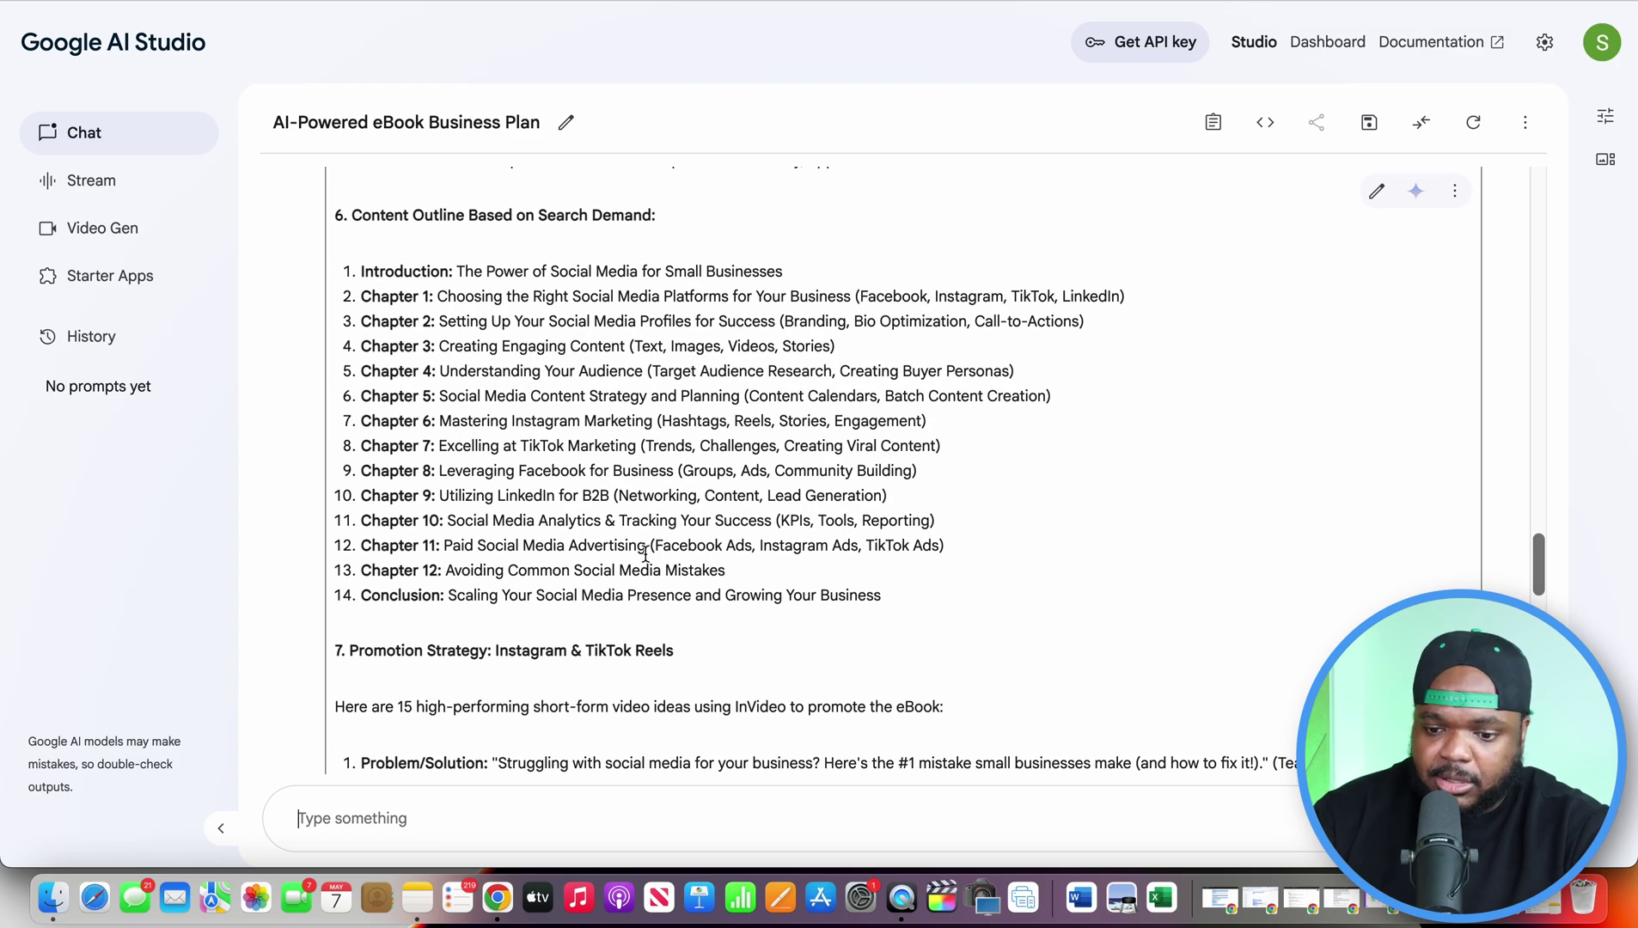
{"action": "scroll", "coordinate": [645, 555], "scroll_direction": "down", "scroll_amount": 7}
{"action": "scroll", "coordinate": [646, 554], "scroll_direction": "down", "scroll_amount": 7}
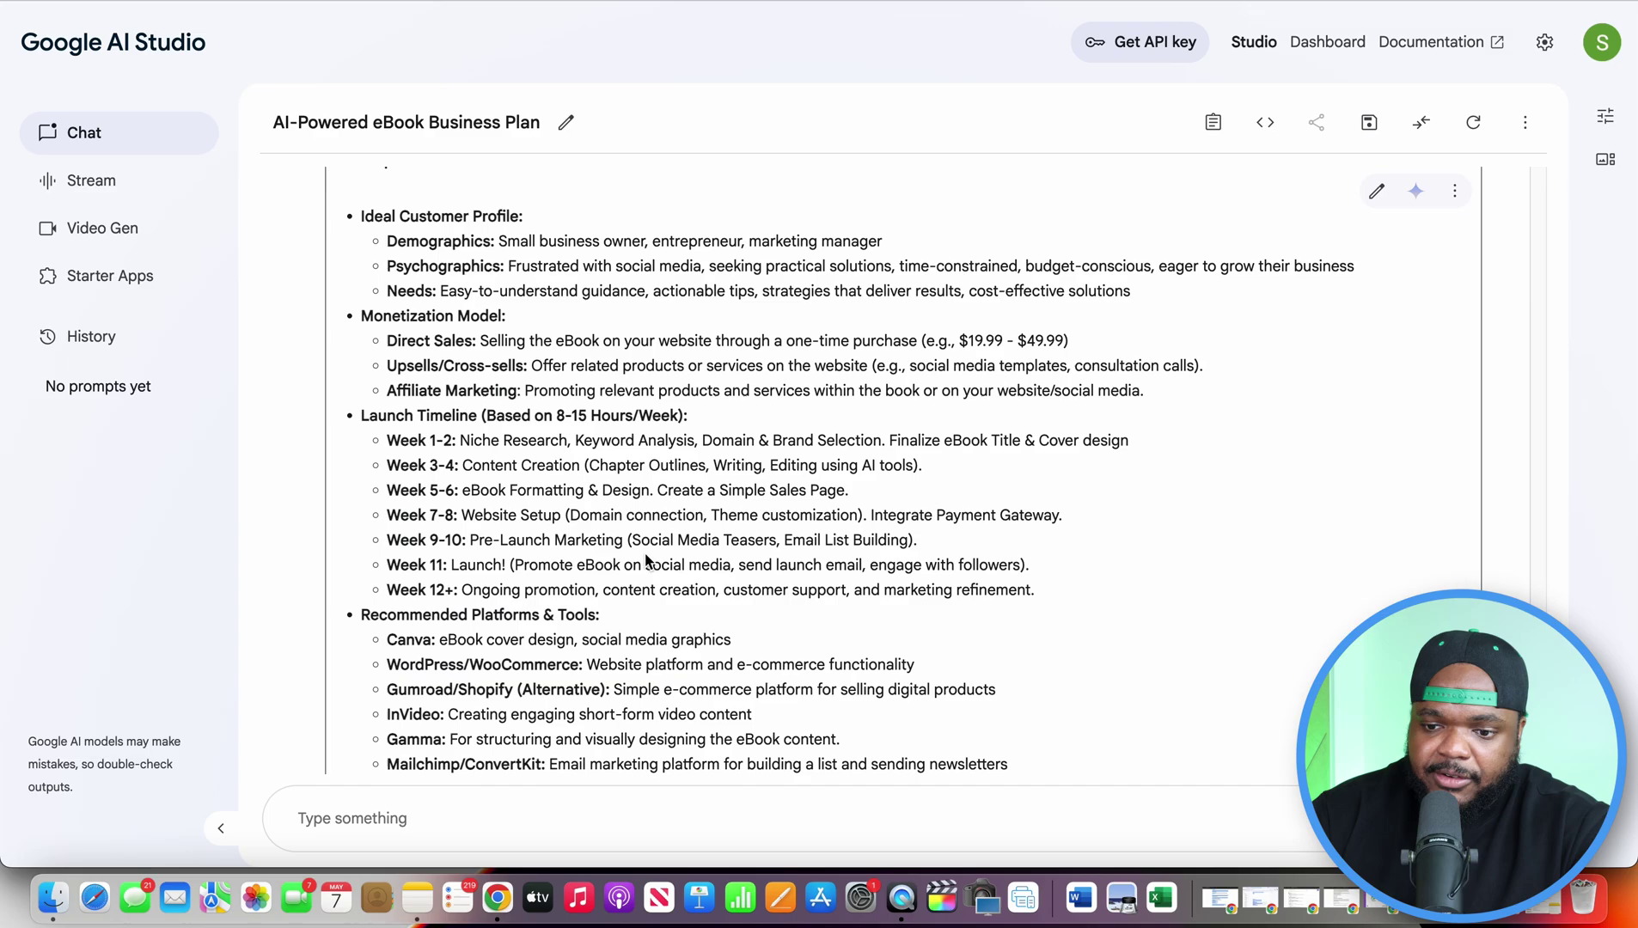
{"action": "scroll", "coordinate": [647, 558], "scroll_direction": "down", "scroll_amount": 8}
{"action": "scroll", "coordinate": [646, 560], "scroll_direction": "down", "scroll_amount": 1}
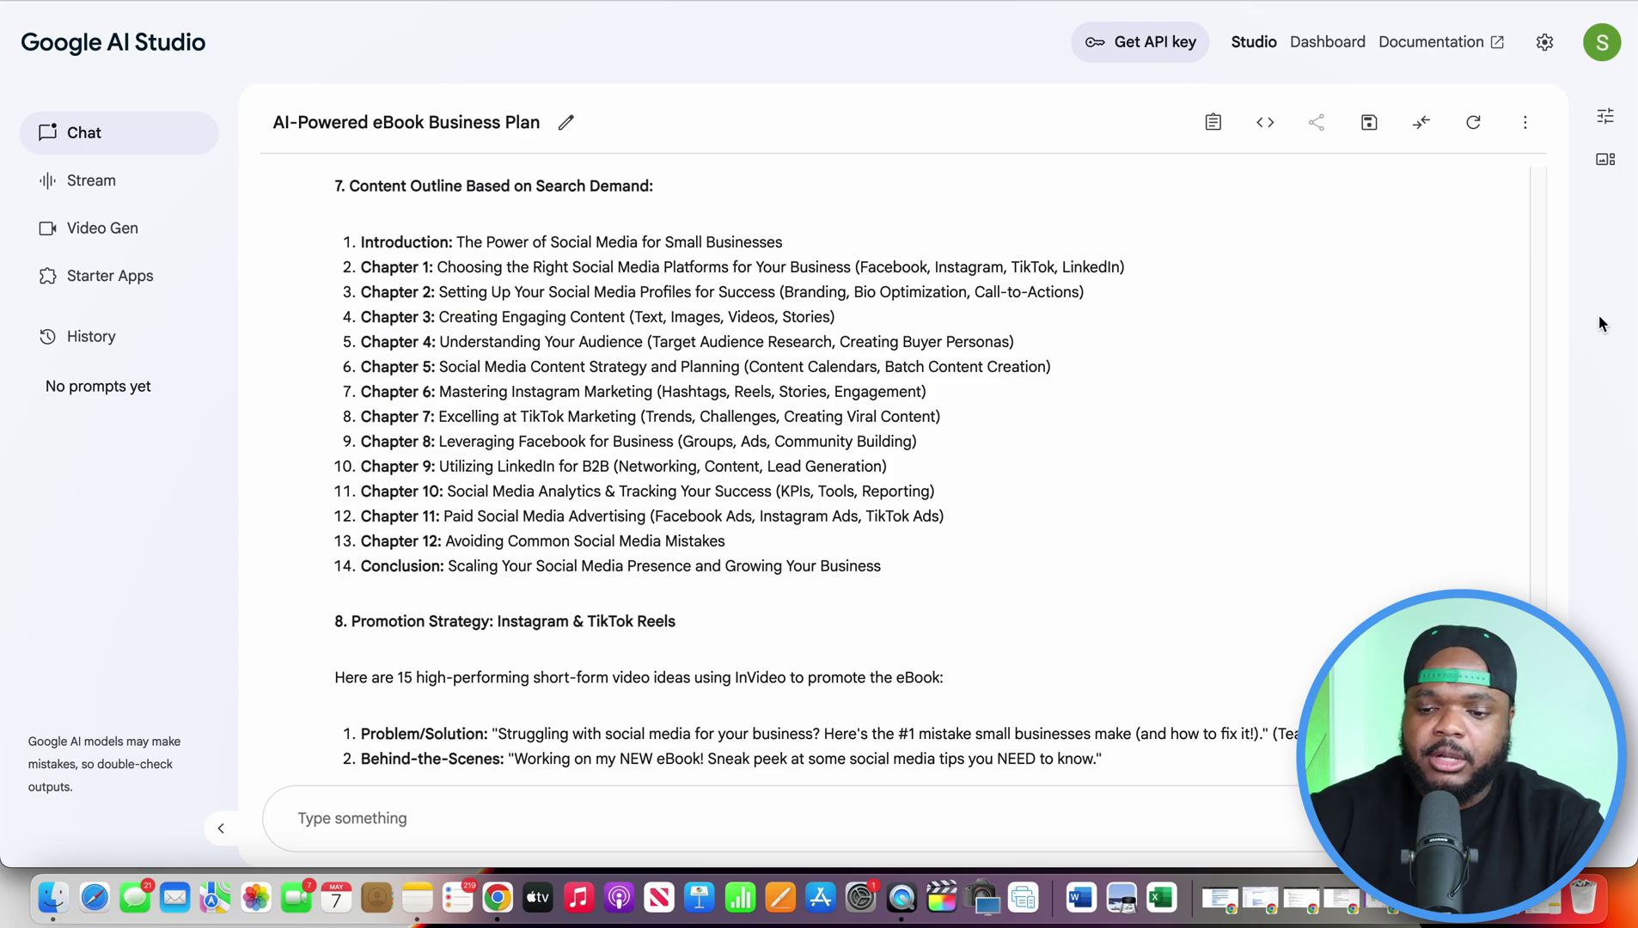
{"action": "scroll", "coordinate": [825, 347], "scroll_direction": "down", "scroll_amount": 15}
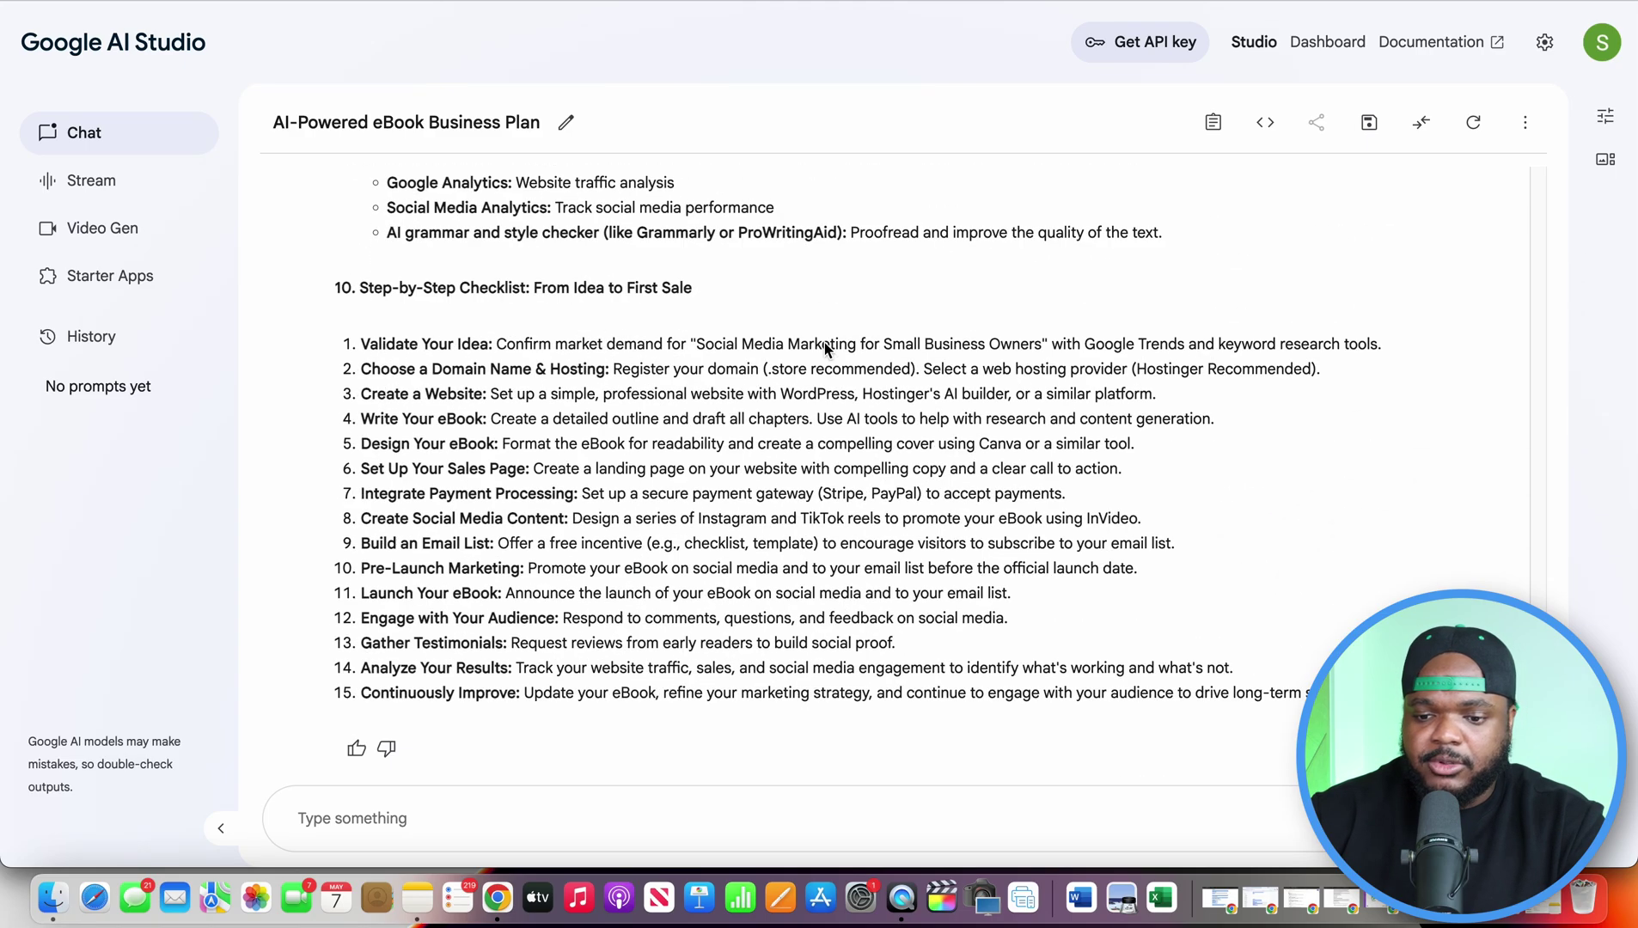
{"action": "scroll", "coordinate": [825, 348], "scroll_direction": "up", "scroll_amount": 4}
{"action": "scroll", "coordinate": [825, 347], "scroll_direction": "down", "scroll_amount": 4}
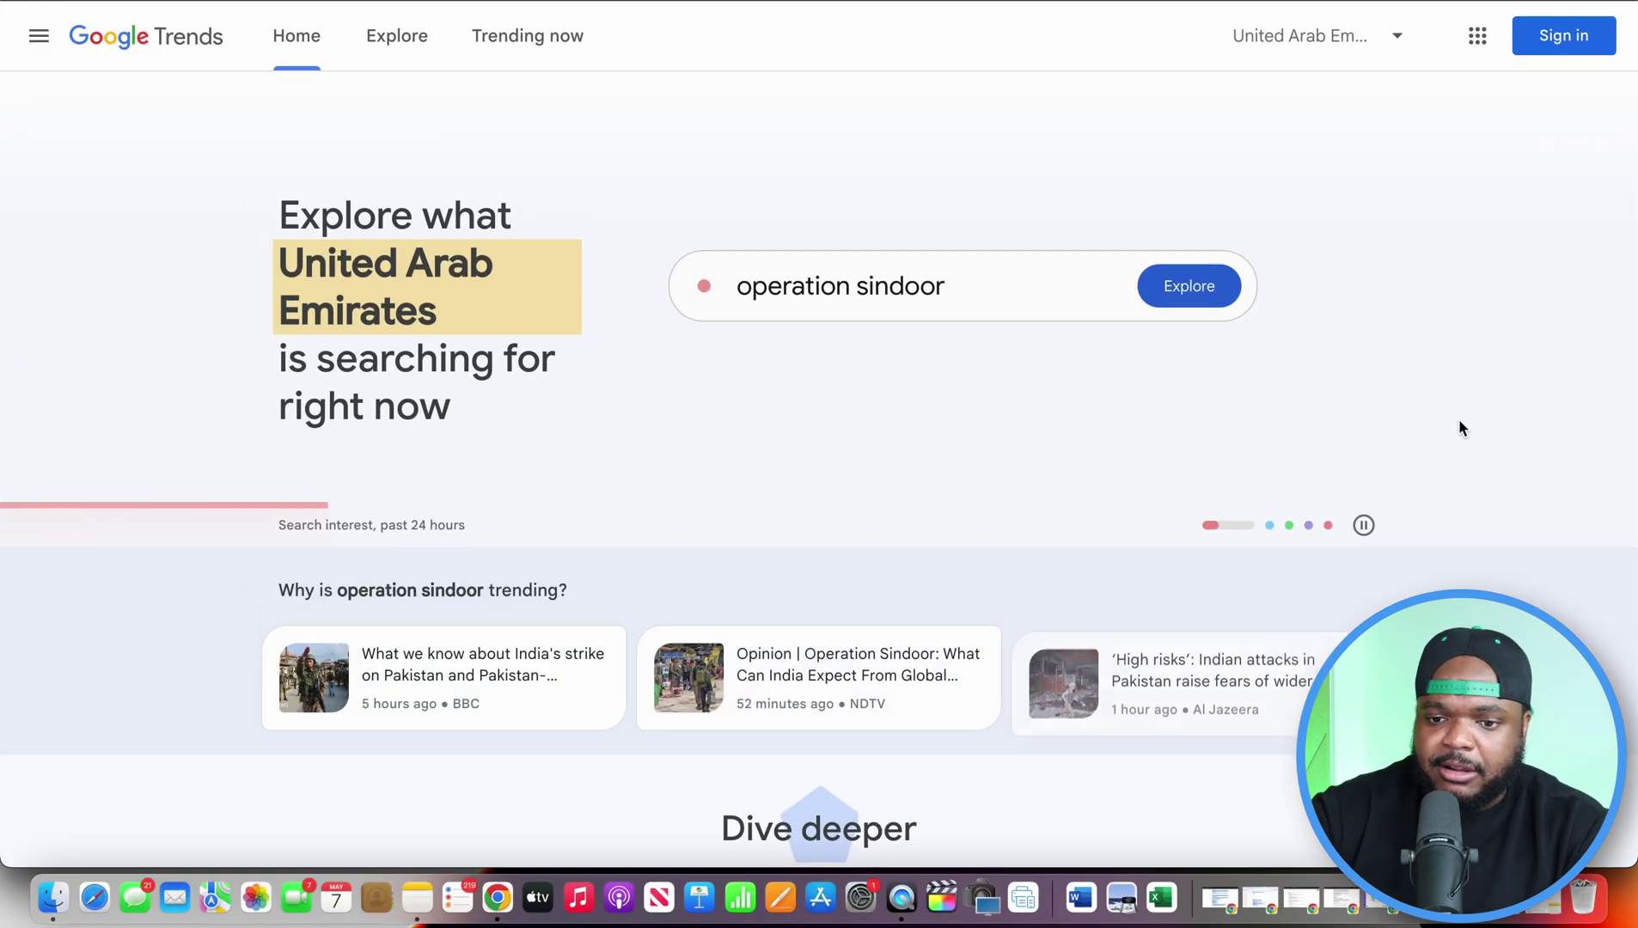
Explore the keyword "social media education" in Google Trends and examine its interest over time
{"action": "left_click", "coordinate": [855, 288]}
{"action": "type", "text": "social media education"}
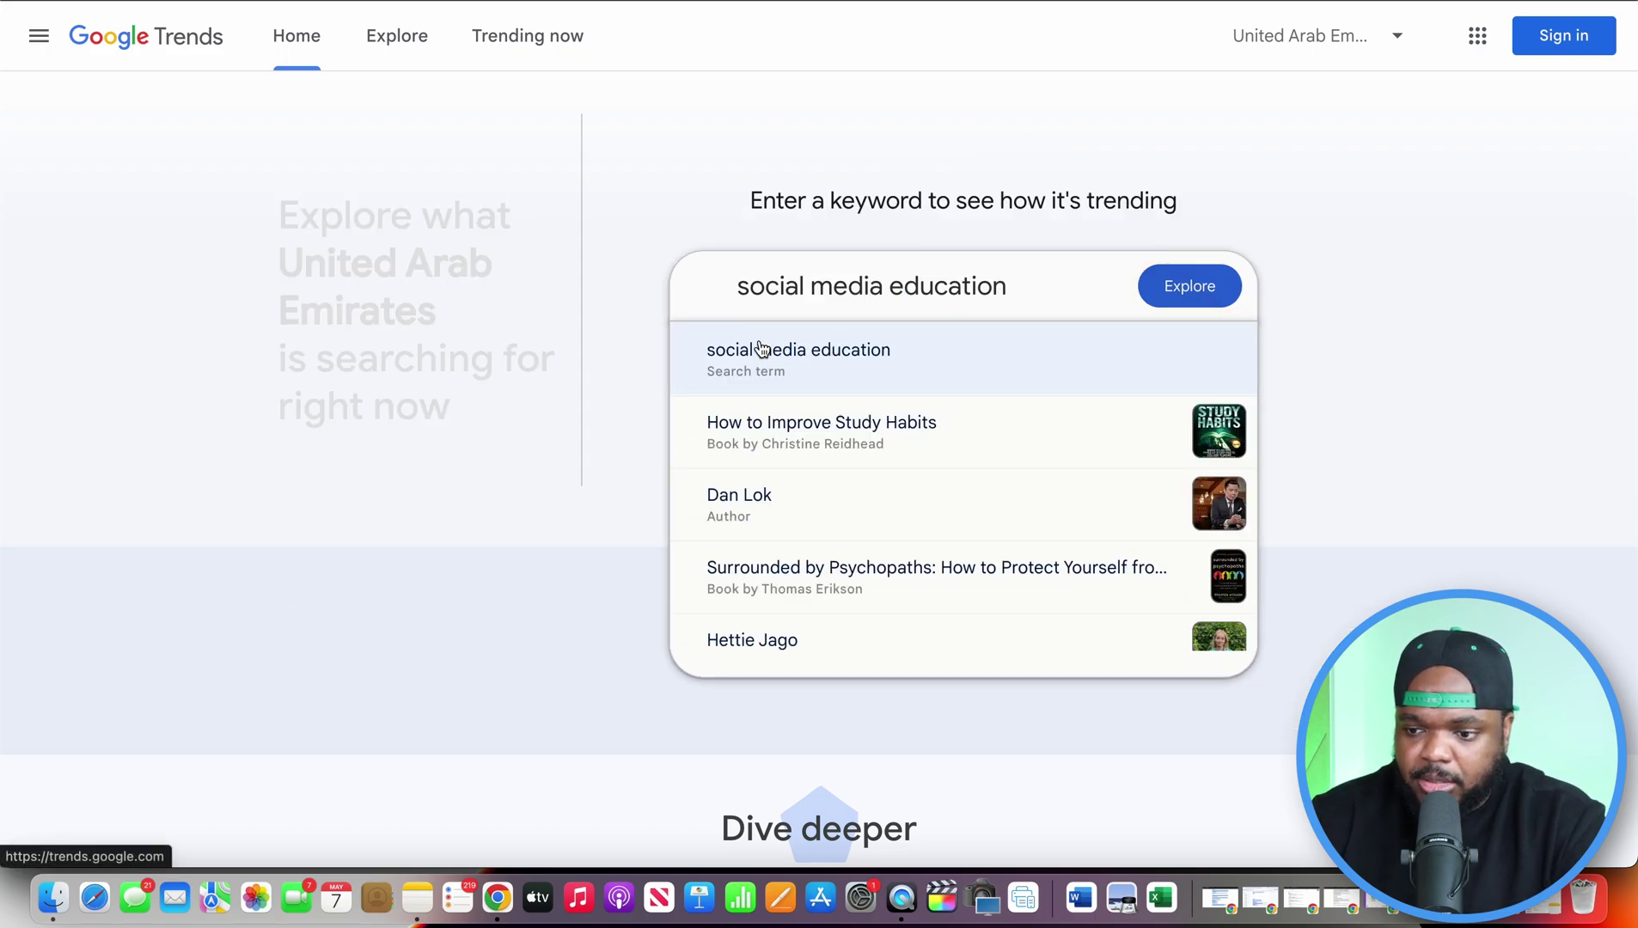
{"action": "left_click", "coordinate": [1206, 230]}
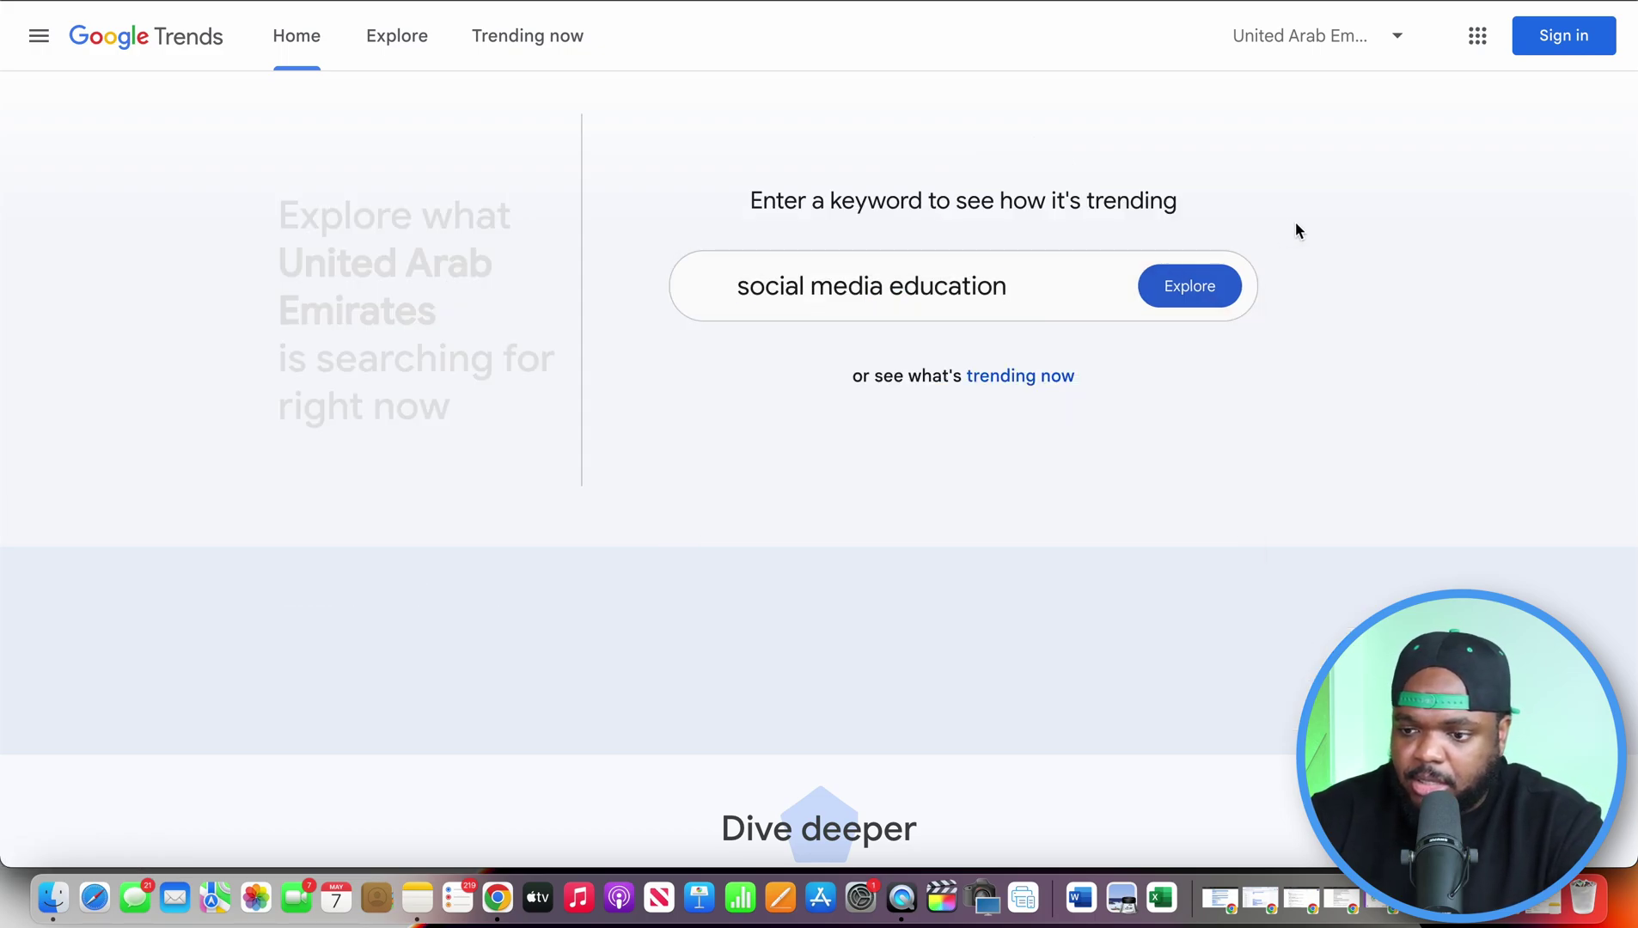
{"action": "left_click", "coordinate": [1201, 296]}
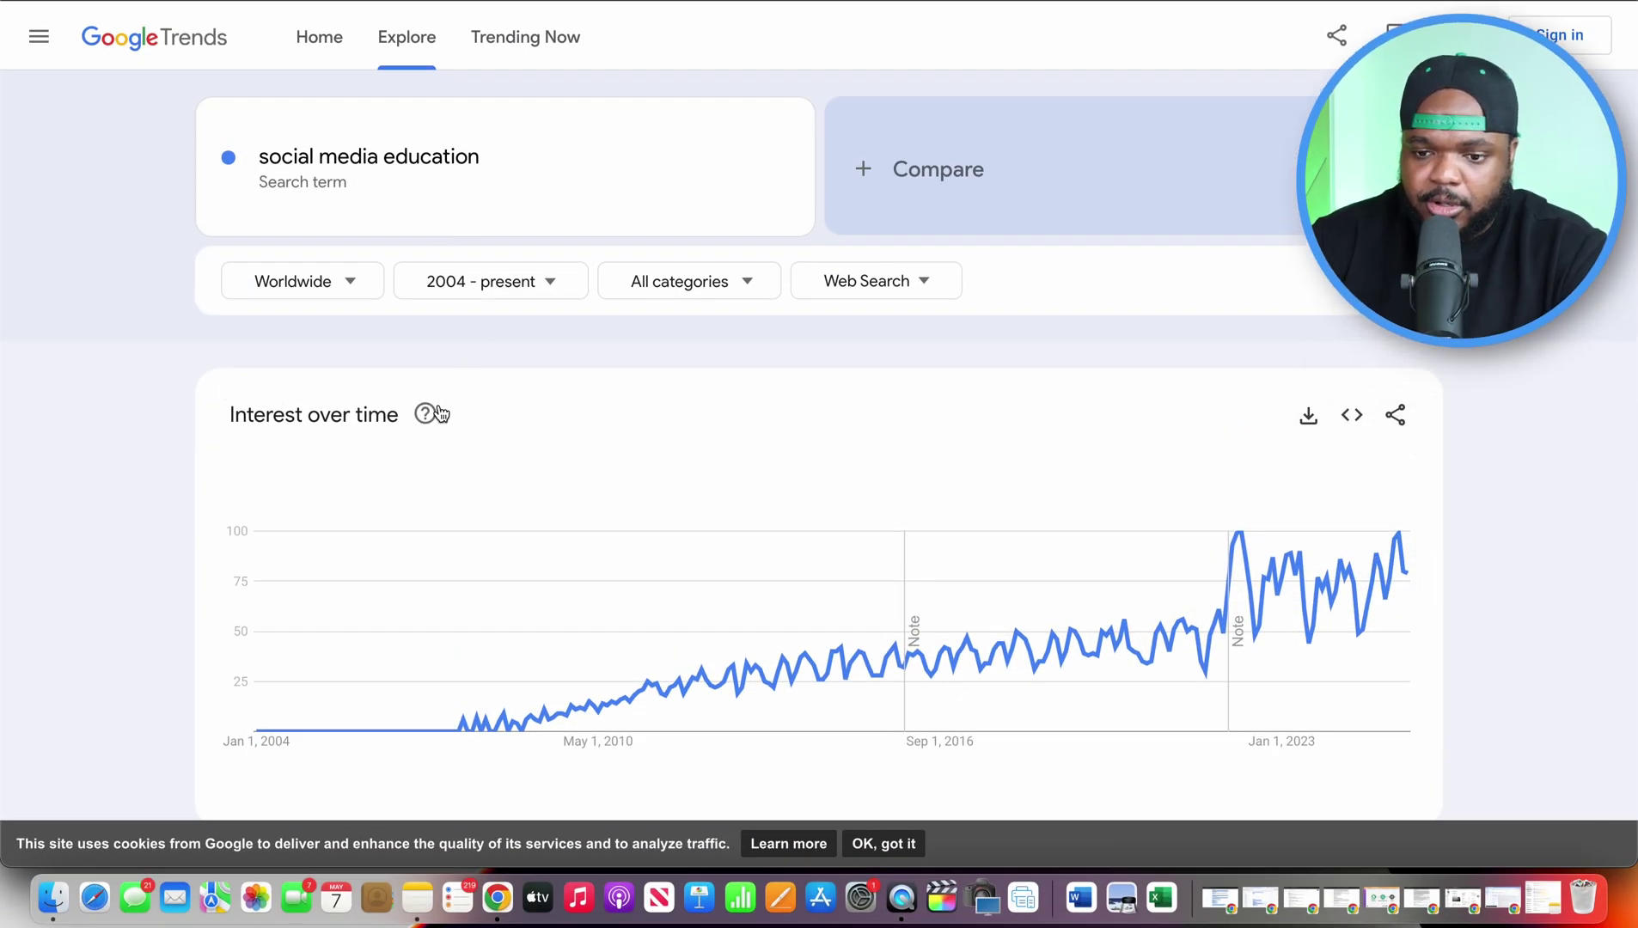
{"action": "mouse_move", "coordinate": [548, 729]}
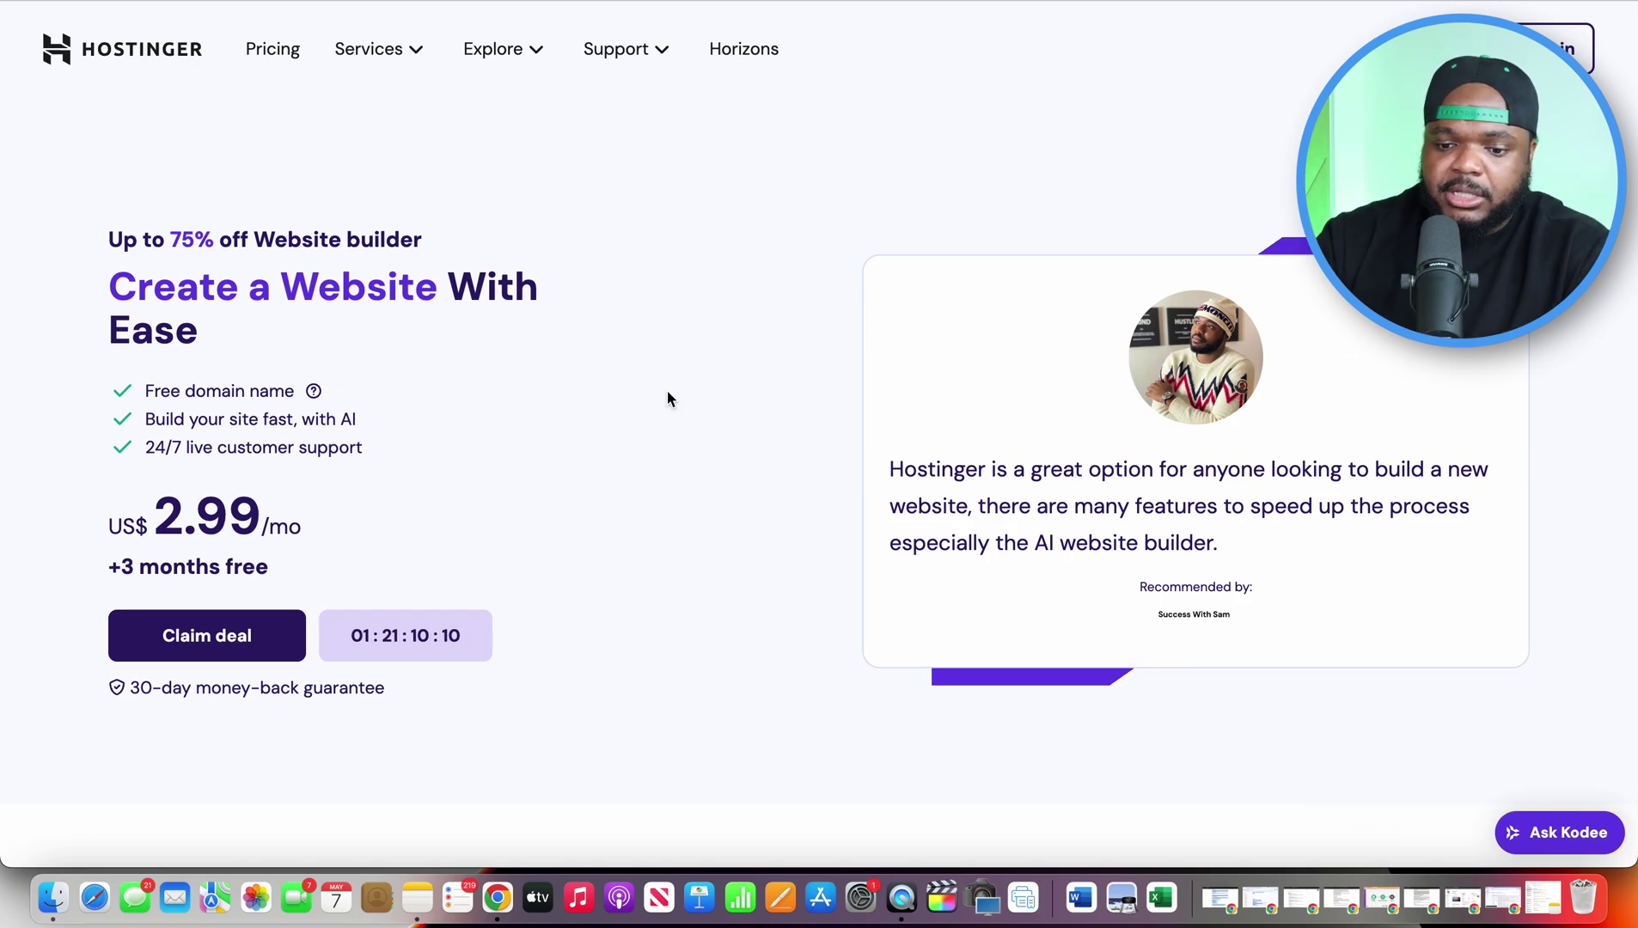
Open Hostinger's website builder deal and compare the top features and AI tools of the Premium and Business plans
{"action": "left_click", "coordinate": [189, 628]}
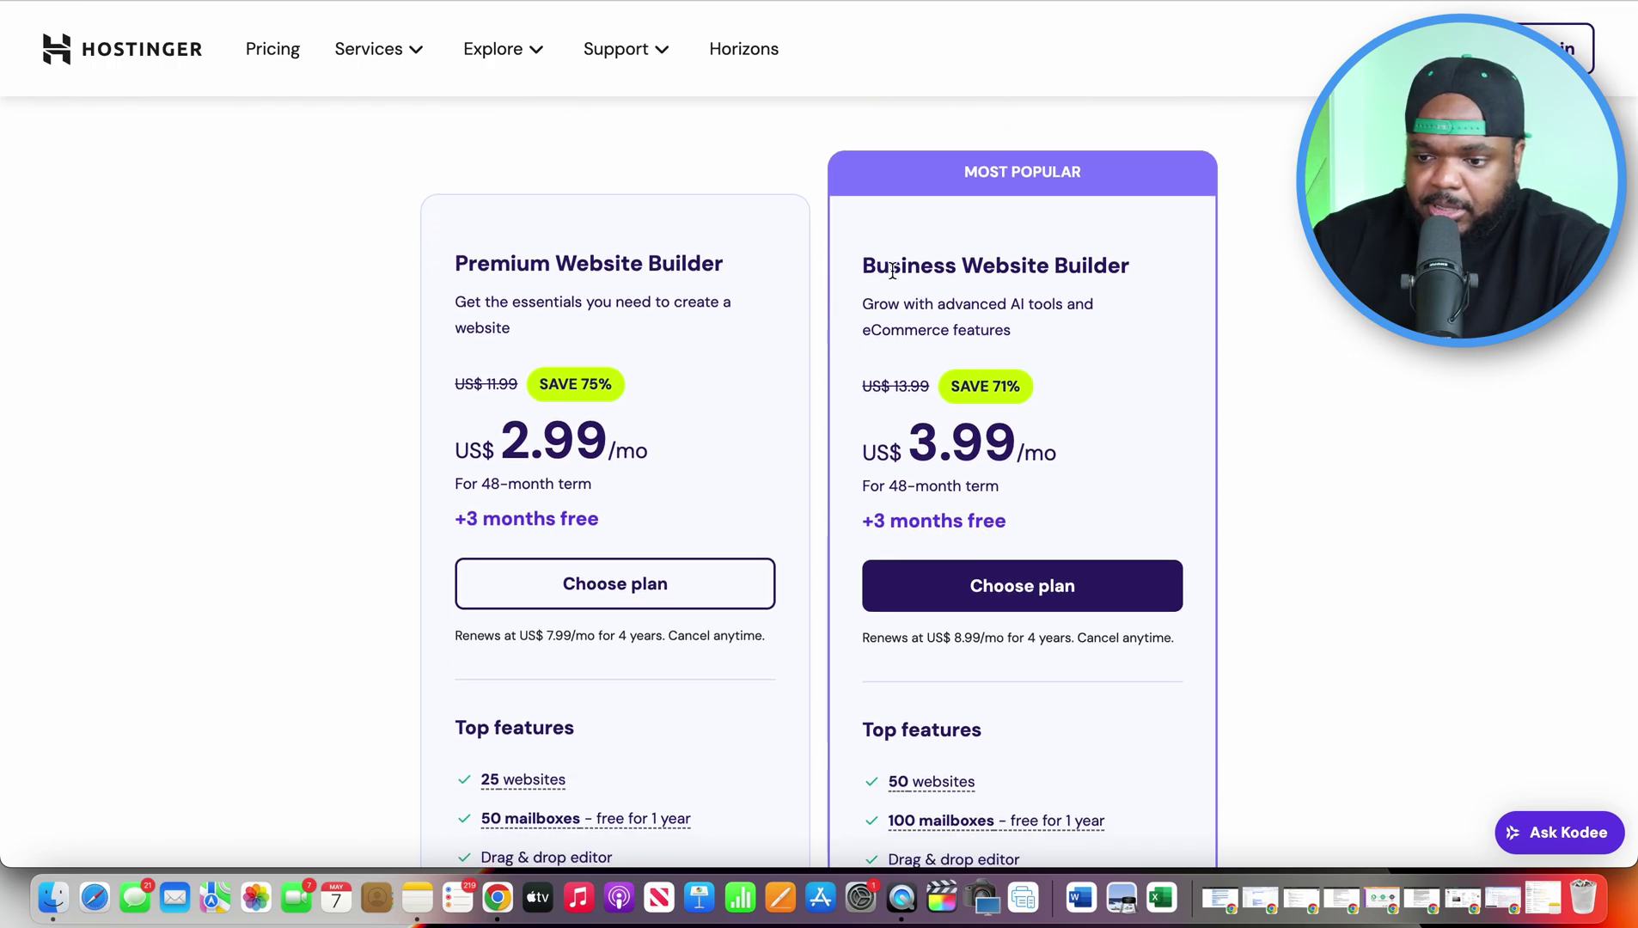
{"action": "triple_click", "coordinate": [892, 272]}
{"action": "scroll", "coordinate": [1180, 424], "scroll_direction": "down", "scroll_amount": 5}
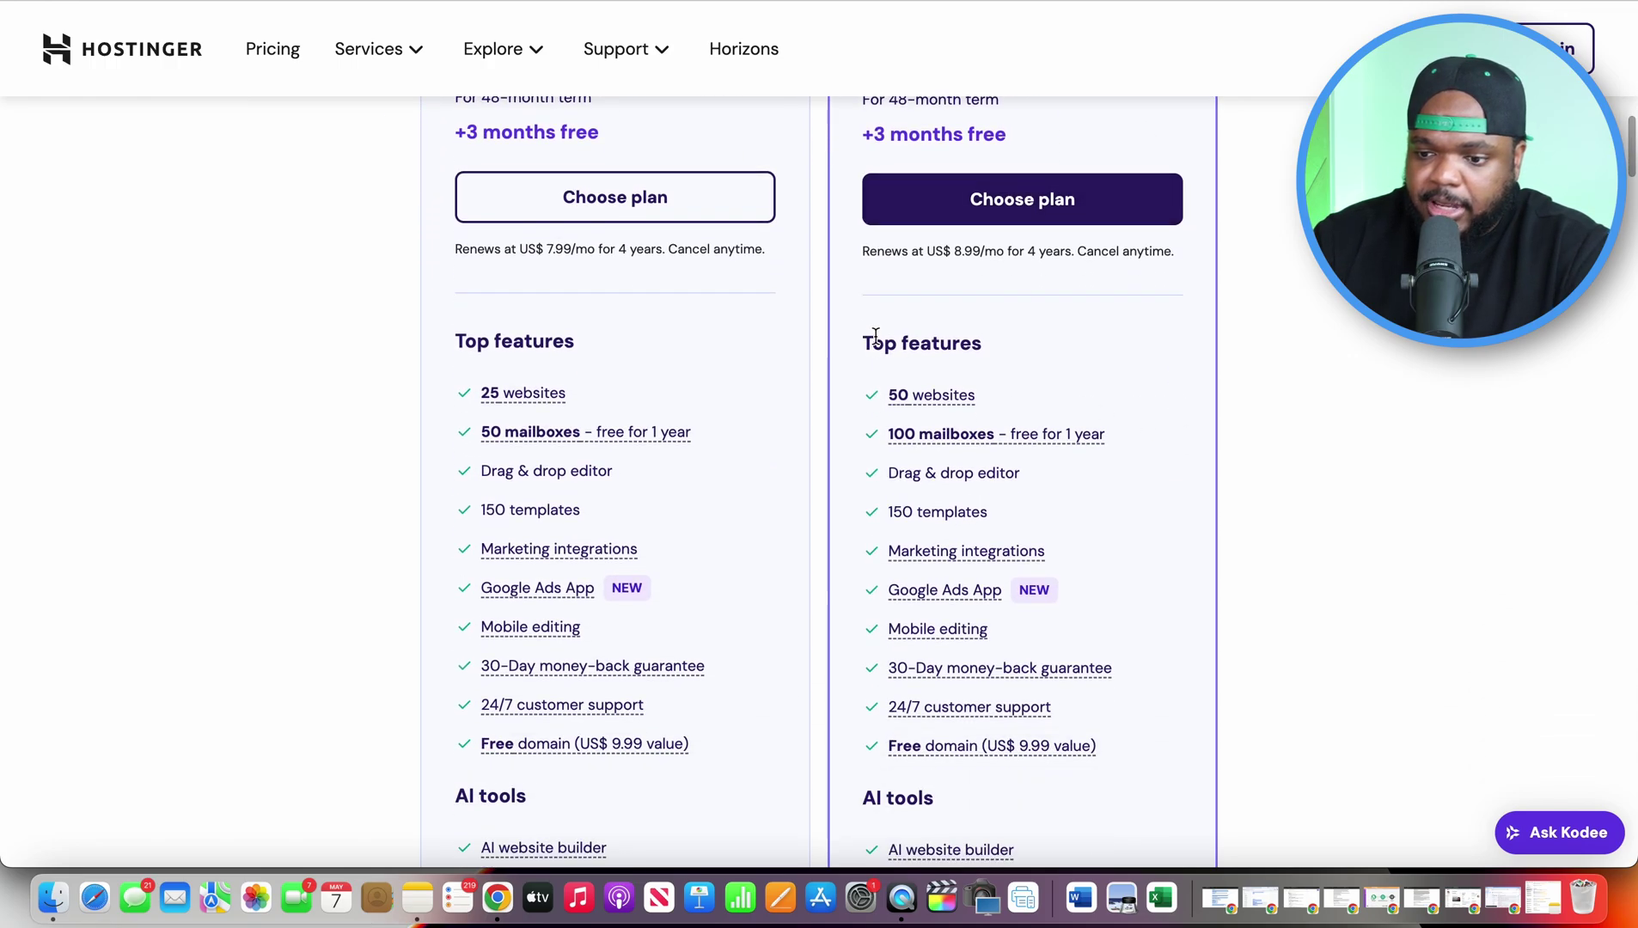
{"action": "triple_click", "coordinate": [874, 335]}
{"action": "scroll", "coordinate": [1028, 340], "scroll_direction": "down", "scroll_amount": 1}
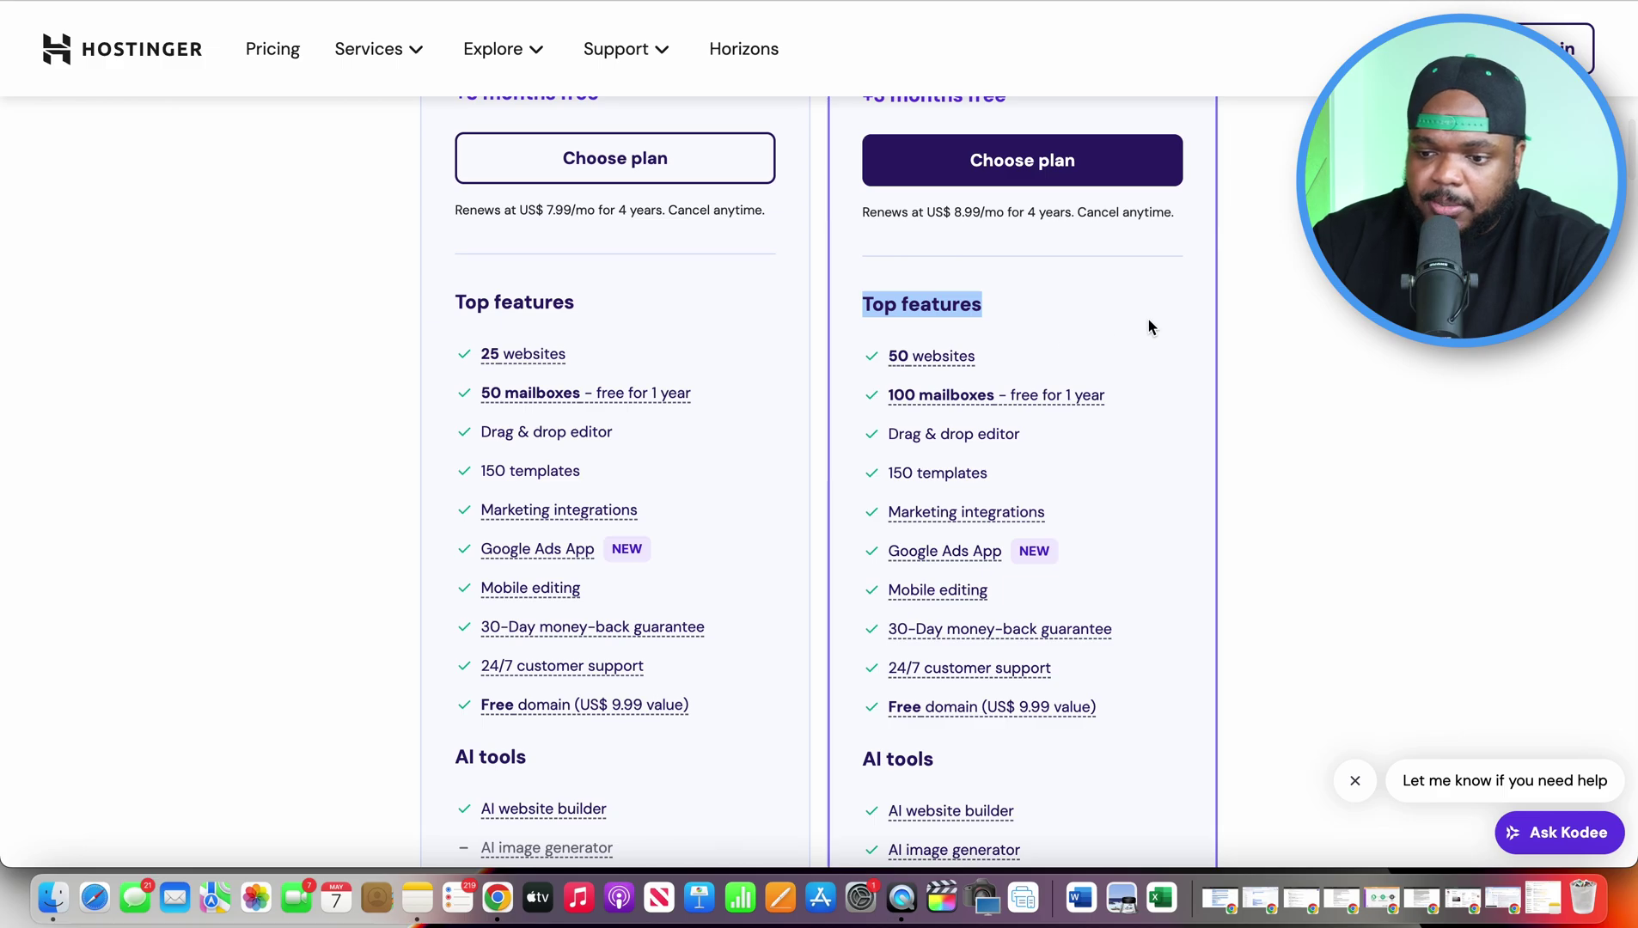
{"action": "scroll", "coordinate": [1148, 322], "scroll_direction": "down", "scroll_amount": 1}
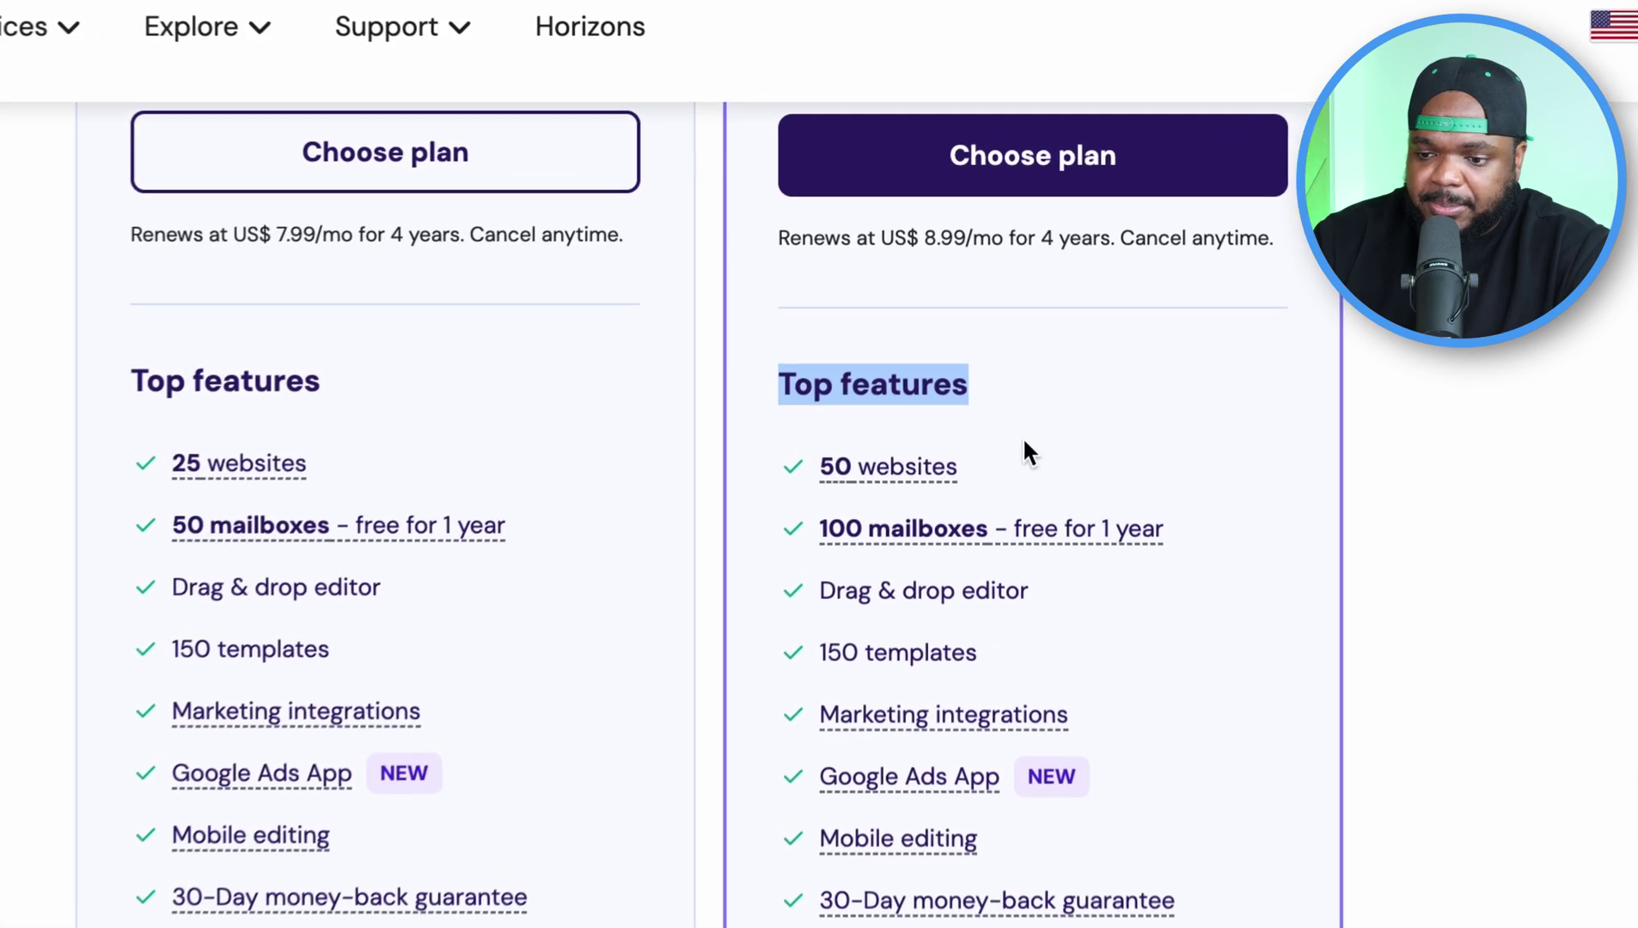
{"action": "scroll", "coordinate": [1272, 548], "scroll_direction": "down", "scroll_amount": 2}
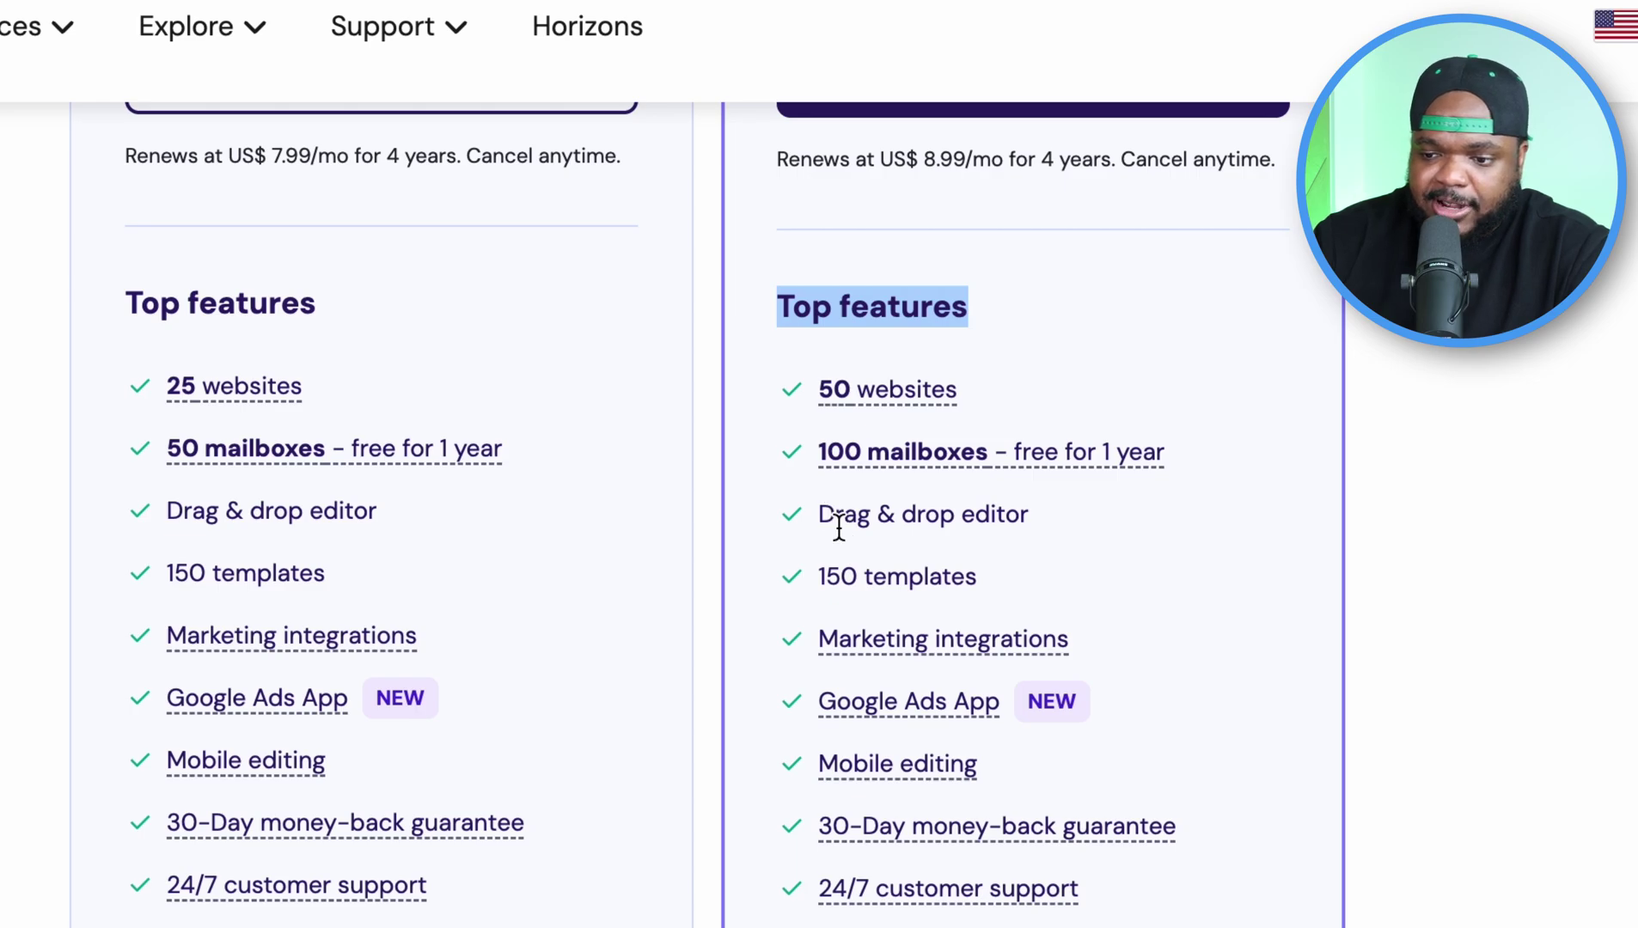
{"action": "scroll", "coordinate": [1260, 550], "scroll_direction": "down", "scroll_amount": 3}
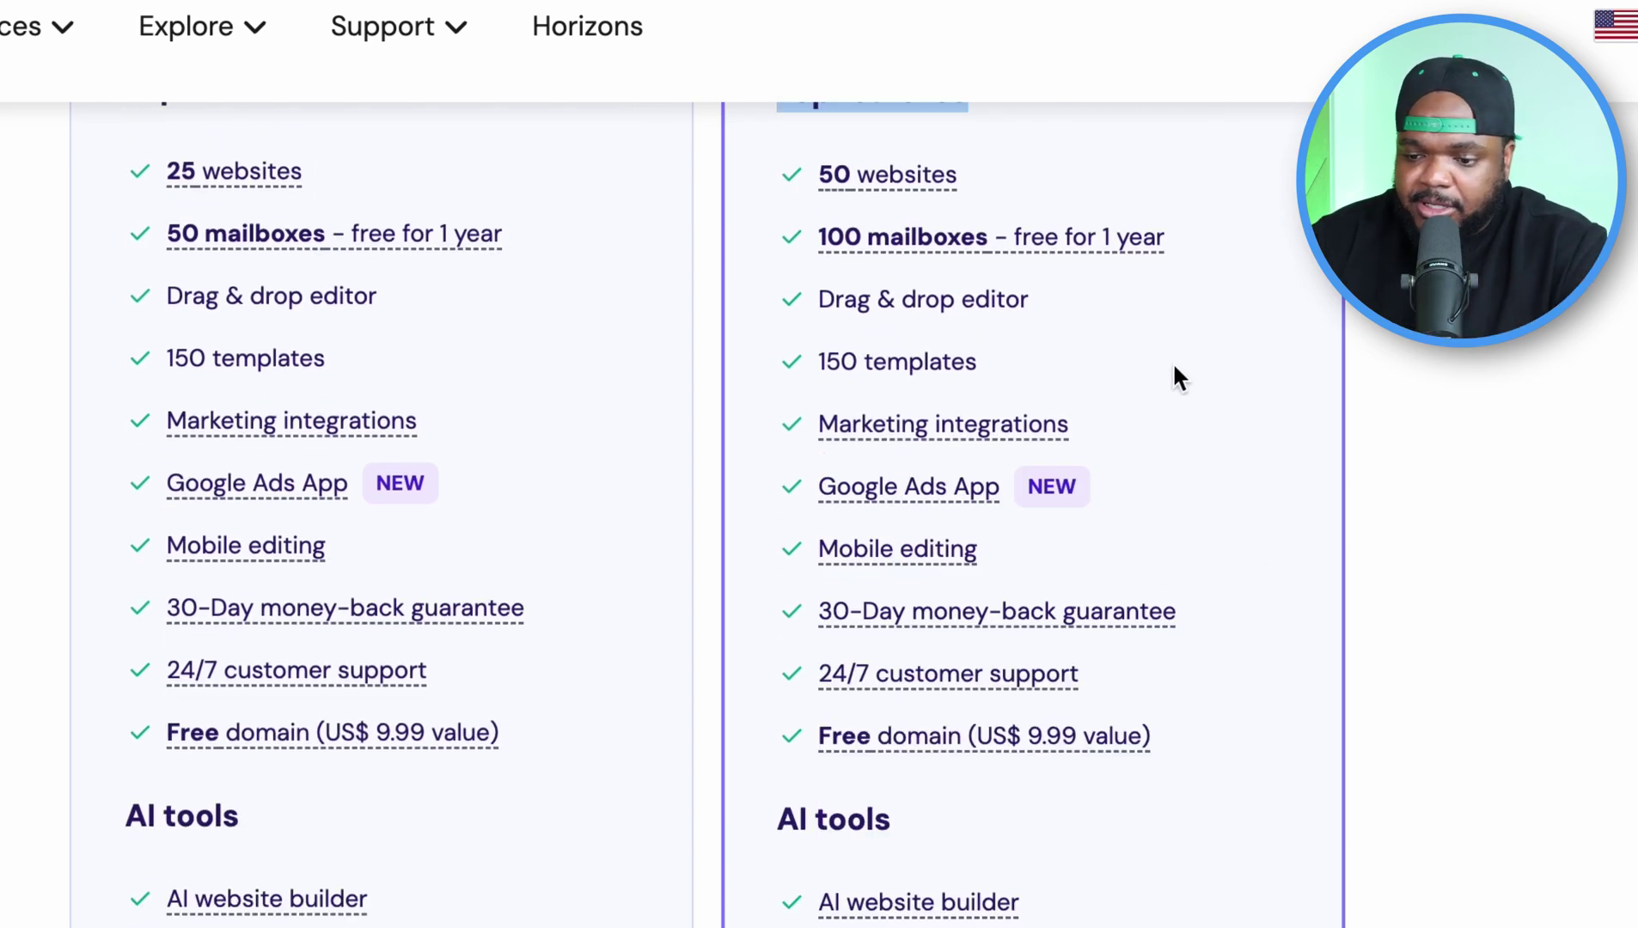
{"action": "scroll", "coordinate": [1175, 369], "scroll_direction": "down", "scroll_amount": 4}
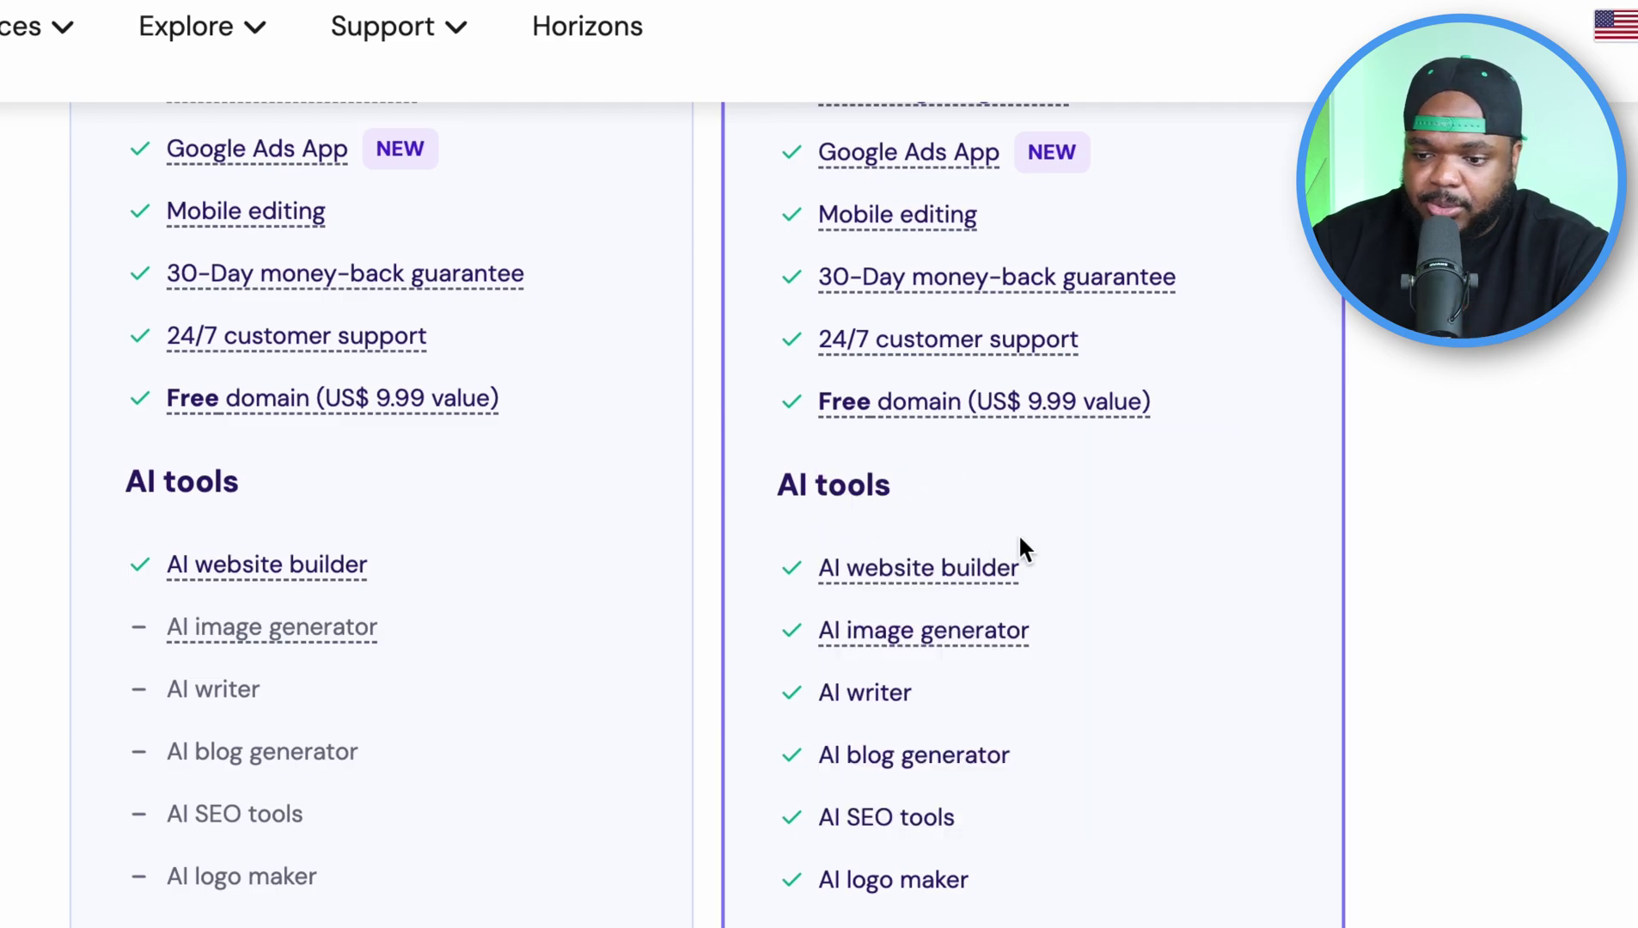
Put the Business Website Builder plan in the cart with a 48-month billing period after checking the available periods
{"action": "scroll", "coordinate": [1118, 626], "scroll_direction": "down", "scroll_amount": 1}
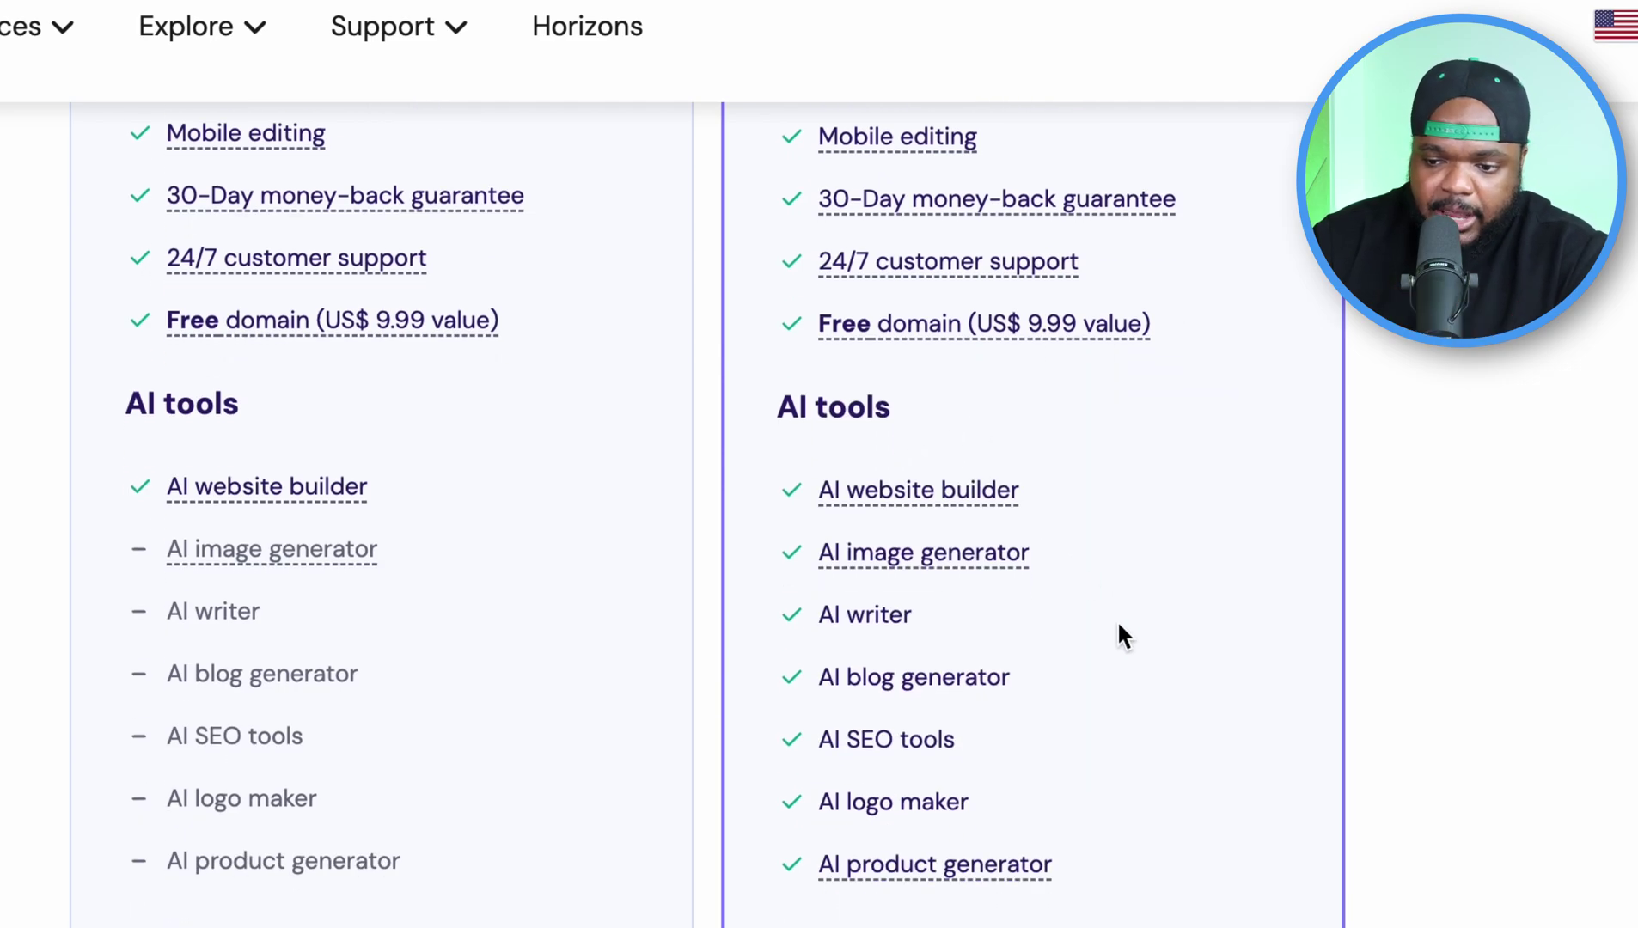
{"action": "scroll", "coordinate": [1065, 641], "scroll_direction": "down", "scroll_amount": 1}
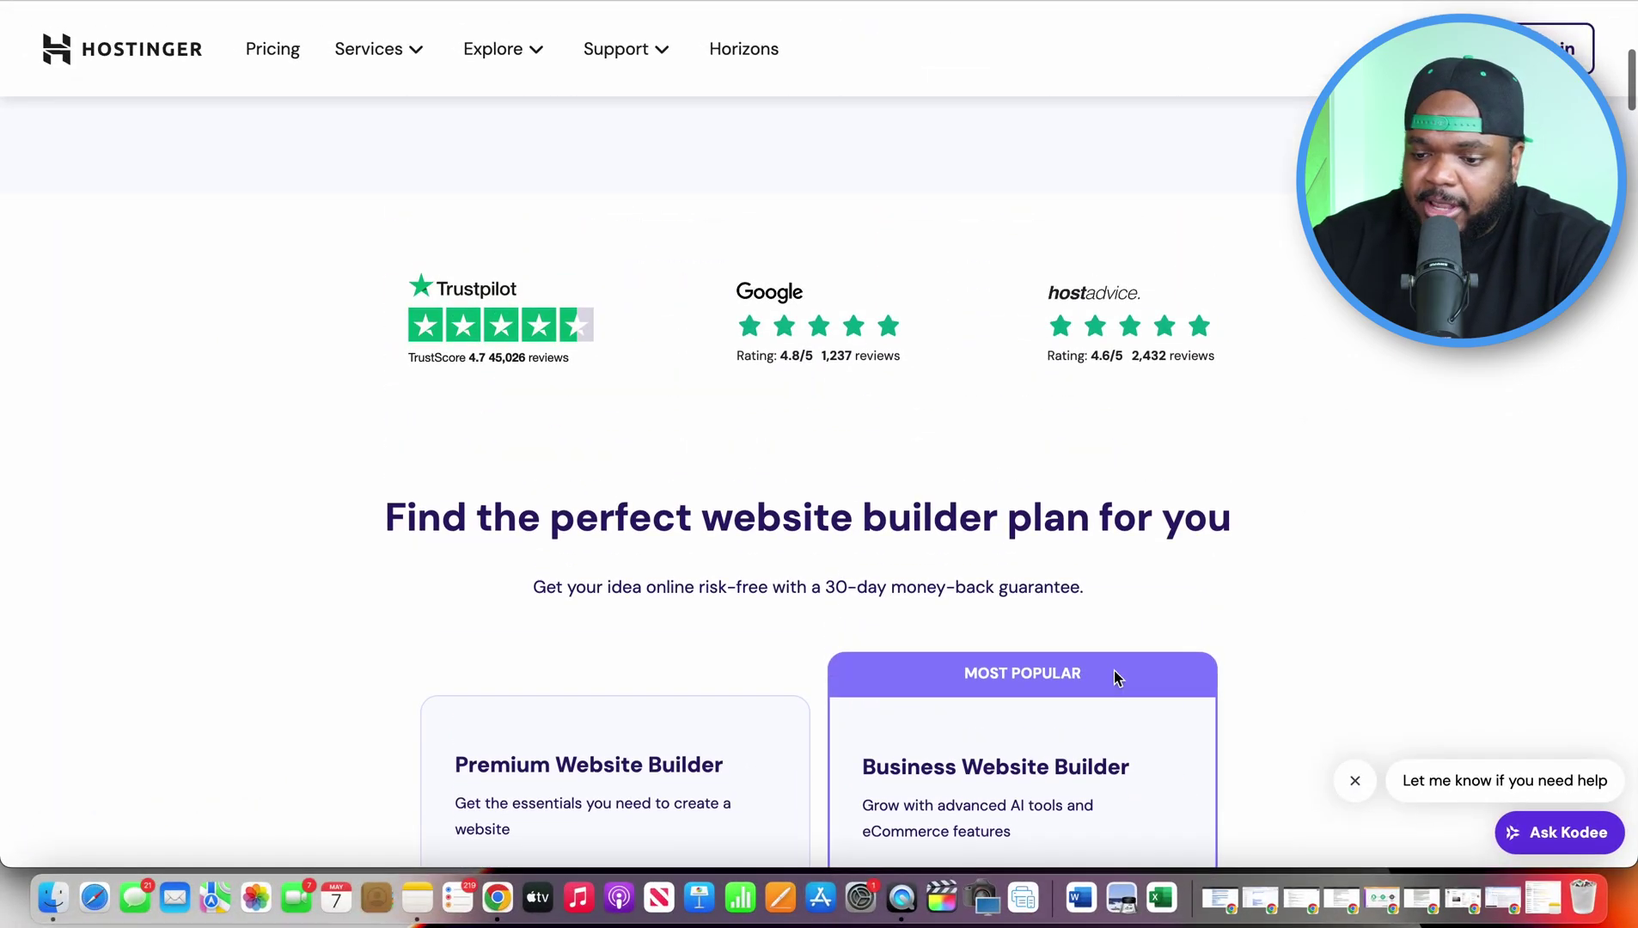
{"action": "scroll", "coordinate": [1114, 673], "scroll_direction": "down", "scroll_amount": 5}
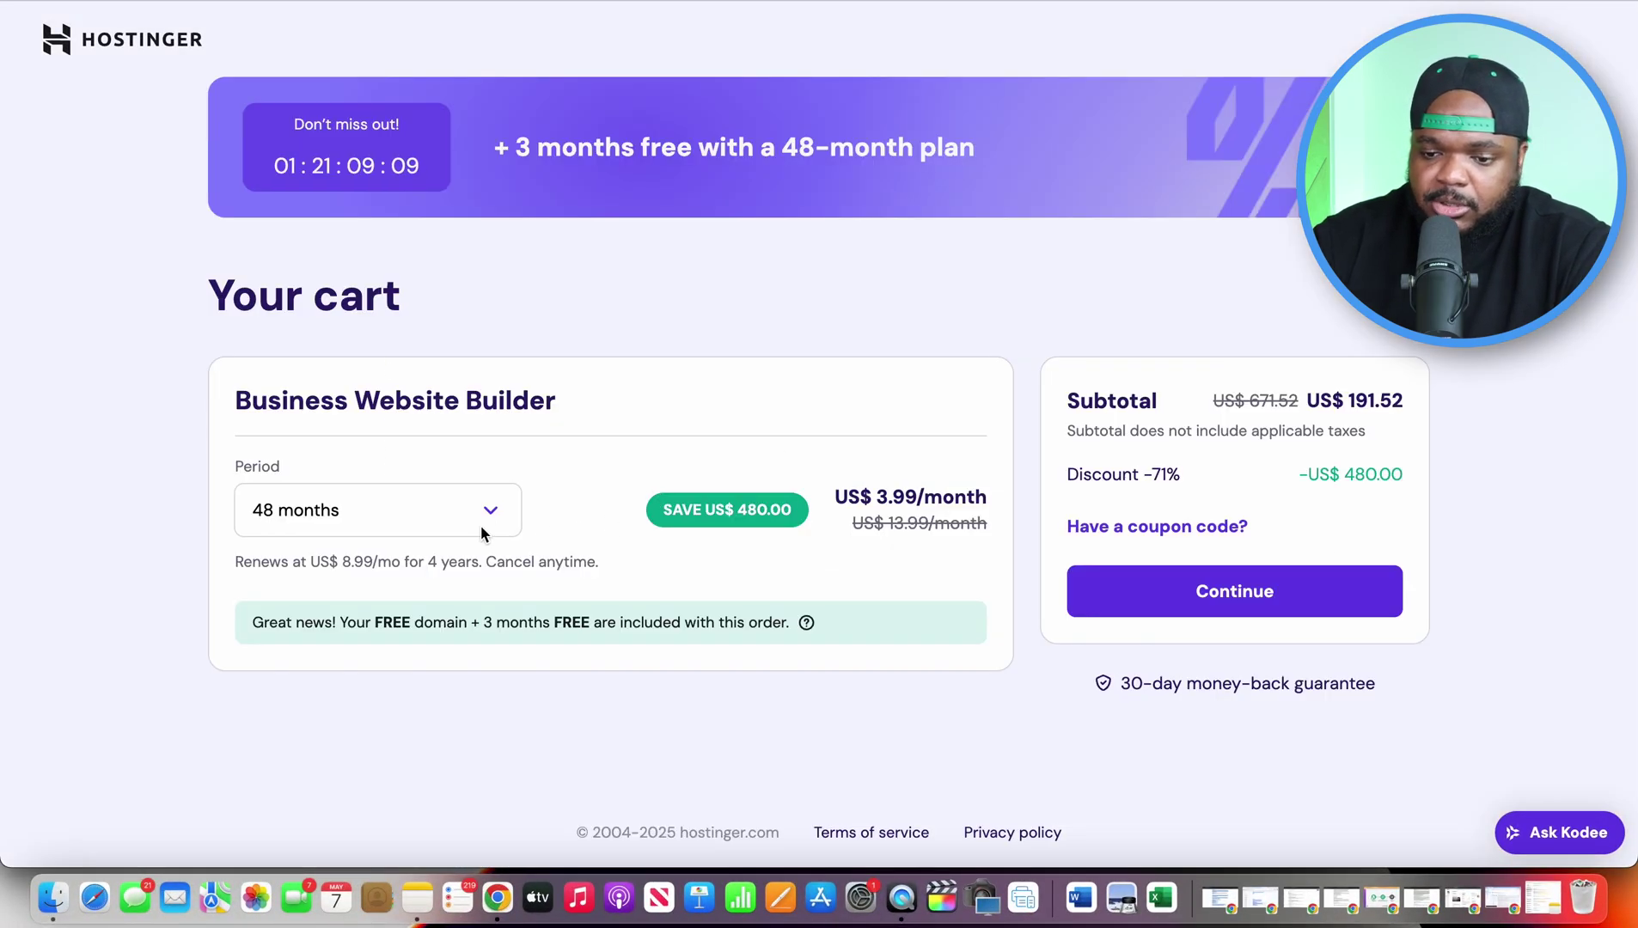
{"action": "left_click", "coordinate": [418, 520]}
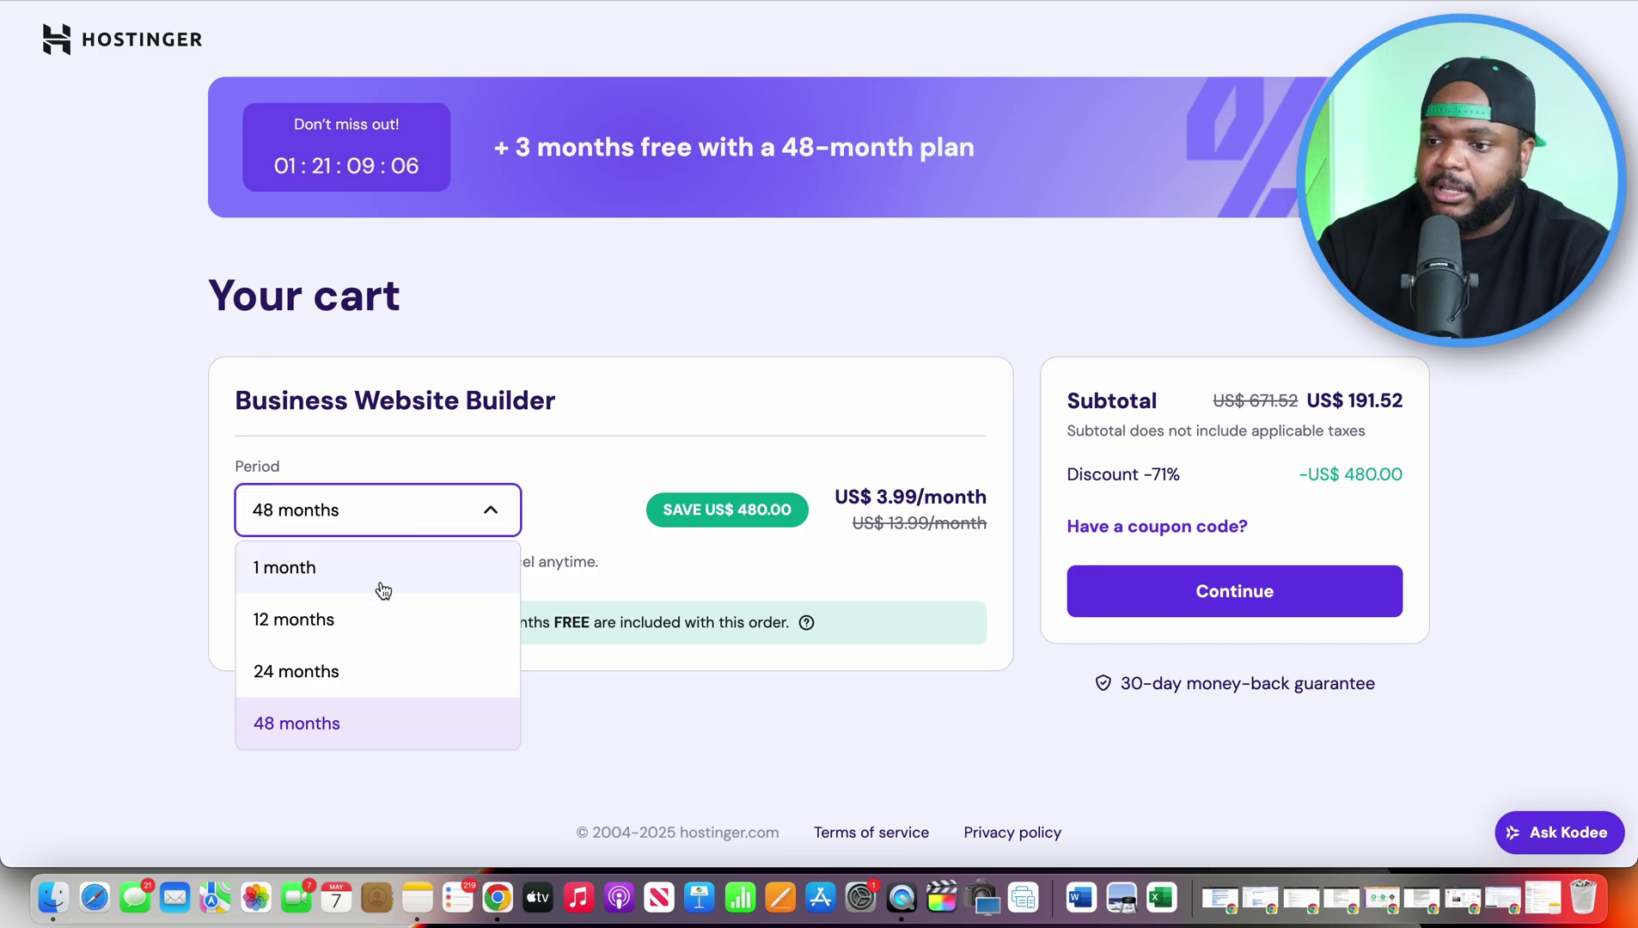
{"action": "left_click", "coordinate": [373, 721]}
{"action": "left_click", "coordinate": [348, 520]}
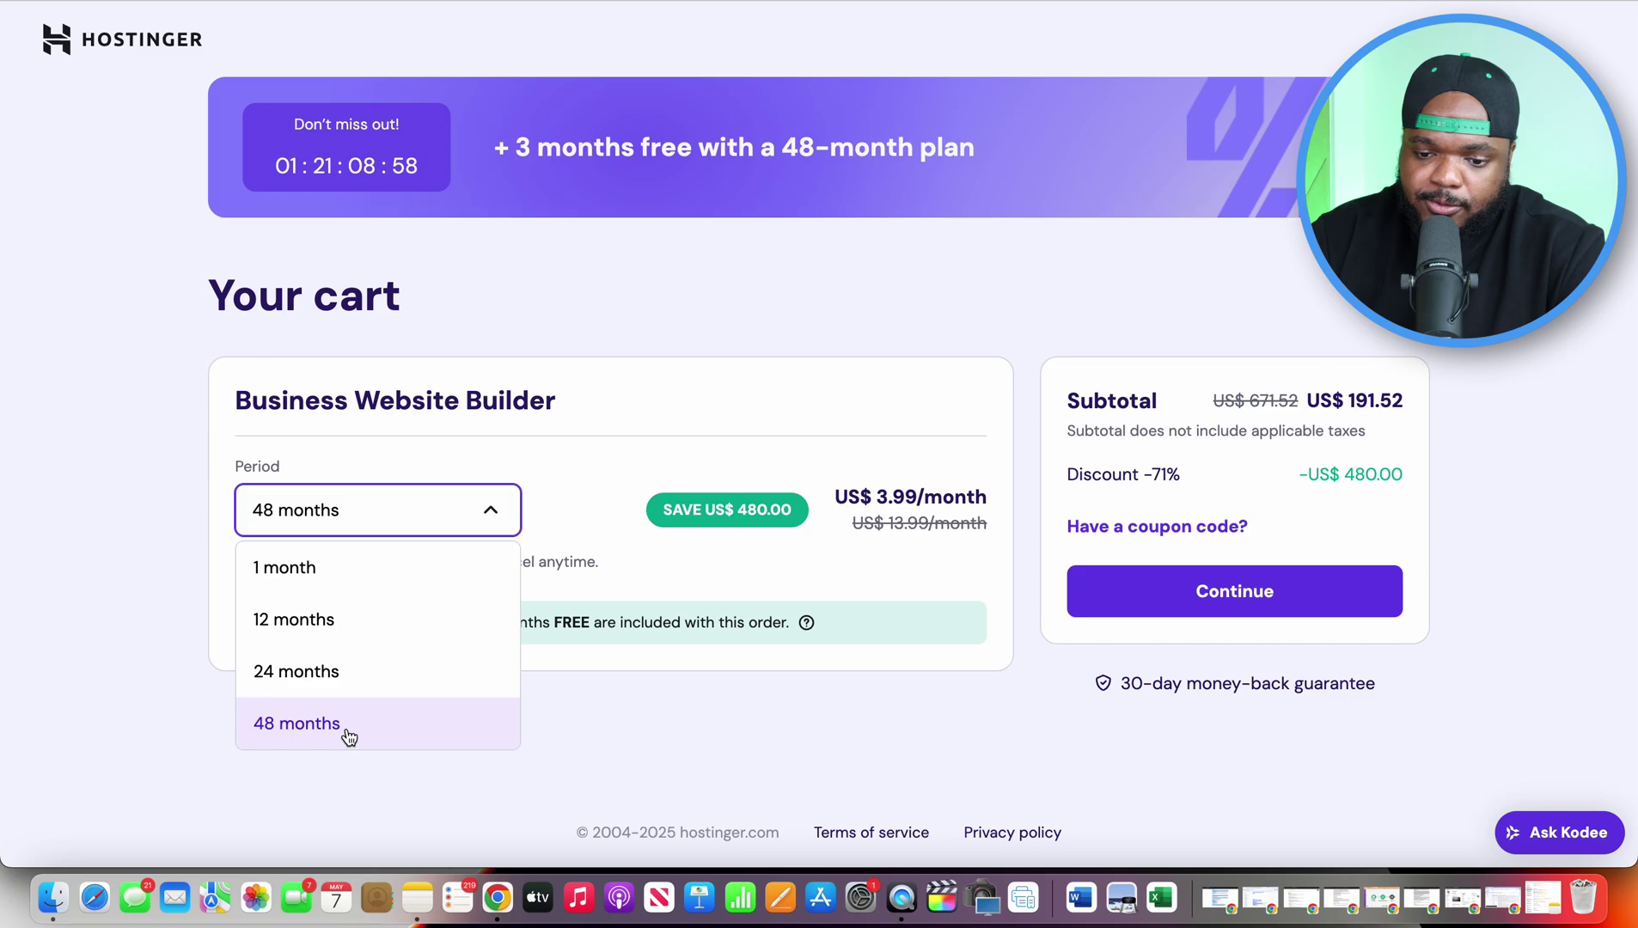
{"action": "left_click", "coordinate": [625, 717]}
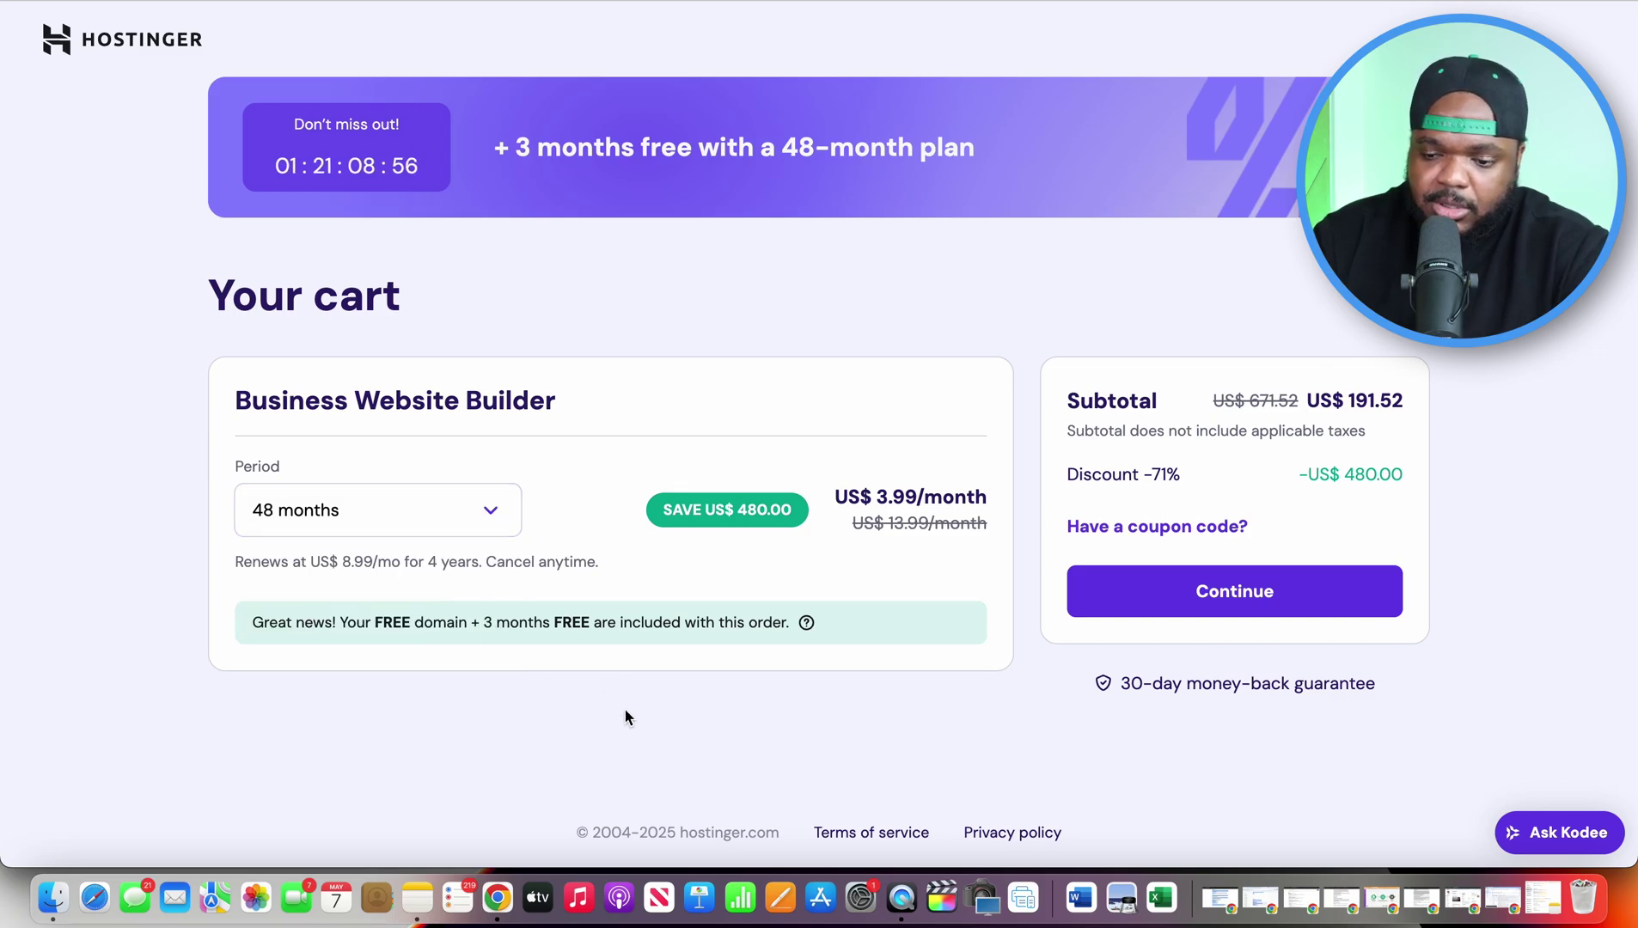
Apply the coupon code SUCCESSWITHSAM to the order and continue from the cart
{"action": "left_click", "coordinate": [1156, 526]}
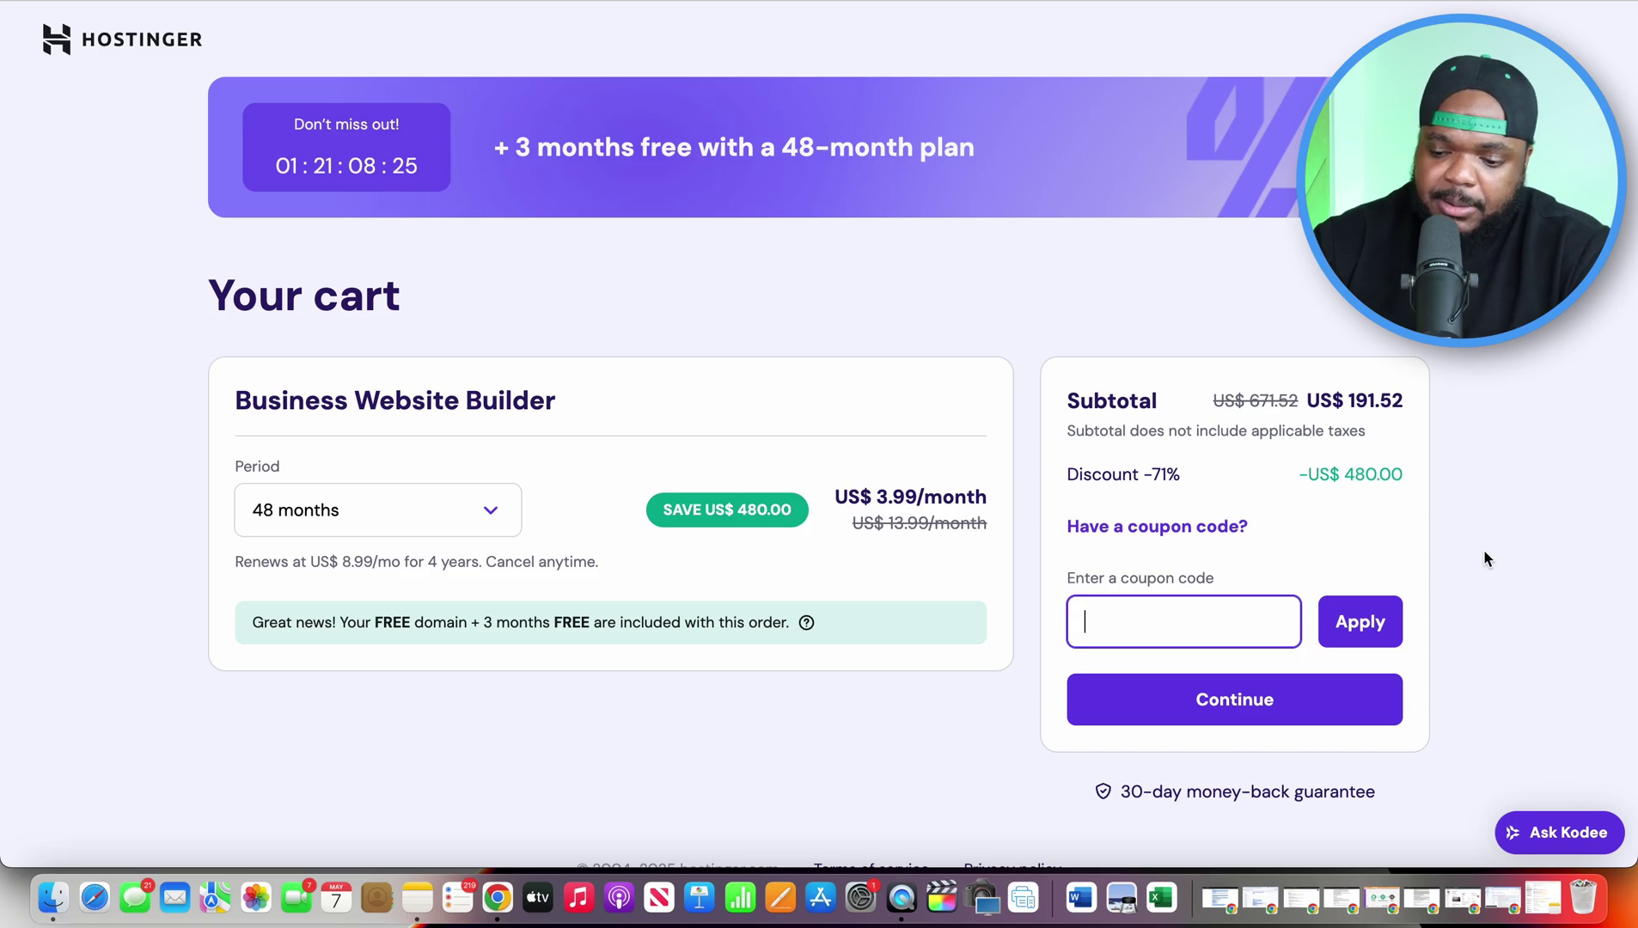
{"action": "type", "text": "SUCCESSWITHSAM"}
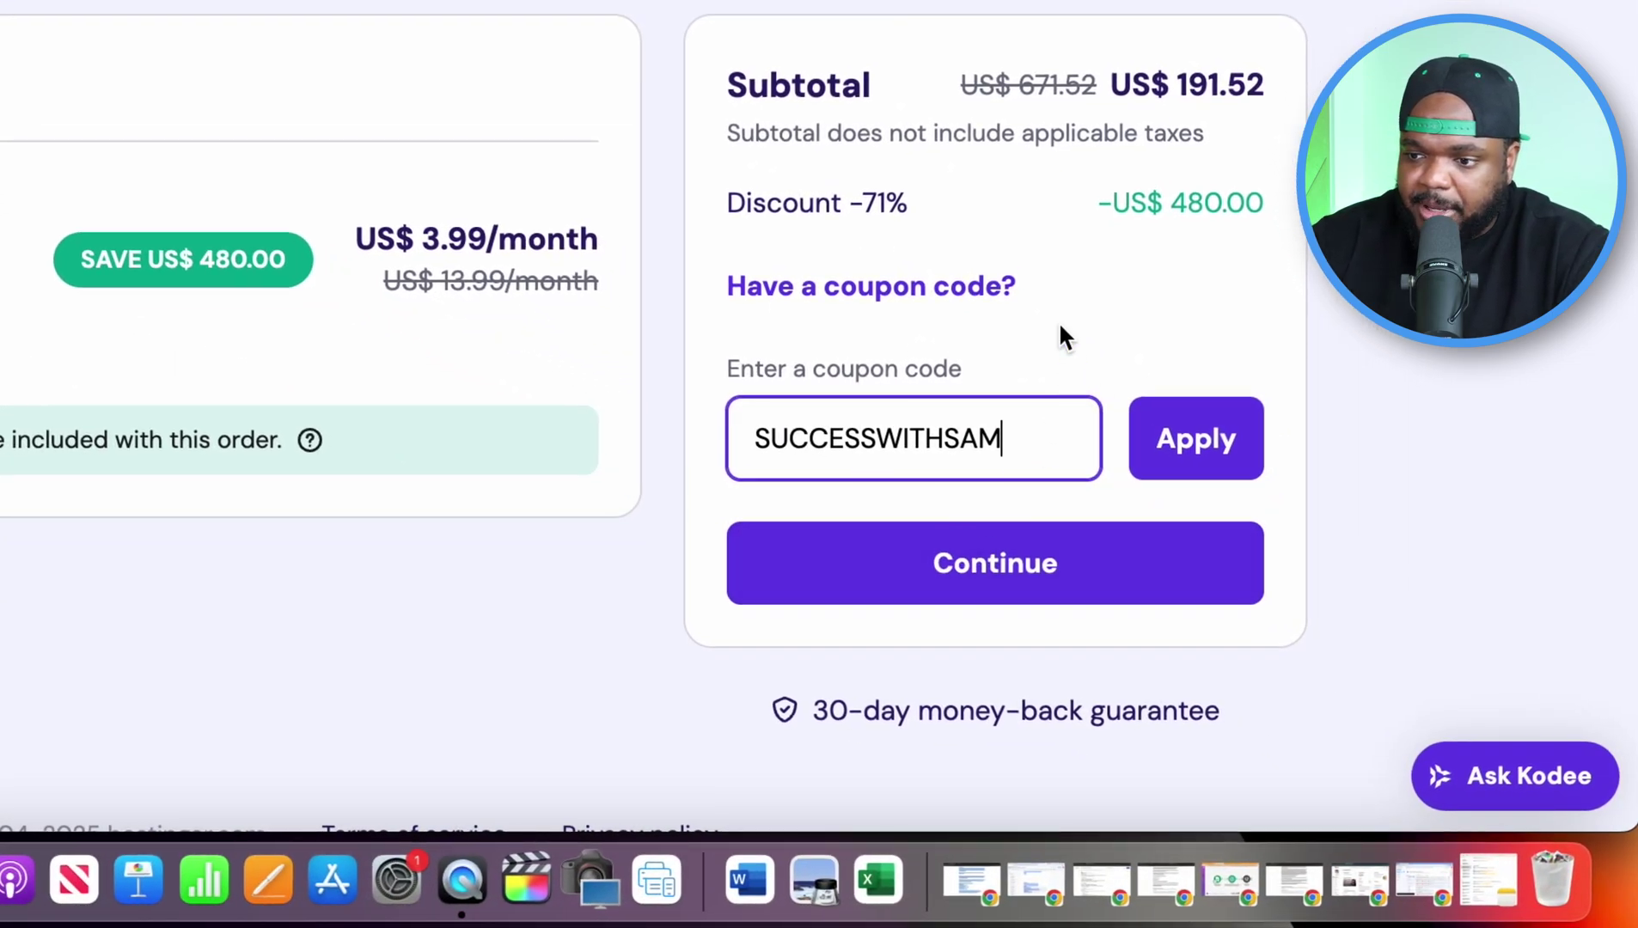
{"action": "left_click", "coordinate": [1222, 447]}
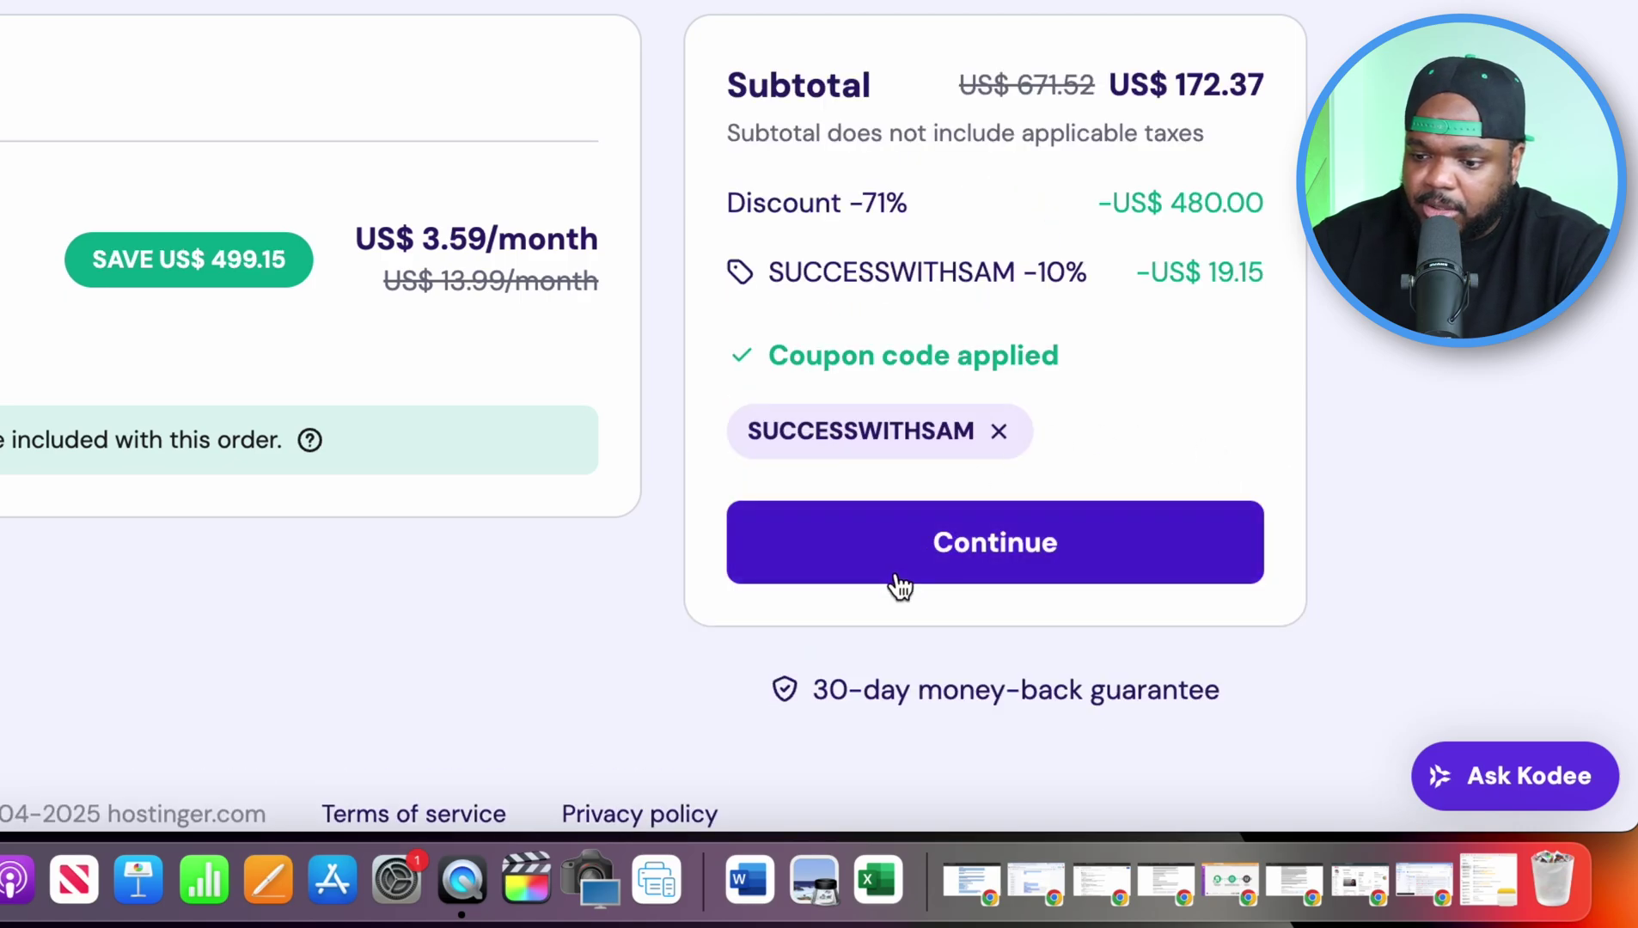
{"action": "left_click", "coordinate": [961, 582]}
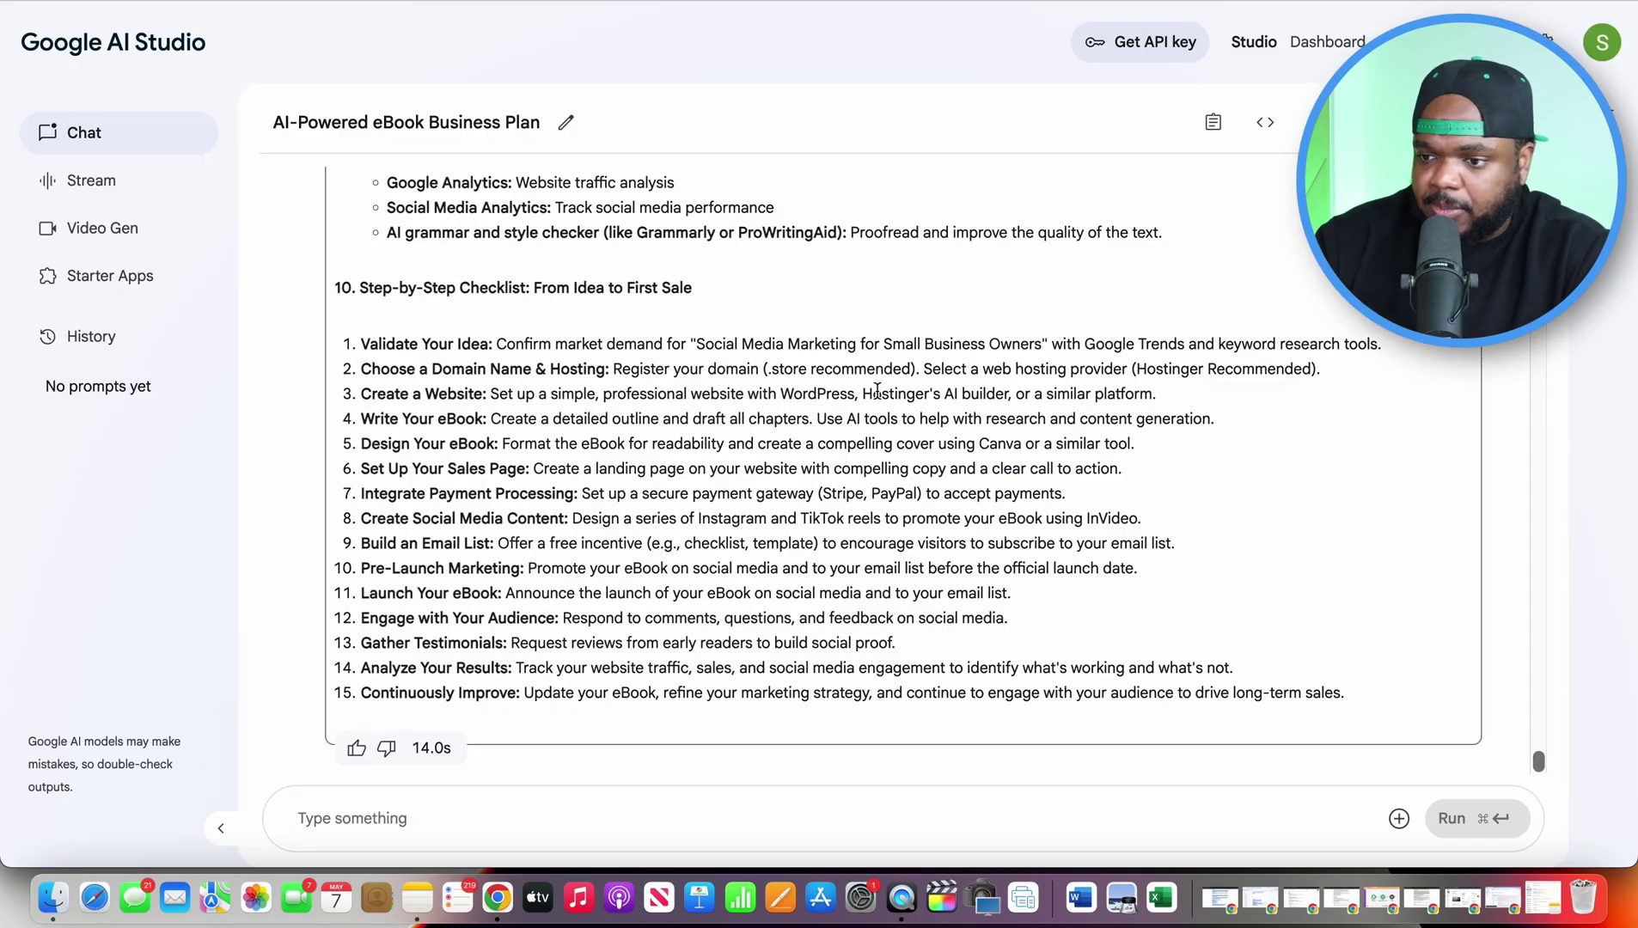
Switch to Google AI Studio and select the brand name SocialSmart in the plan's list of business brand names
{"action": "scroll", "coordinate": [877, 391], "scroll_direction": "up", "scroll_amount": 5}
{"action": "scroll", "coordinate": [876, 390], "scroll_direction": "up", "scroll_amount": 15}
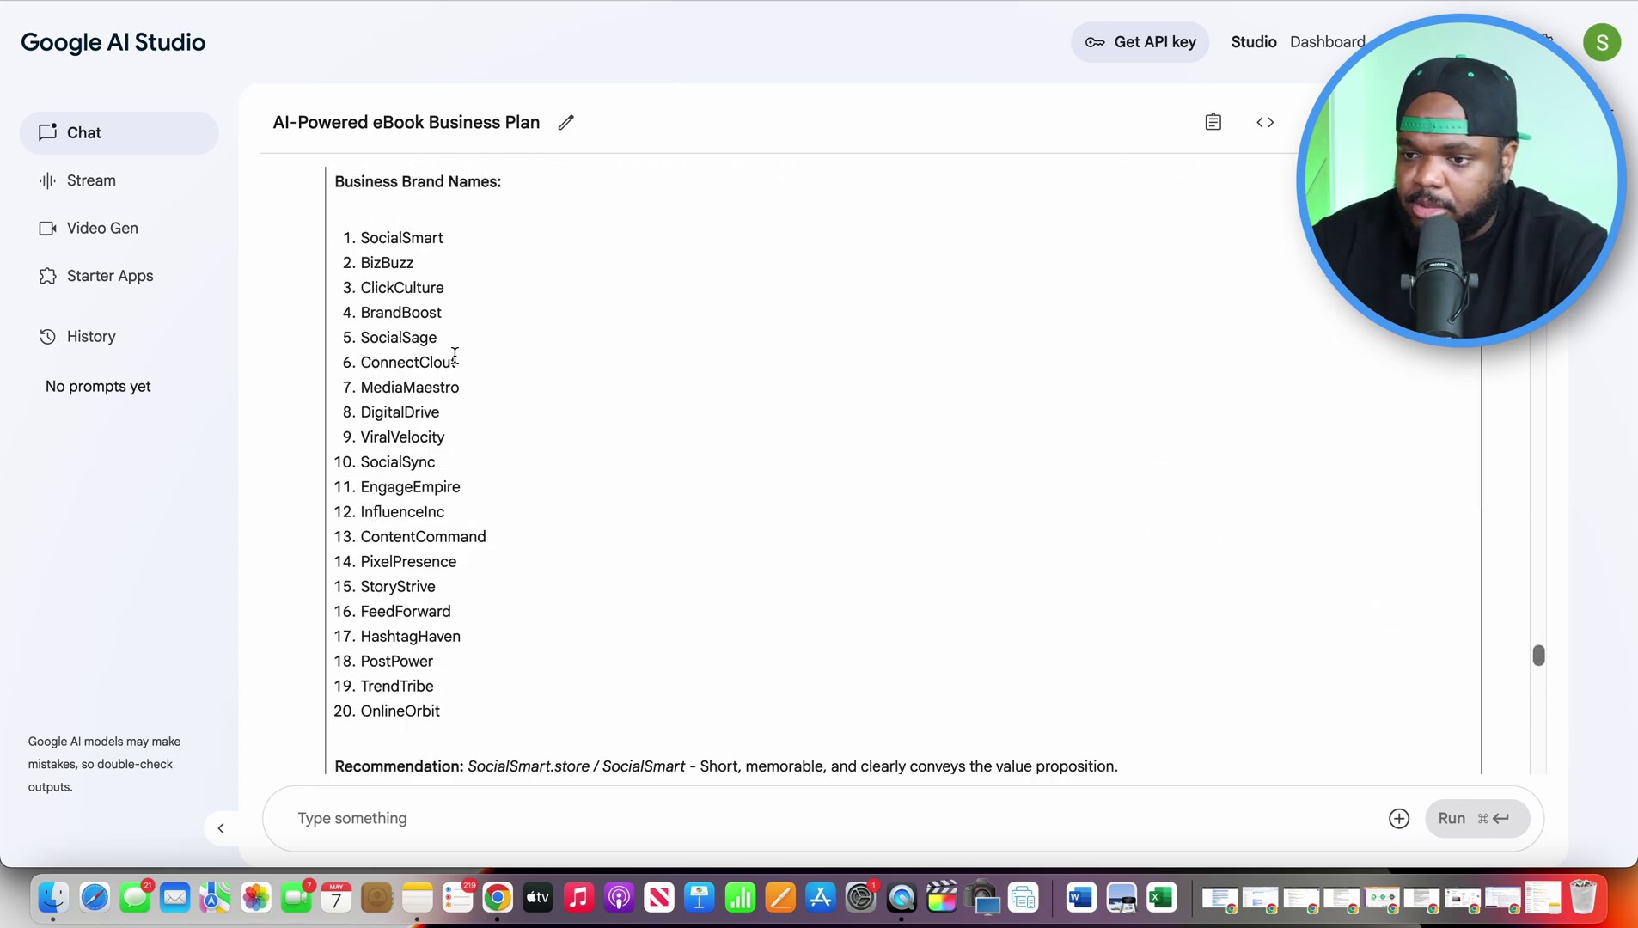
{"action": "double_click", "coordinate": [397, 234]}
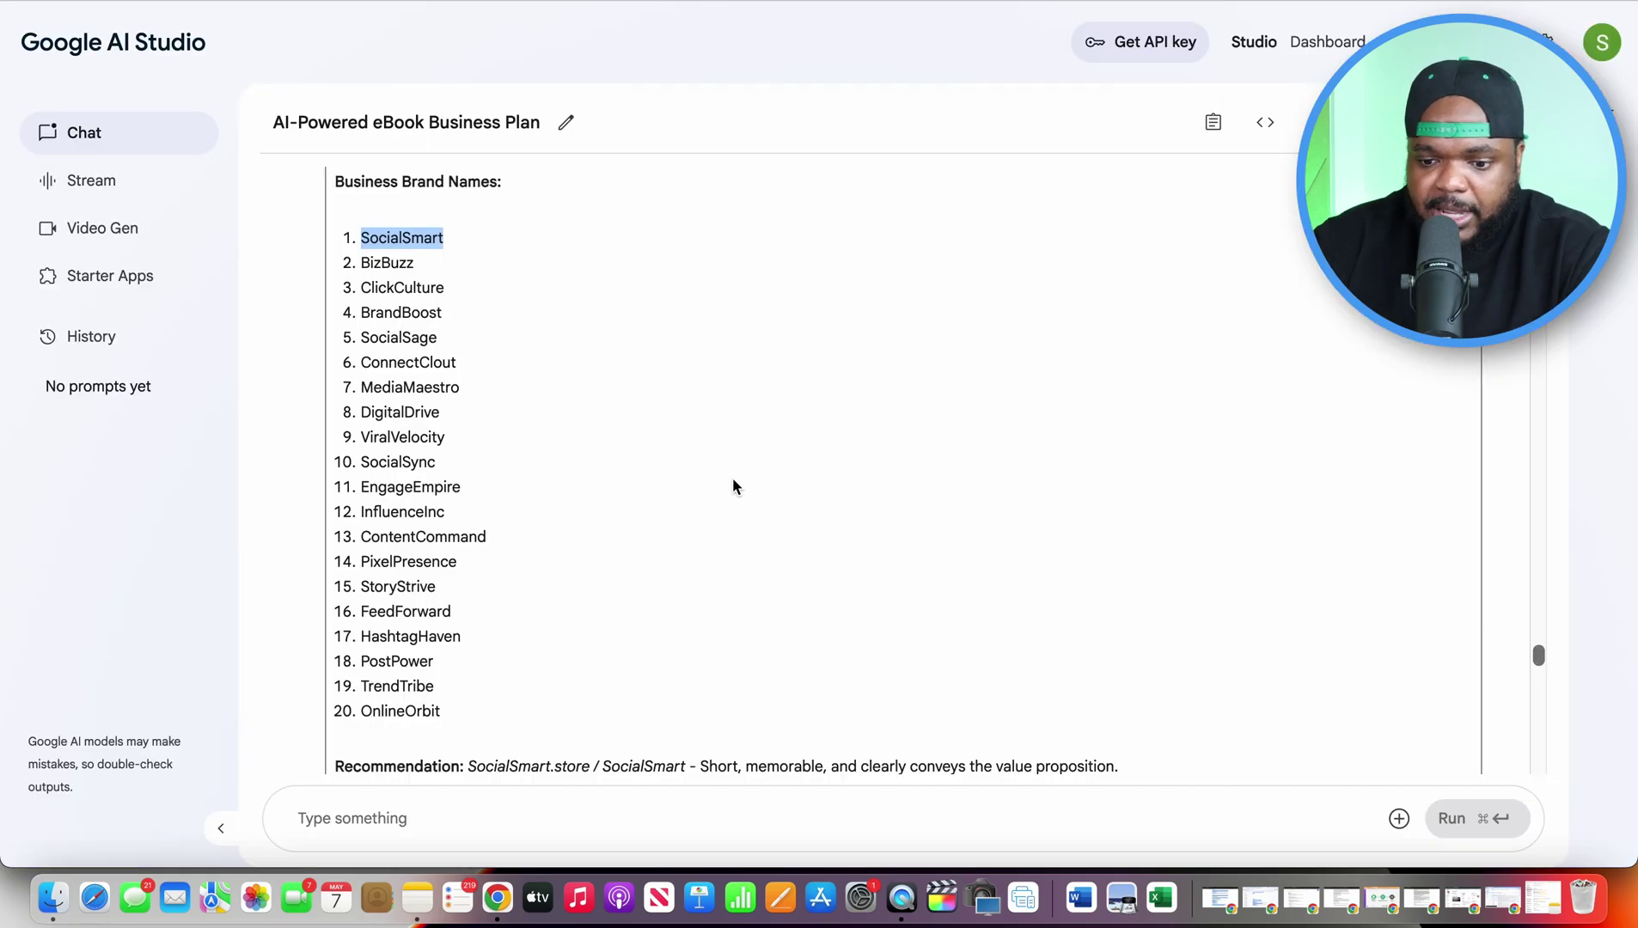
Copy the full Hostinger AI Website Builder prompt from section 5 of the business plan
{"action": "scroll", "coordinate": [732, 481], "scroll_direction": "down", "scroll_amount": 3}
{"action": "scroll", "coordinate": [732, 486], "scroll_direction": "down", "scroll_amount": 3}
{"action": "scroll", "coordinate": [732, 485], "scroll_direction": "up", "scroll_amount": 3}
{"action": "scroll", "coordinate": [732, 486], "scroll_direction": "down", "scroll_amount": 1}
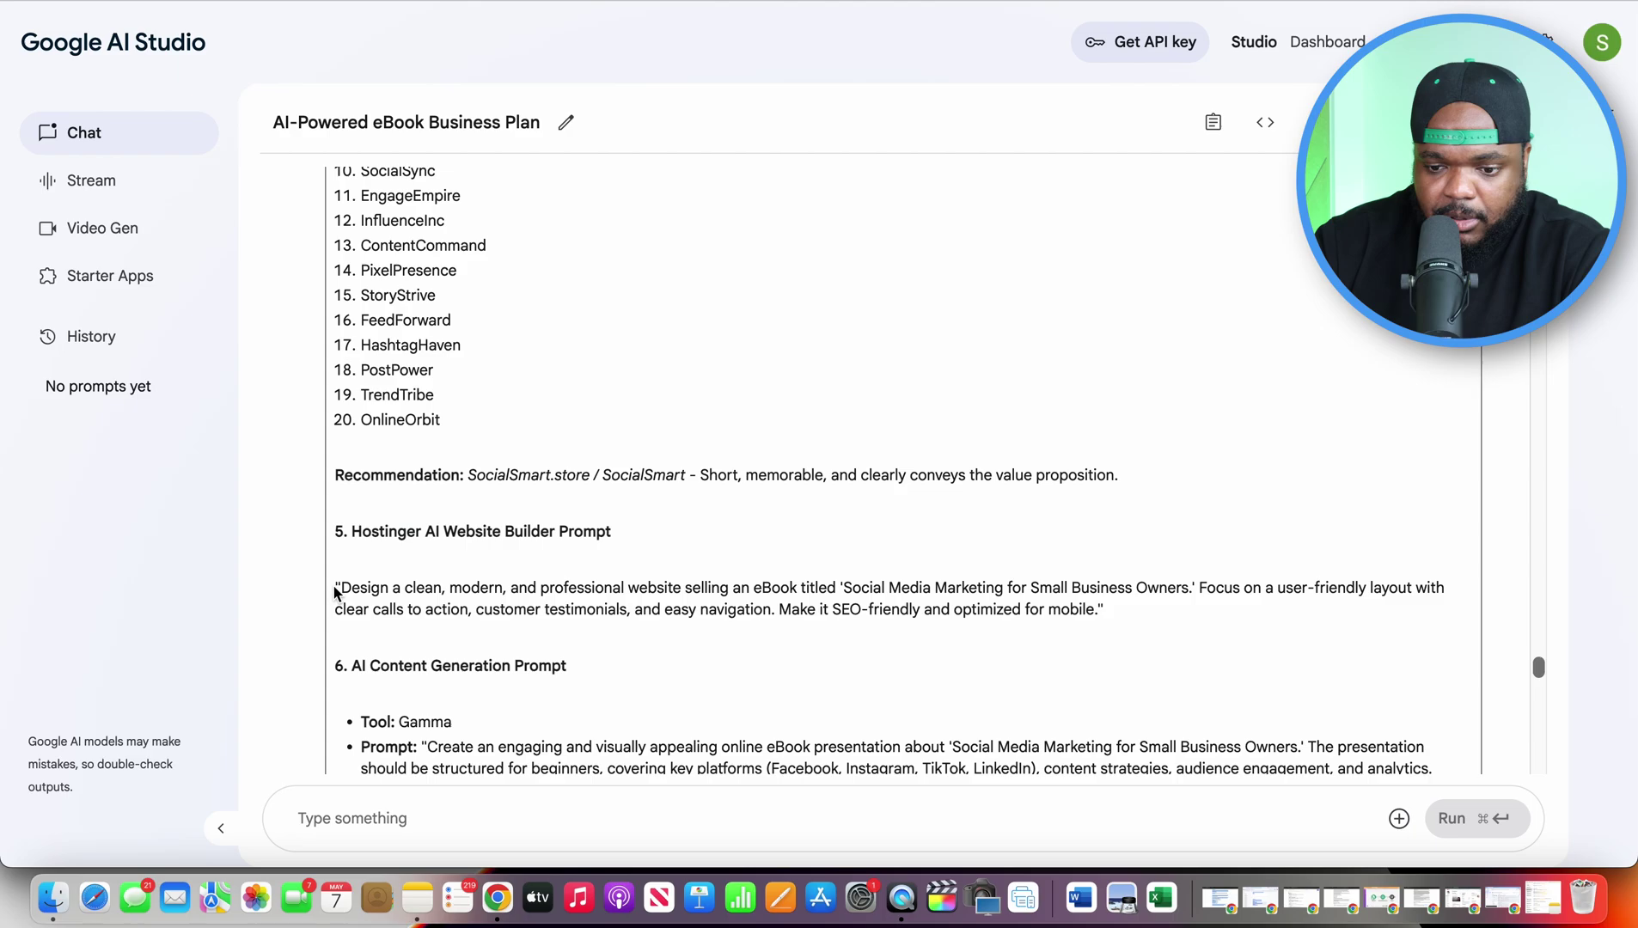
{"action": "left_click_drag", "start_coordinate": [336, 591], "coordinate": [1161, 619]}
{"action": "key", "text": "super+c"}
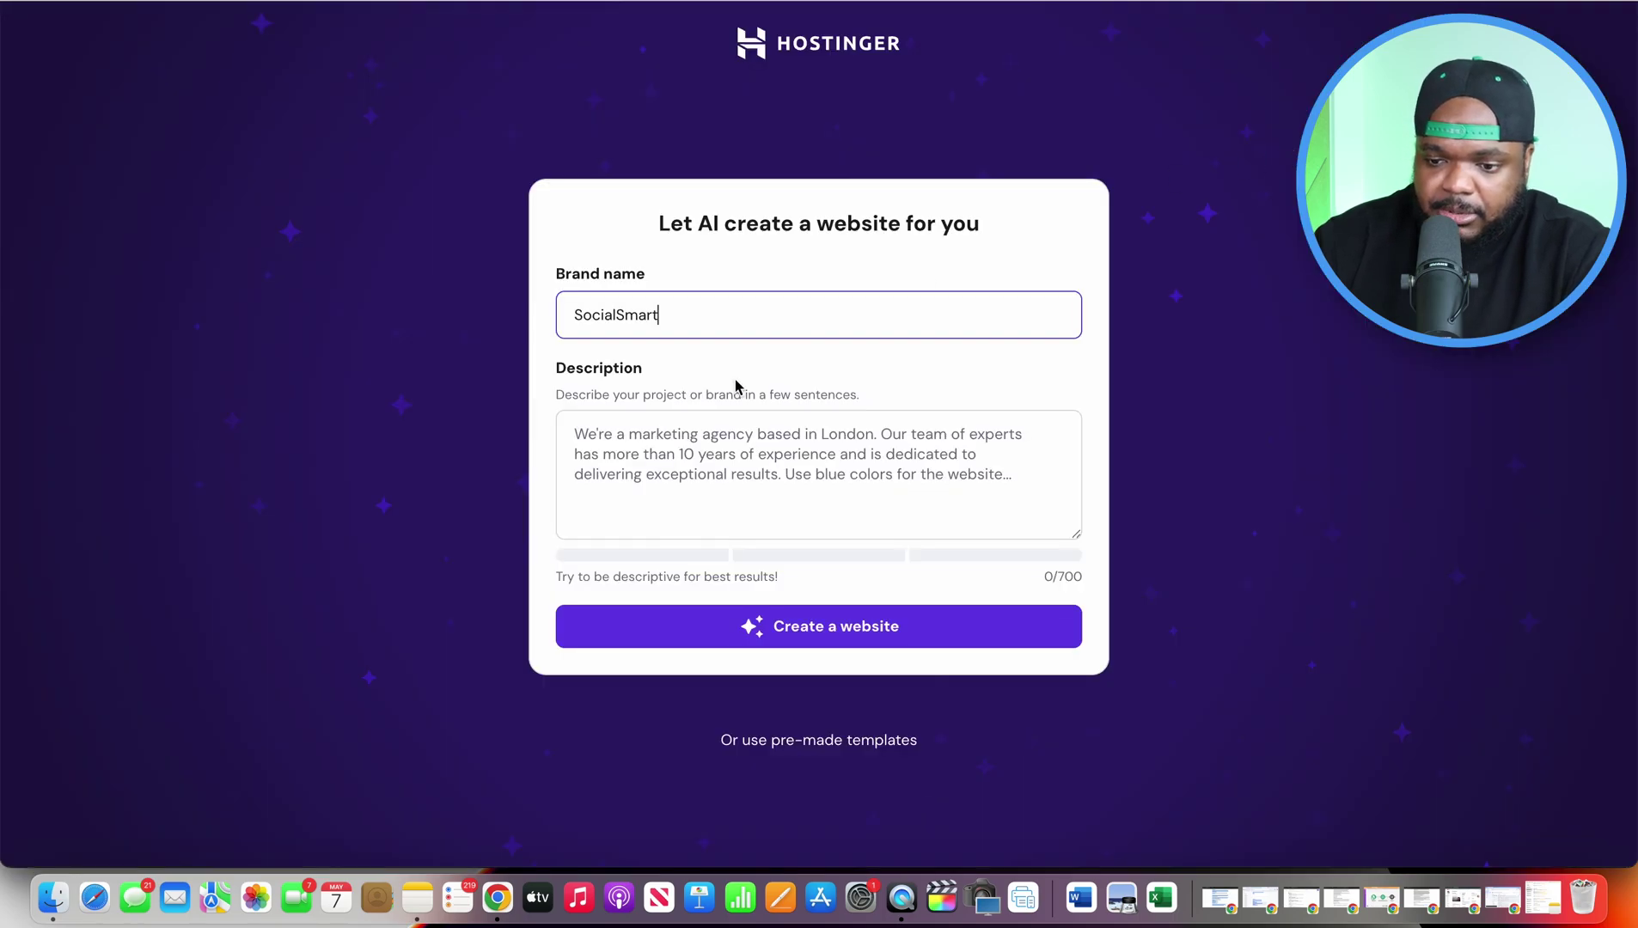
Insert the copied prompt as the description for SocialSmart in Hostinger, remove its enclosing quotation marks and create the website
{"action": "left_click", "coordinate": [616, 468]}
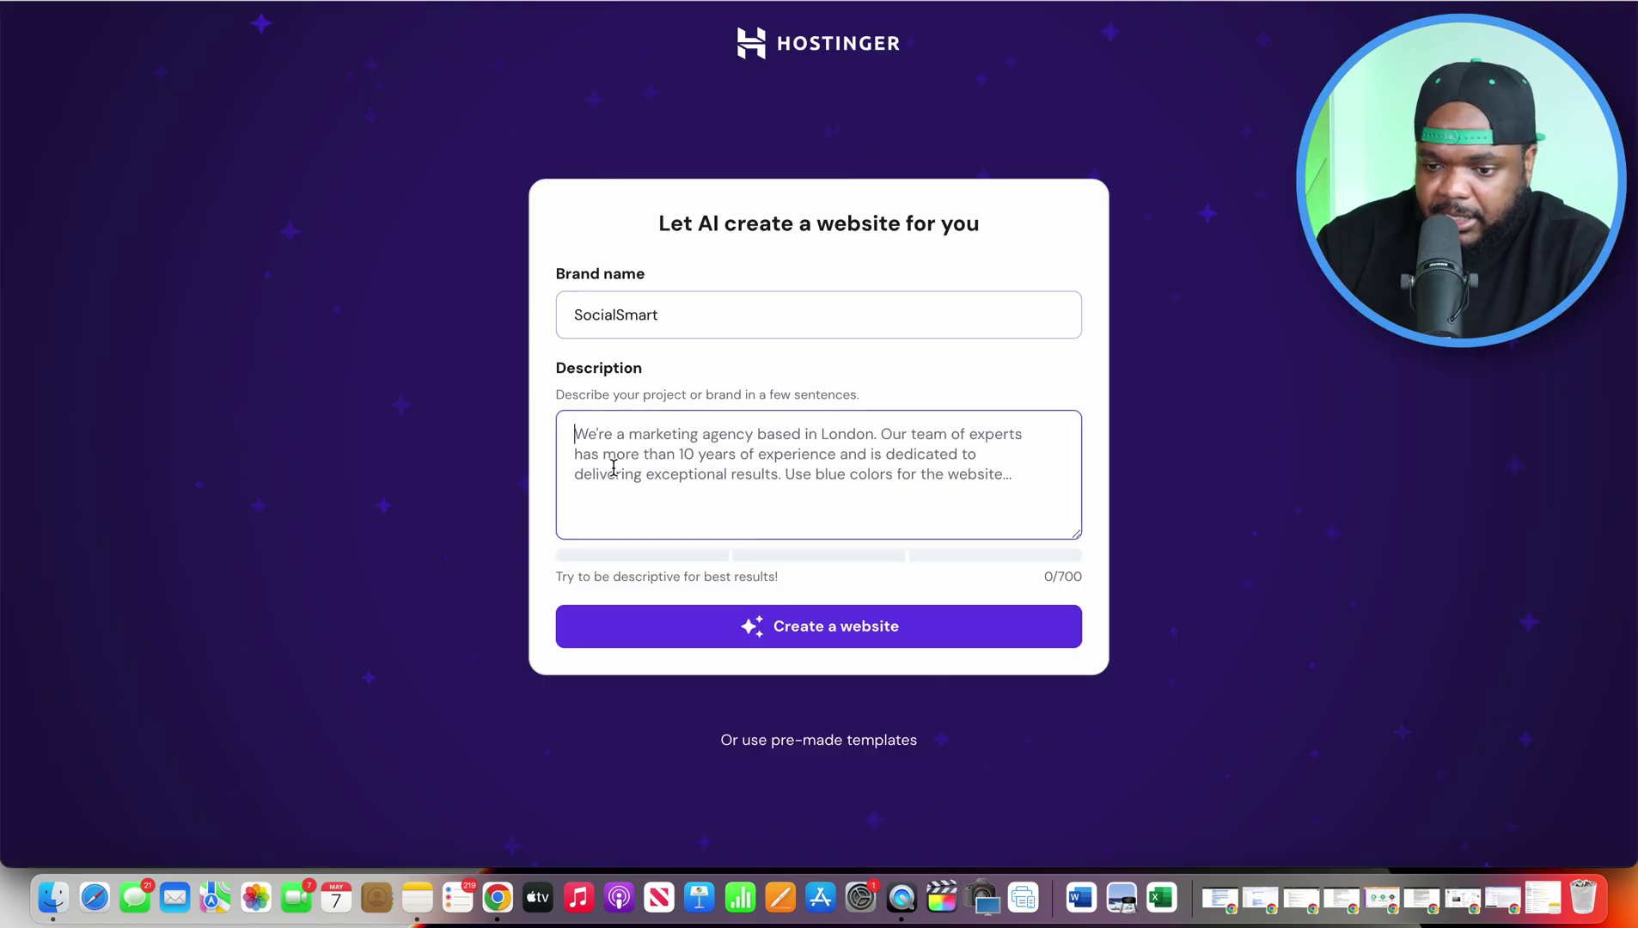
{"action": "key", "text": "super+v"}
{"action": "key", "text": "BackSpace"}
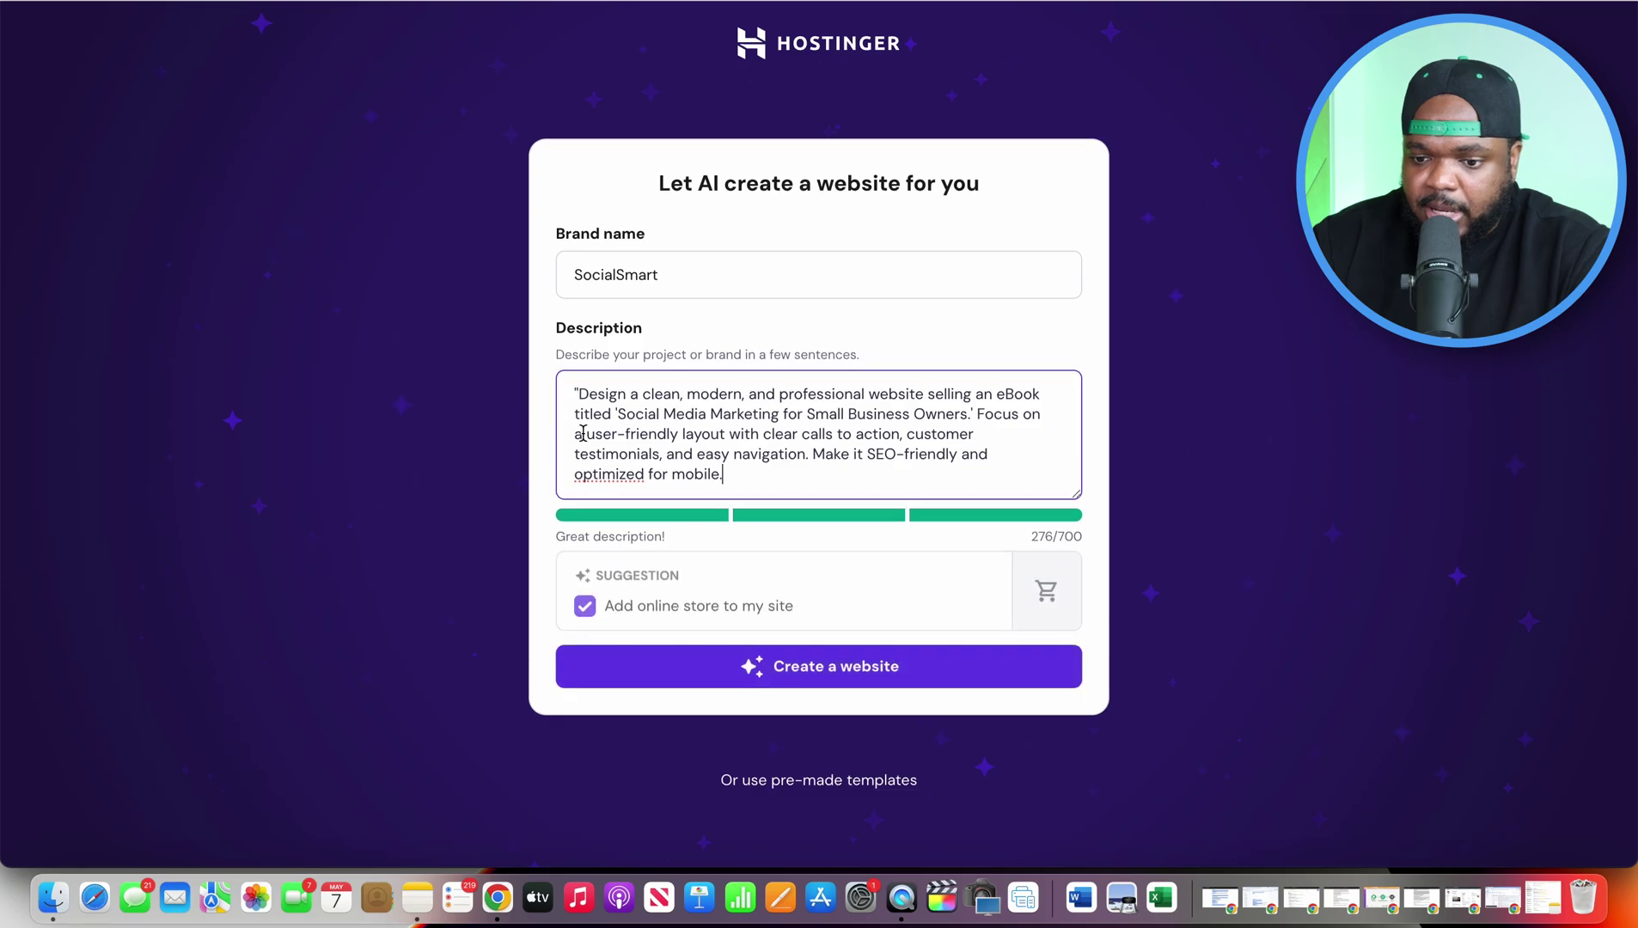
{"action": "key", "text": "BackSpace"}
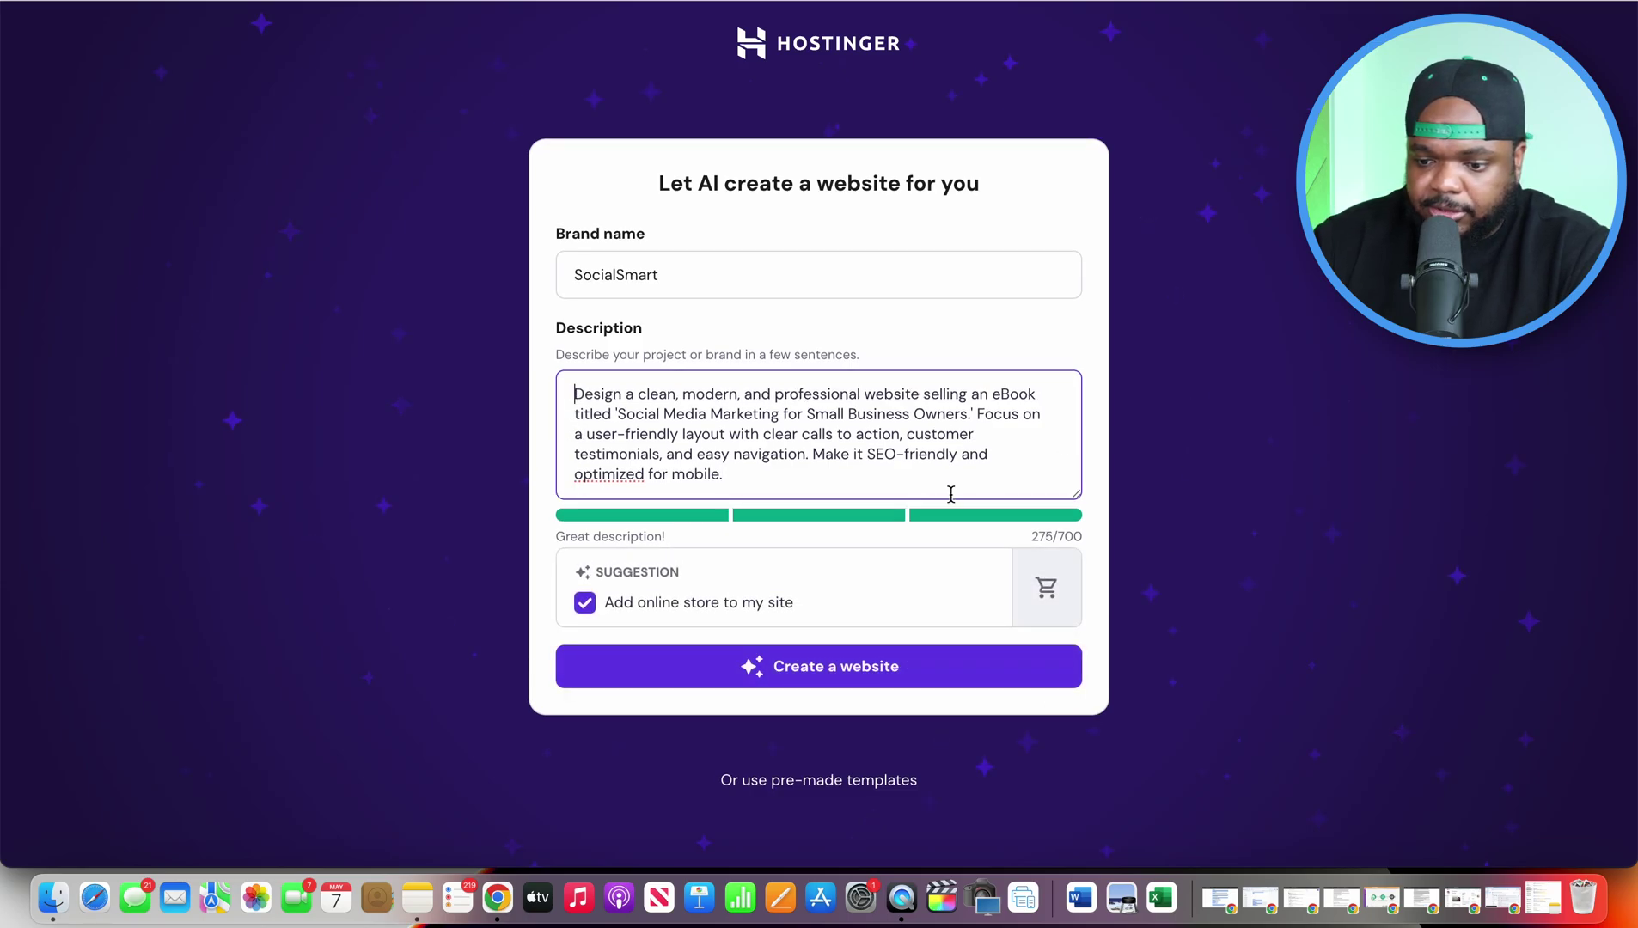
{"action": "left_click", "coordinate": [888, 677]}
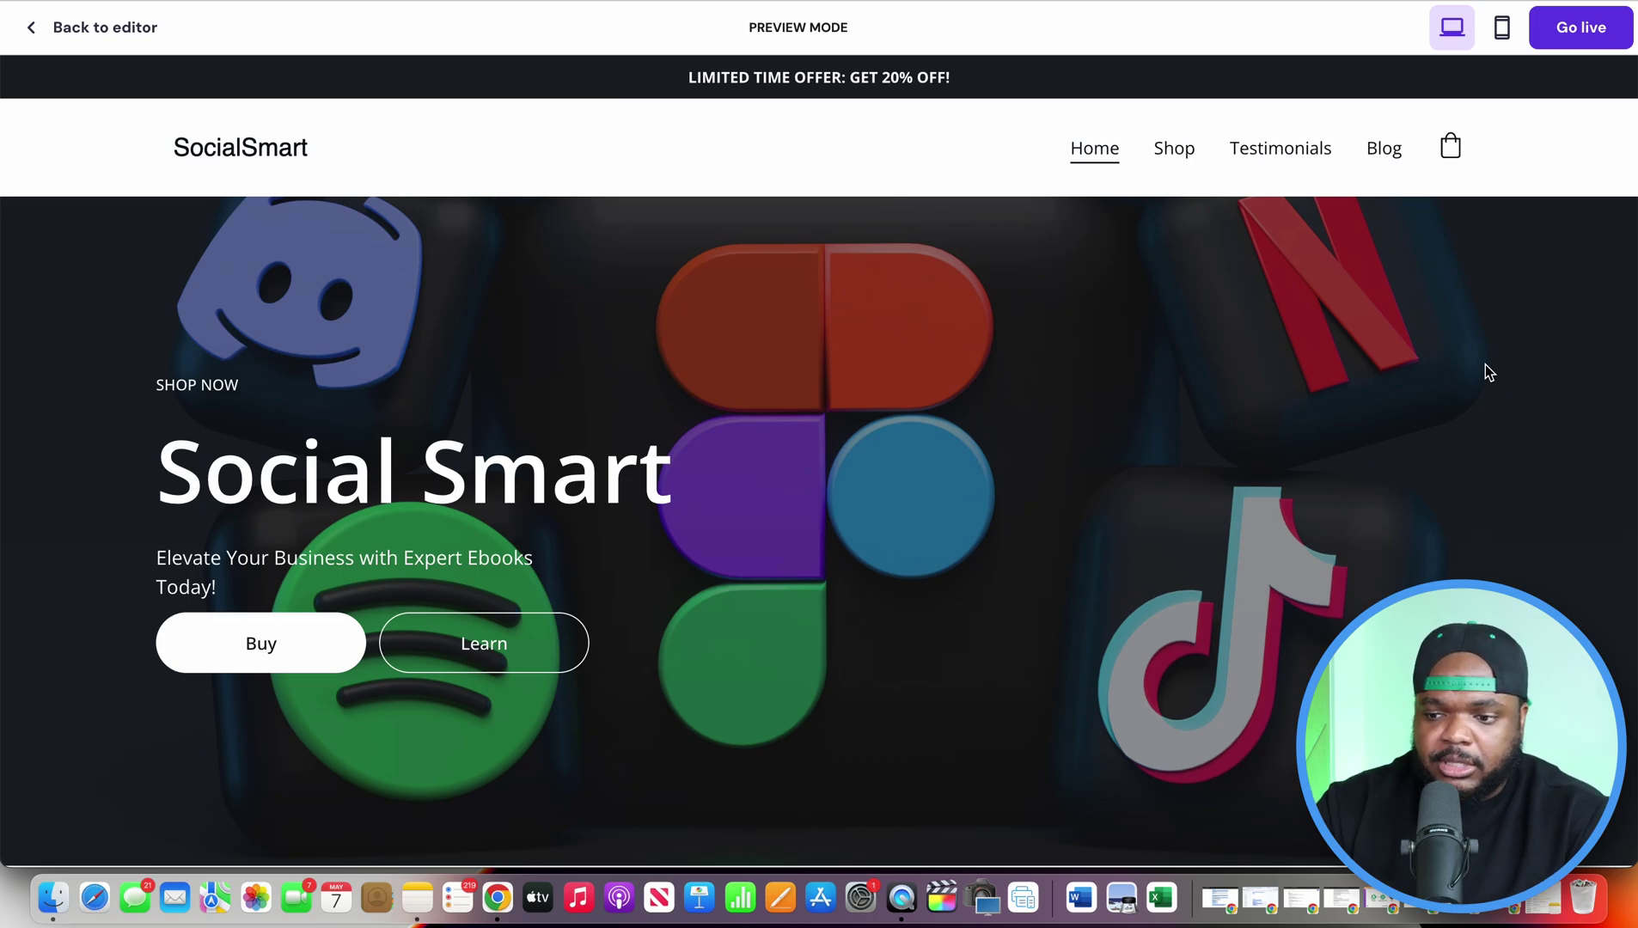
Review the generated SocialSmart home page in the preview down to its mission statement, and return to the editor
{"action": "scroll", "coordinate": [1485, 365], "scroll_direction": "down", "scroll_amount": 10}
{"action": "scroll", "coordinate": [1486, 366], "scroll_direction": "down", "scroll_amount": 8}
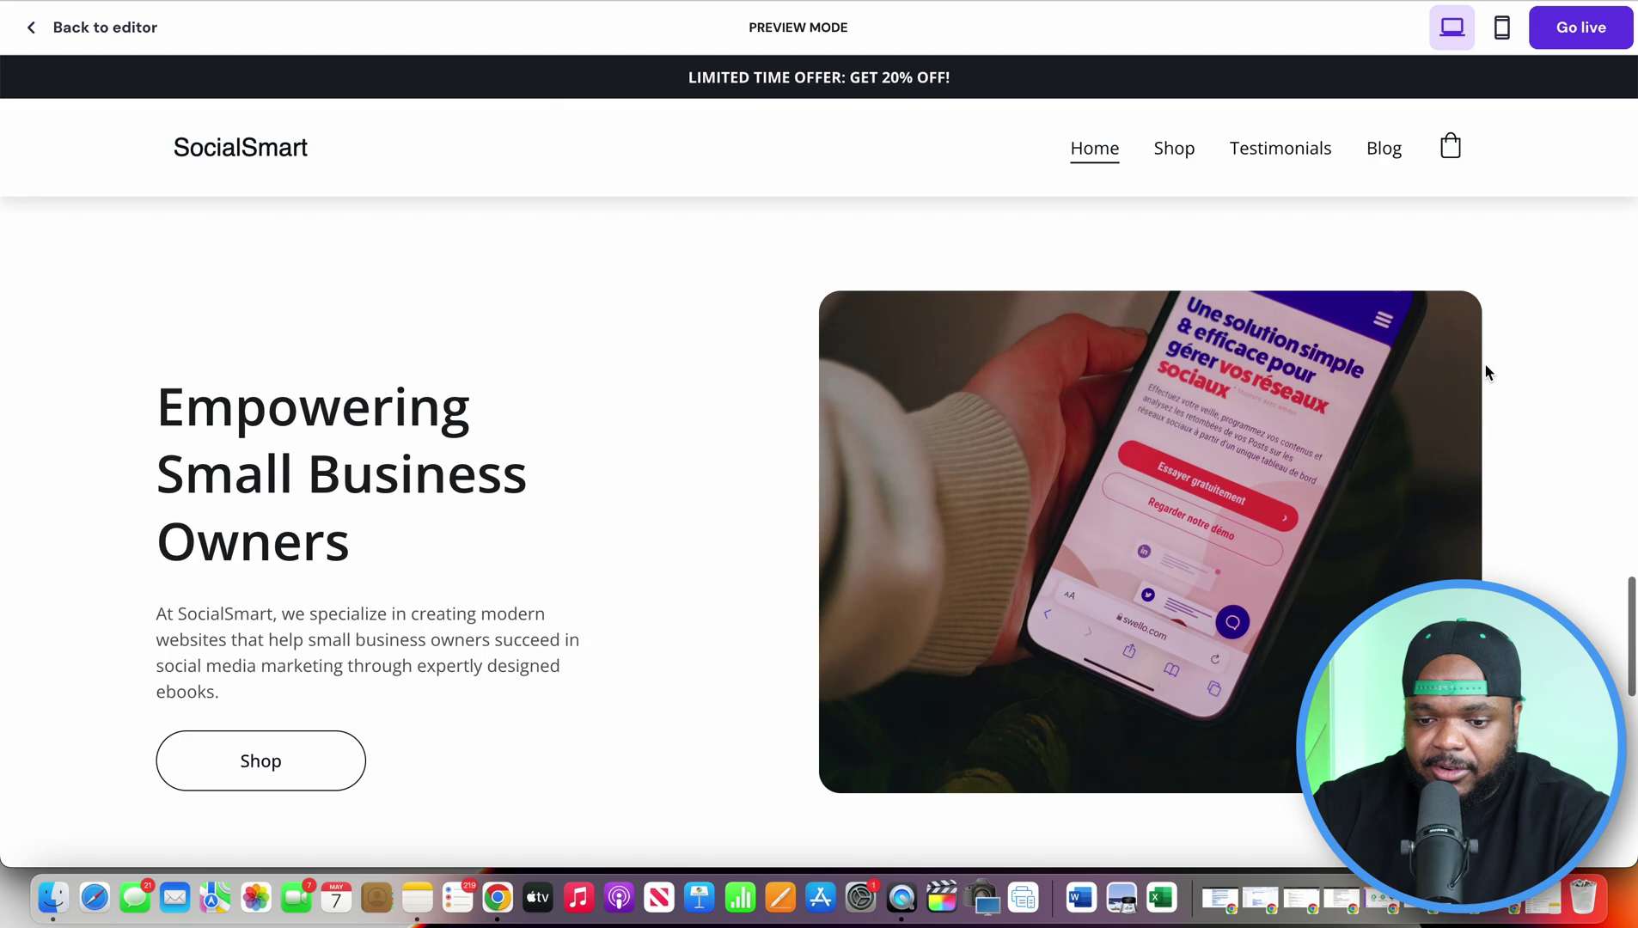
{"action": "scroll", "coordinate": [1634, 310], "scroll_direction": "down", "scroll_amount": 5}
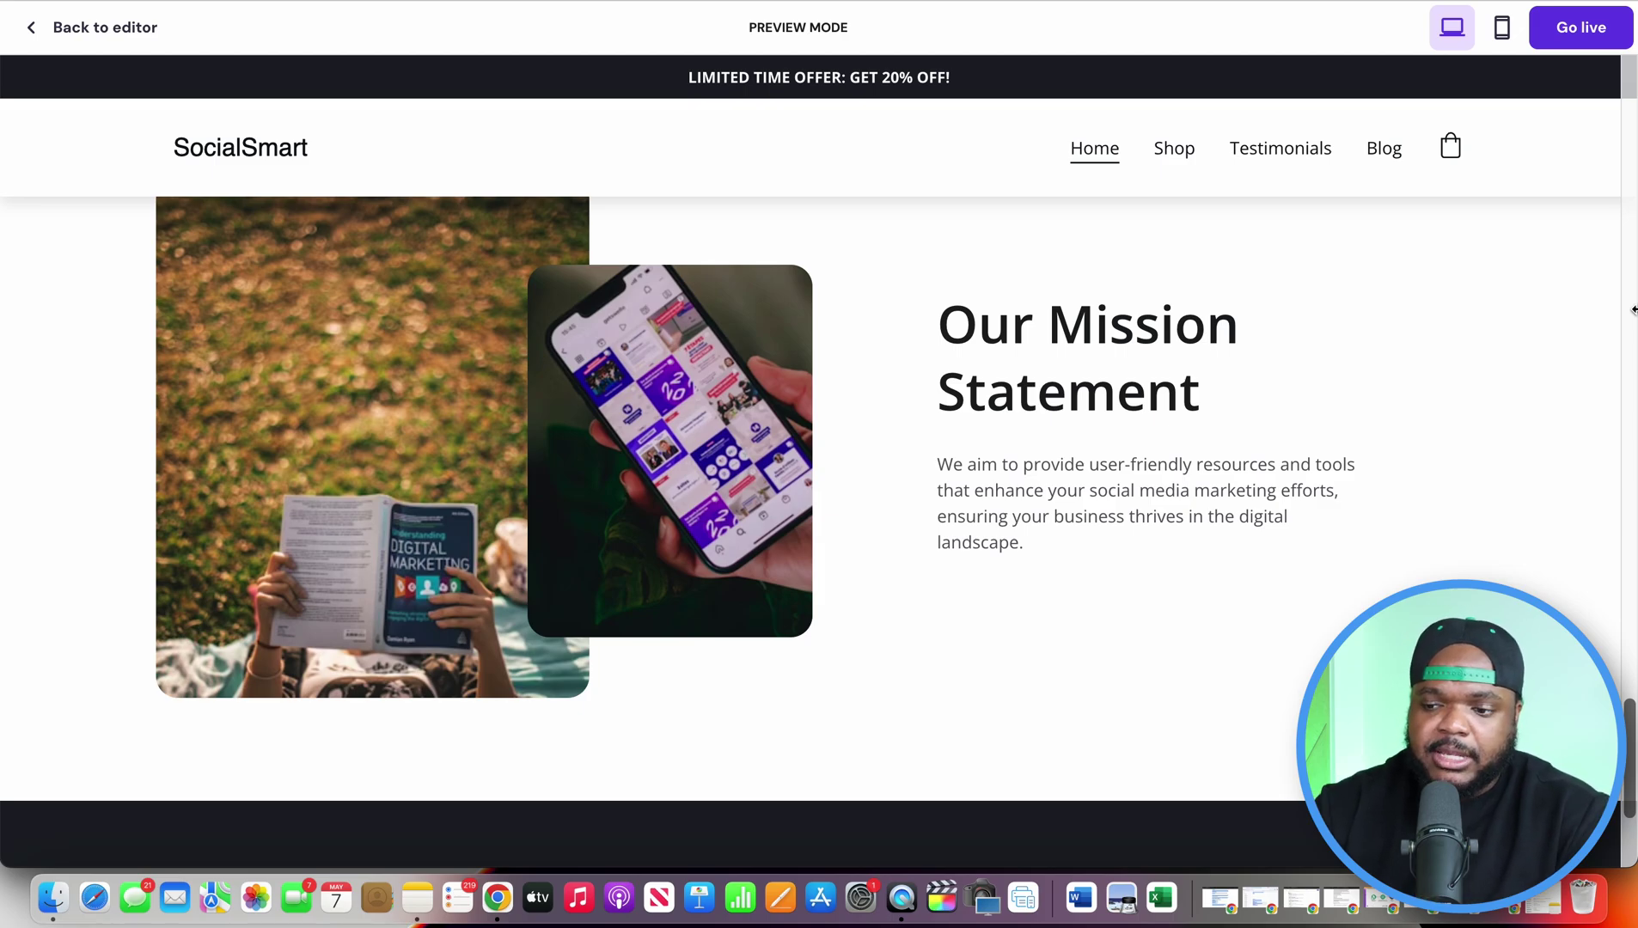
{"action": "scroll", "coordinate": [1633, 309], "scroll_direction": "down", "scroll_amount": 5}
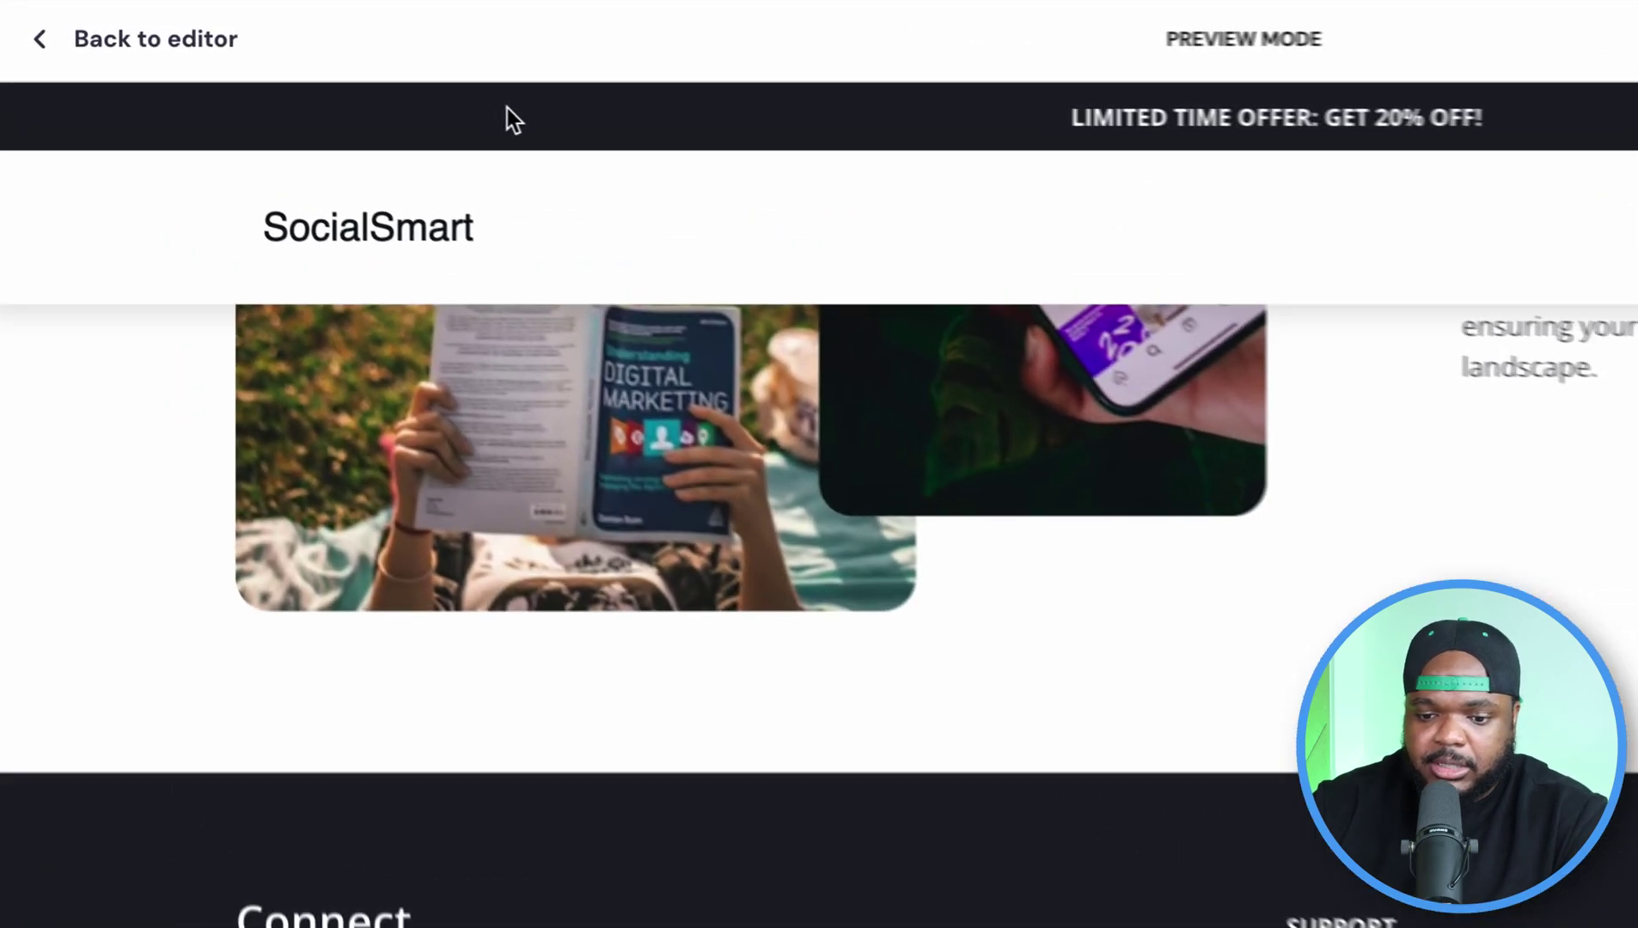
{"action": "left_click", "coordinate": [194, 51]}
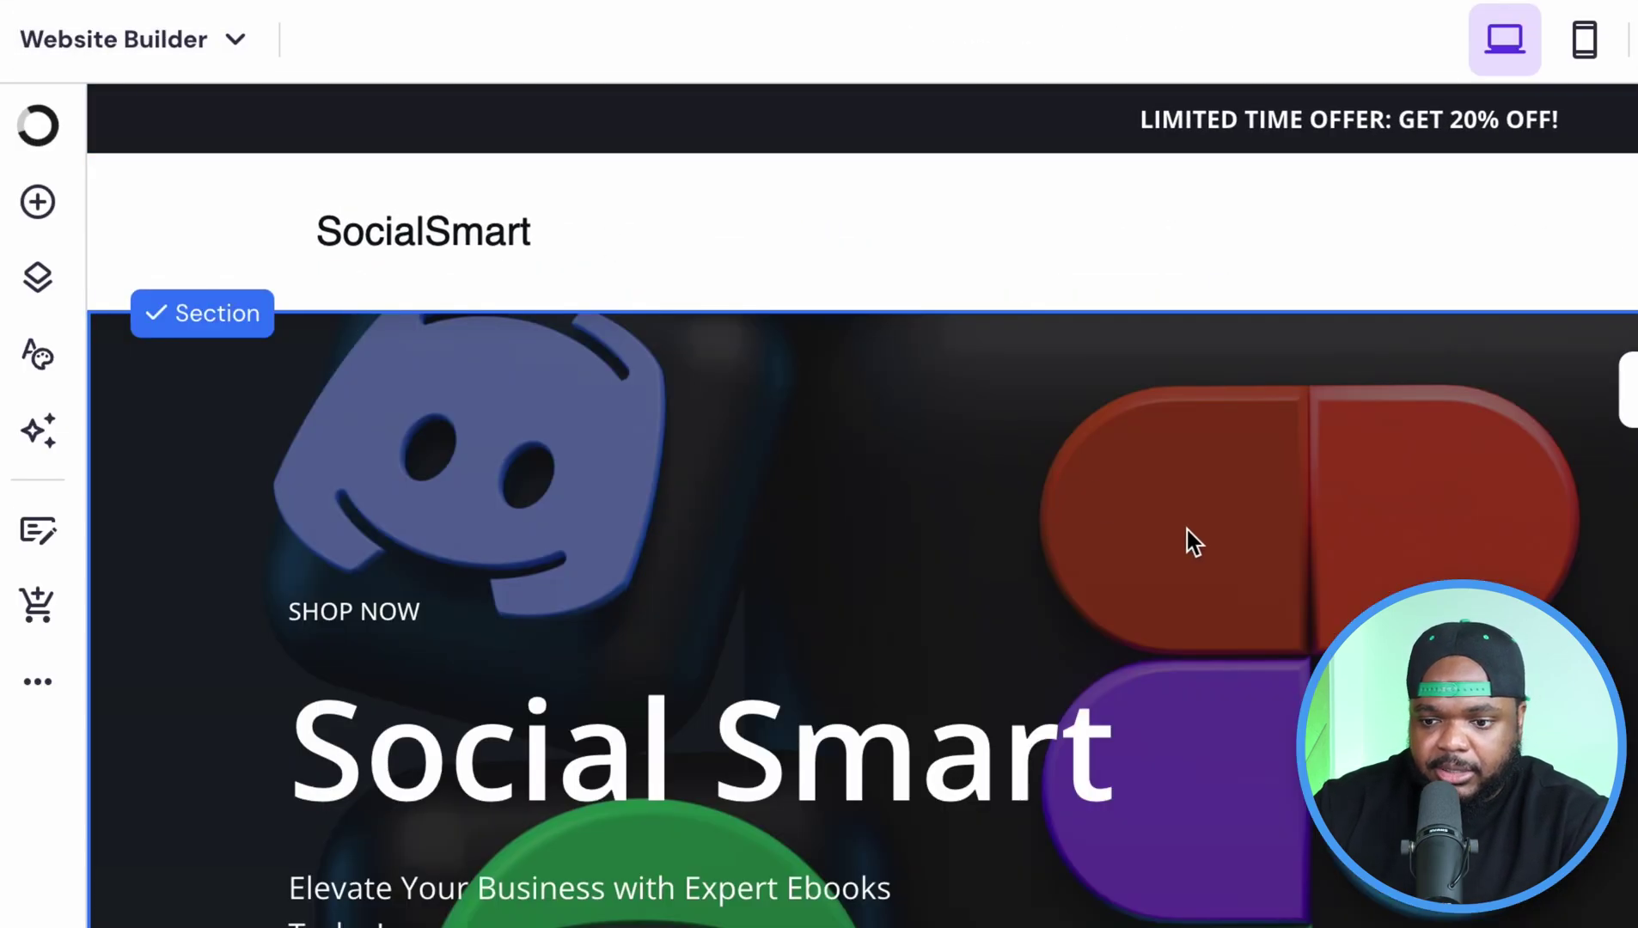
Look over the page sections and start replacing the smartphone image in the "Empowering Small Business Owners" section
{"action": "scroll", "coordinate": [1185, 541], "scroll_direction": "down", "scroll_amount": 20}
{"action": "scroll", "coordinate": [1063, 496], "scroll_direction": "down", "scroll_amount": 2}
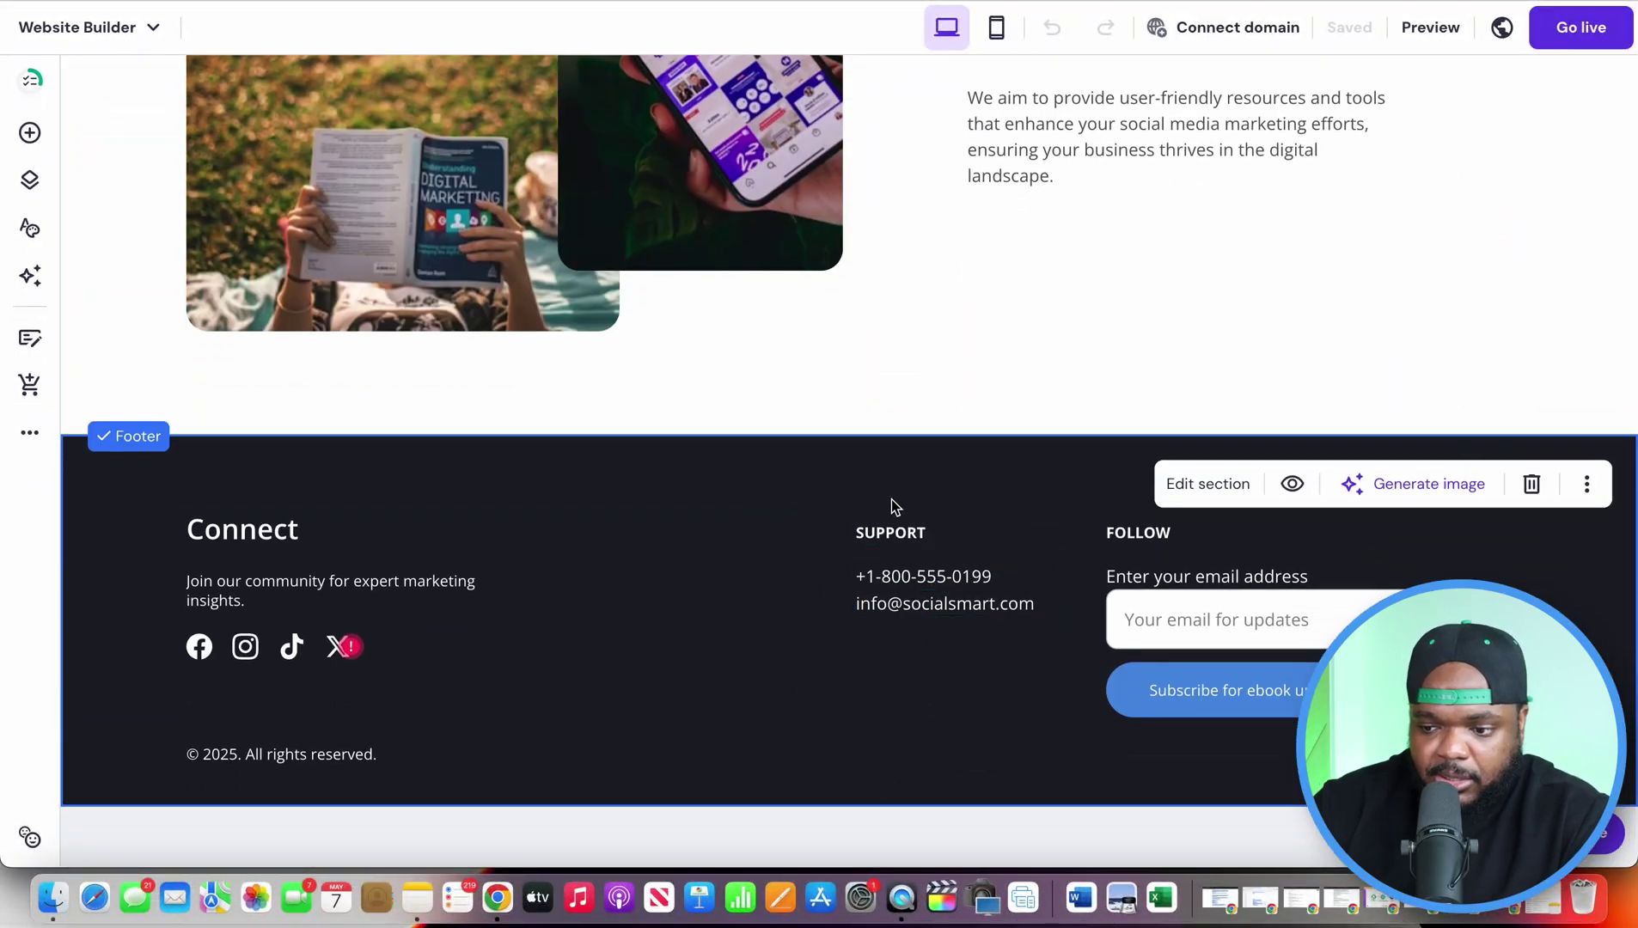
{"action": "scroll", "coordinate": [847, 693], "scroll_direction": "up", "scroll_amount": 7}
{"action": "scroll", "coordinate": [846, 693], "scroll_direction": "up", "scroll_amount": 7}
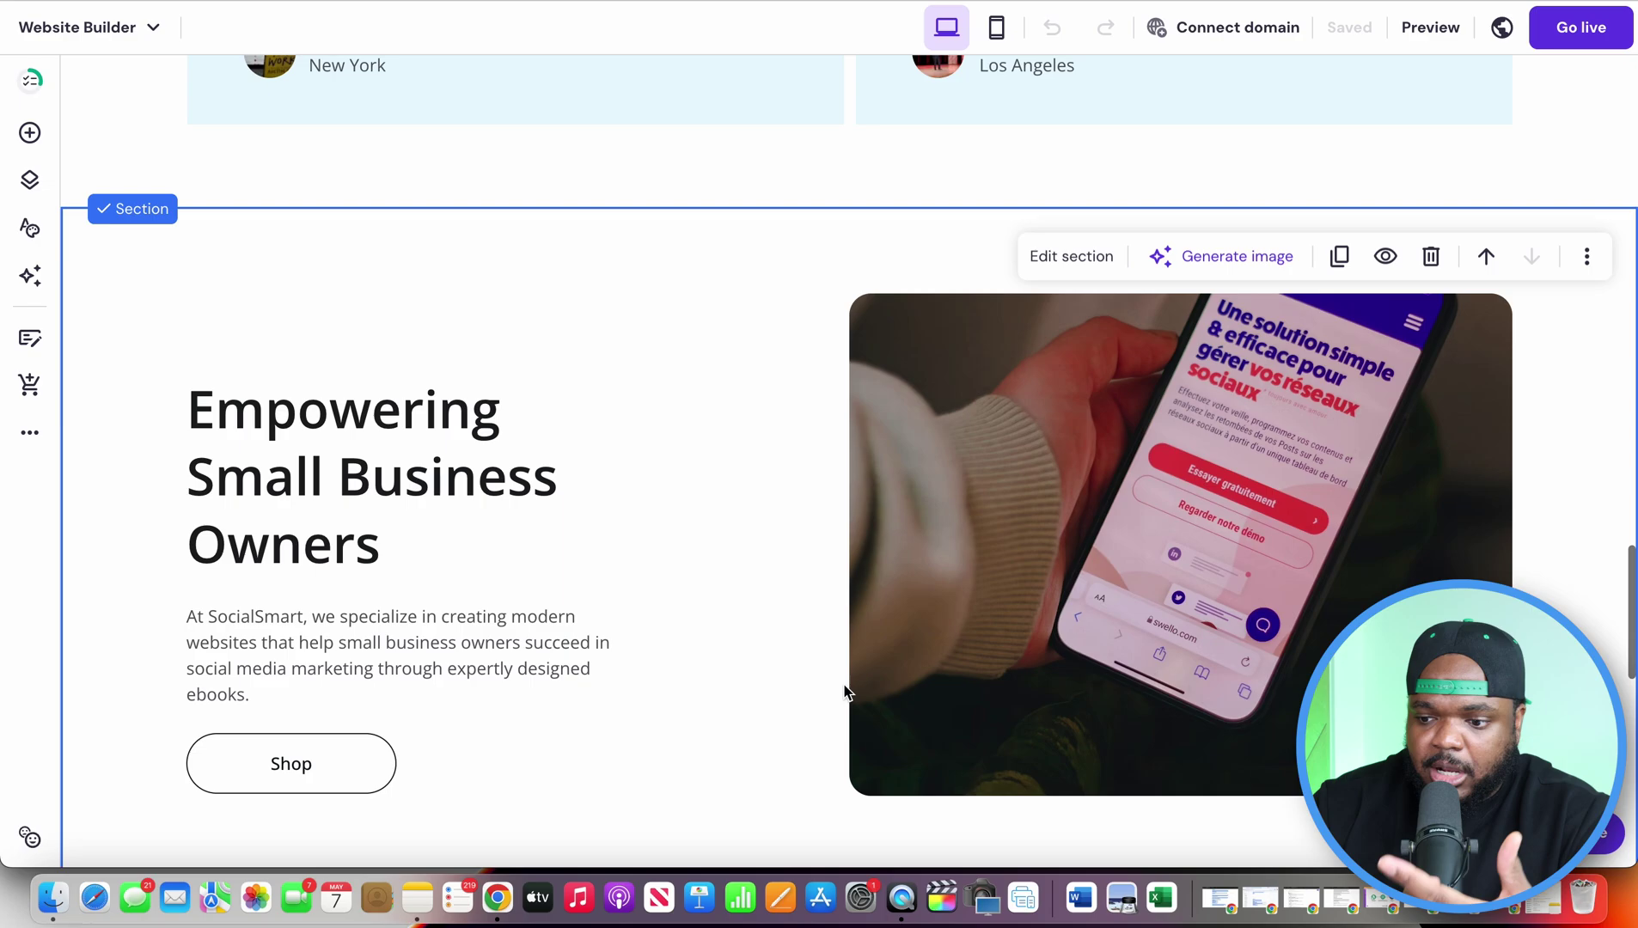
{"action": "scroll", "coordinate": [717, 610], "scroll_direction": "up", "scroll_amount": 10}
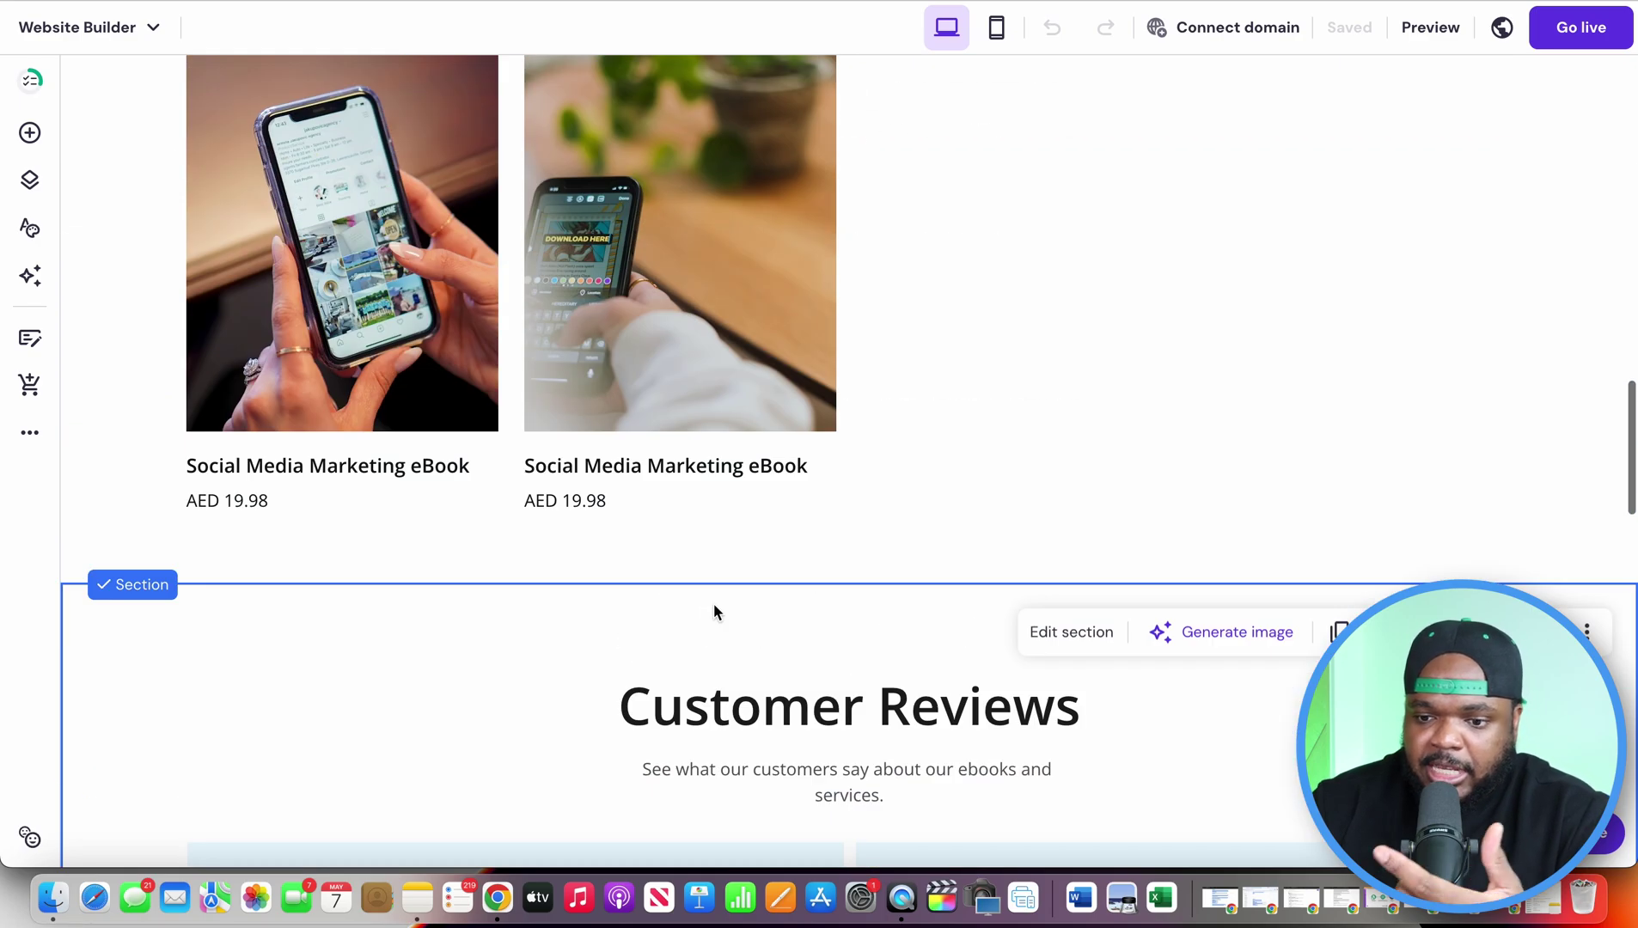
{"action": "scroll", "coordinate": [715, 610], "scroll_direction": "down", "scroll_amount": 10}
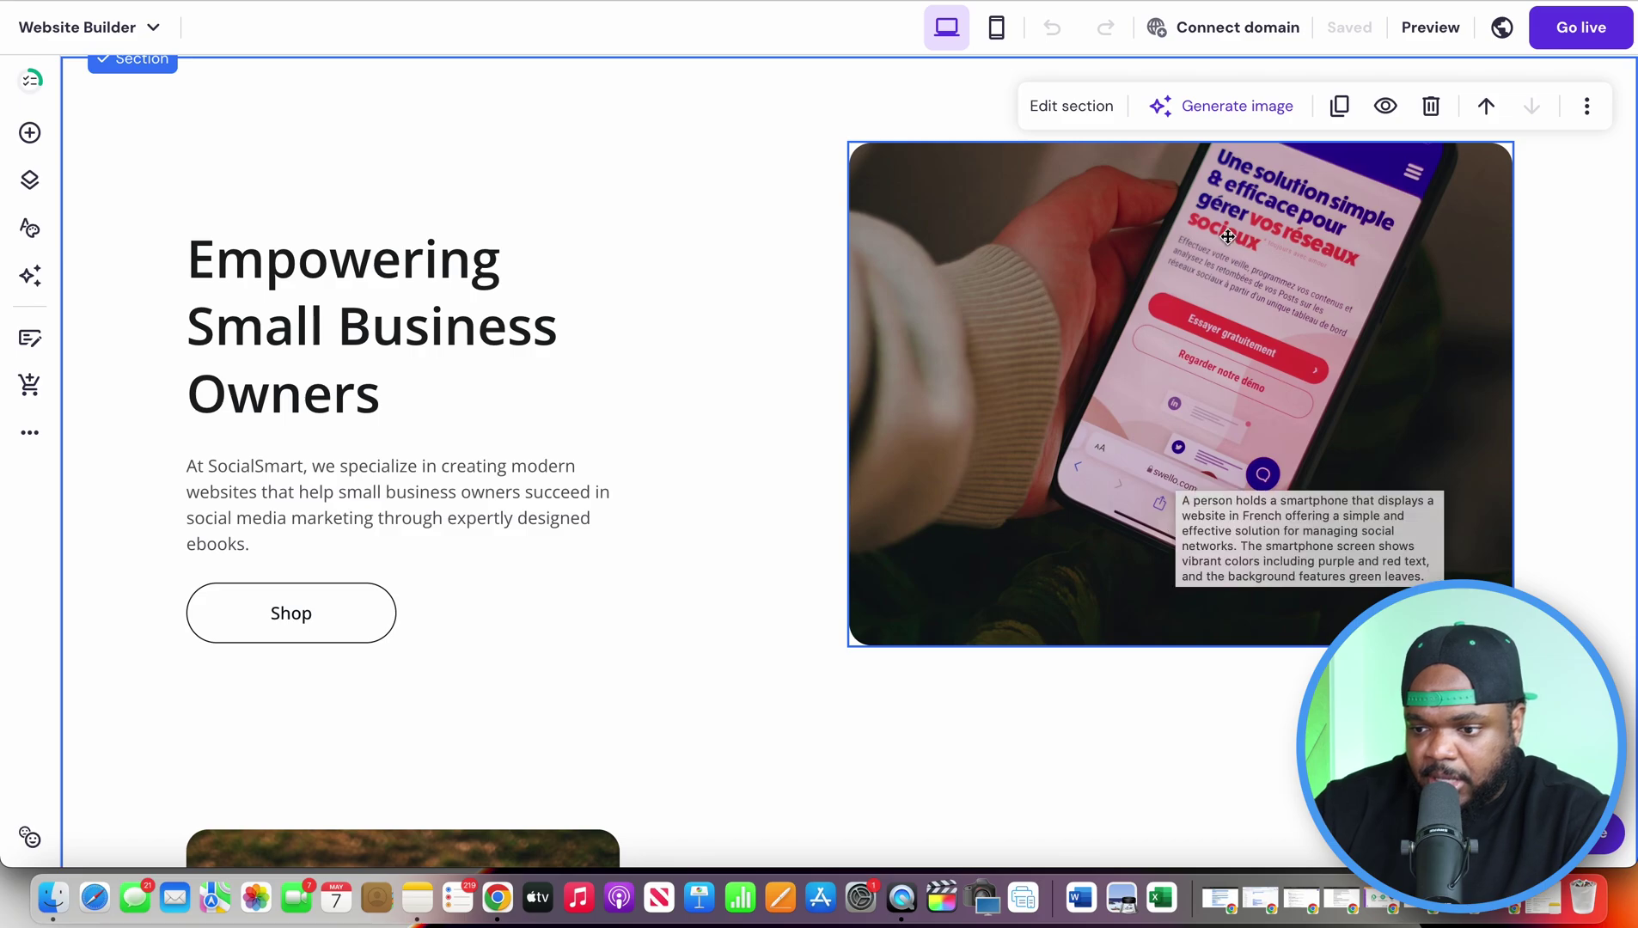
{"action": "left_click", "coordinate": [1188, 347]}
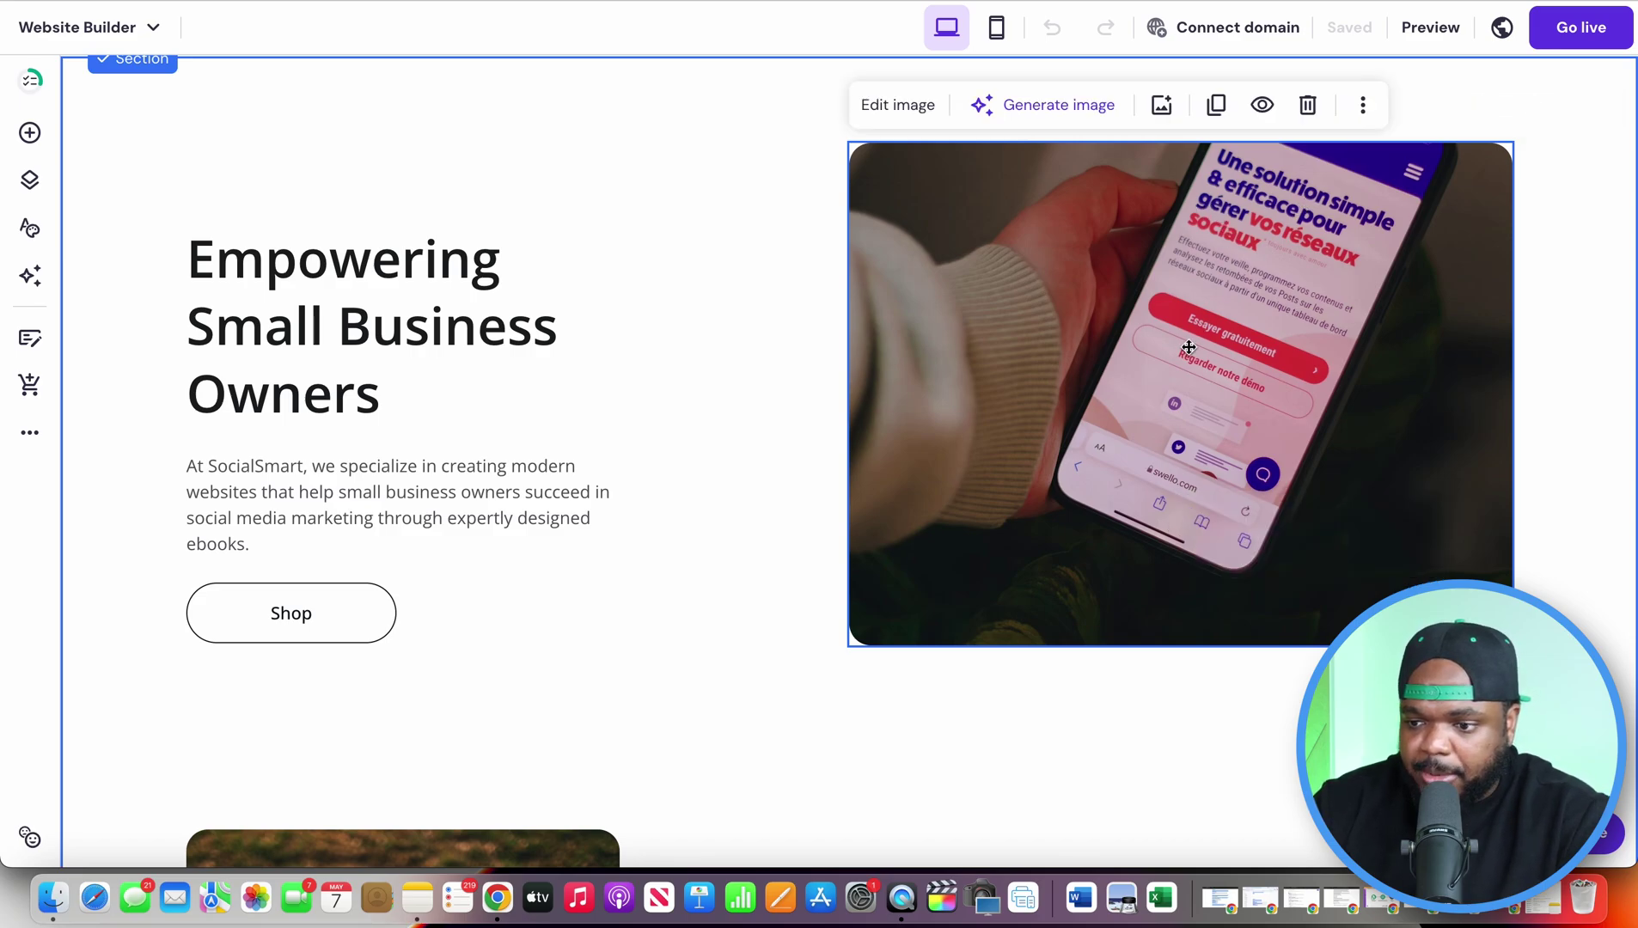
{"action": "left_click", "coordinate": [895, 107]}
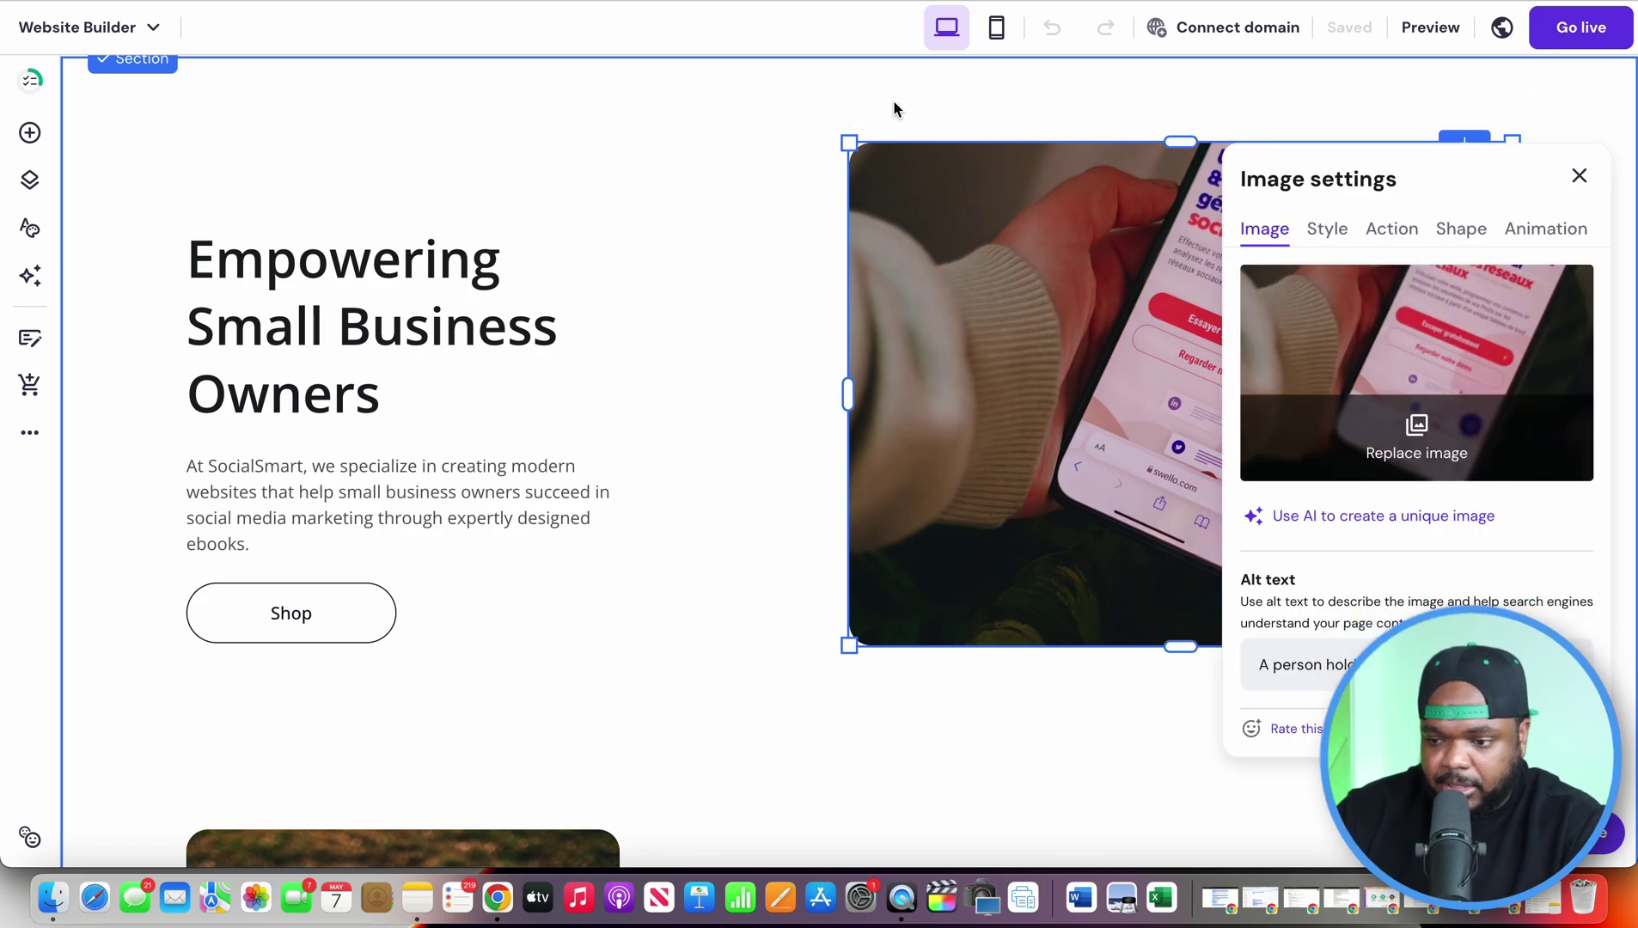
{"action": "left_click", "coordinate": [1406, 455]}
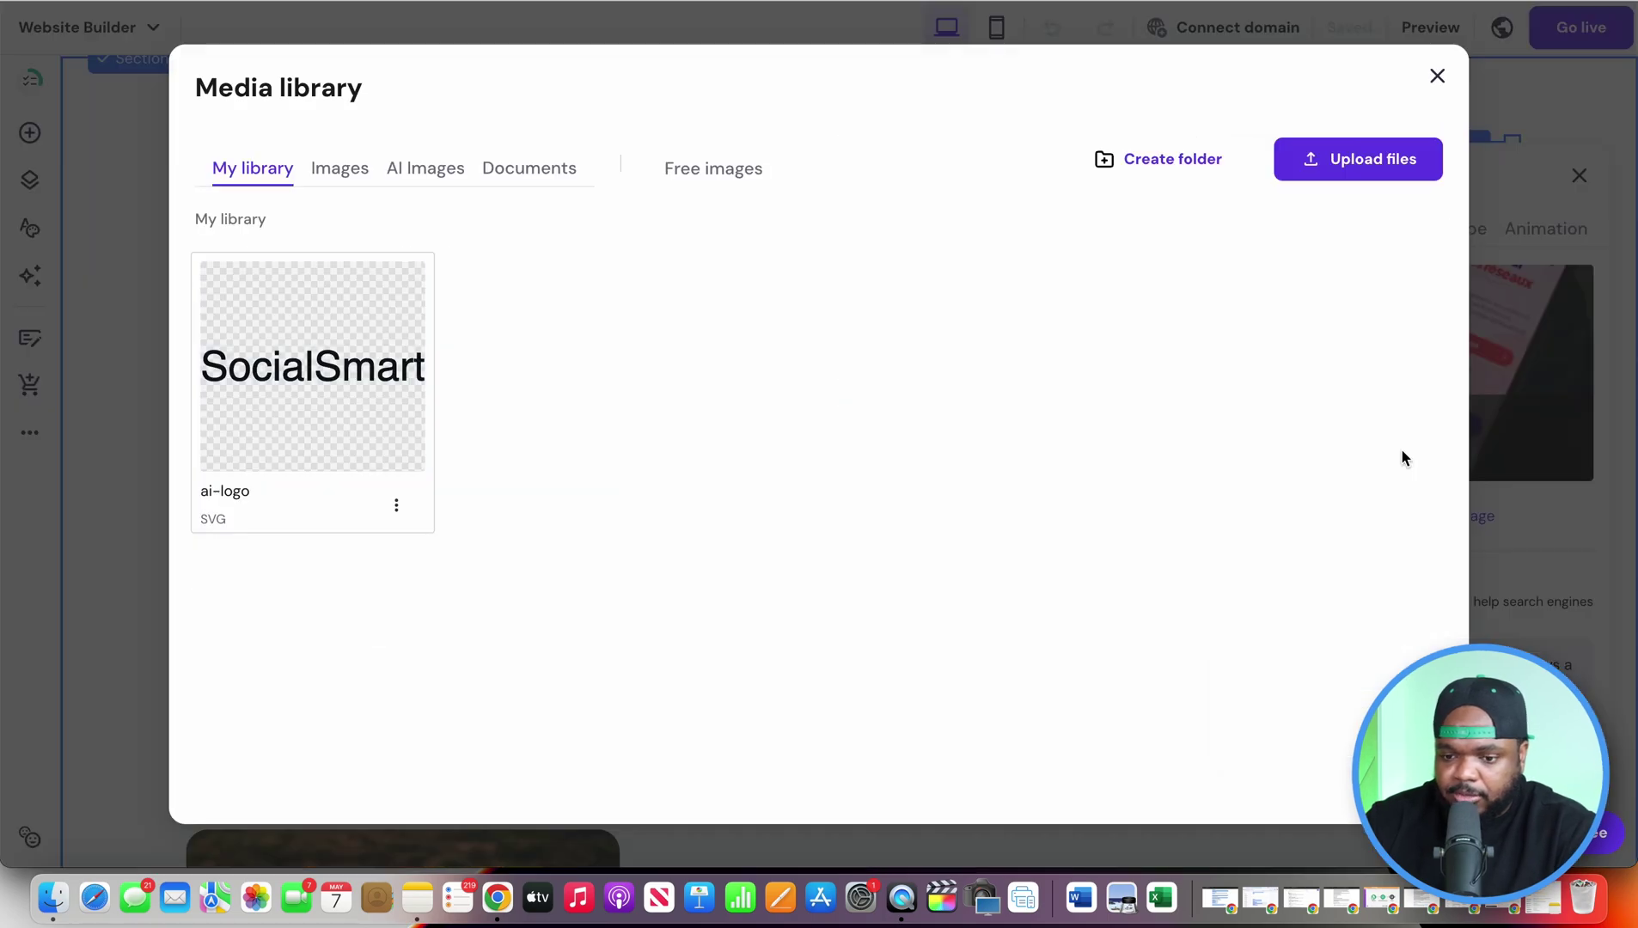
Search the free images for "social media" and use the photo of a phone showing a Social Media app folder as the section's image
{"action": "left_click", "coordinate": [707, 172]}
{"action": "left_click", "coordinate": [391, 241]}
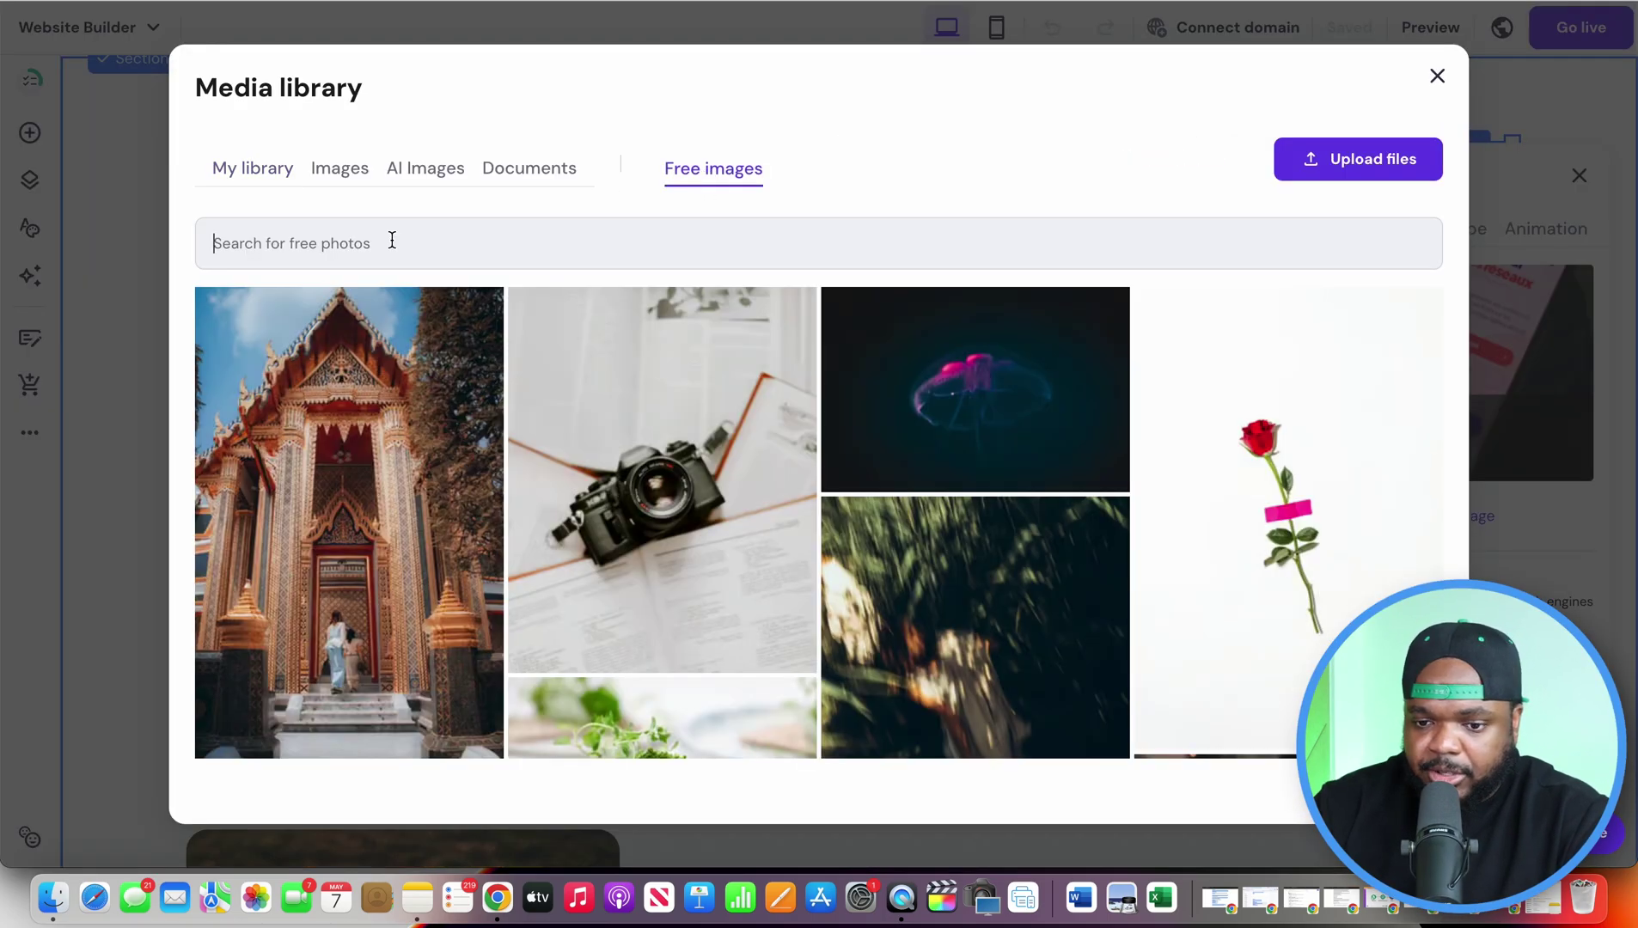
{"action": "type", "text": "social media"}
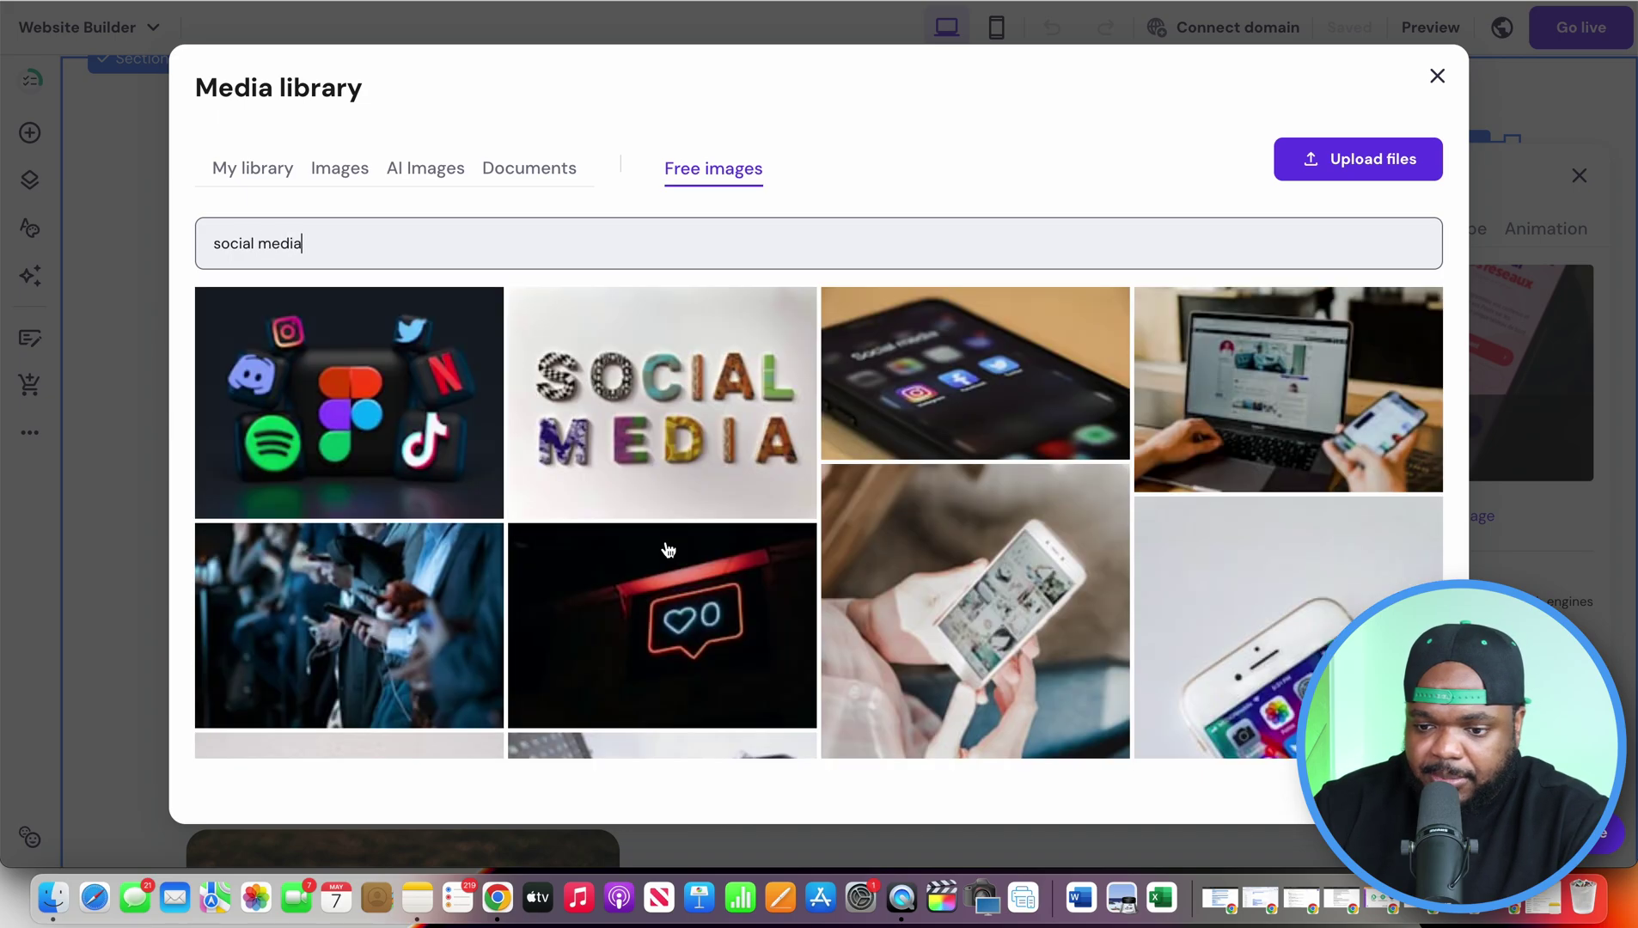
{"action": "scroll", "coordinate": [668, 548], "scroll_direction": "down", "scroll_amount": 10}
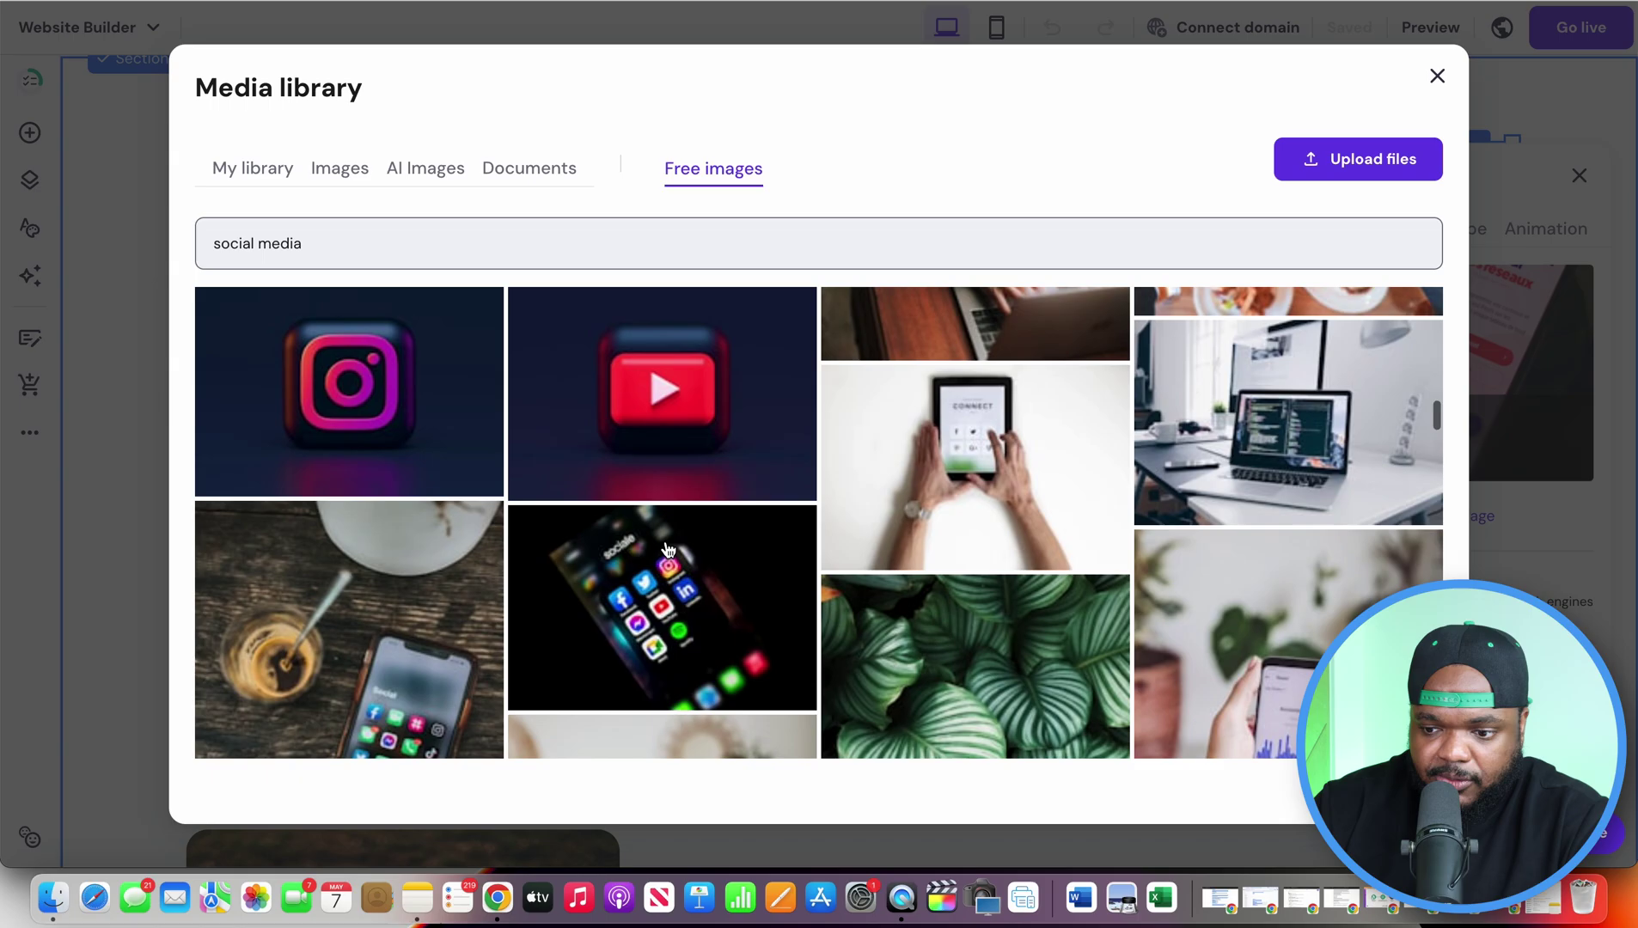
{"action": "scroll", "coordinate": [668, 548], "scroll_direction": "down", "scroll_amount": 15}
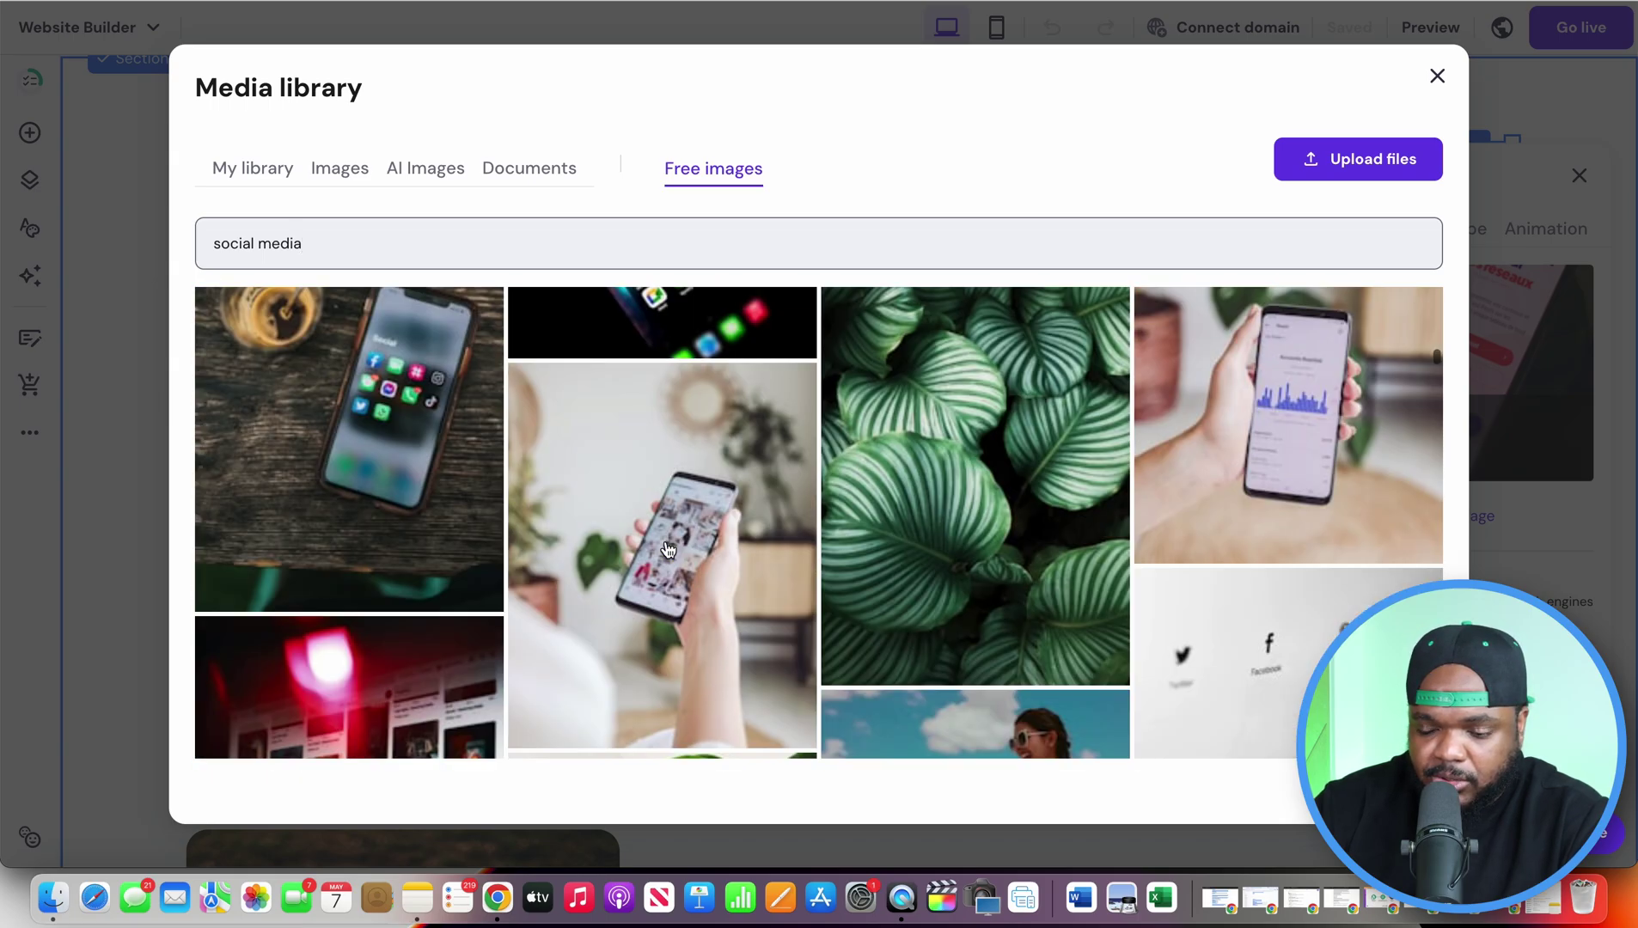
{"action": "scroll", "coordinate": [667, 544], "scroll_direction": "up", "scroll_amount": 10}
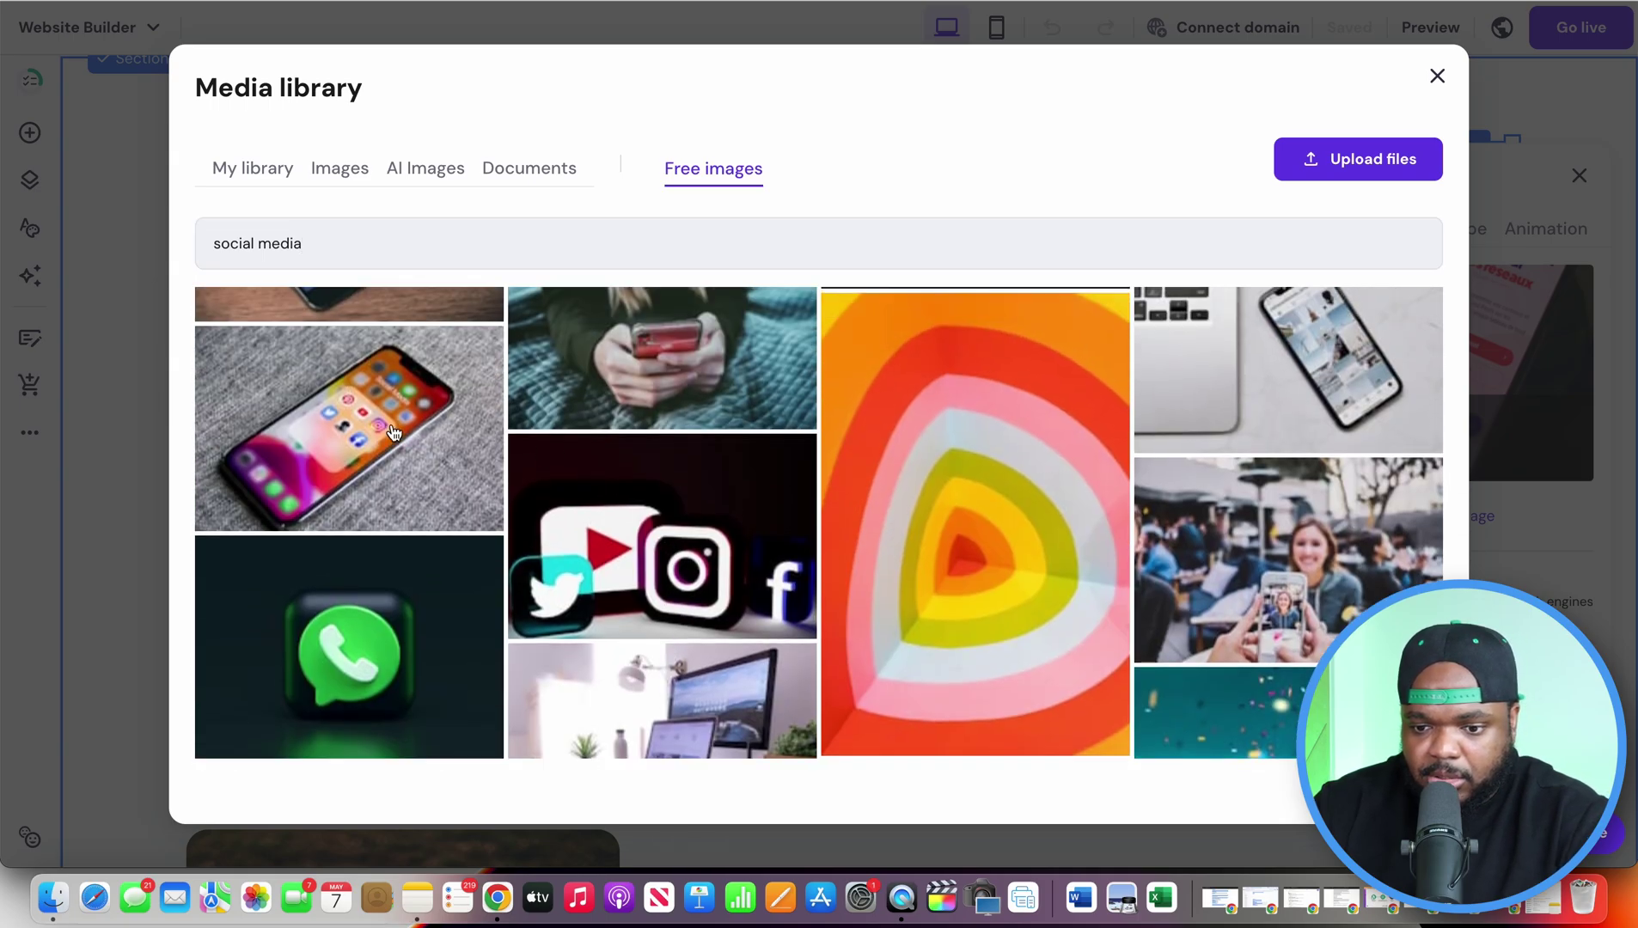
{"action": "left_click", "coordinate": [394, 433]}
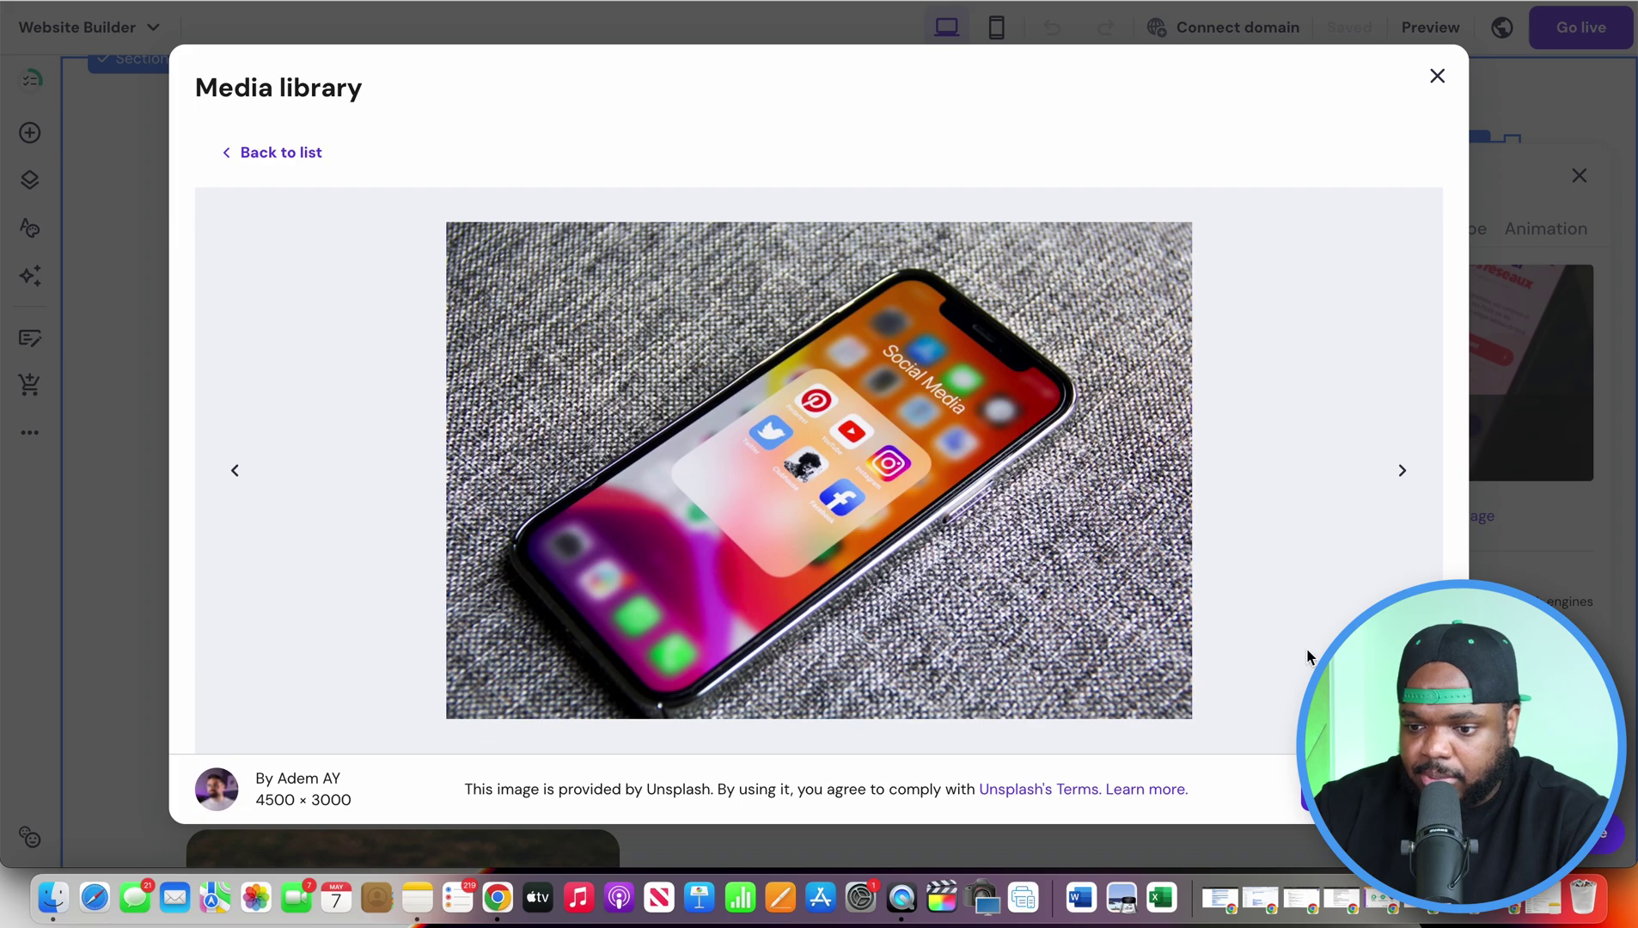
{"action": "left_click", "coordinate": [1340, 797]}
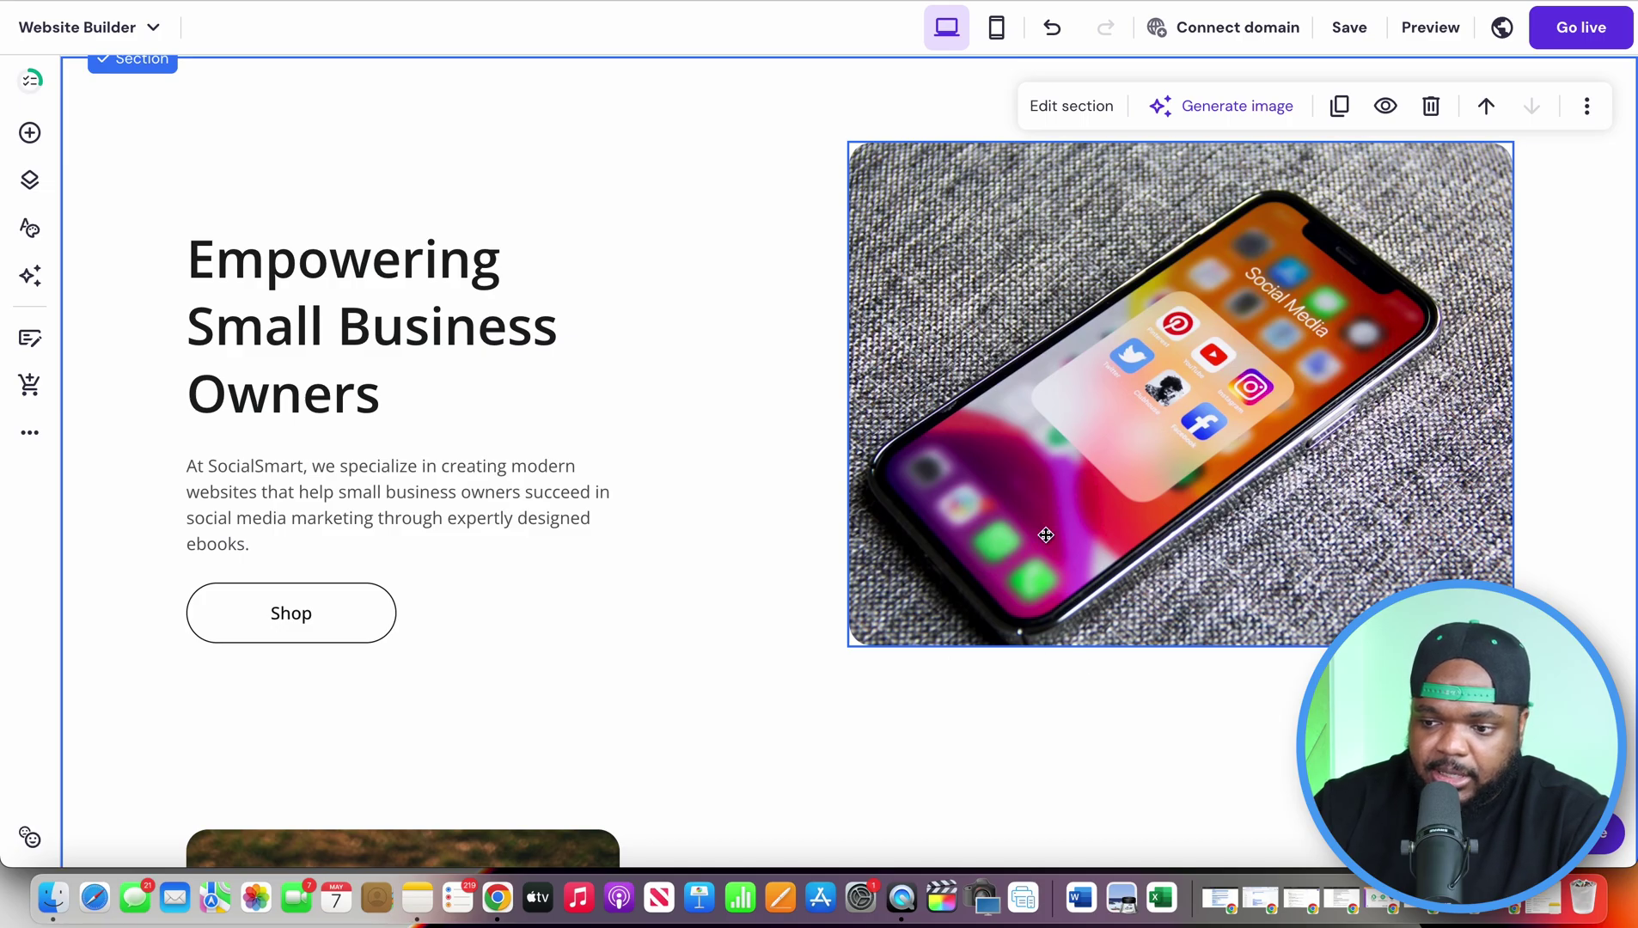
Look over the home page's product and Ebooks Store sections, and open the Shop page to examine its eBook listings
{"action": "scroll", "coordinate": [1557, 353], "scroll_direction": "down", "scroll_amount": 15}
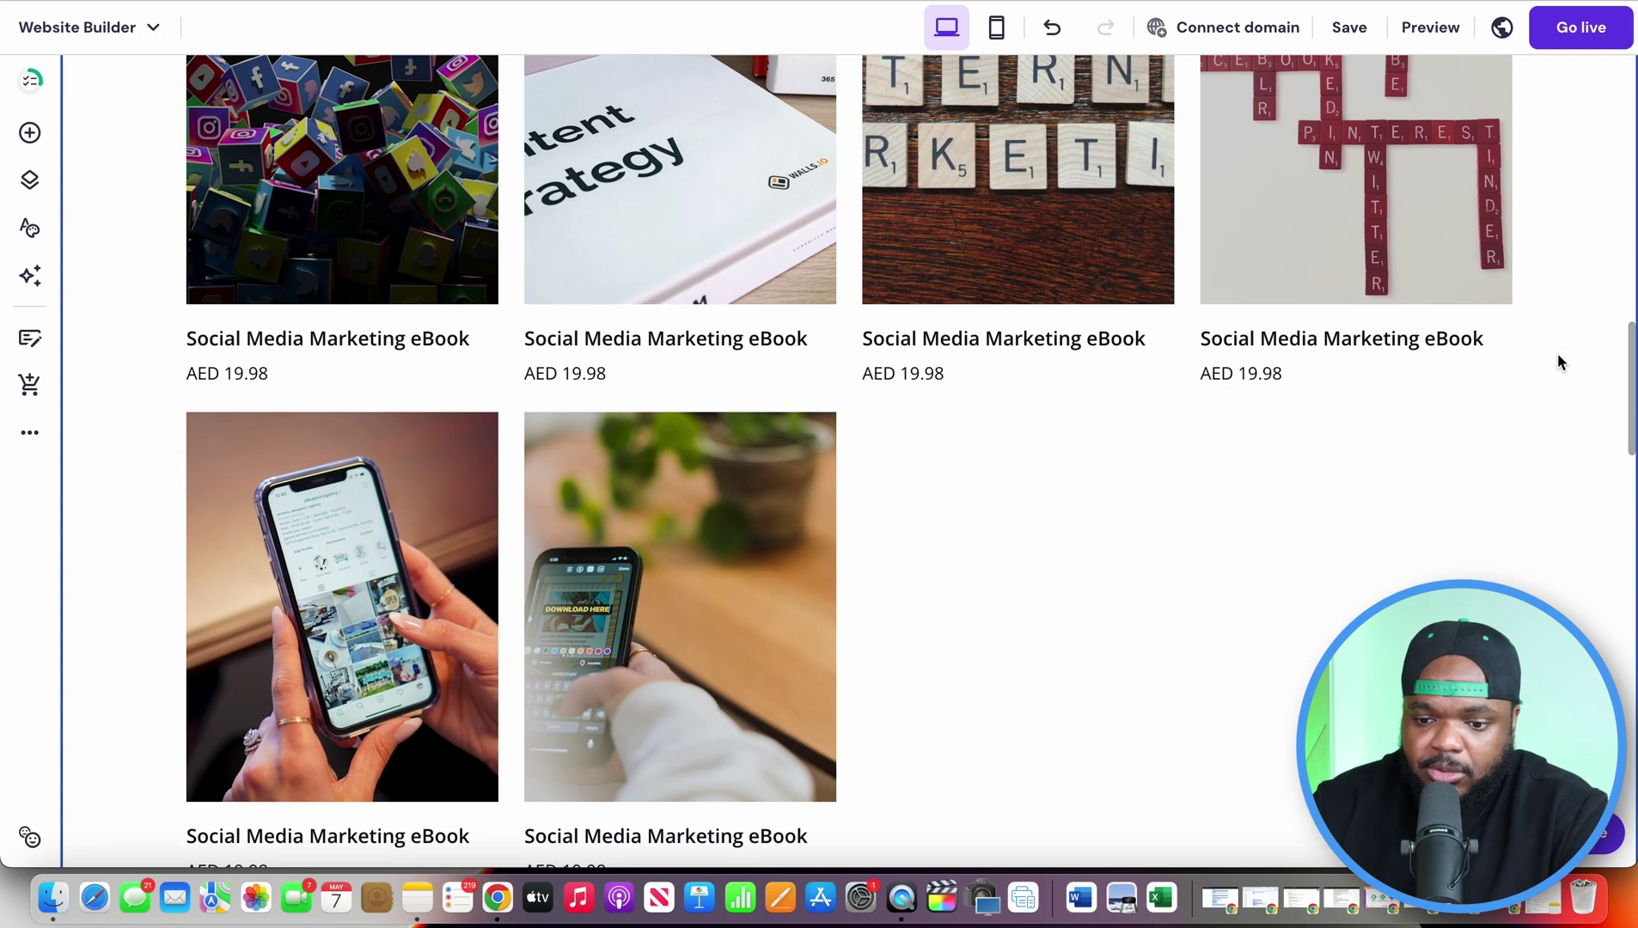
{"action": "scroll", "coordinate": [1557, 353], "scroll_direction": "up", "scroll_amount": 5}
{"action": "scroll", "coordinate": [1559, 359], "scroll_direction": "up", "scroll_amount": 12}
{"action": "scroll", "coordinate": [1559, 359], "scroll_direction": "down", "scroll_amount": 5}
{"action": "scroll", "coordinate": [1560, 360], "scroll_direction": "up", "scroll_amount": 10}
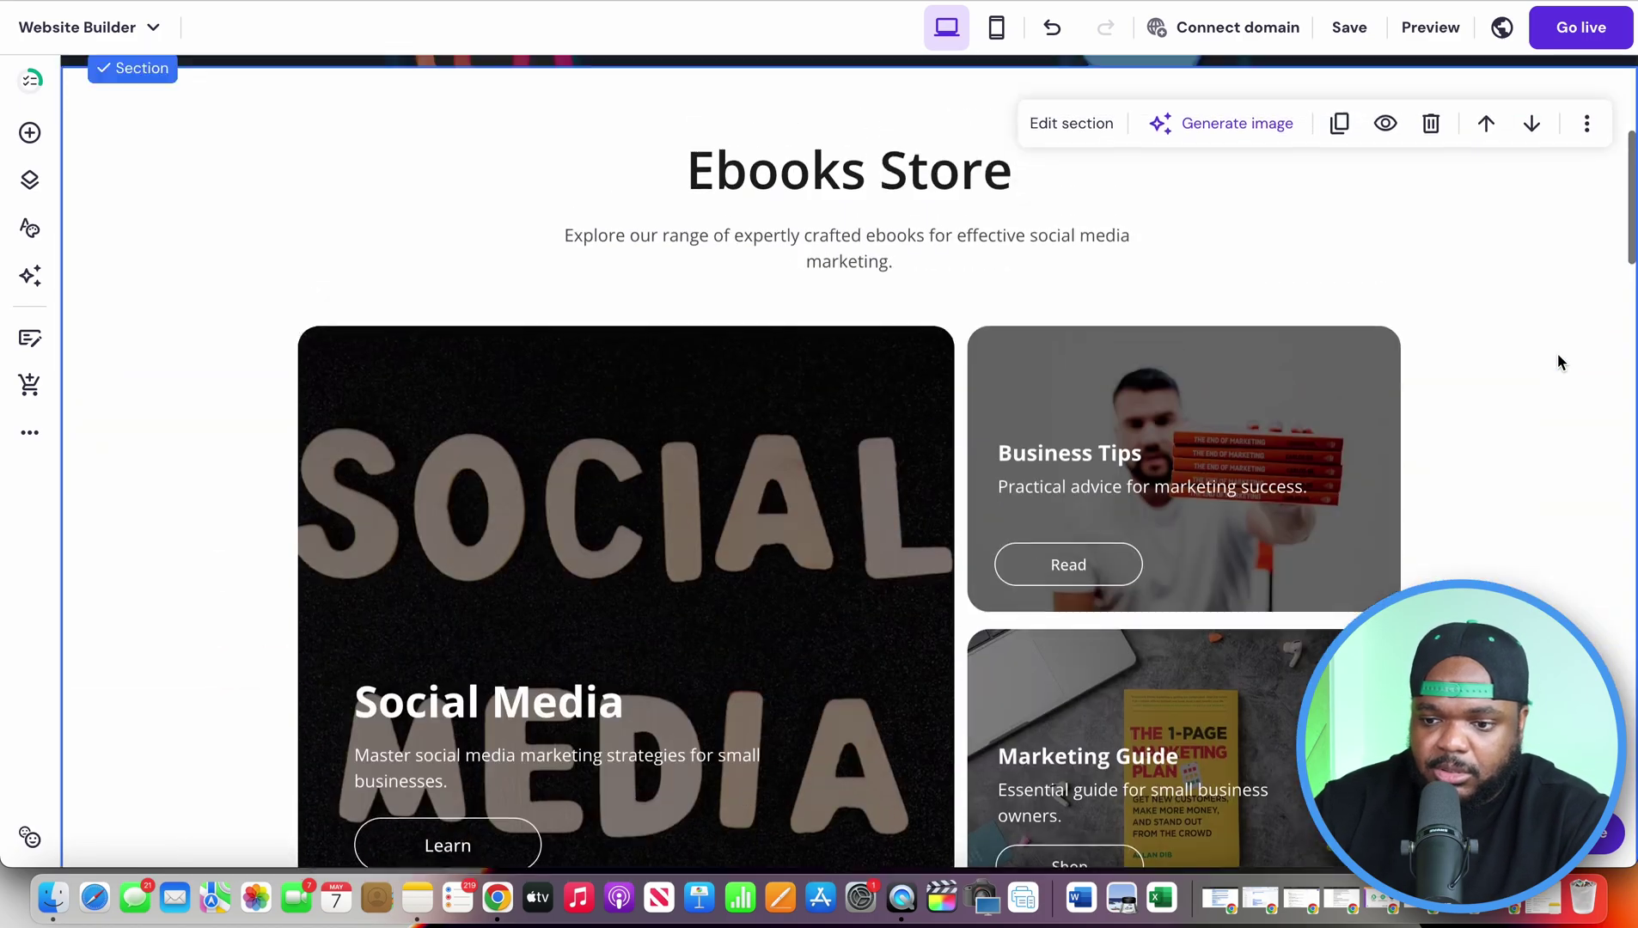
{"action": "scroll", "coordinate": [1034, 592], "scroll_direction": "down", "scroll_amount": 8}
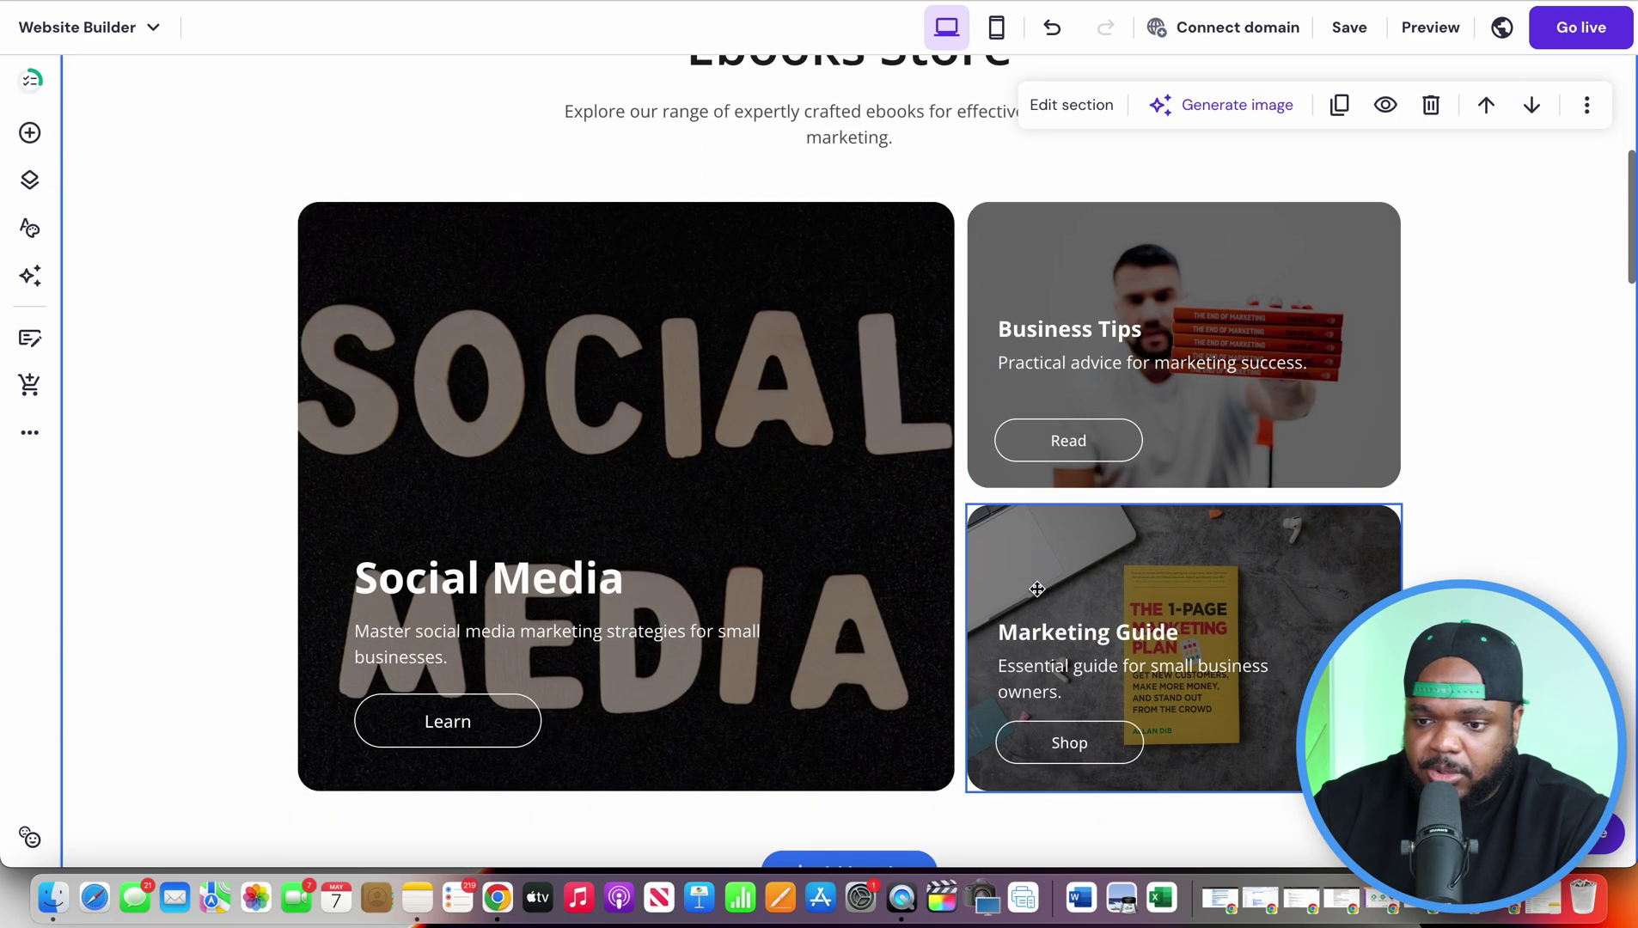
{"action": "scroll", "coordinate": [1493, 274], "scroll_direction": "up", "scroll_amount": 10}
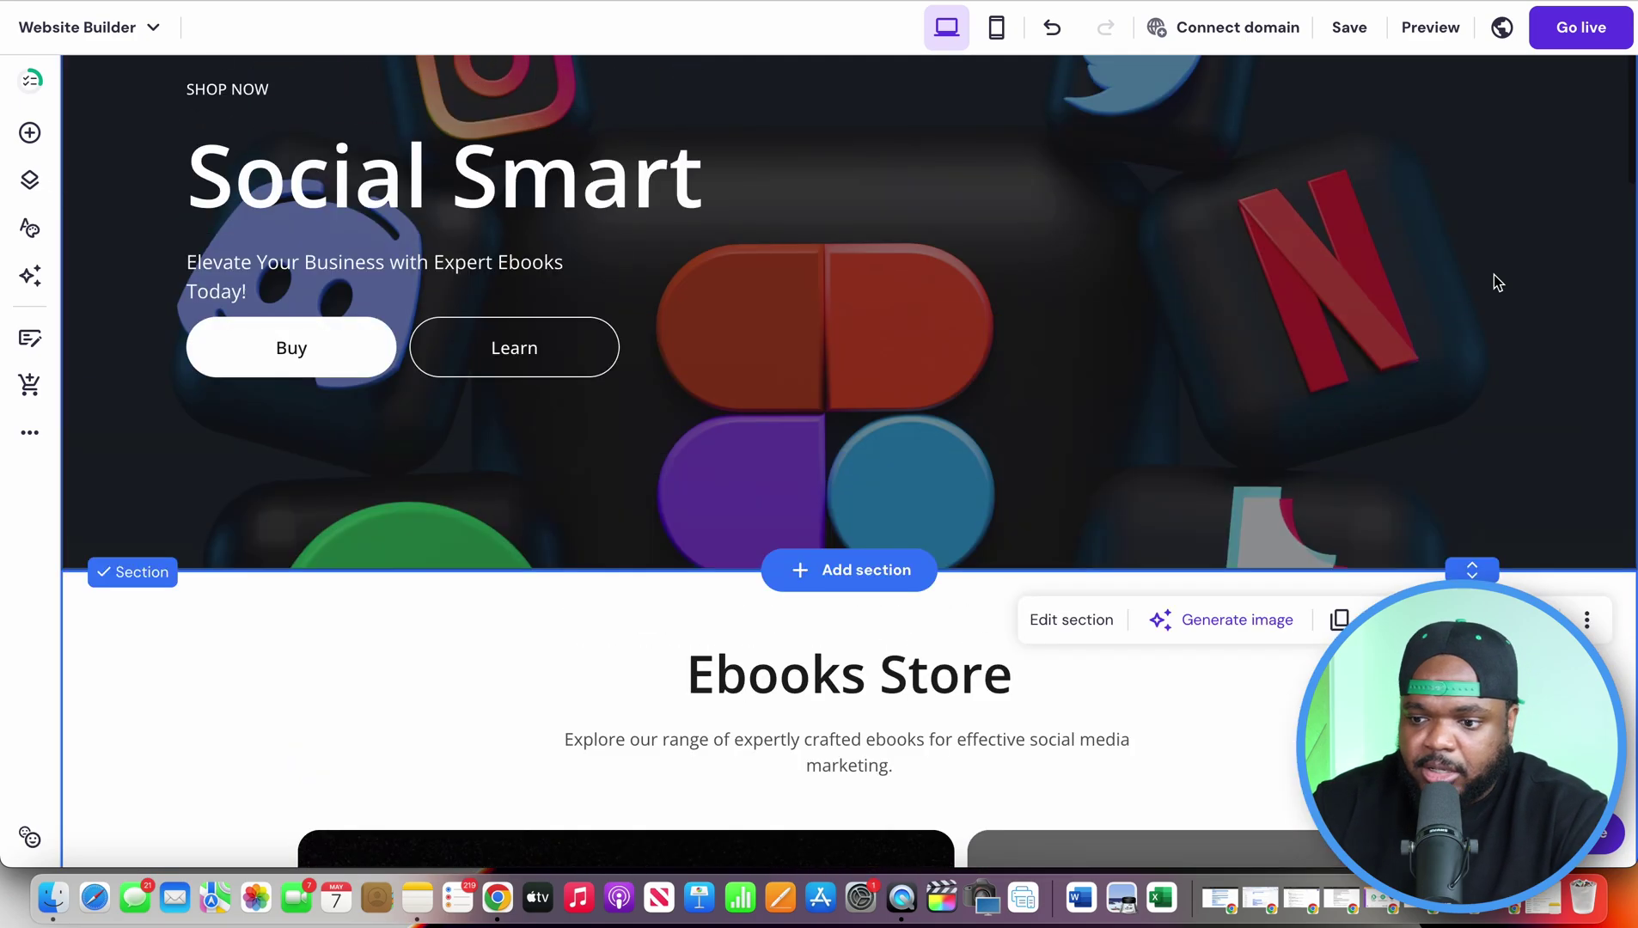
{"action": "left_click", "coordinate": [1204, 151]}
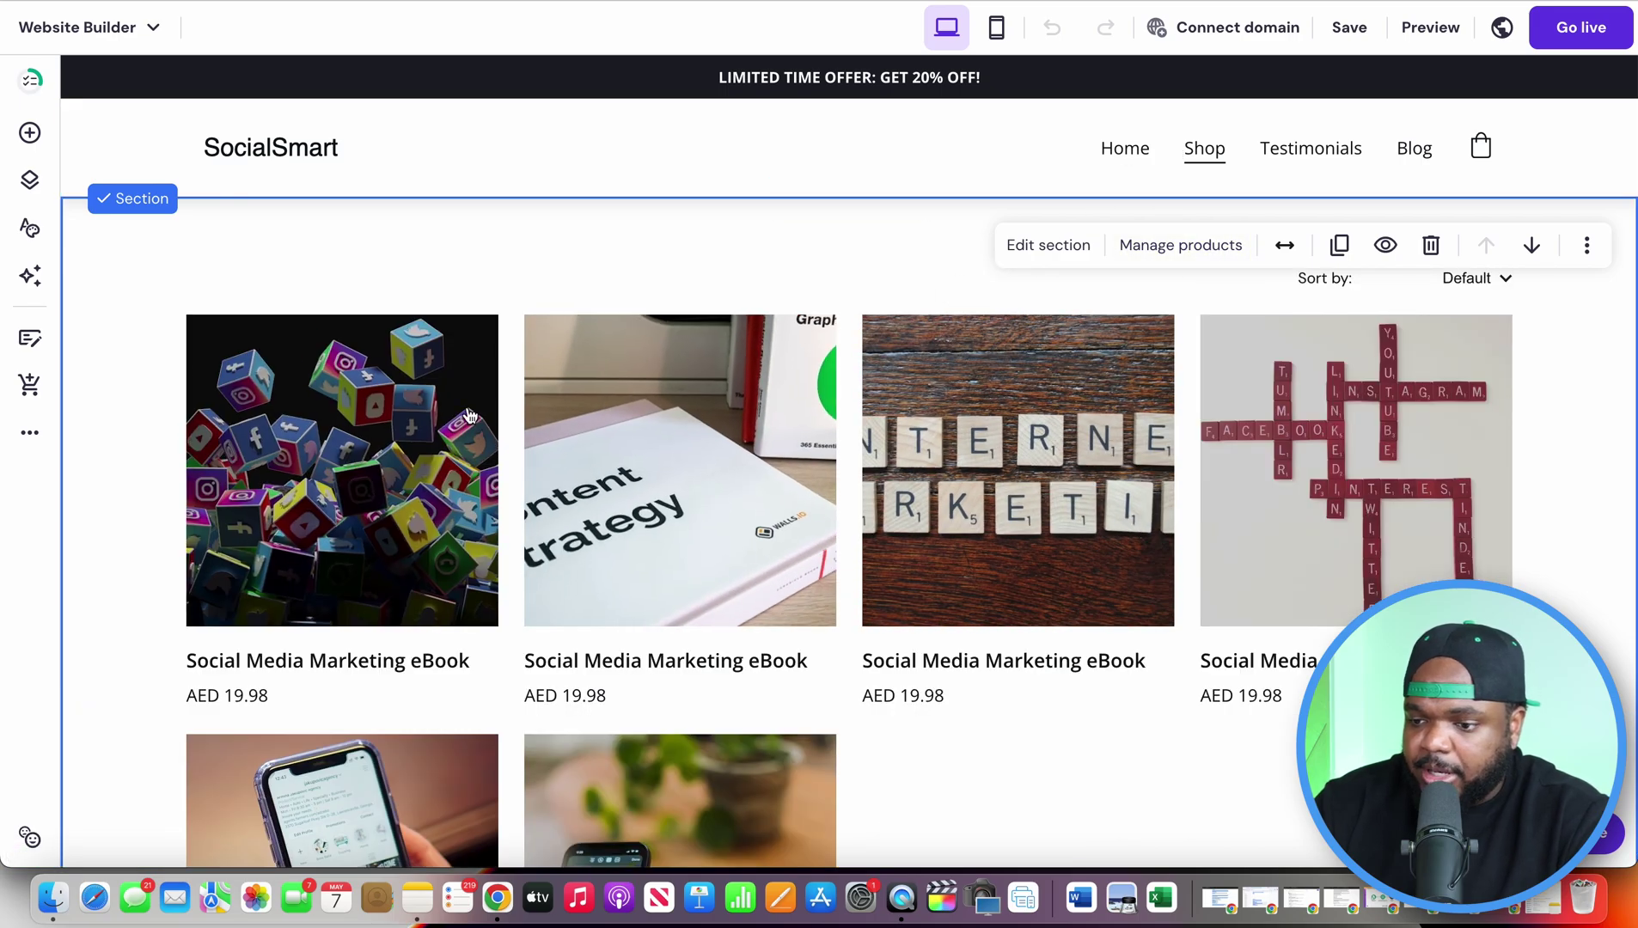
{"action": "scroll", "coordinate": [1068, 418], "scroll_direction": "down", "scroll_amount": 3}
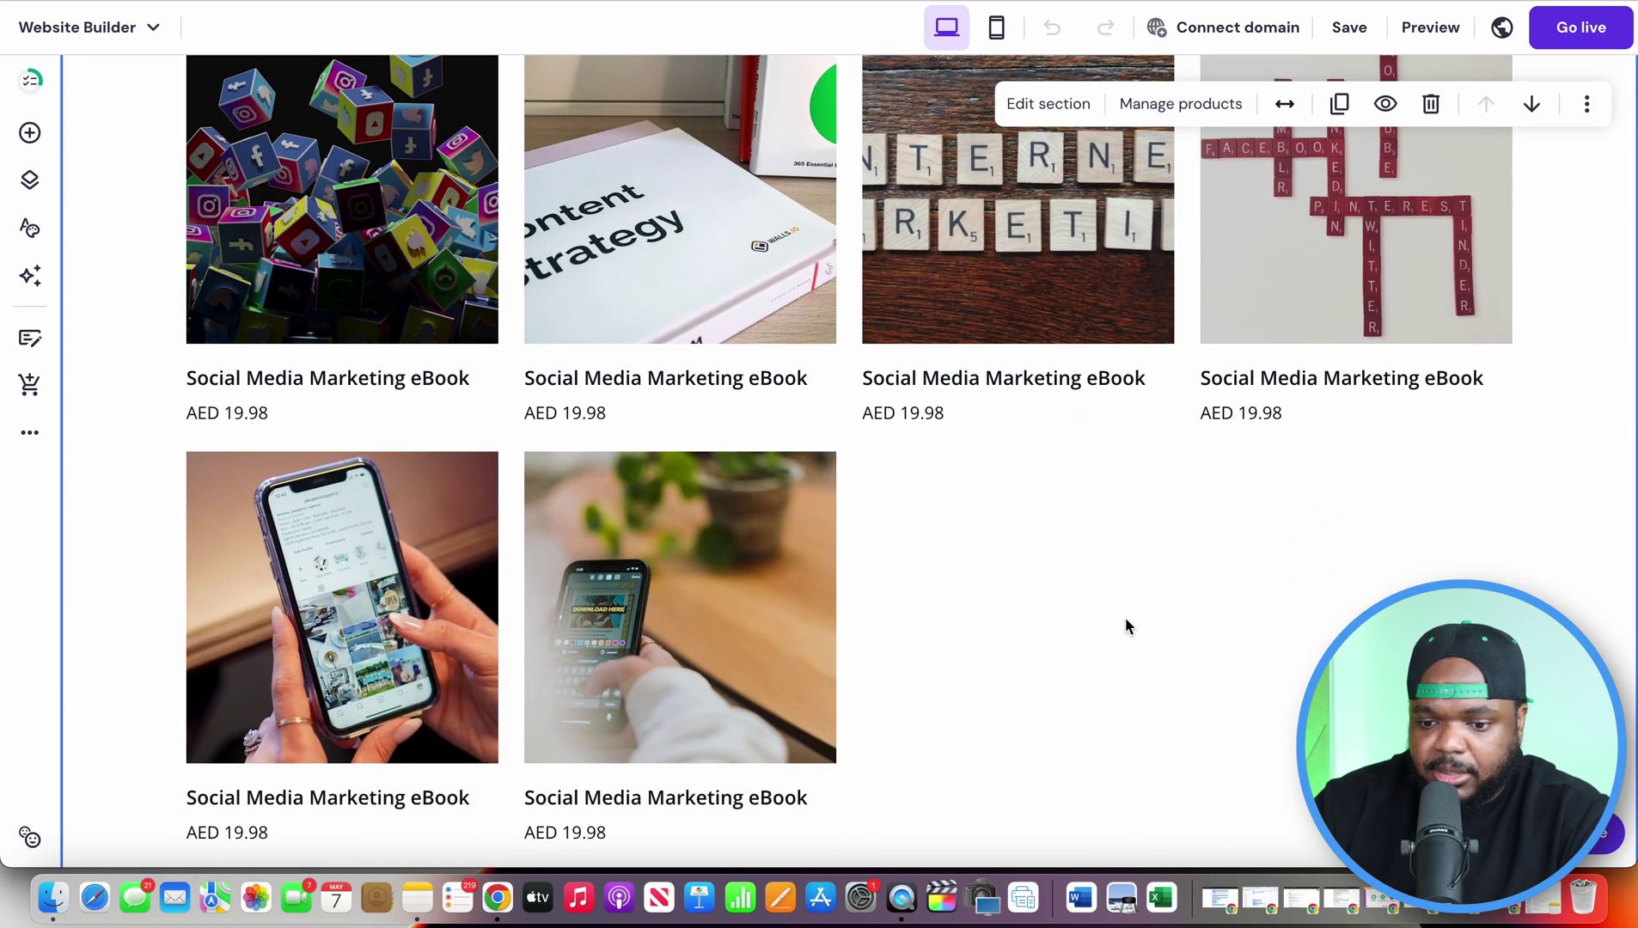
{"action": "scroll", "coordinate": [596, 419], "scroll_direction": "up", "scroll_amount": 2}
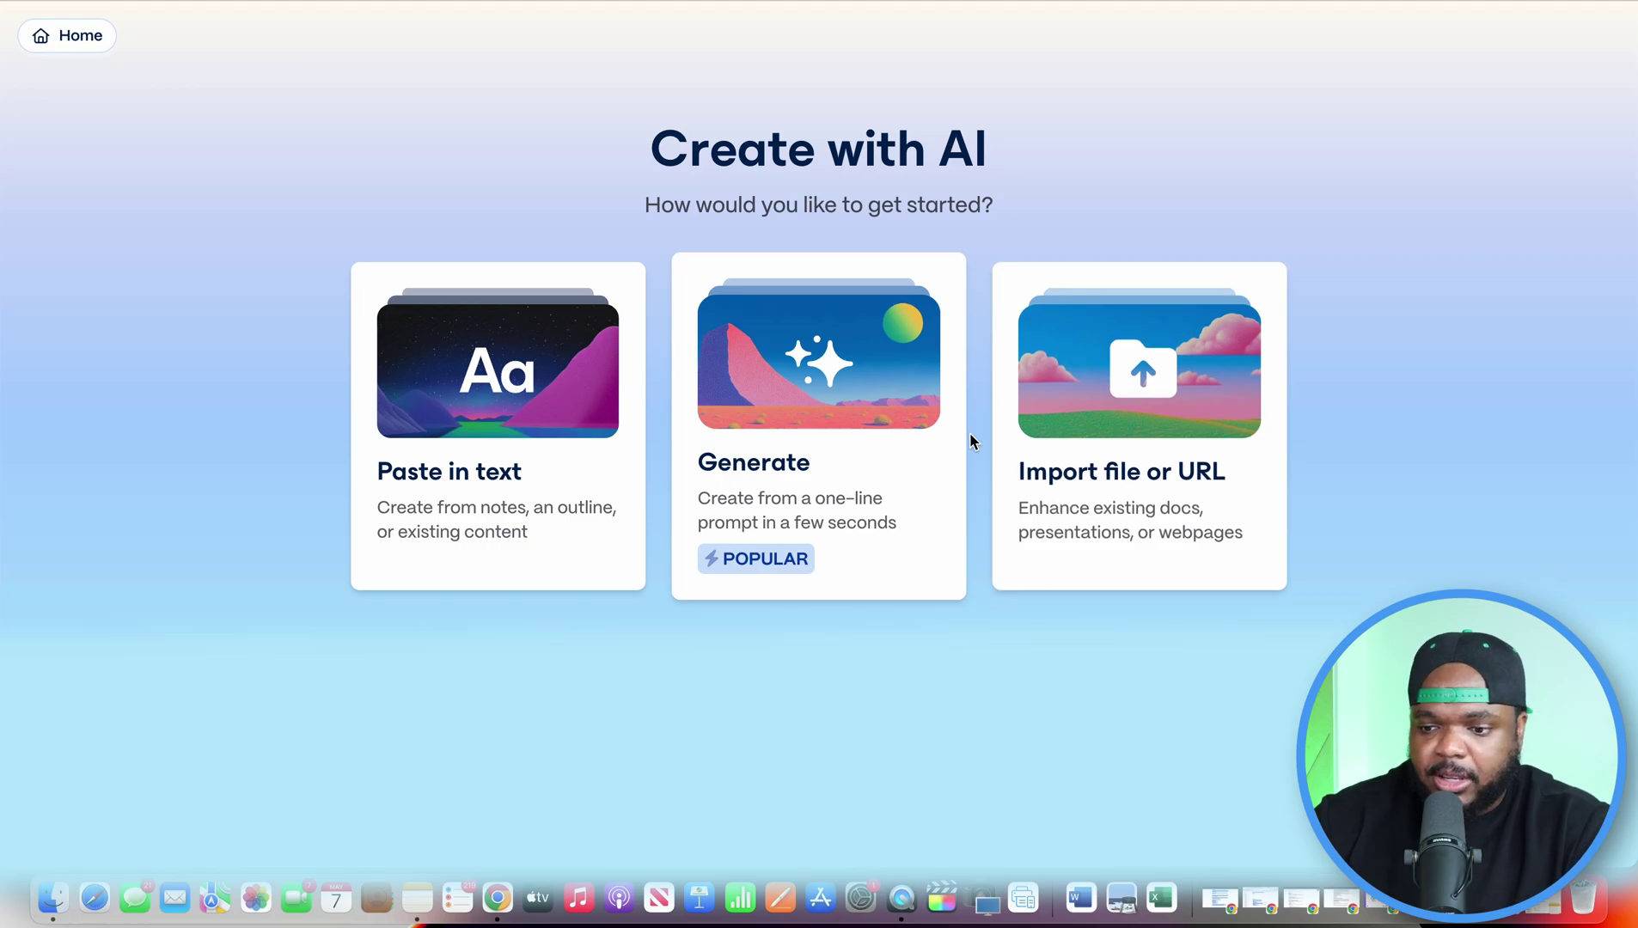
In Gamma, start an AI-generated document with the A4 page style and 8 cards
{"action": "left_click", "coordinate": [857, 407]}
{"action": "left_click", "coordinate": [884, 234]}
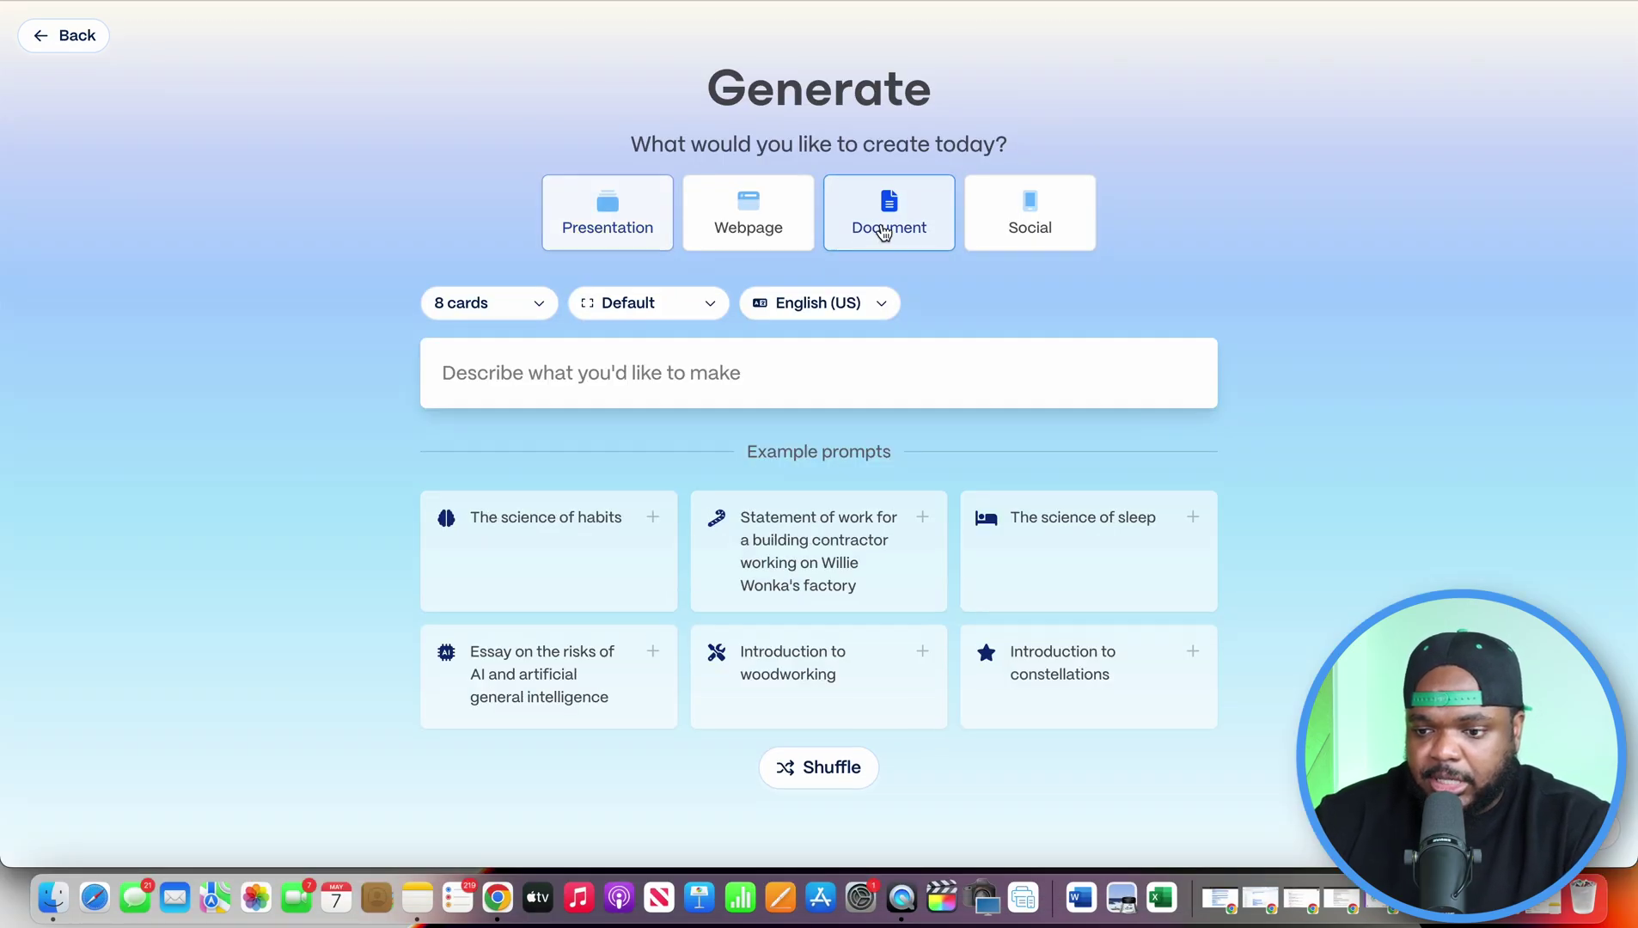
{"action": "left_click", "coordinate": [662, 319]}
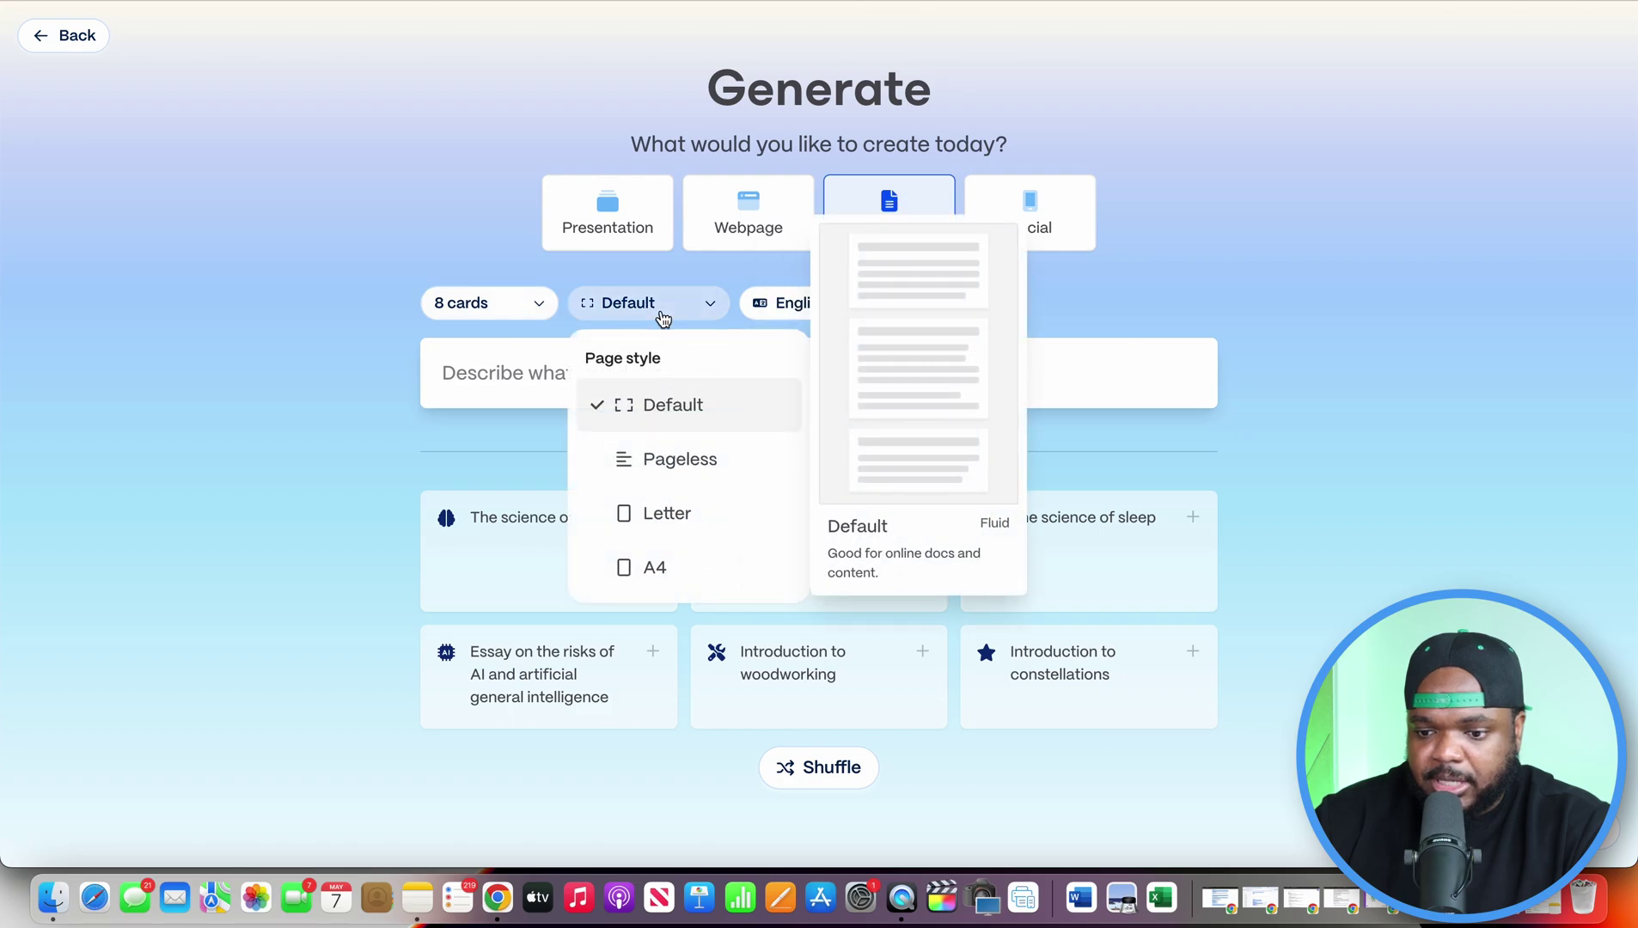
{"action": "left_click", "coordinate": [675, 580]}
{"action": "left_click", "coordinate": [498, 318]}
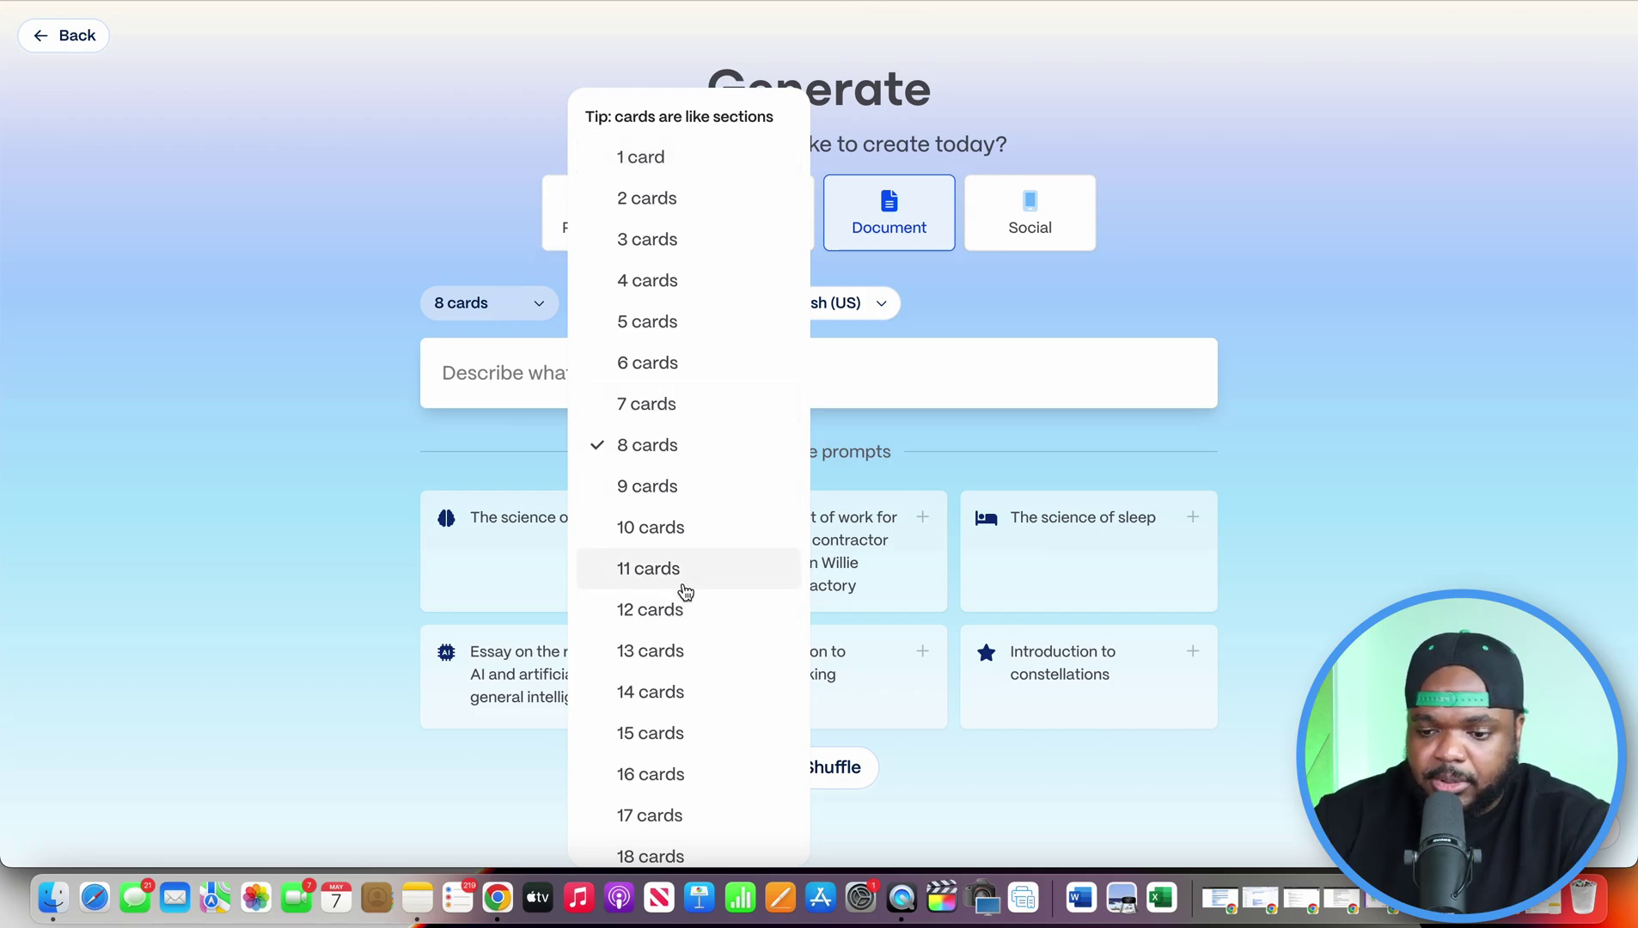
{"action": "scroll", "coordinate": [684, 591], "scroll_direction": "down", "scroll_amount": 5}
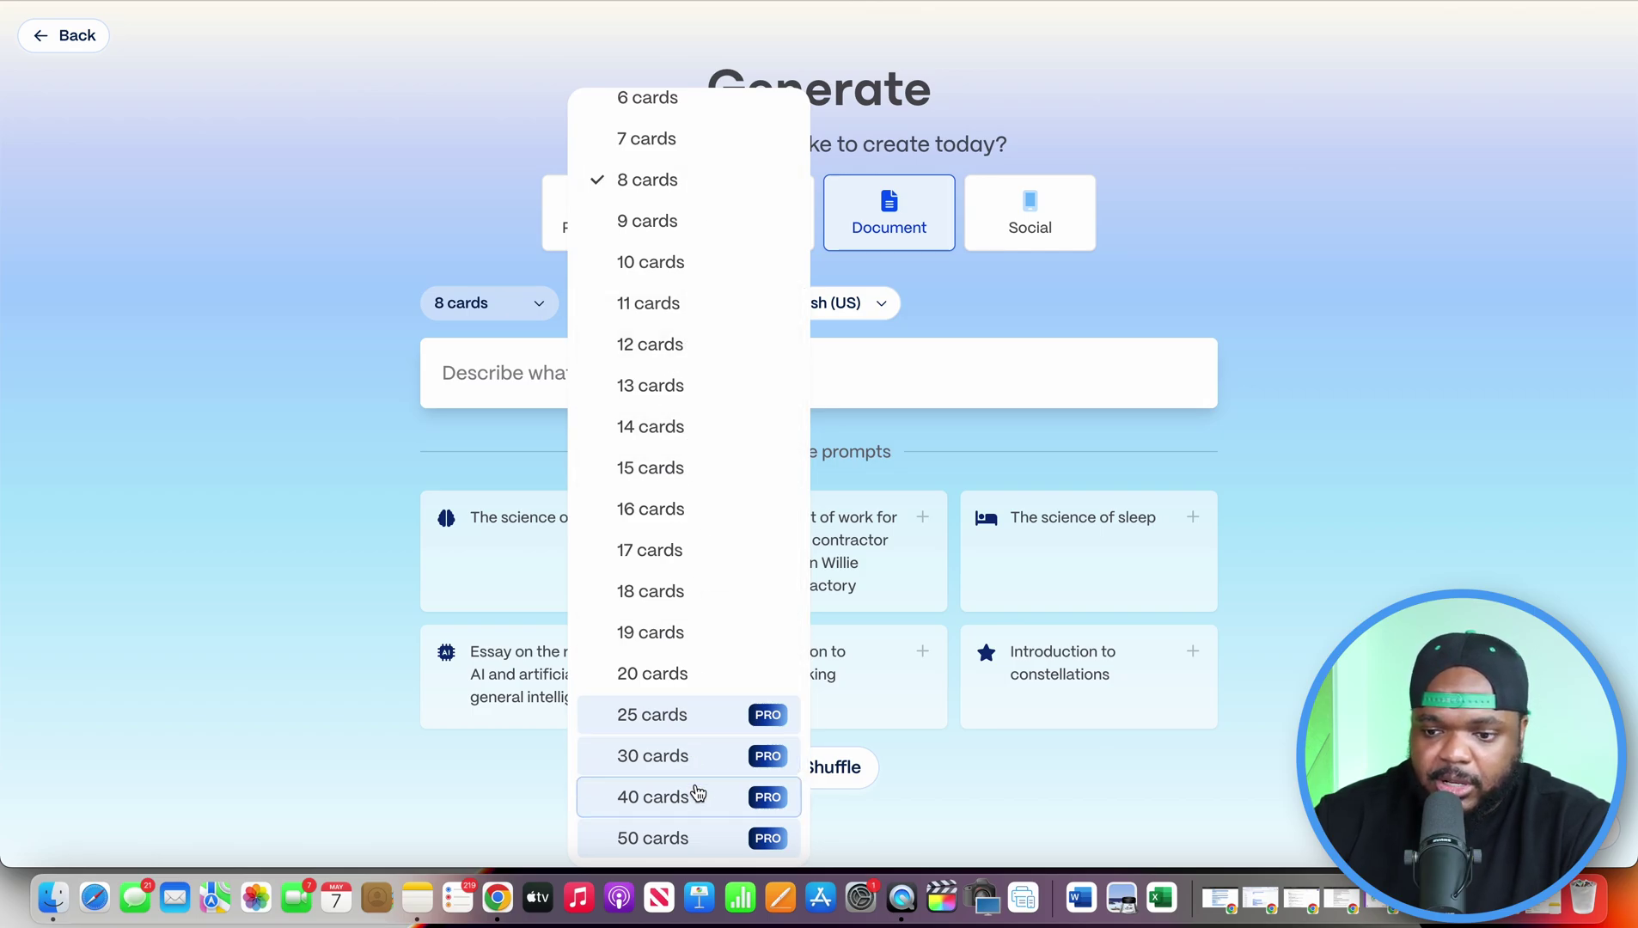
{"action": "scroll", "coordinate": [700, 538], "scroll_direction": "up", "scroll_amount": 4}
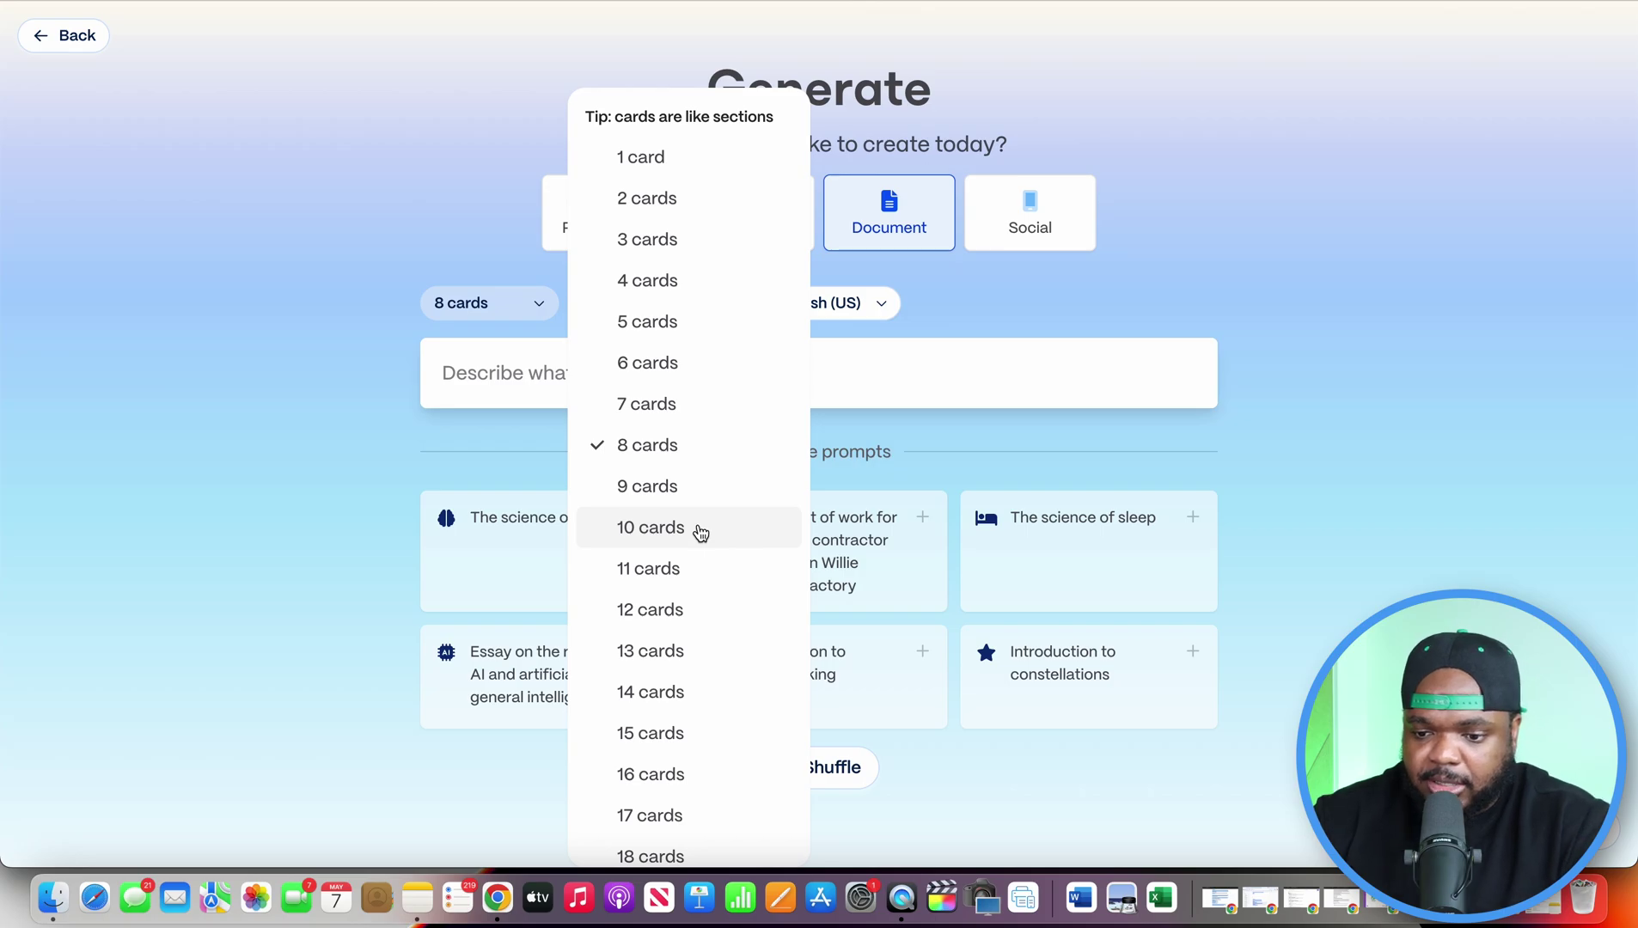
{"action": "left_click", "coordinate": [679, 458]}
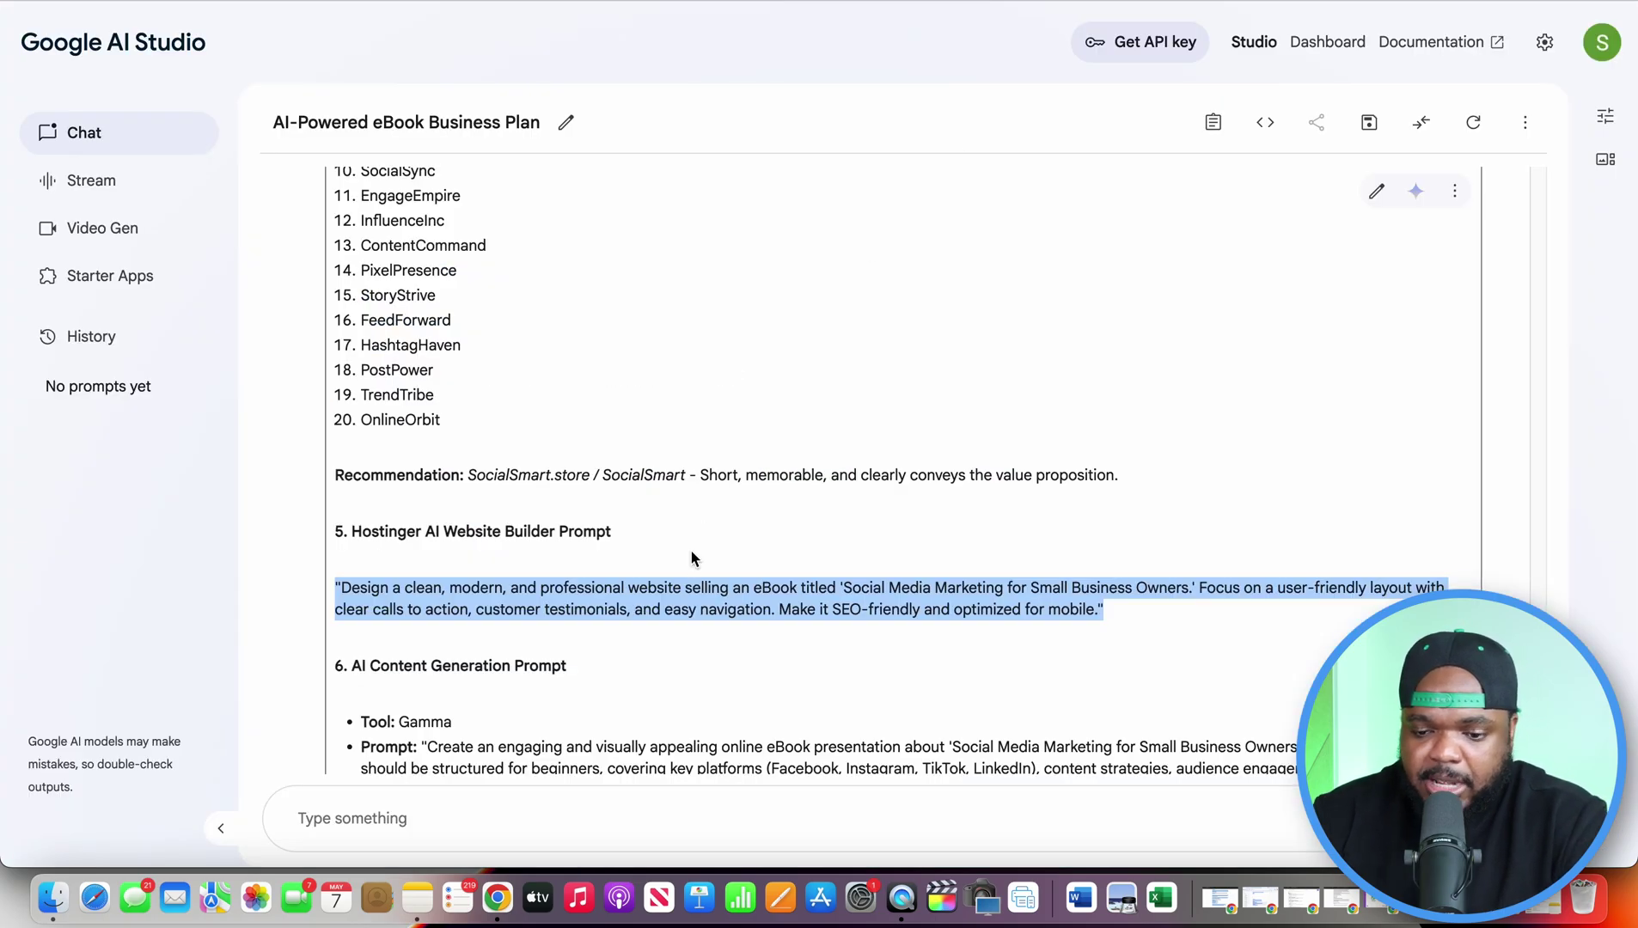
Copy the Gamma prompt from section 6 of the business plan in Google AI Studio and insert it as the document description in Gamma
{"action": "left_click", "coordinate": [689, 388]}
{"action": "scroll", "coordinate": [690, 387], "scroll_direction": "down", "scroll_amount": 4}
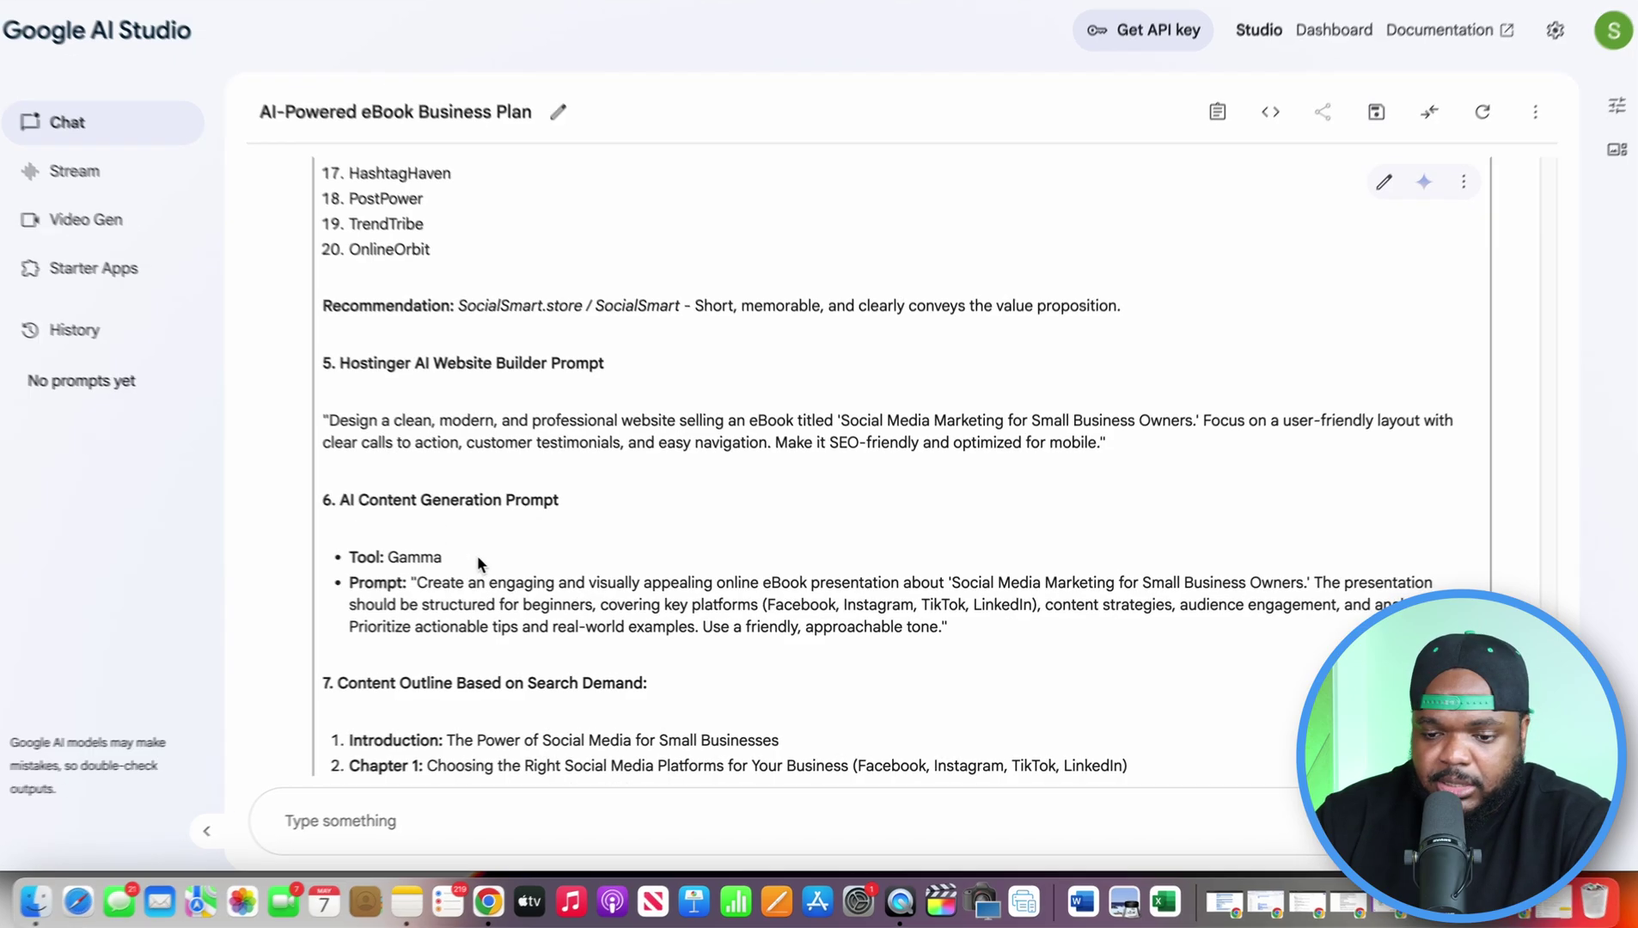
{"action": "left_click_drag", "start_coordinate": [572, 506], "coordinate": [416, 508]}
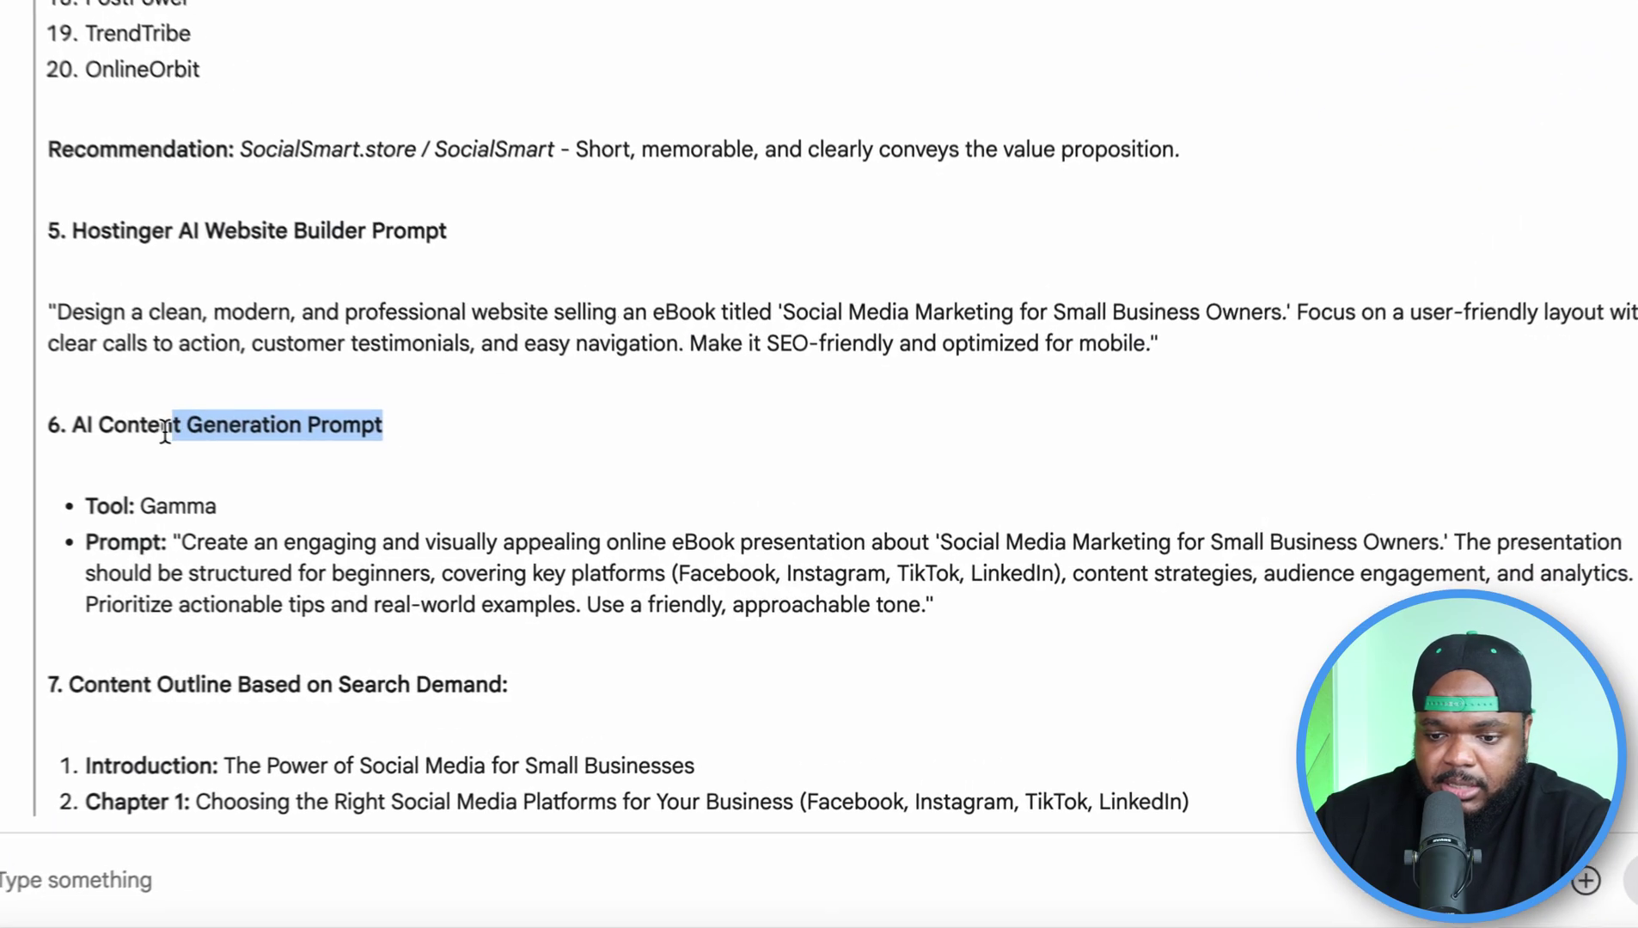
{"action": "left_click_drag", "start_coordinate": [165, 432], "coordinate": [123, 431]}
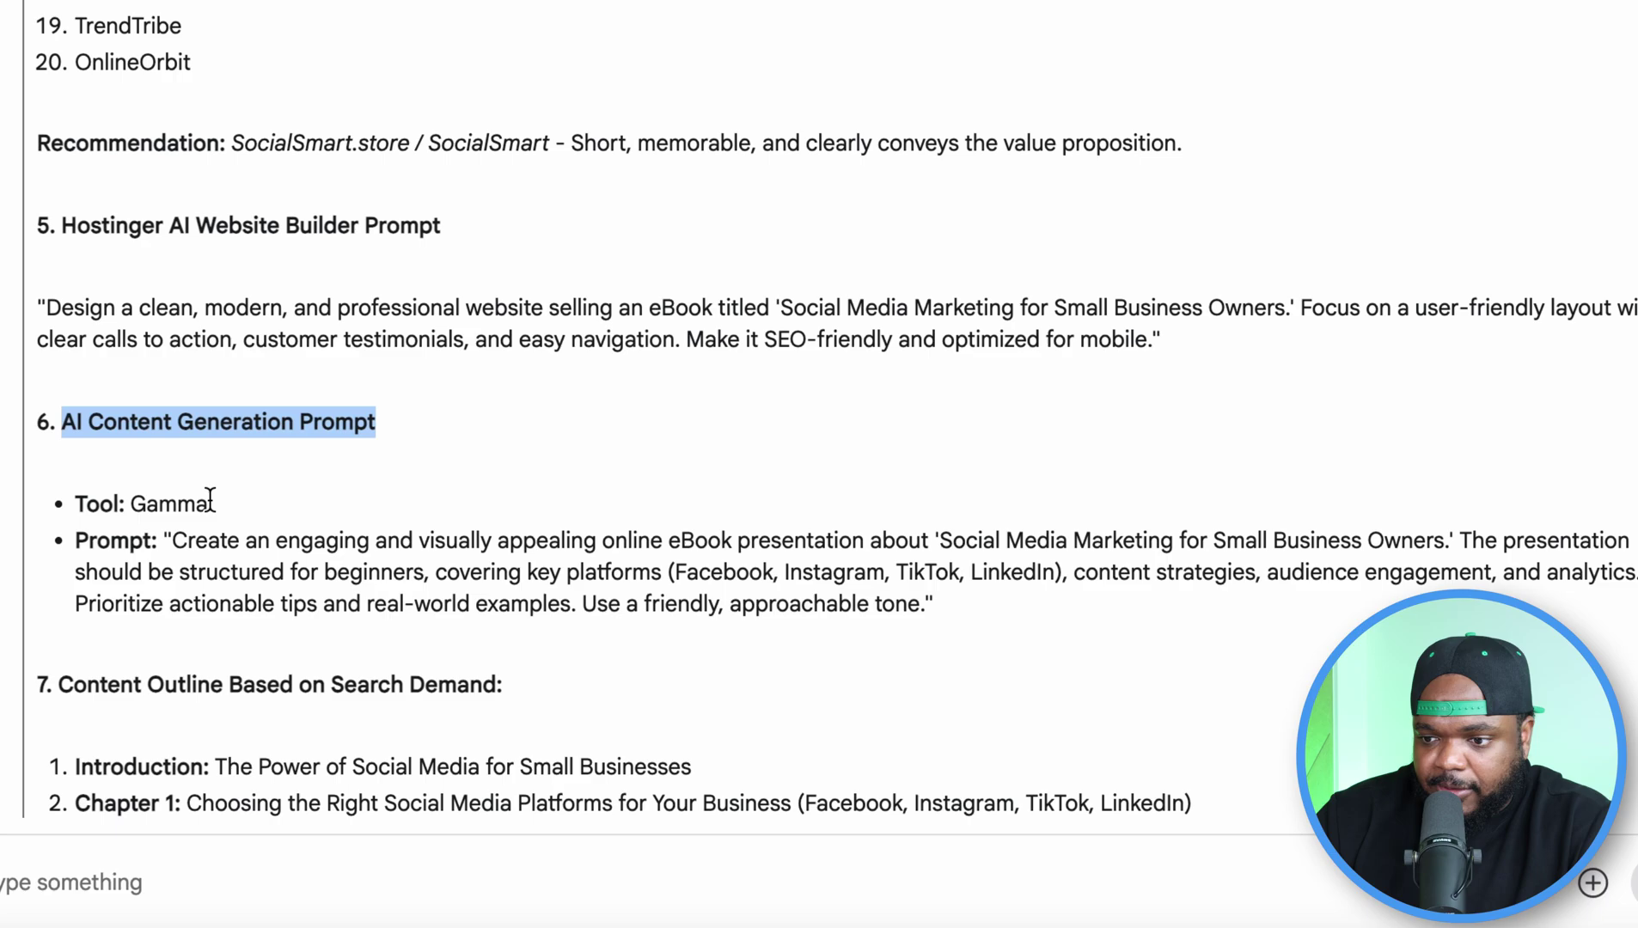
{"action": "left_click_drag", "start_coordinate": [175, 540], "coordinate": [735, 670]}
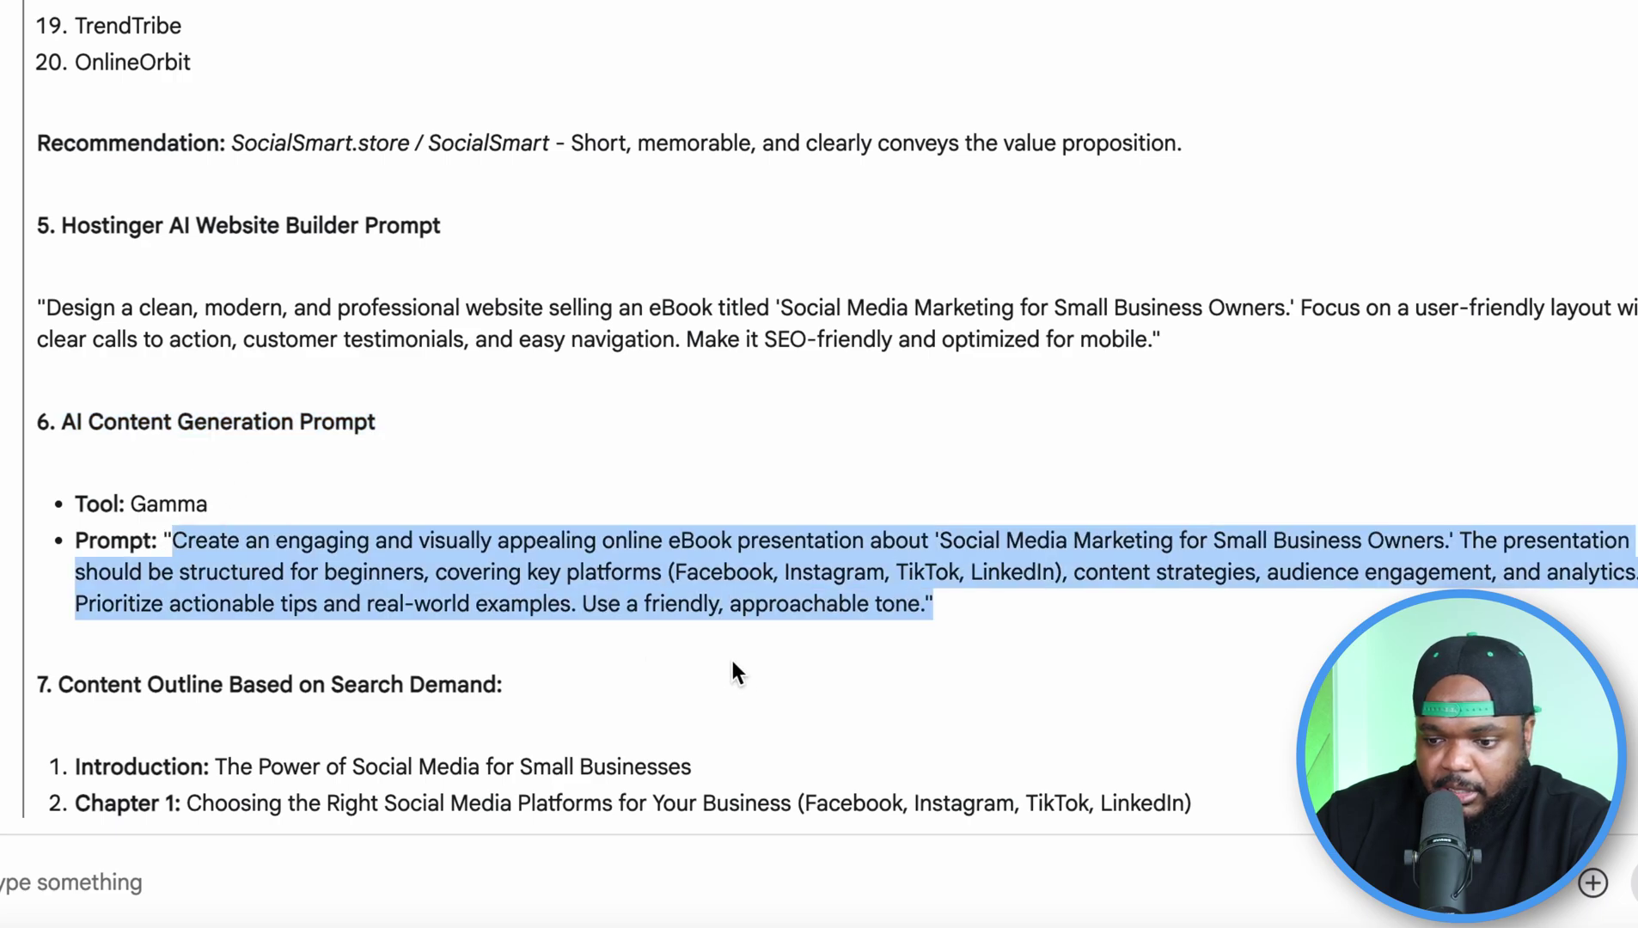
{"action": "key", "text": "super+c"}
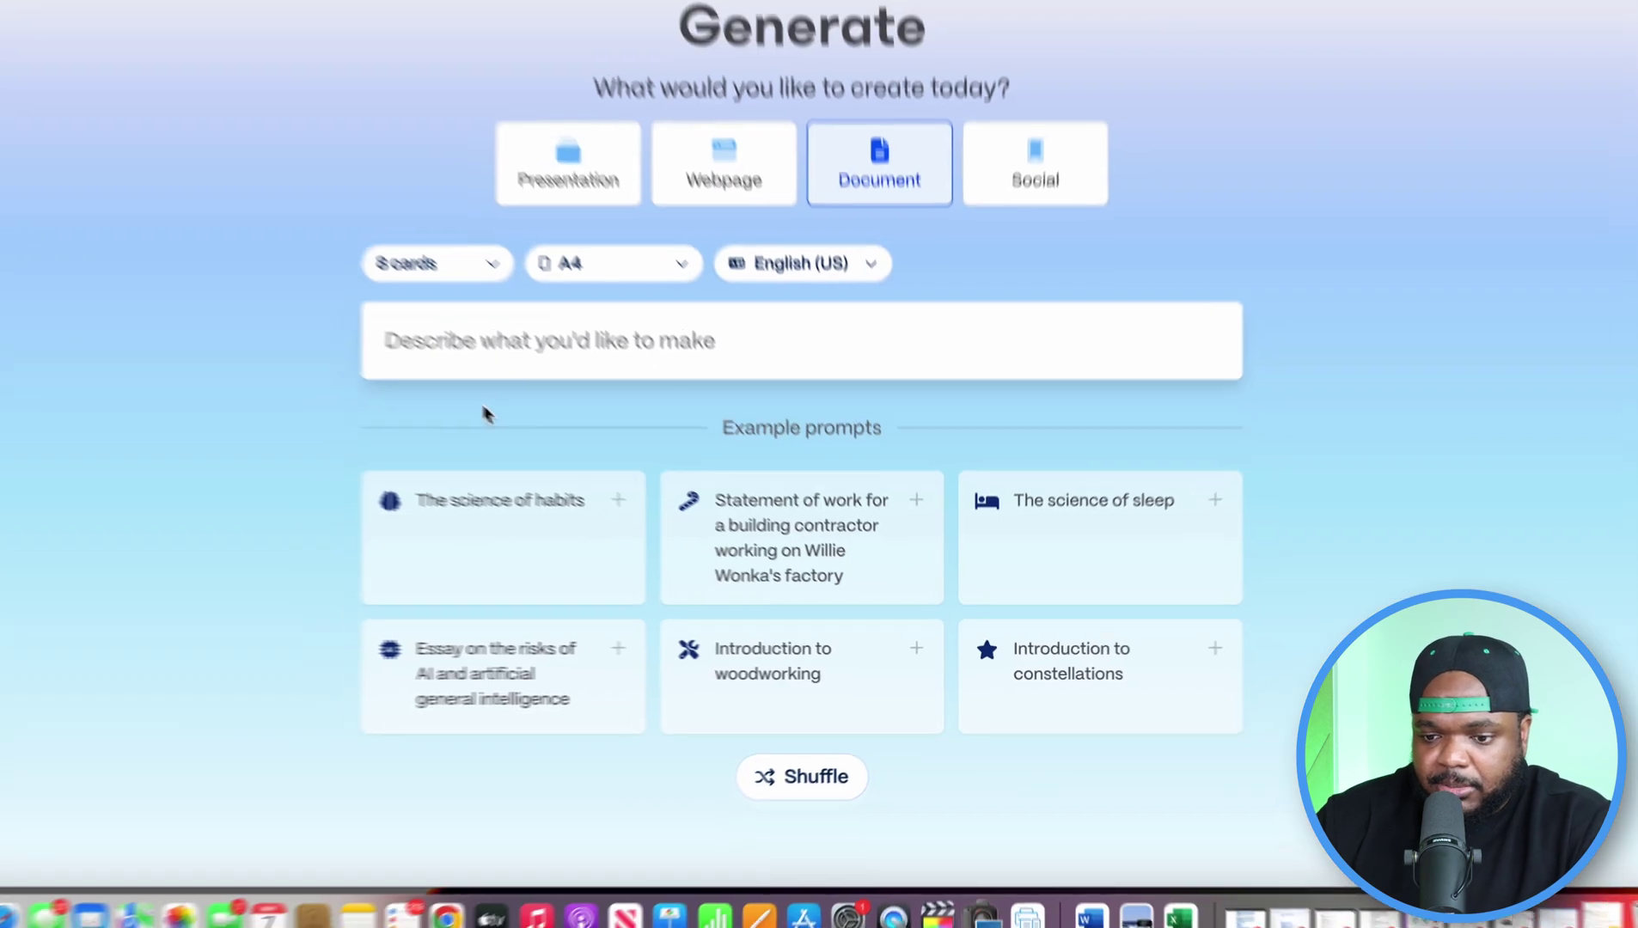
{"action": "left_click", "coordinate": [504, 380]}
{"action": "key", "text": "super+v"}
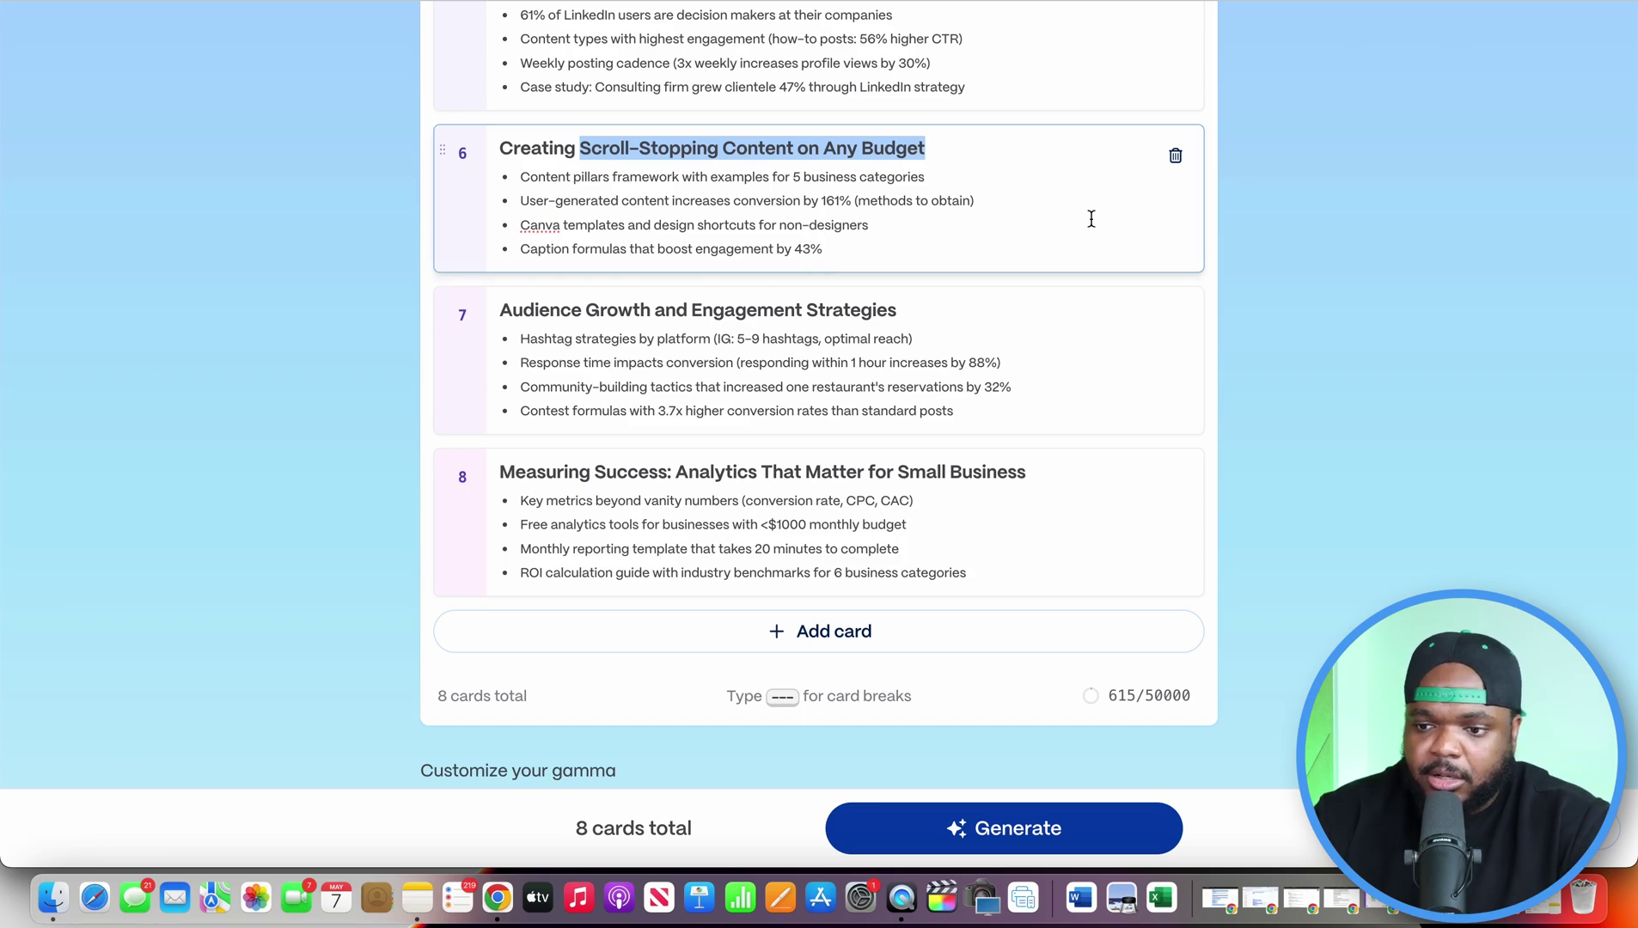
Review the eBook outline and customization options, set the amount of text per card to Detailed, and generate the document
{"action": "scroll", "coordinate": [1090, 219], "scroll_direction": "up", "scroll_amount": 10}
{"action": "scroll", "coordinate": [1091, 218], "scroll_direction": "down", "scroll_amount": 6}
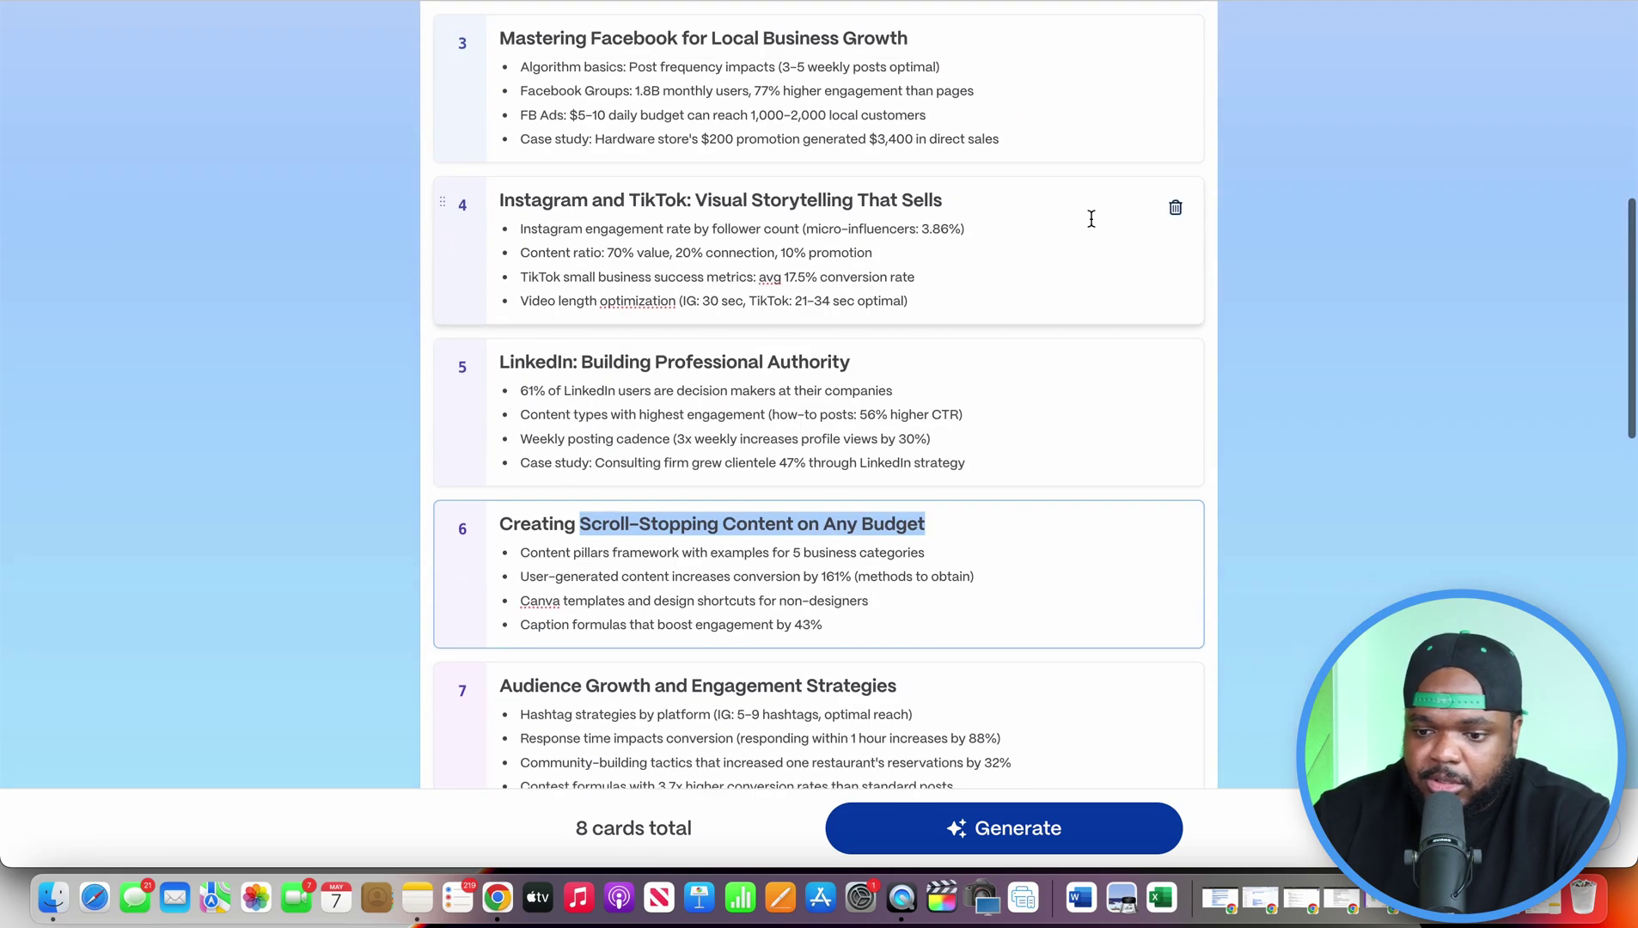
{"action": "scroll", "coordinate": [1163, 326], "scroll_direction": "down", "scroll_amount": 10}
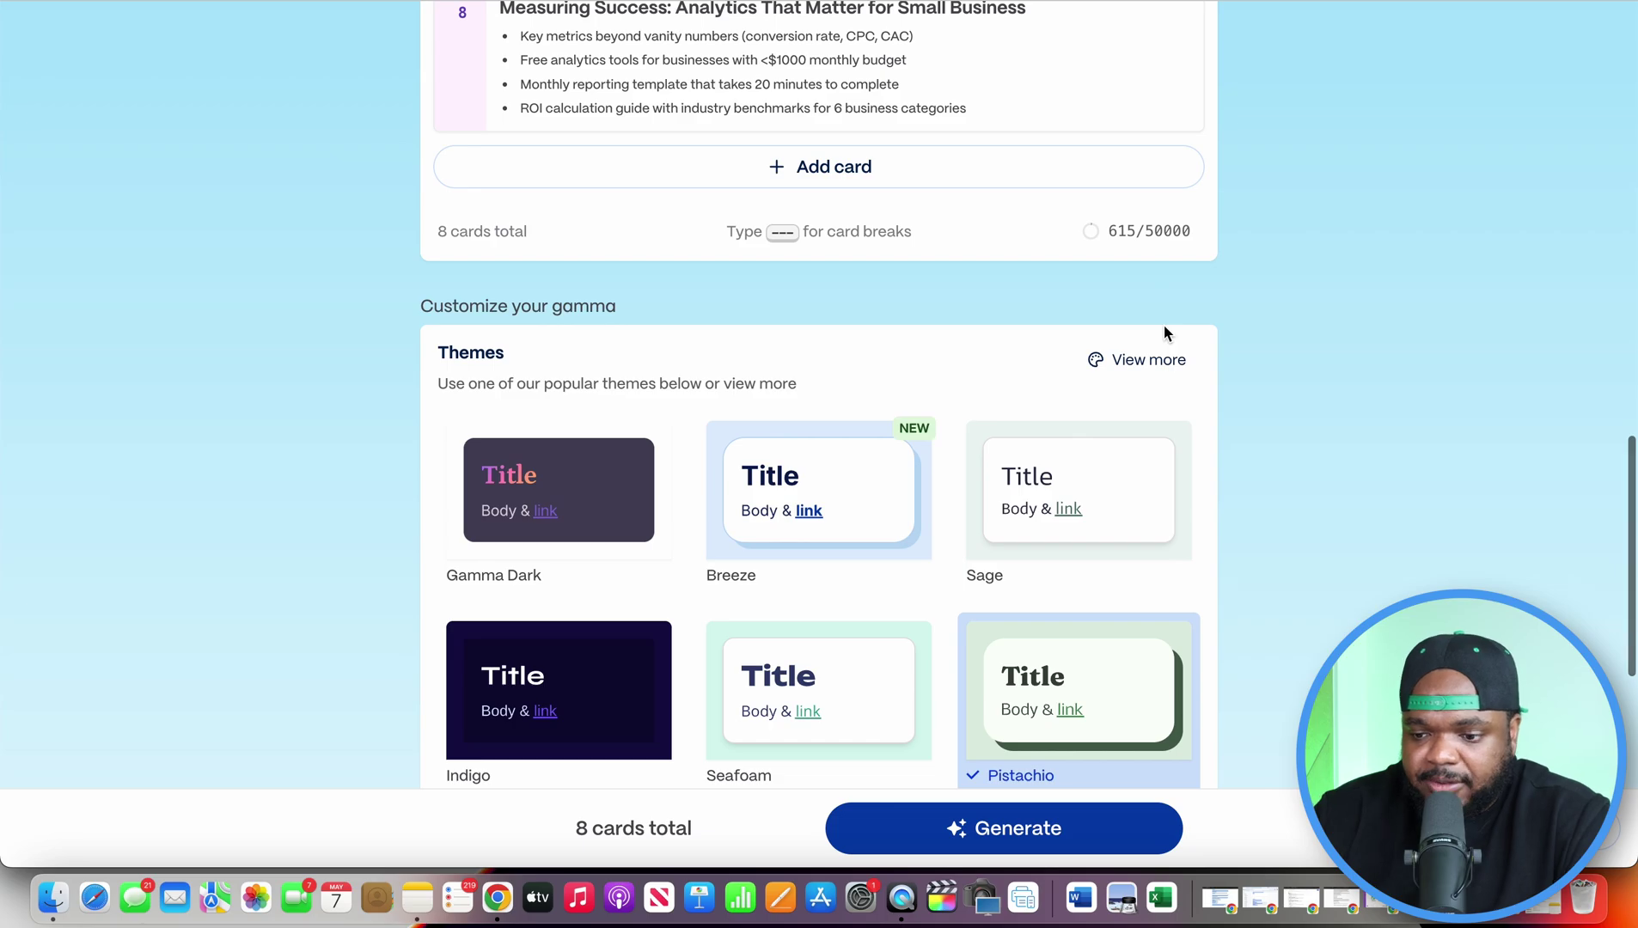
{"action": "scroll", "coordinate": [1163, 331], "scroll_direction": "down", "scroll_amount": 4}
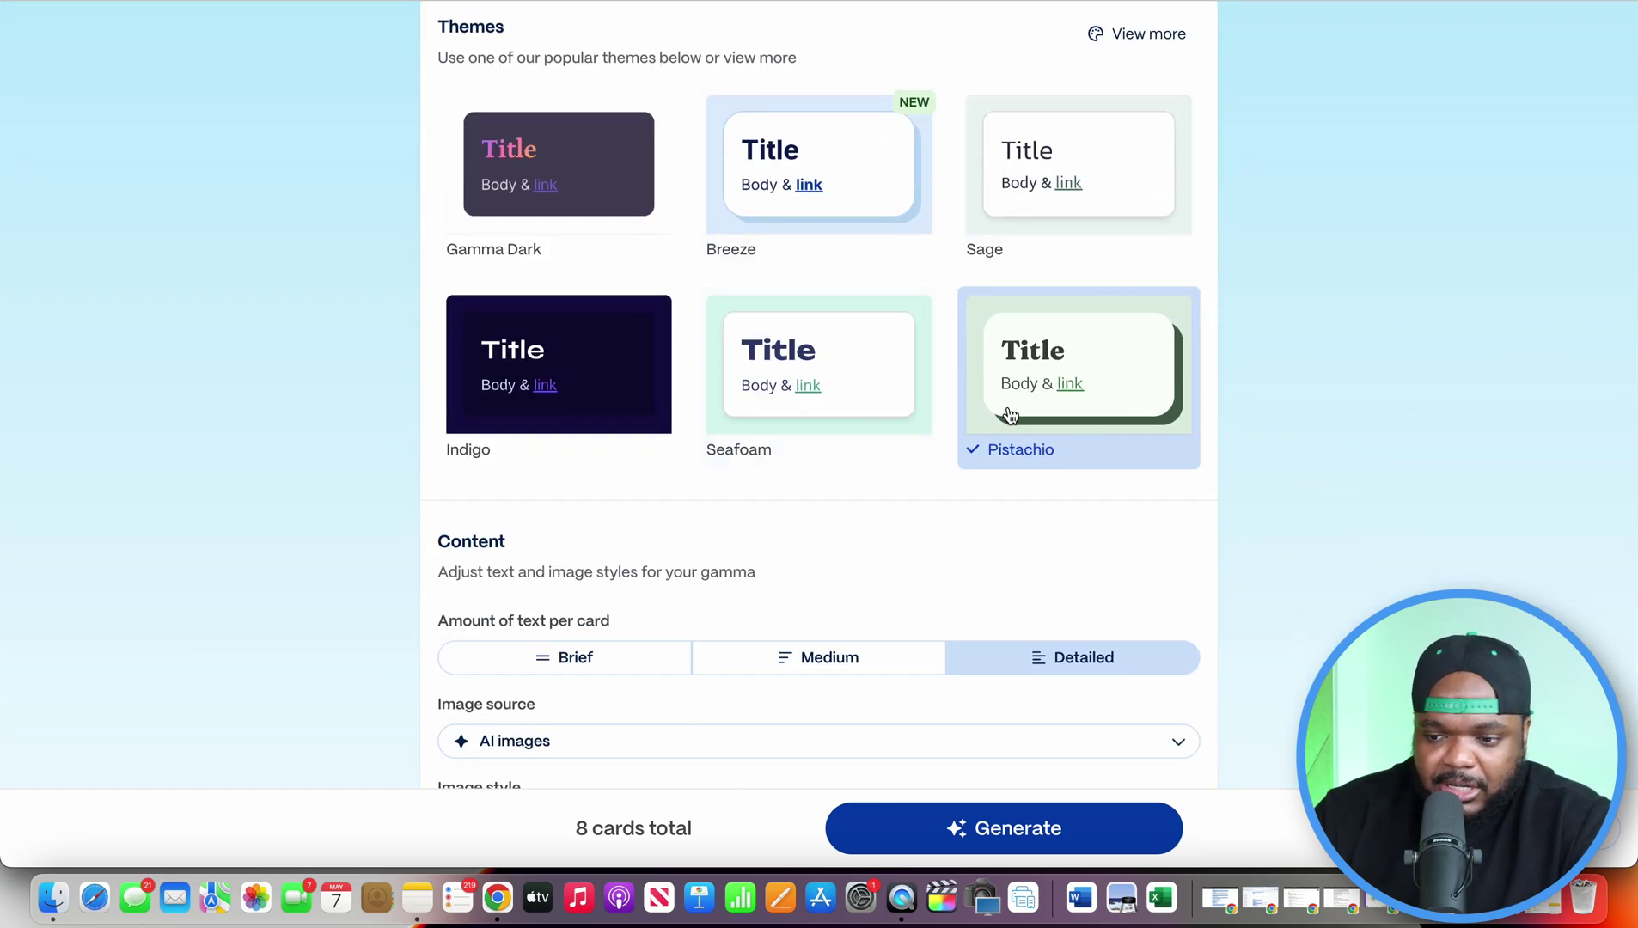
{"action": "scroll", "coordinate": [1093, 473], "scroll_direction": "down", "scroll_amount": 4}
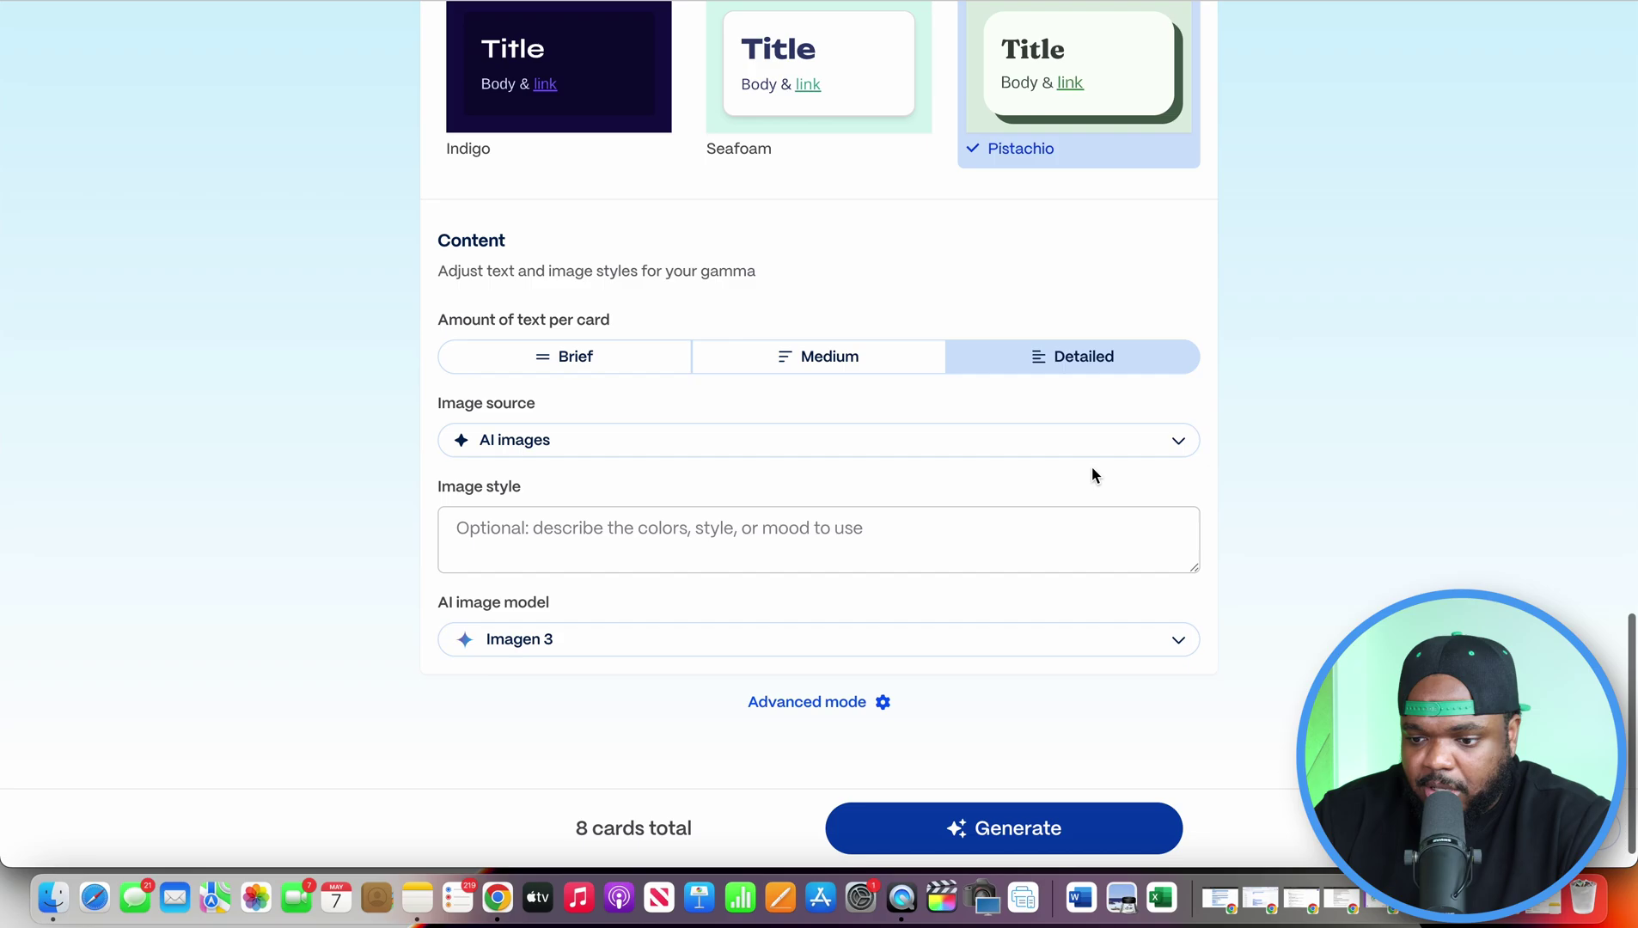
{"action": "left_click", "coordinate": [861, 365]}
{"action": "left_click", "coordinate": [1102, 373]}
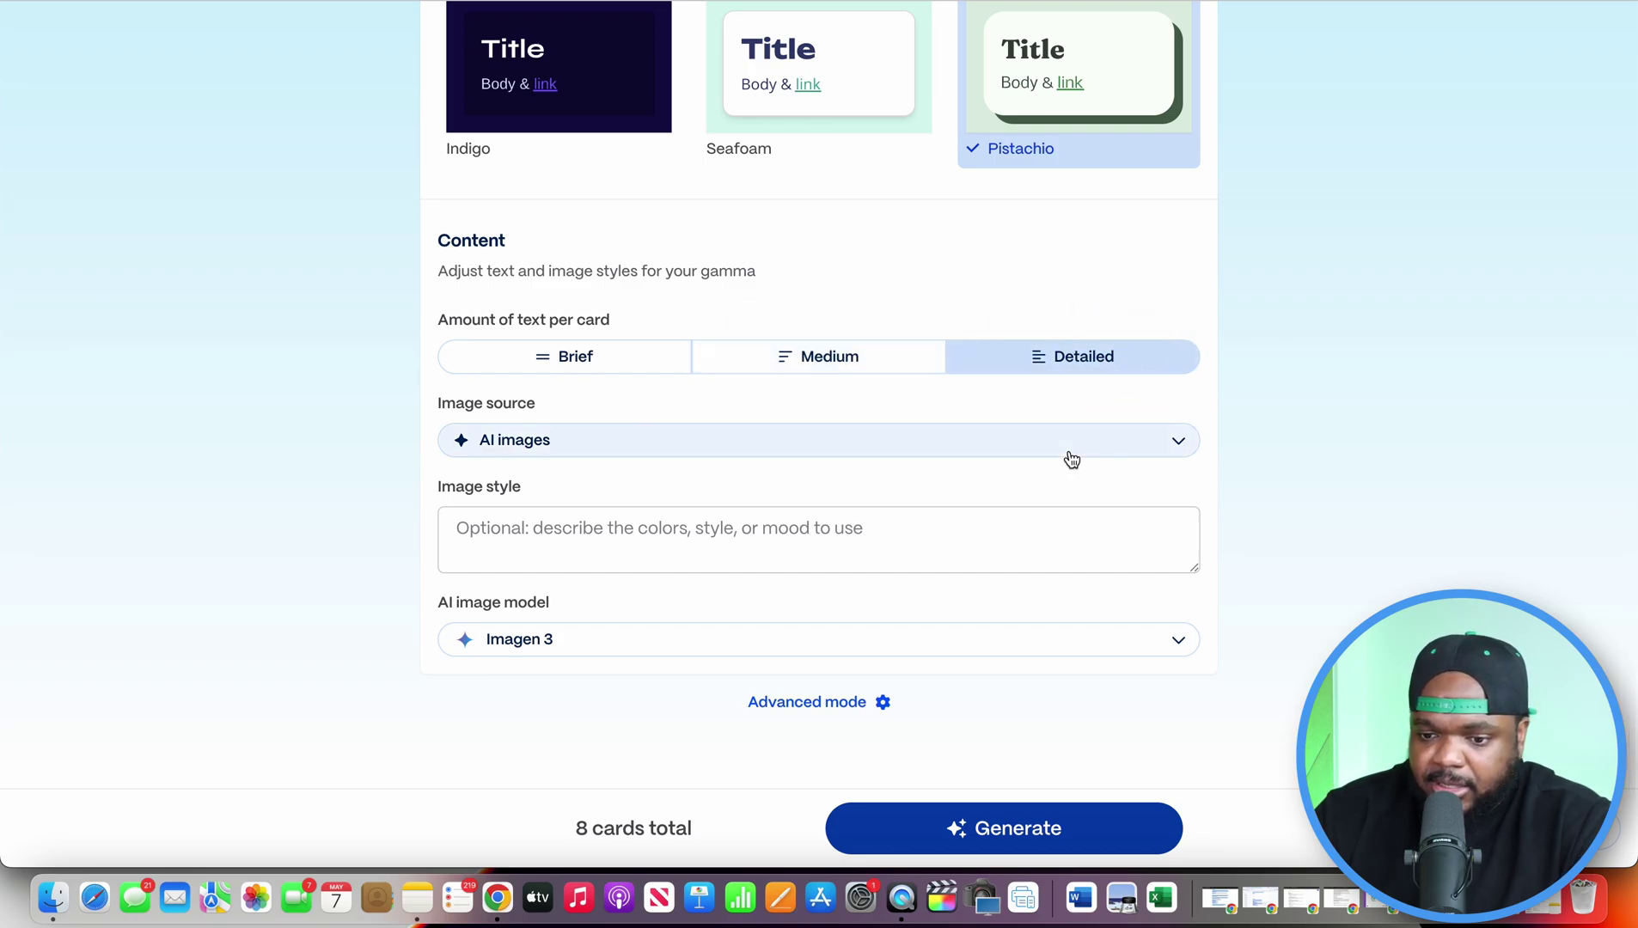
{"action": "scroll", "coordinate": [1186, 589], "scroll_direction": "down", "scroll_amount": 1}
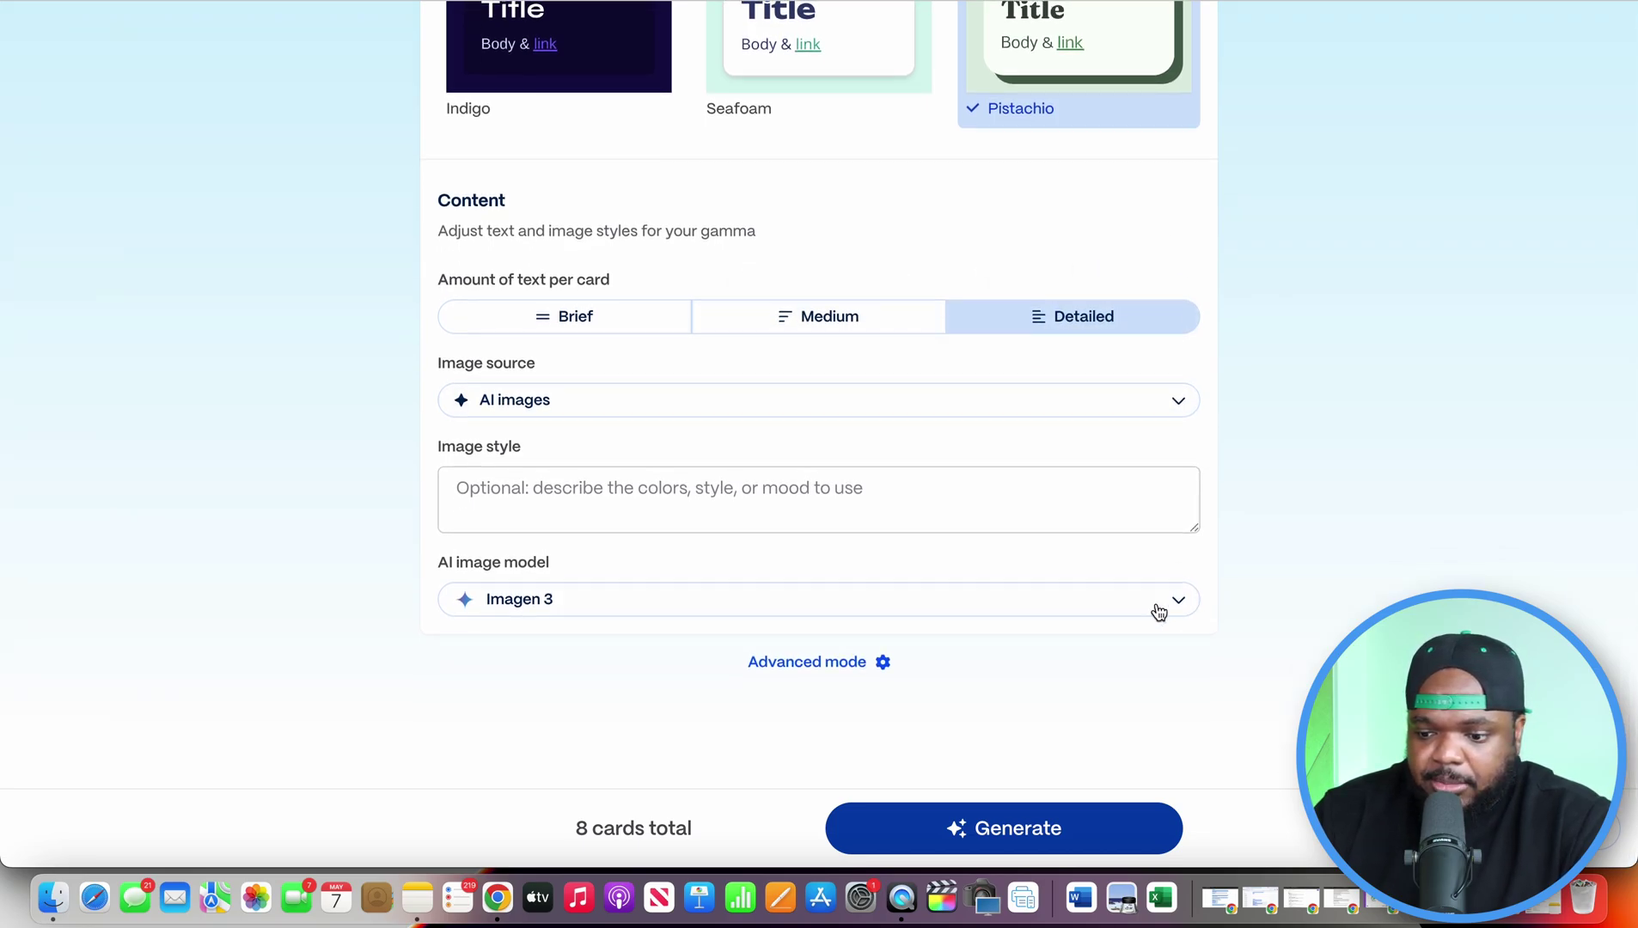
{"action": "left_click", "coordinate": [1014, 838]}
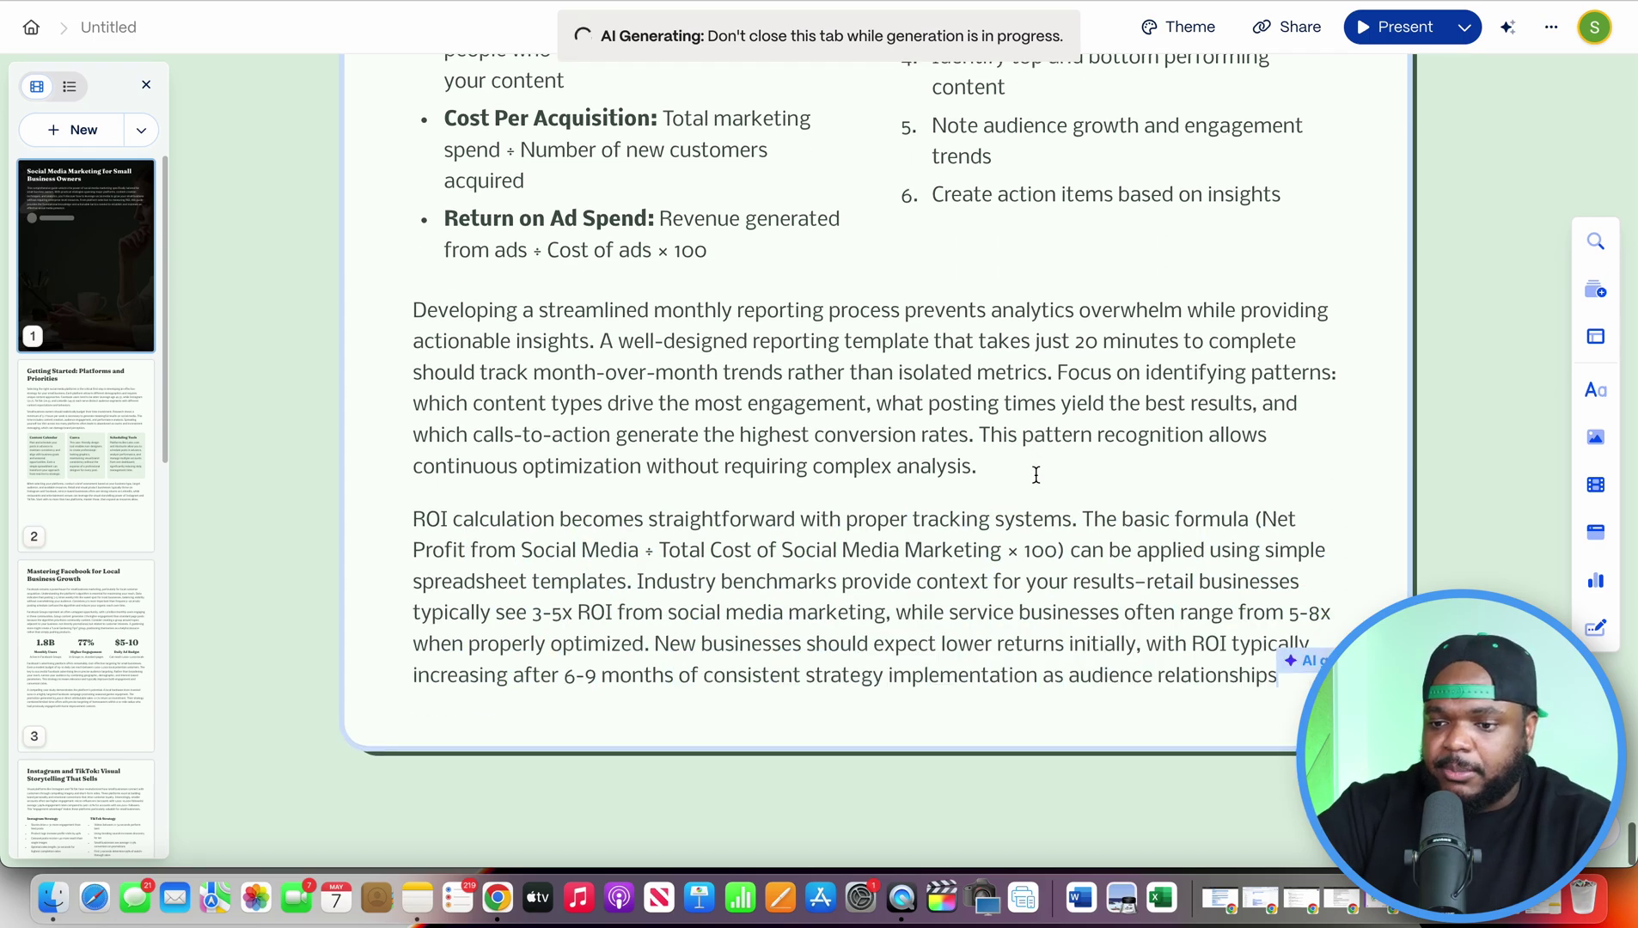
Look back through the generated social media marketing eBook and export it as a PDF
{"action": "scroll", "coordinate": [1037, 481], "scroll_direction": "up", "scroll_amount": 15}
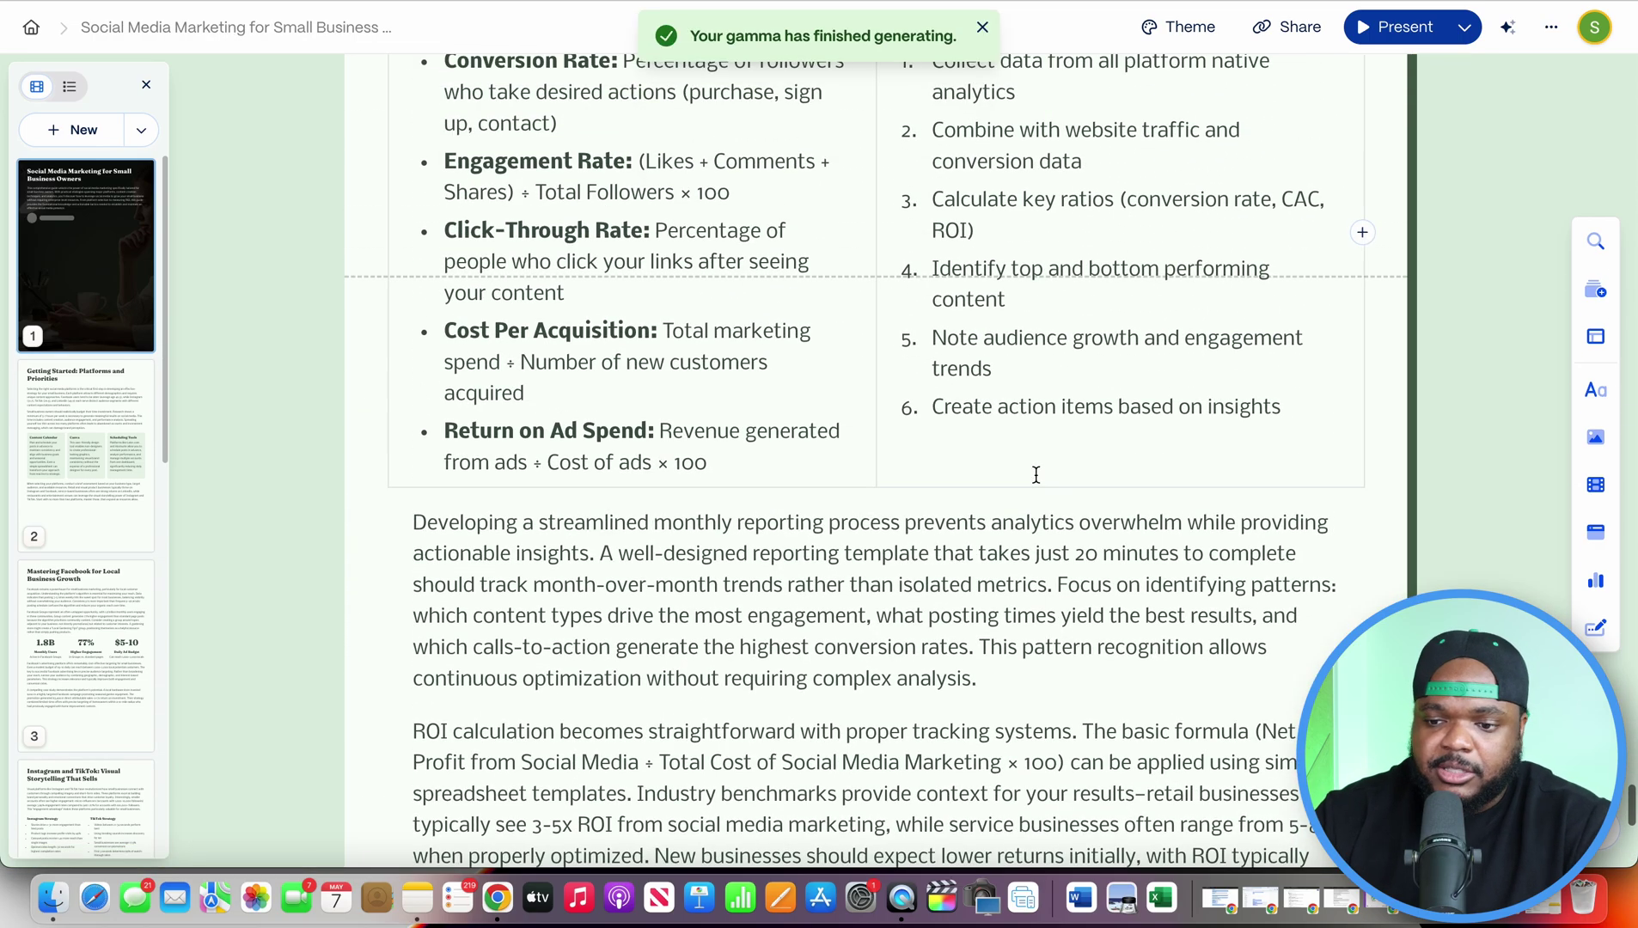
{"action": "scroll", "coordinate": [1037, 475], "scroll_direction": "up", "scroll_amount": 10}
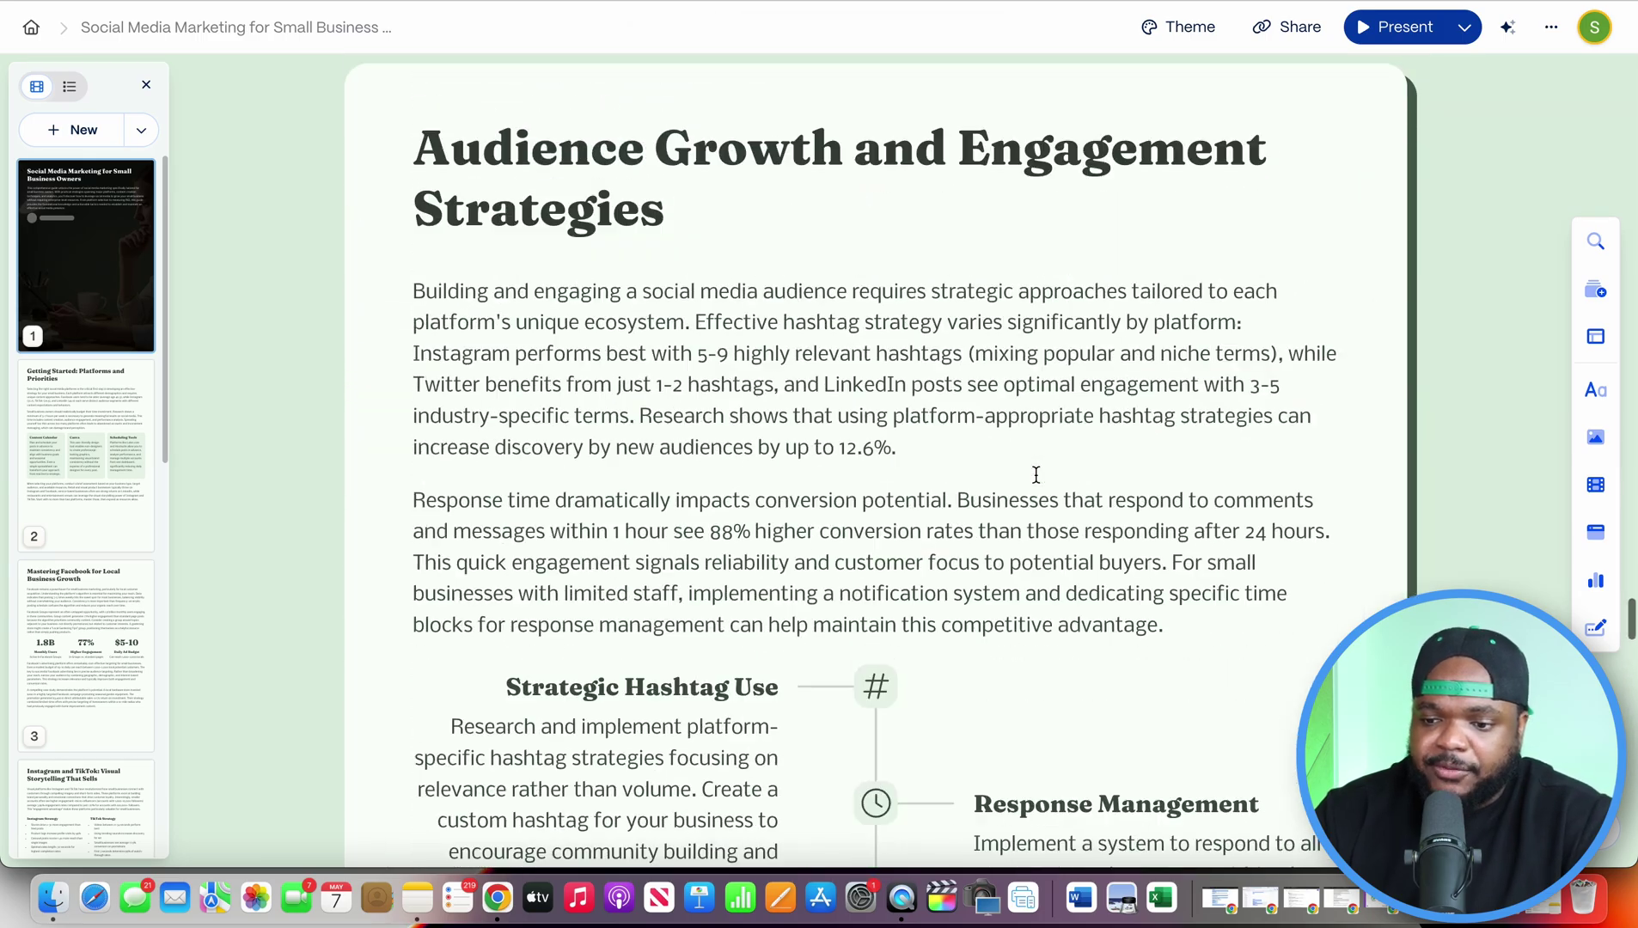
{"action": "scroll", "coordinate": [1036, 475], "scroll_direction": "up", "scroll_amount": 10}
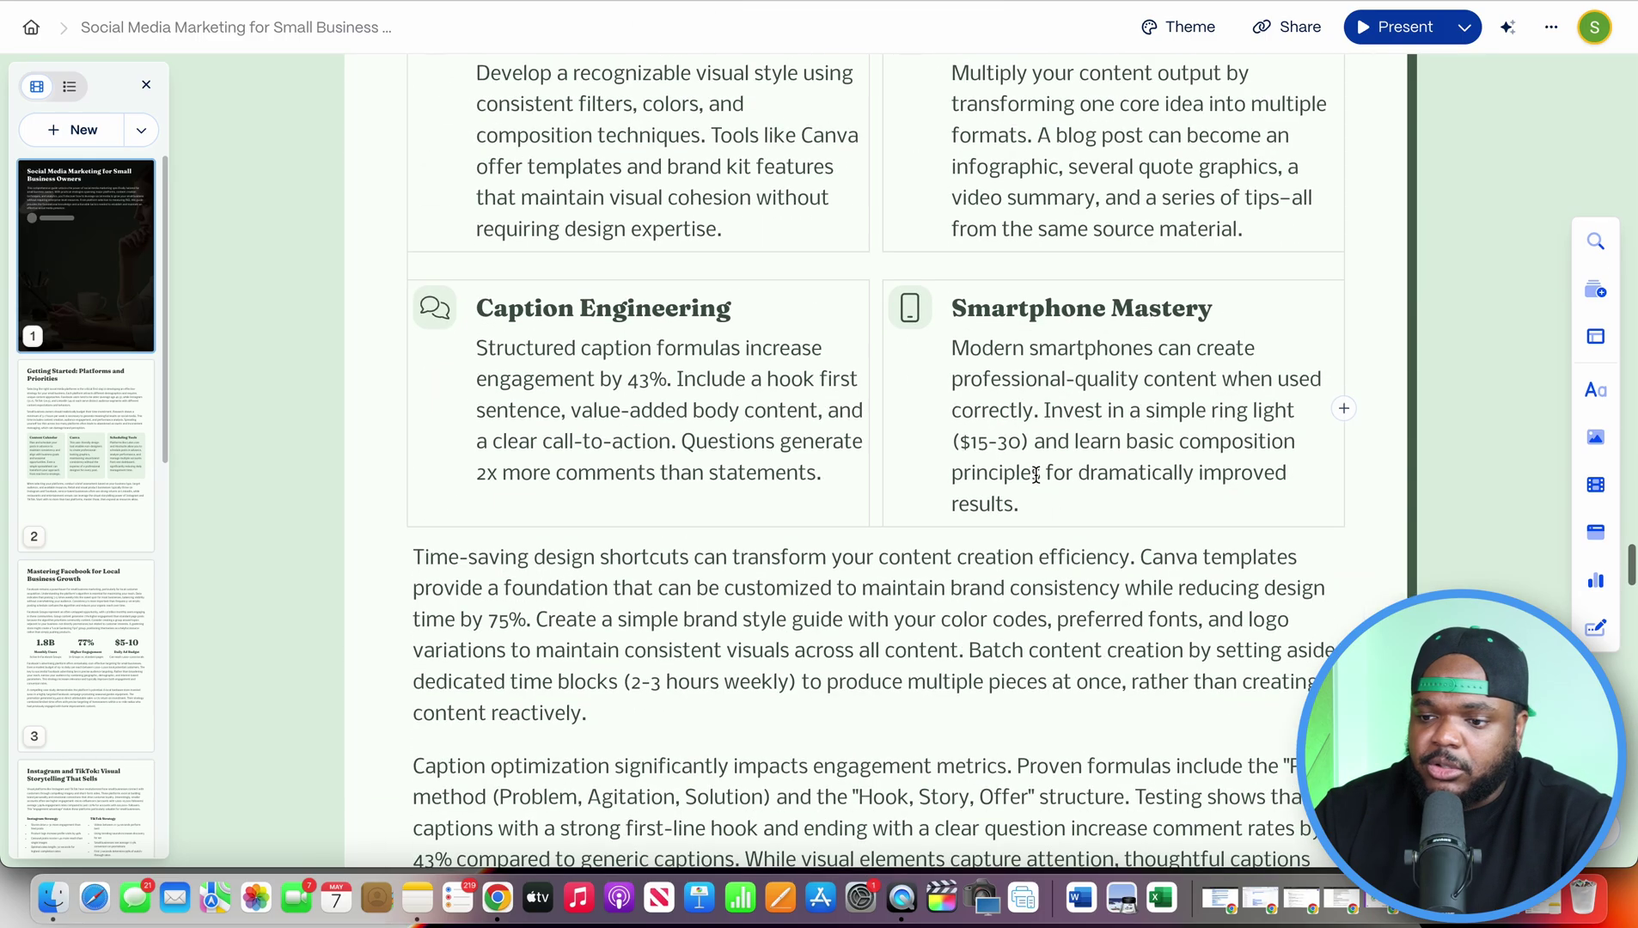
{"action": "left_click", "coordinate": [1549, 28]}
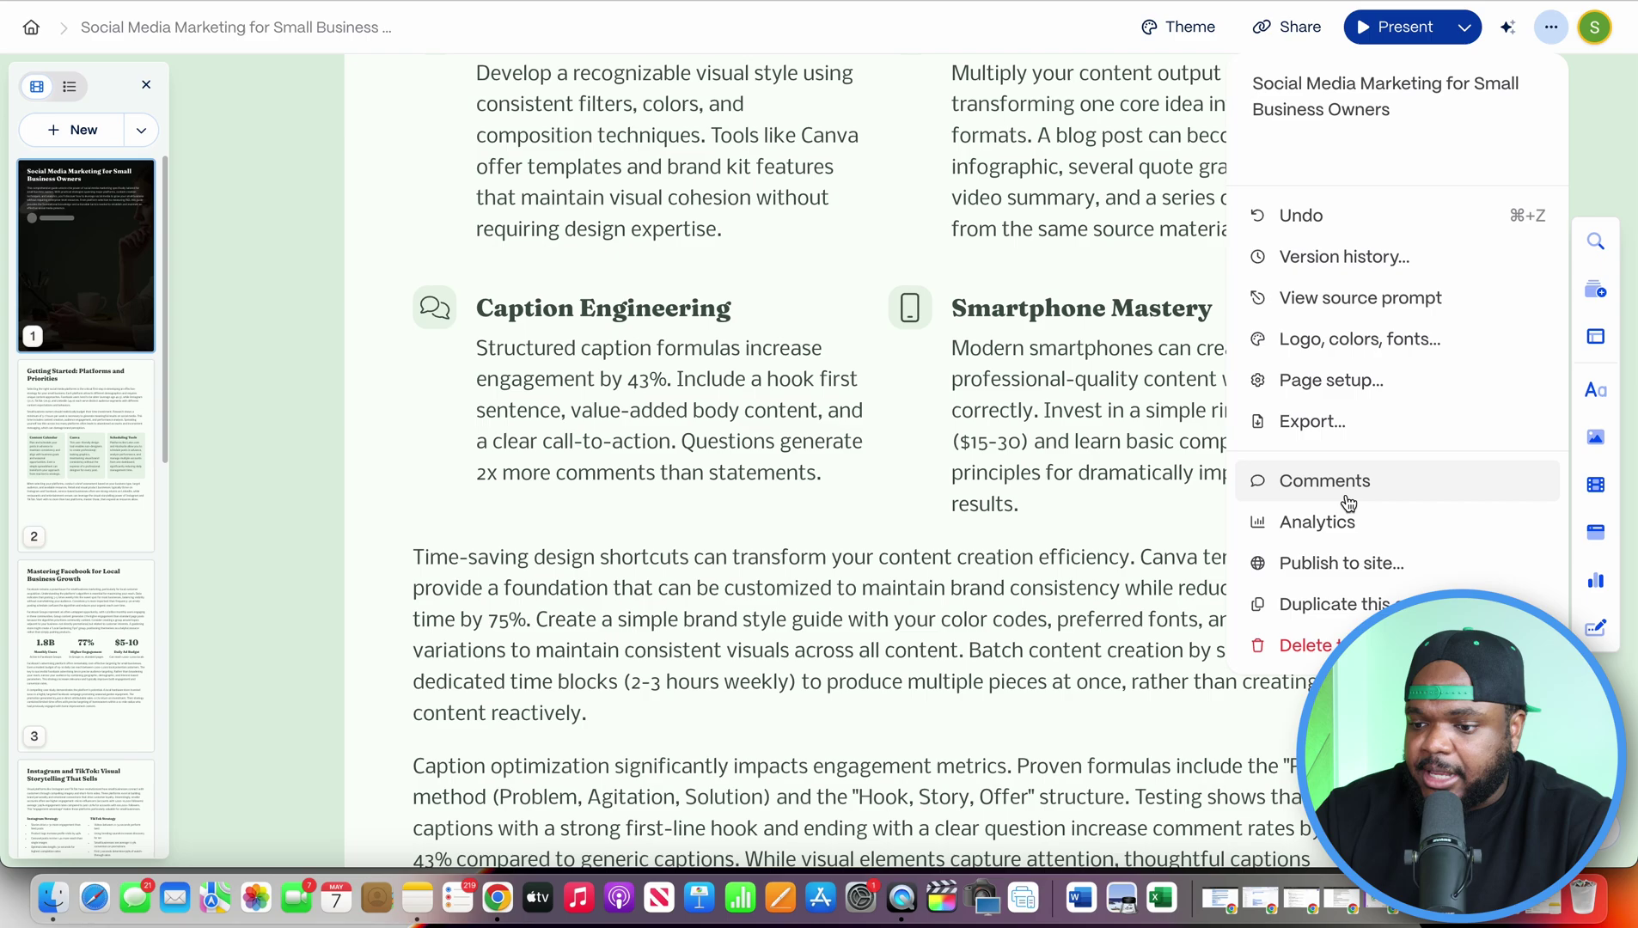
{"action": "left_click", "coordinate": [1351, 424]}
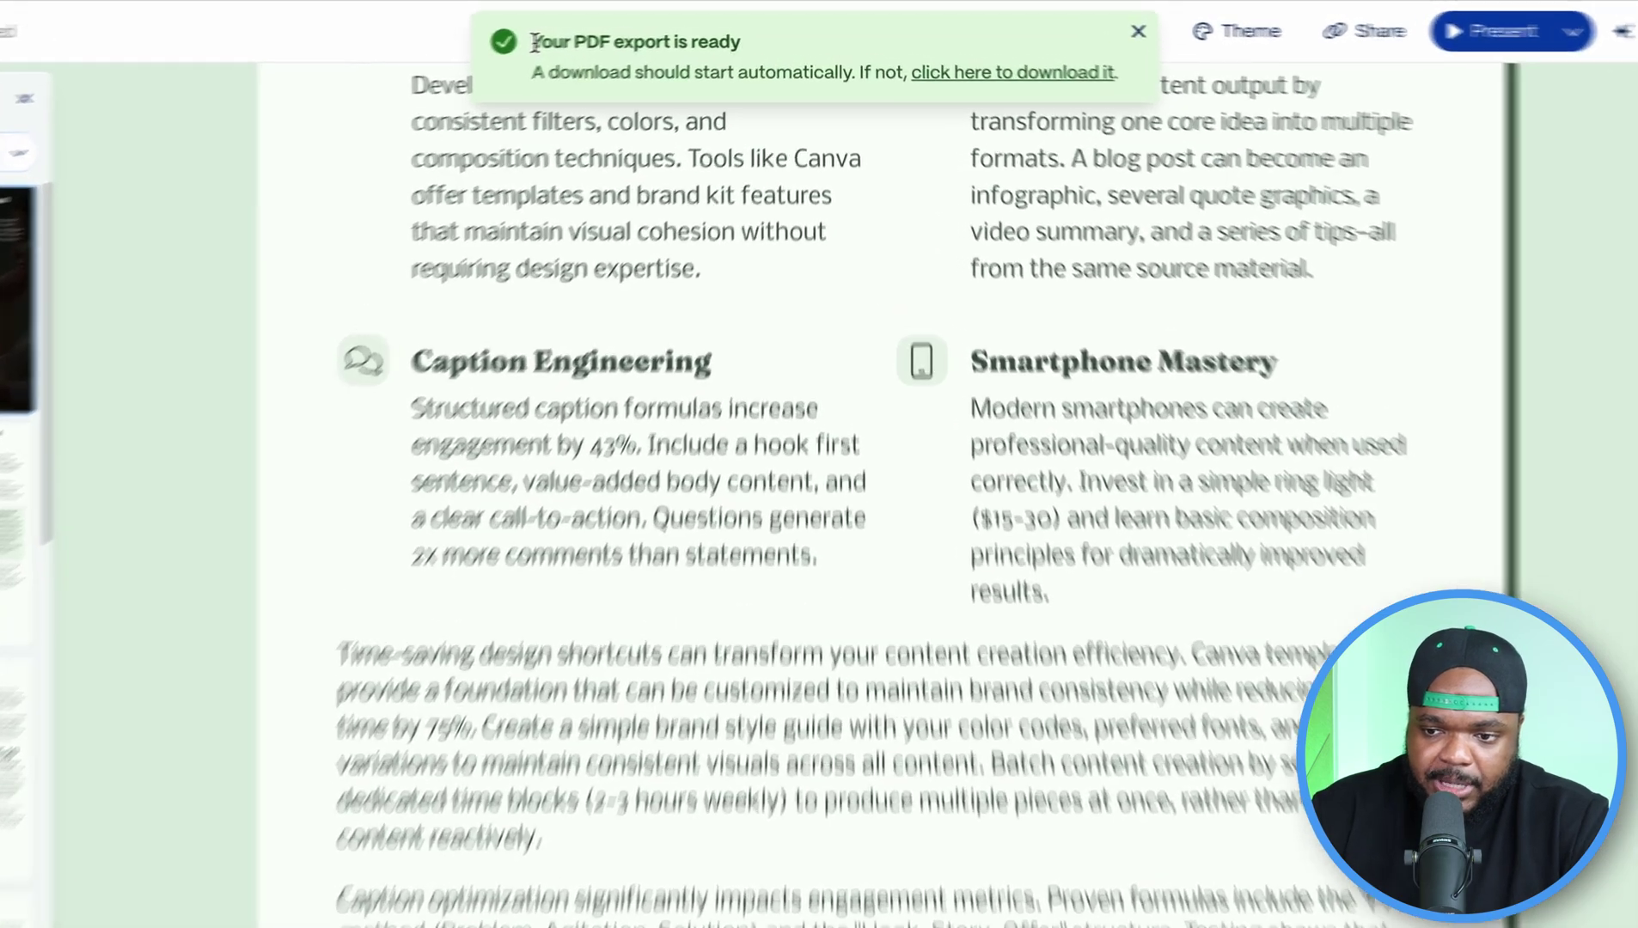
{"action": "left_click_drag", "start_coordinate": [580, 42], "coordinate": [752, 36]}
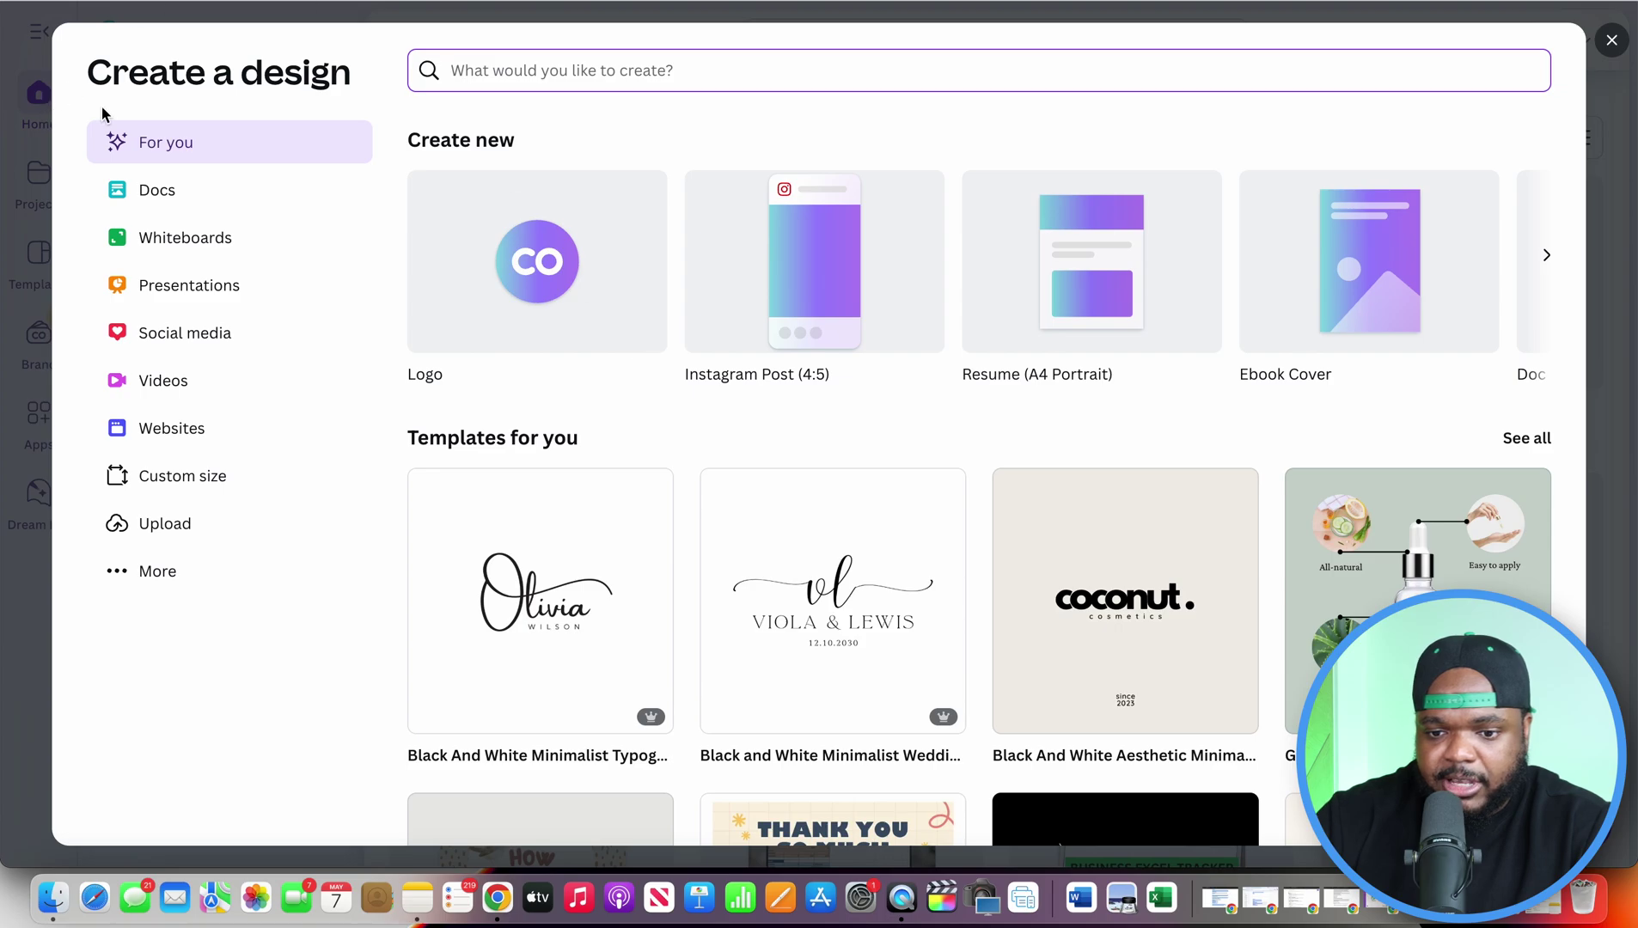
In Canva, start an Ebook Cover design, search its templates for social media, and apply the "Social Media Marketing Blueprint!" template
{"action": "scroll", "coordinate": [1108, 326], "scroll_direction": "right", "scroll_amount": 3}
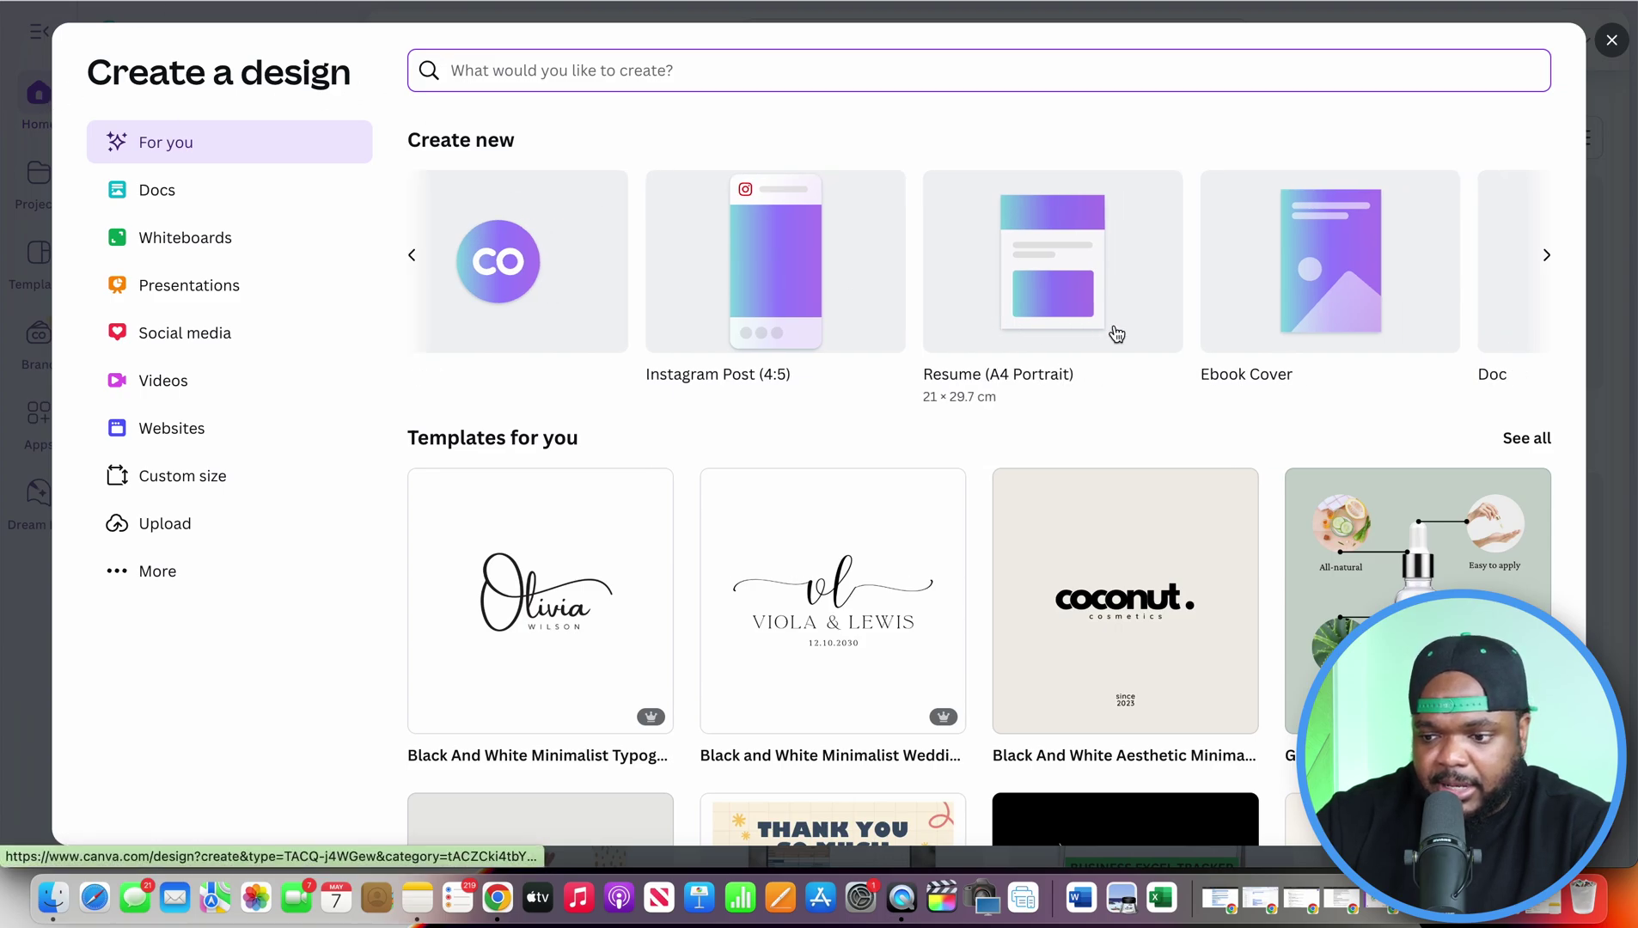
{"action": "left_click", "coordinate": [1282, 304]}
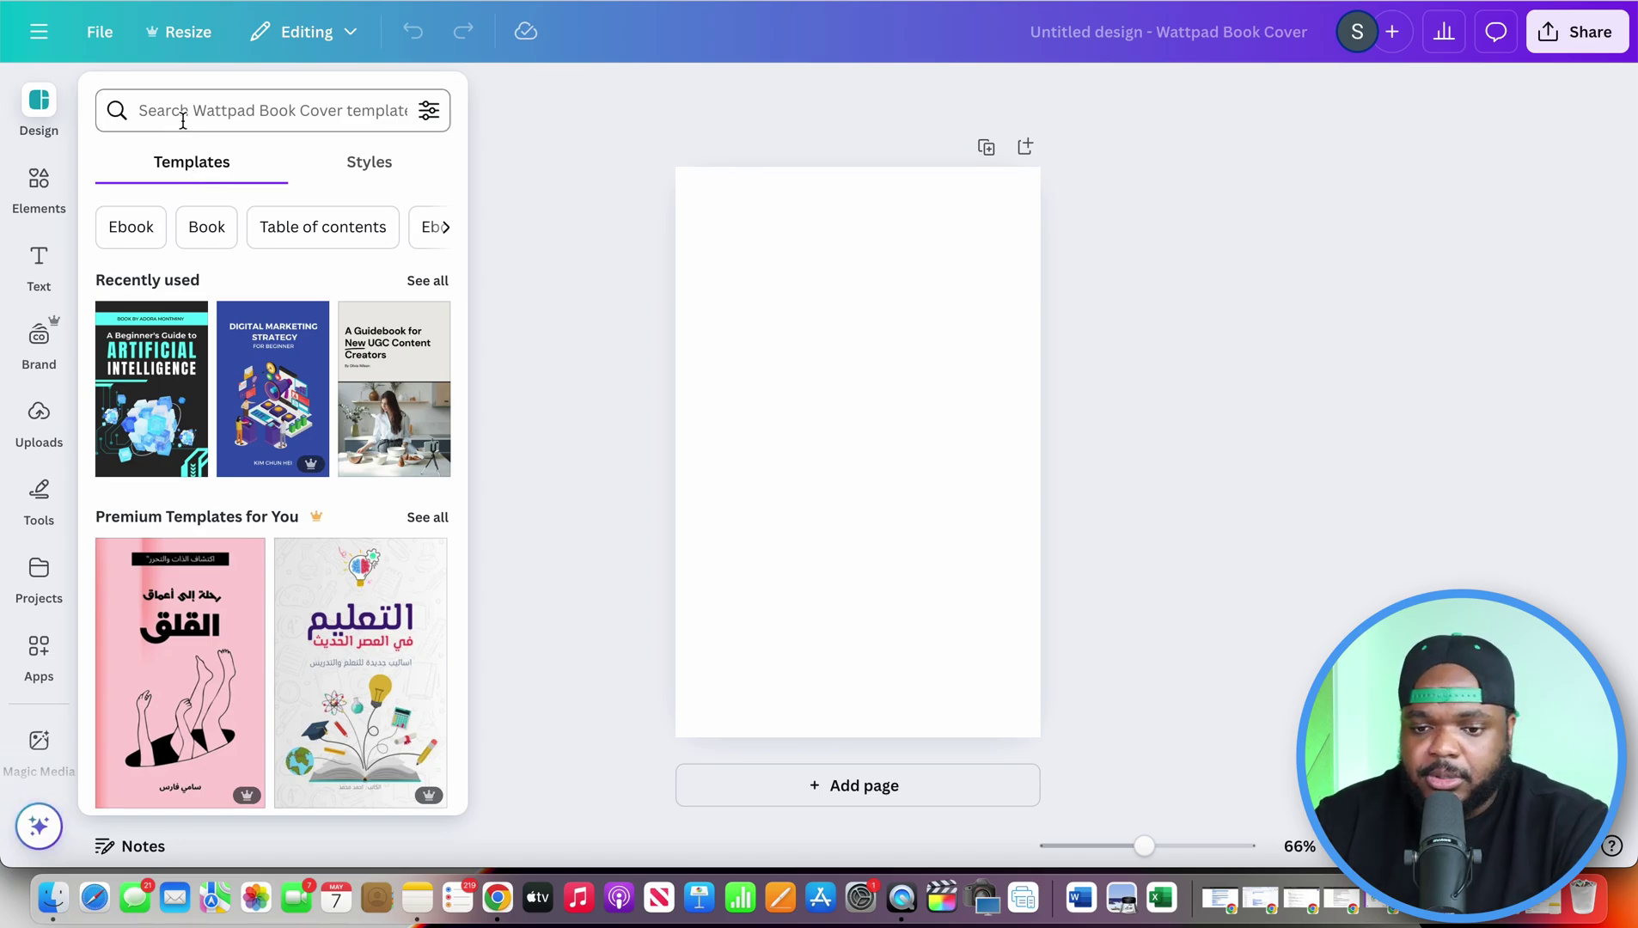
{"action": "left_click", "coordinate": [197, 114]}
{"action": "type", "text": "social"}
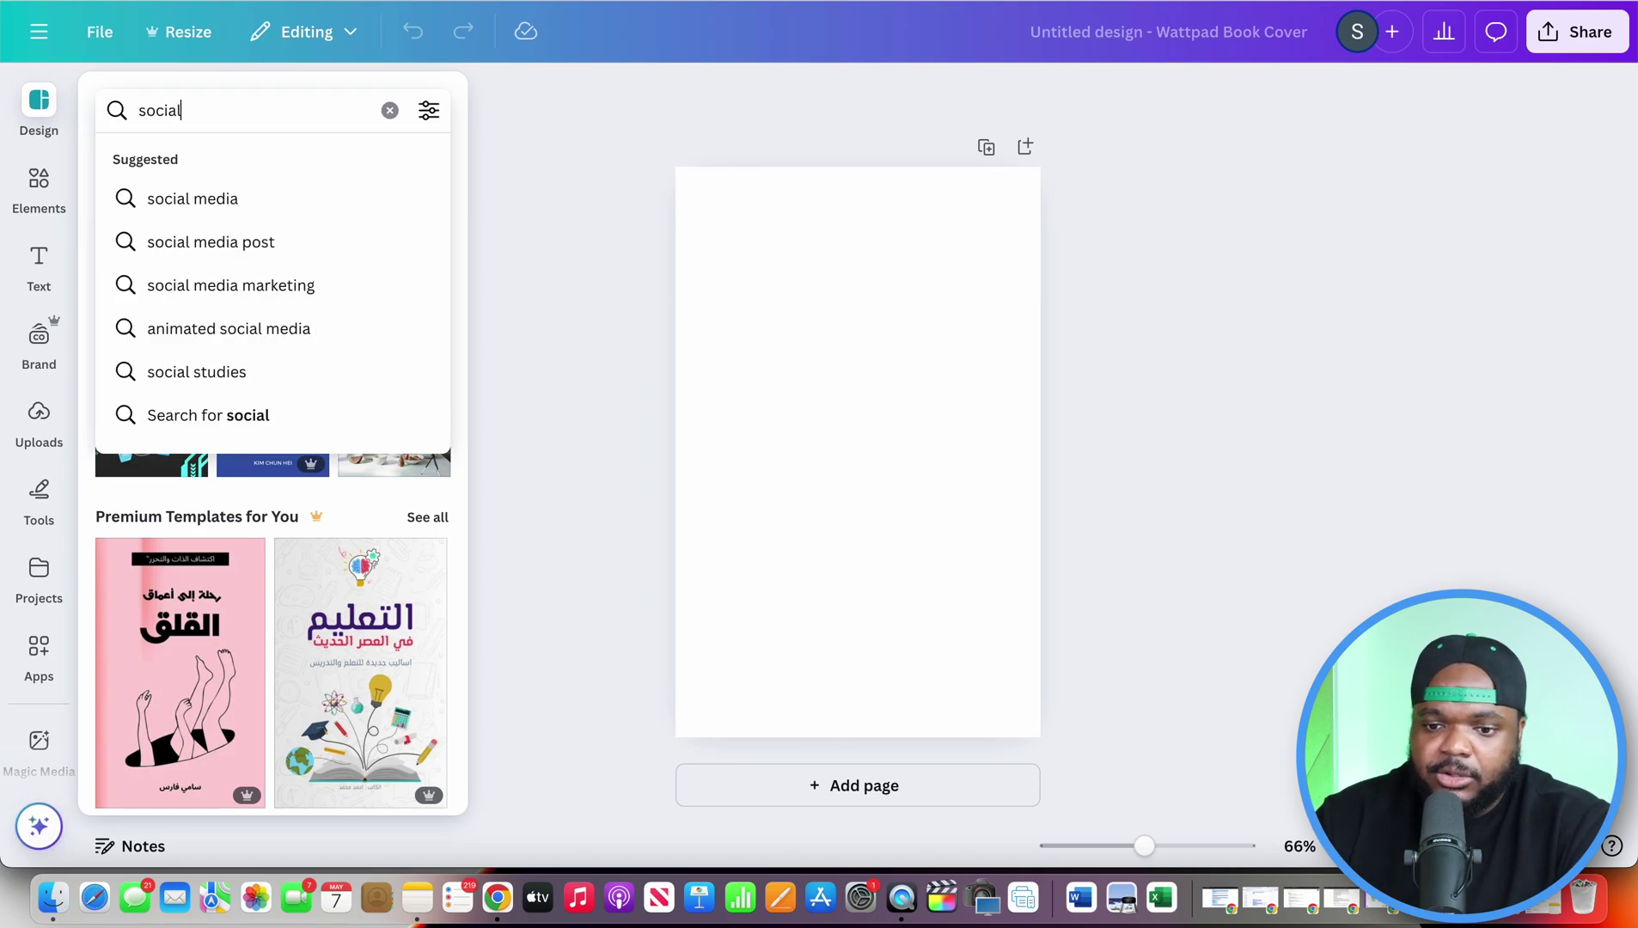
{"action": "type", "text": " media"}
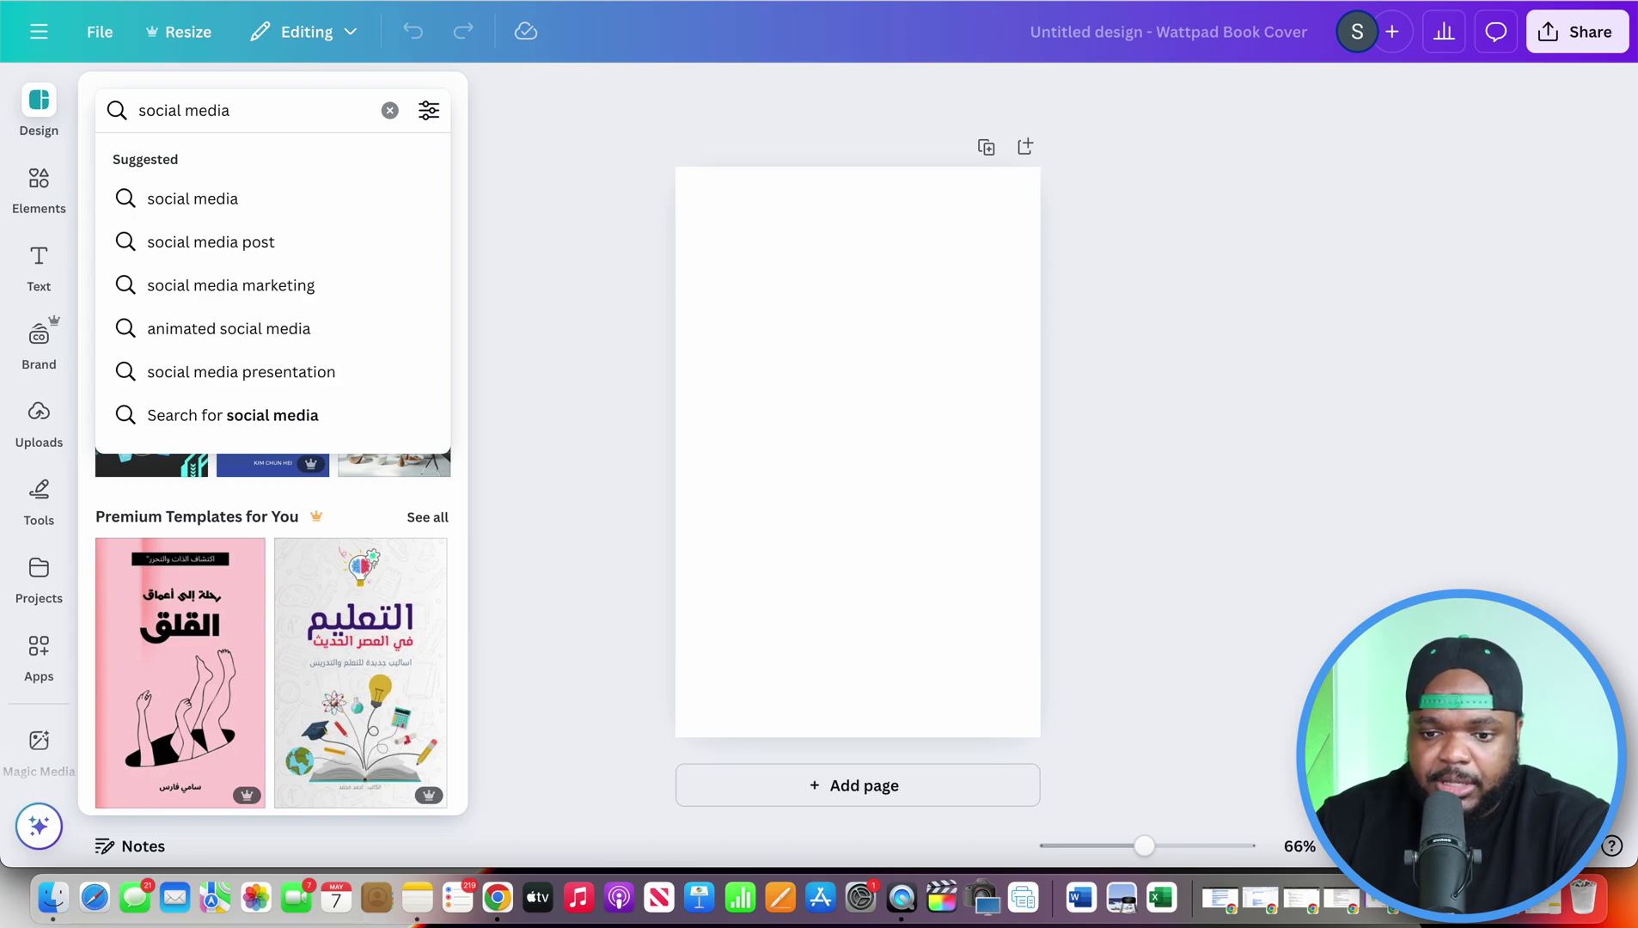
{"action": "key", "text": "Return"}
{"action": "scroll", "coordinate": [275, 334], "scroll_direction": "down", "scroll_amount": 5}
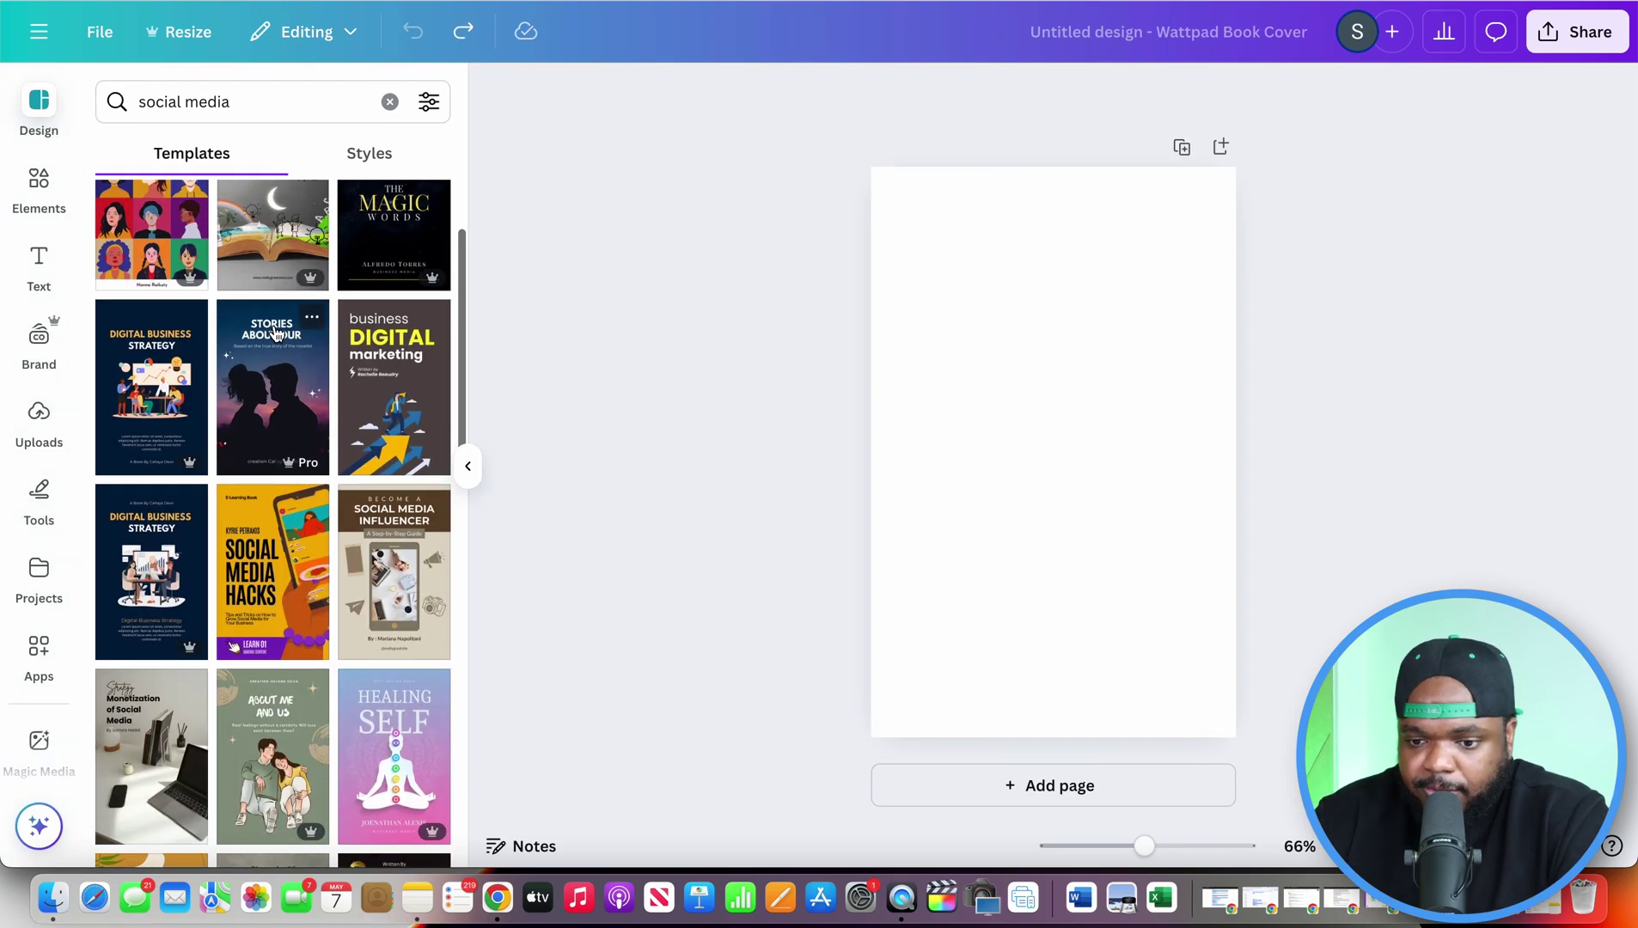
{"action": "scroll", "coordinate": [275, 334], "scroll_direction": "down", "scroll_amount": 8}
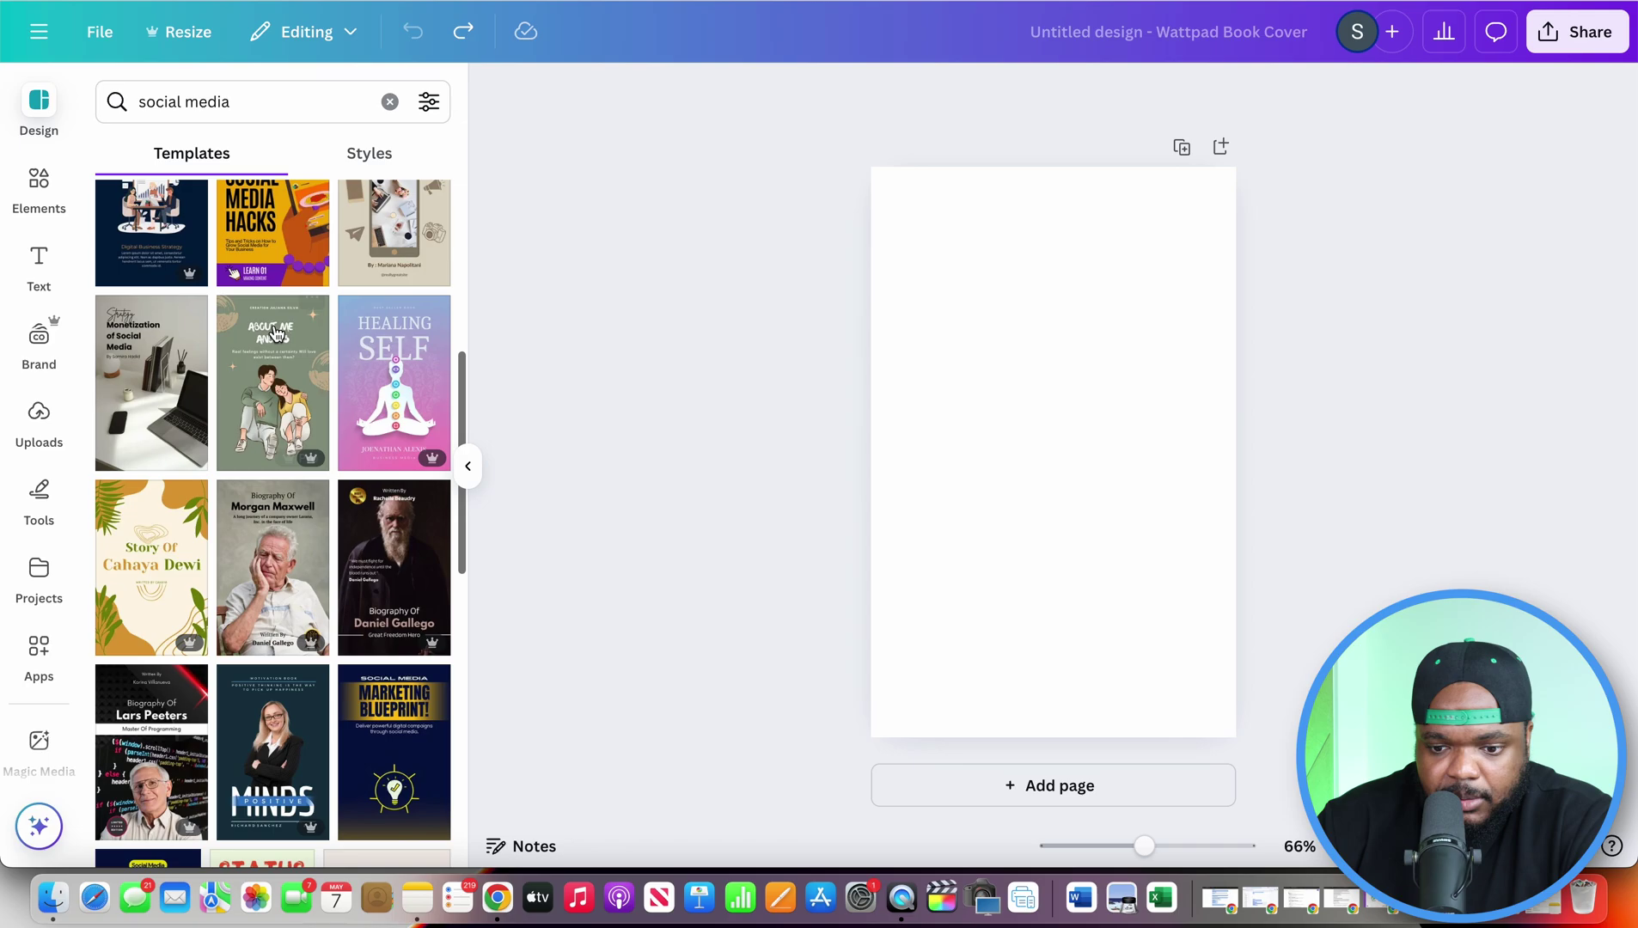
{"action": "left_click", "coordinate": [404, 427]}
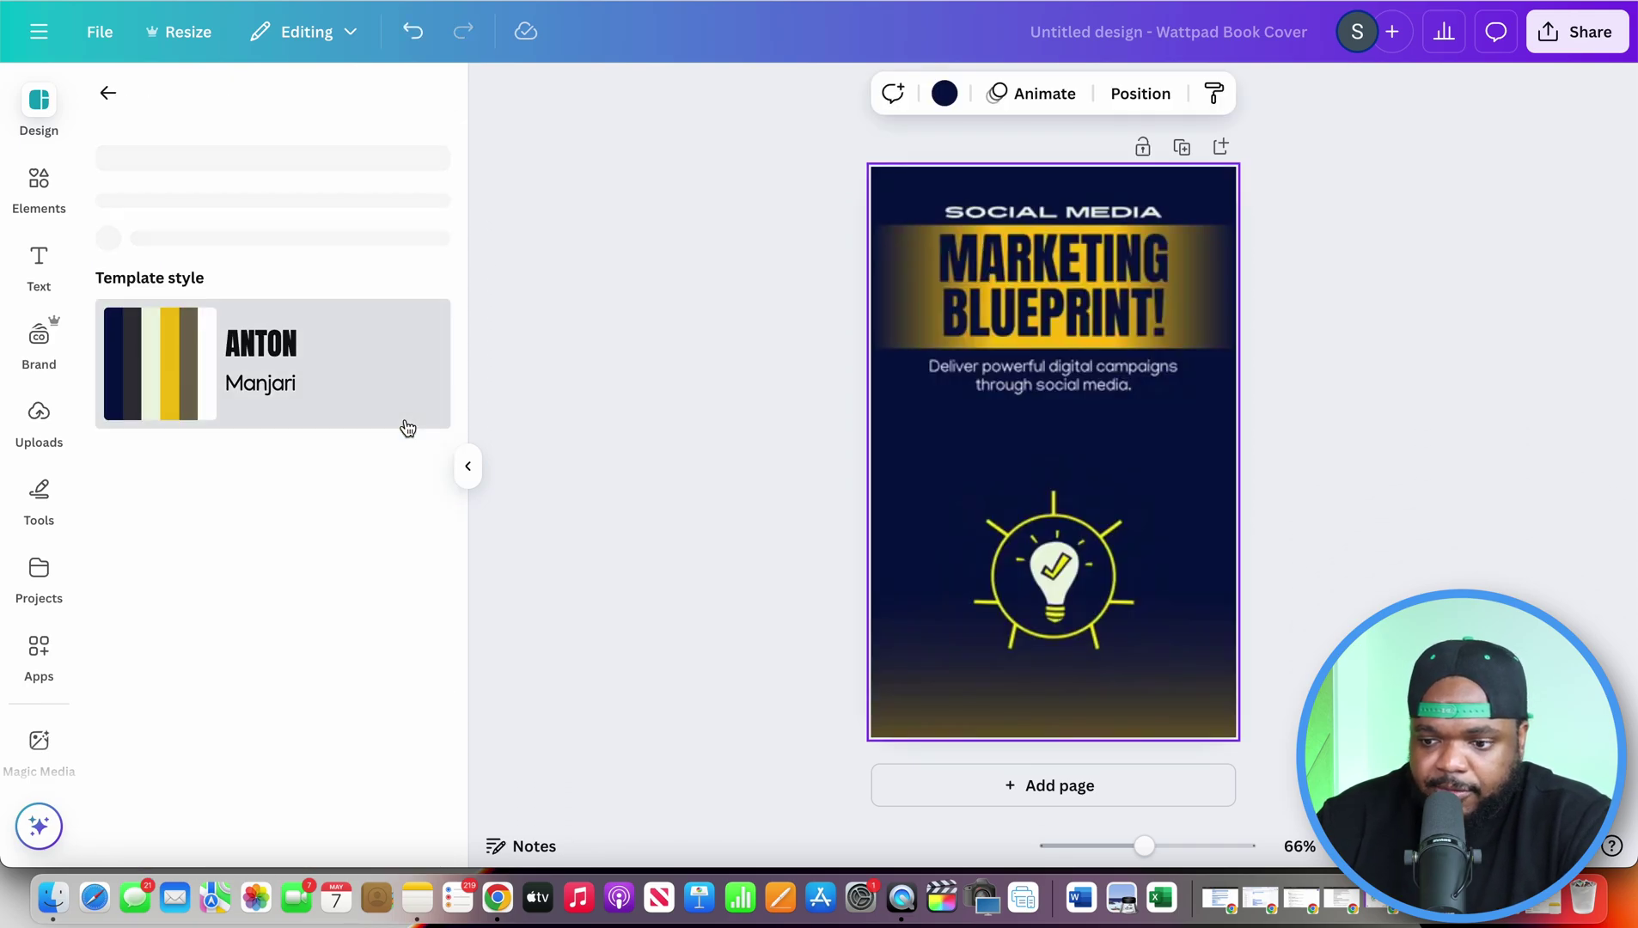
Replace the cover's light bulb and ring with the social media graphic of a hand holding a phone, centred in the lower half
{"action": "left_click", "coordinate": [38, 184]}
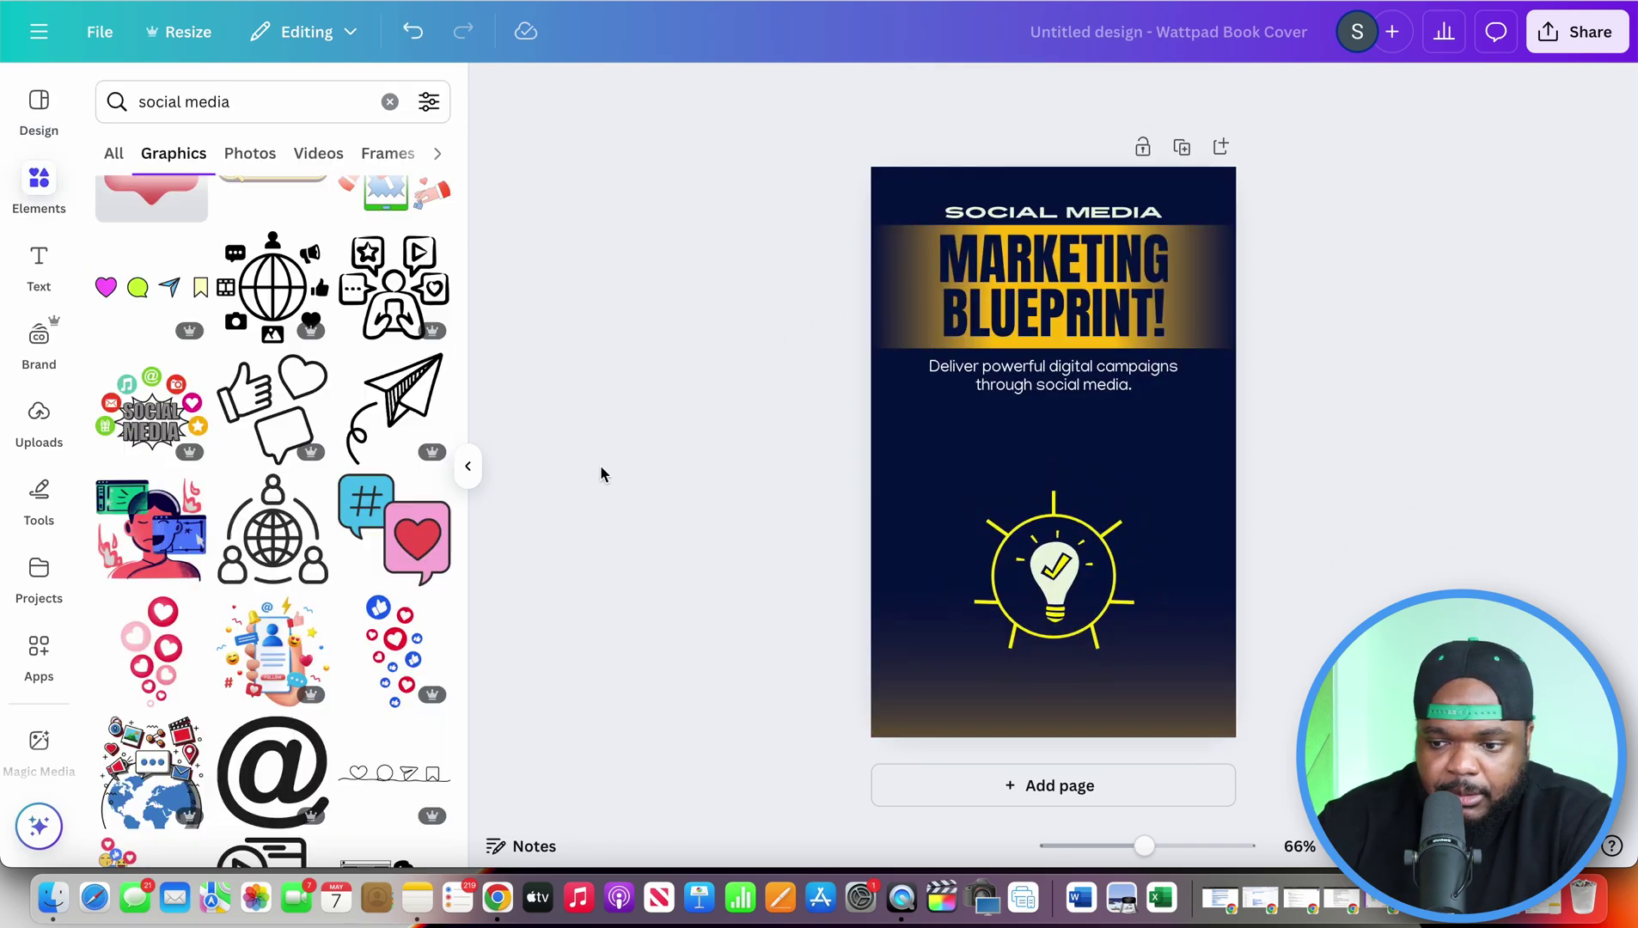
{"action": "left_click", "coordinate": [1054, 574]}
{"action": "key", "text": "Delete"}
{"action": "left_click", "coordinate": [1049, 567]}
{"action": "key", "text": "Delete"}
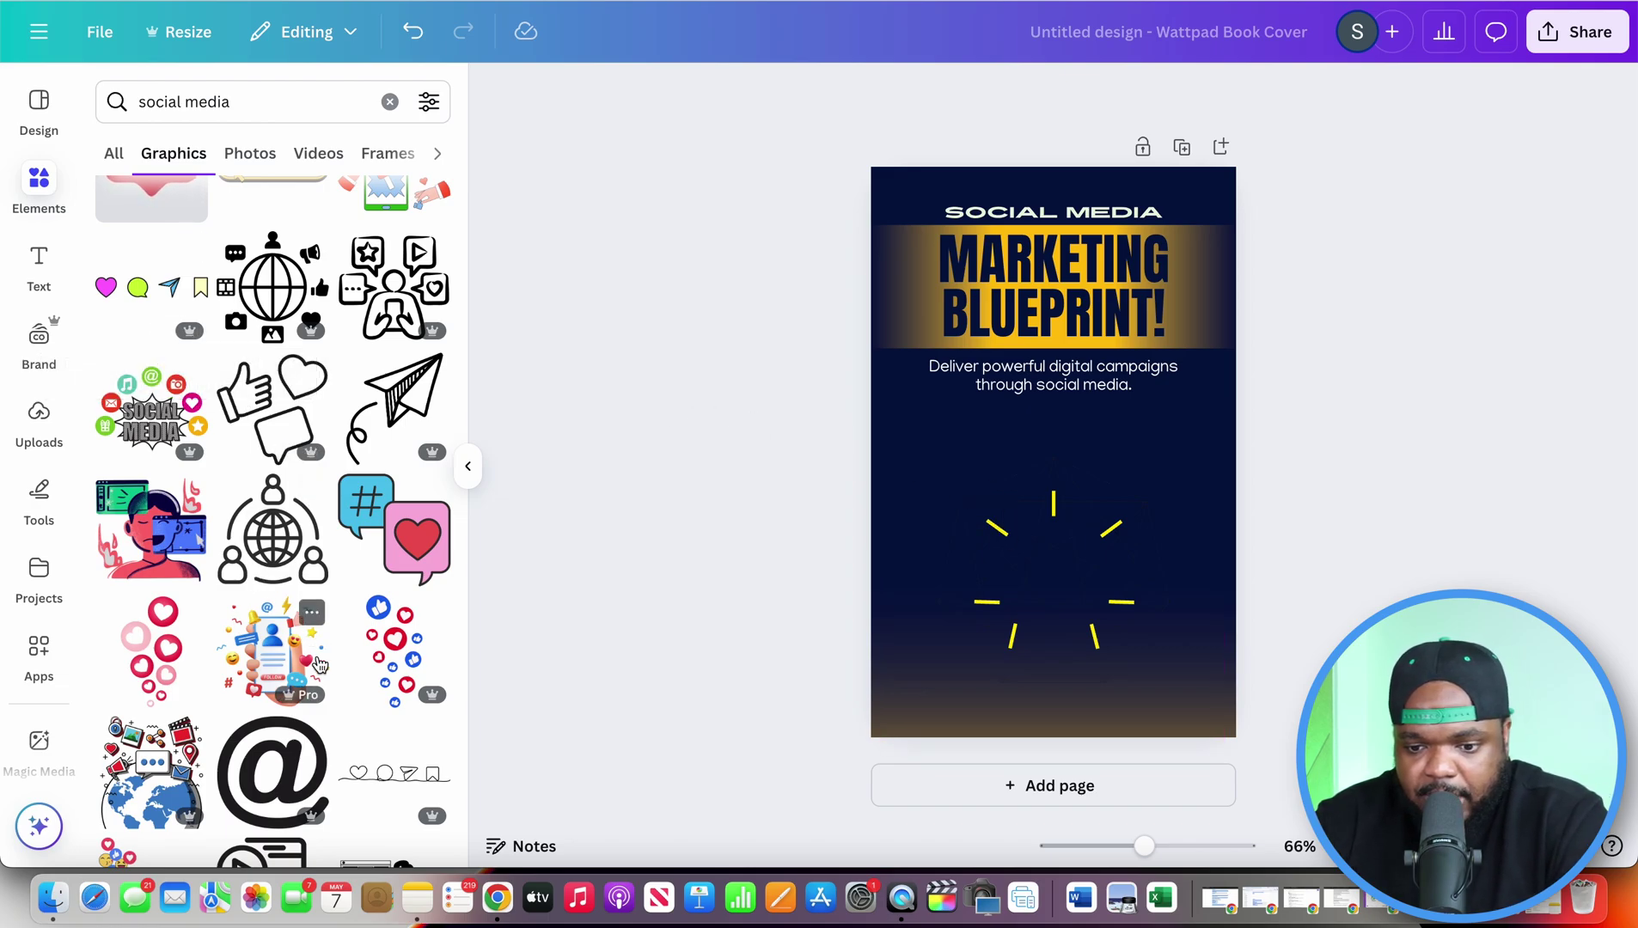
{"action": "left_click", "coordinate": [318, 664]}
{"action": "left_click_drag", "start_coordinate": [1051, 470], "coordinate": [1051, 608]}
{"action": "mouse_move", "coordinate": [1186, 477]}
{"action": "left_mouse_down"}
{"action": "mouse_move", "coordinate": [1146, 469]}
{"action": "mouse_move", "coordinate": [1192, 432]}
{"action": "mouse_move", "coordinate": [1163, 469]}
{"action": "left_mouse_up"}
{"action": "left_click_drag", "start_coordinate": [1063, 570], "coordinate": [1087, 558]}
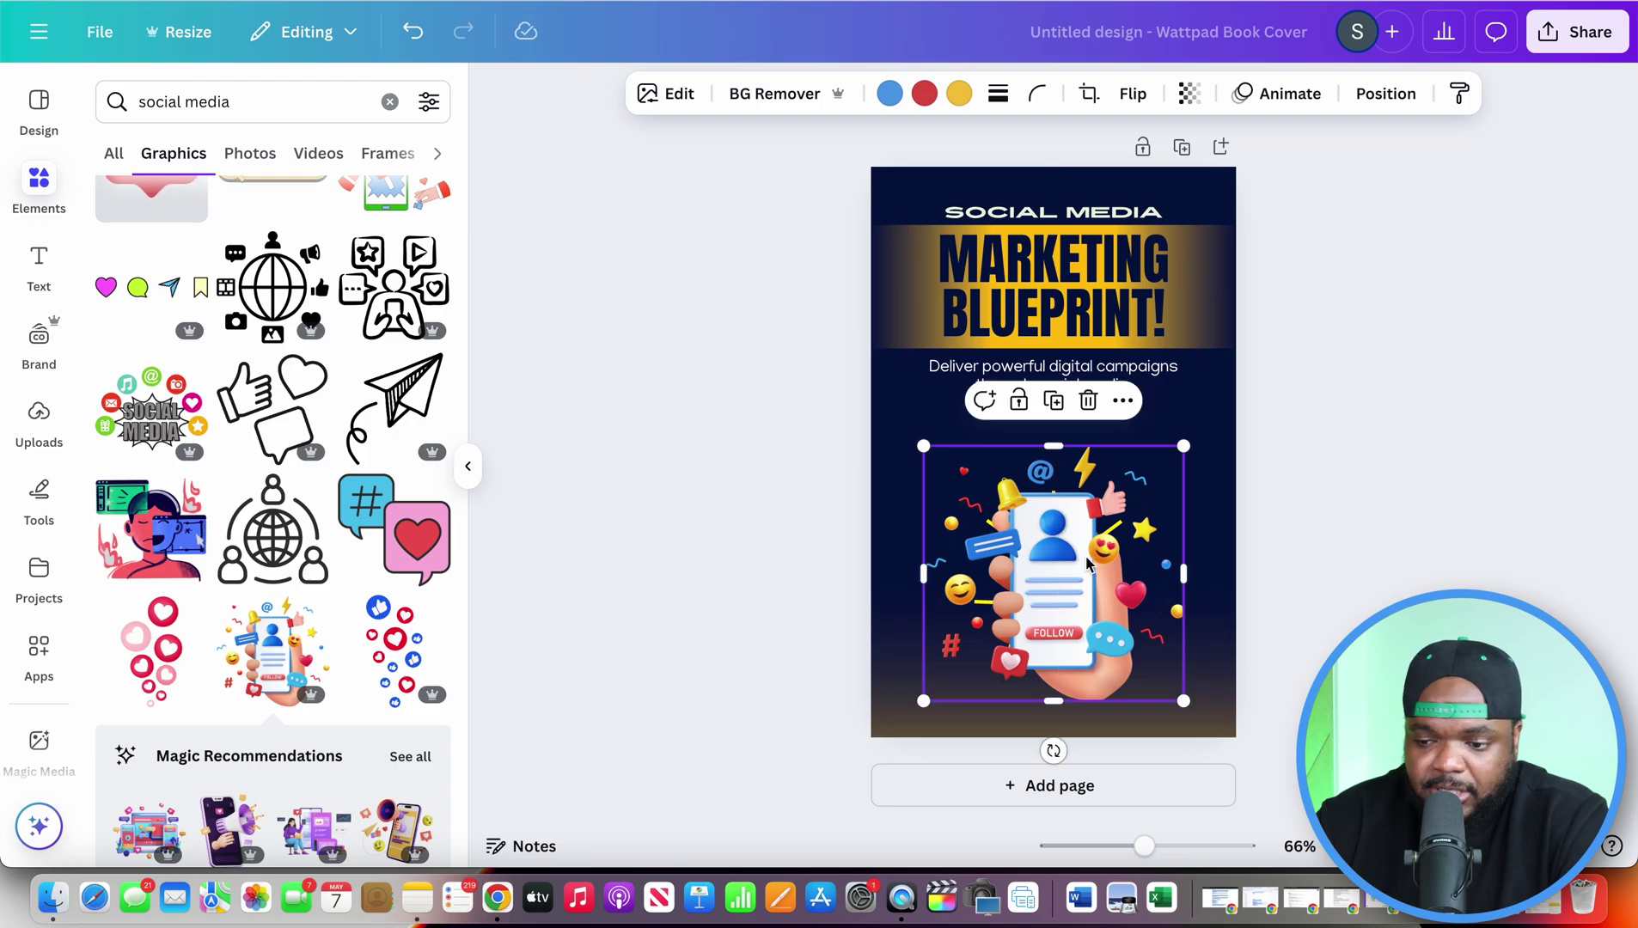
{"action": "left_click", "coordinate": [1448, 440]}
Change the cover's main title to "SOCIAL MEDIA" and the small heading above it to "FOR BEGINNERS"
{"action": "left_click", "coordinate": [1018, 256]}
{"action": "left_click", "coordinate": [1016, 257]}
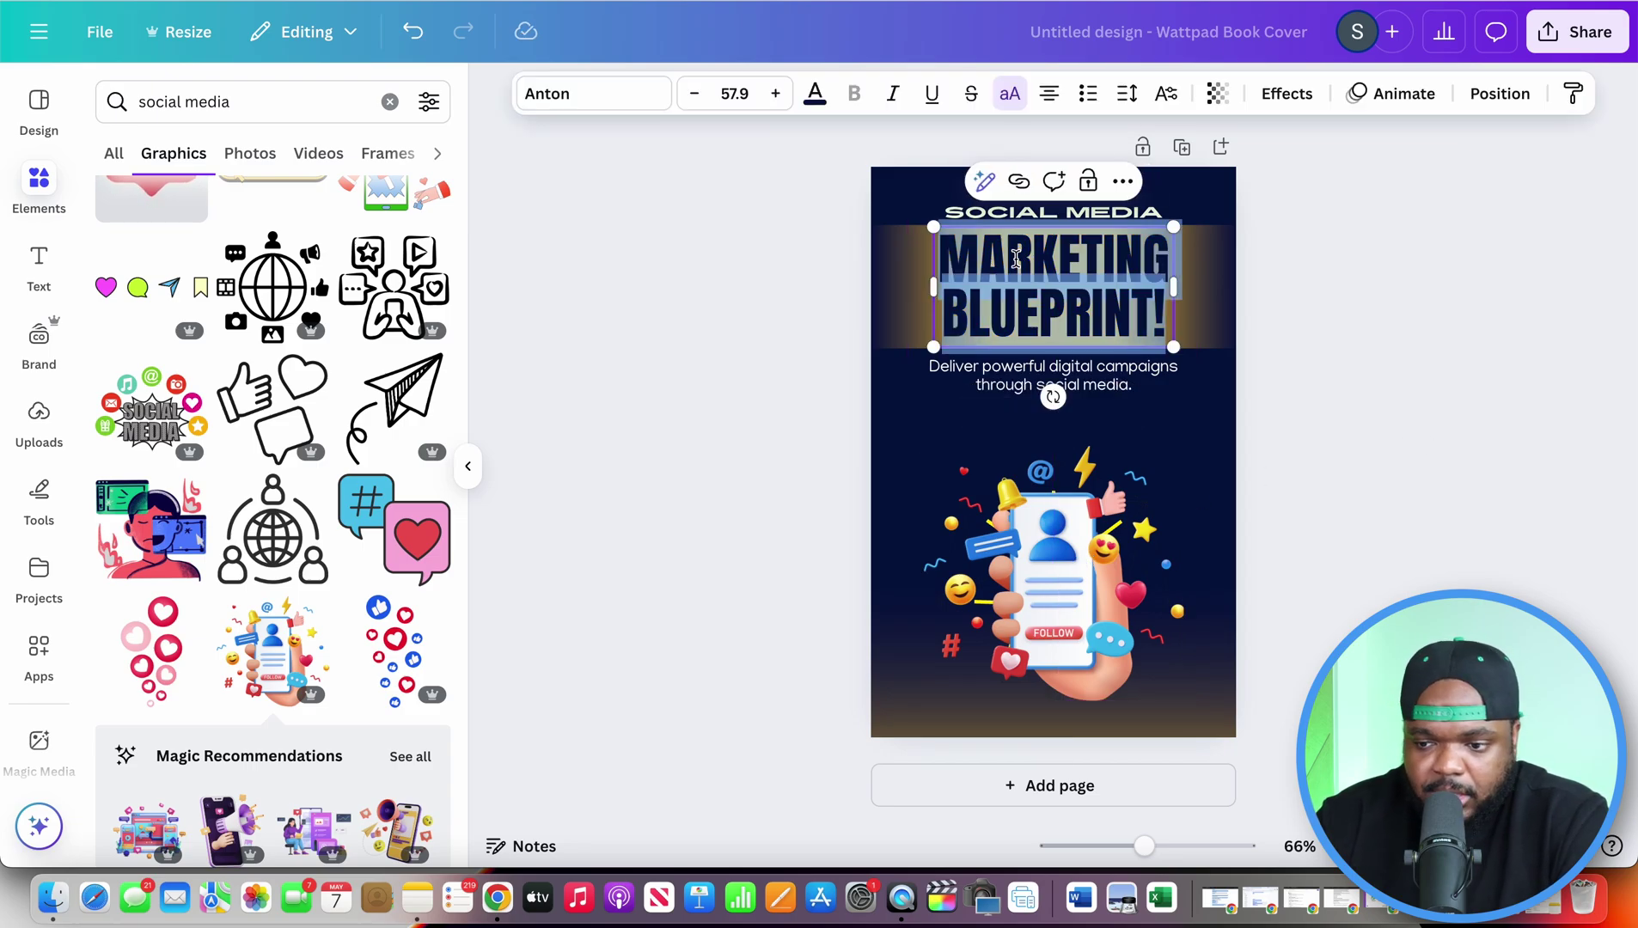
{"action": "type", "text": "SOCIAL ME"}
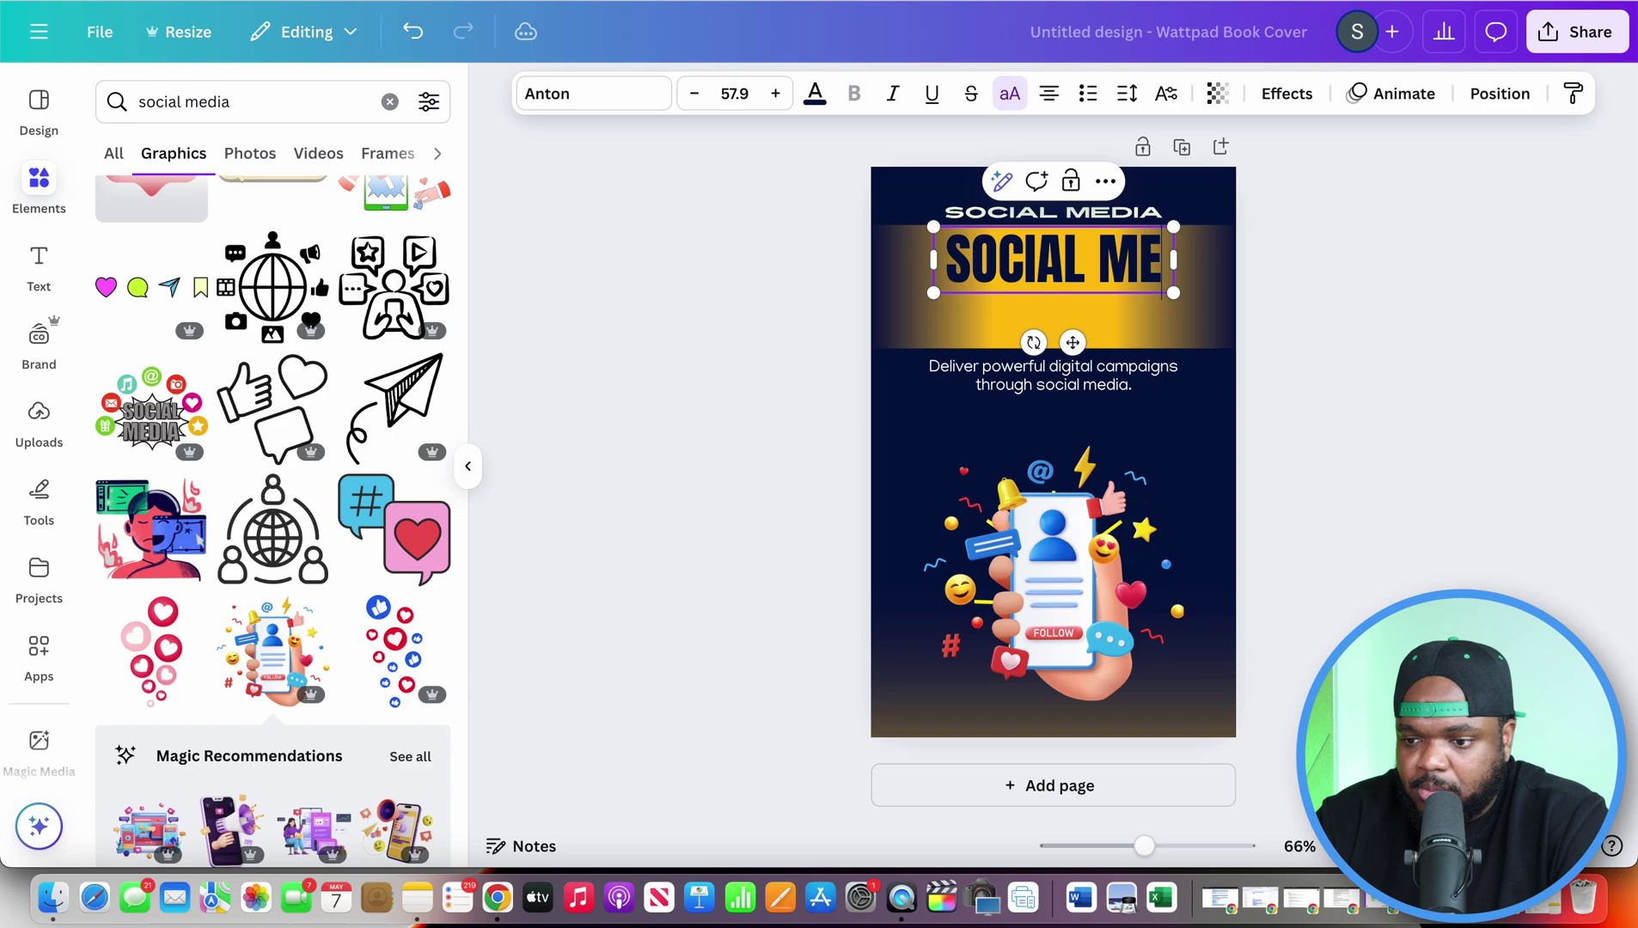
{"action": "type", "text": "DIA"}
{"action": "left_click", "coordinate": [1063, 211]}
{"action": "left_click", "coordinate": [1063, 211]}
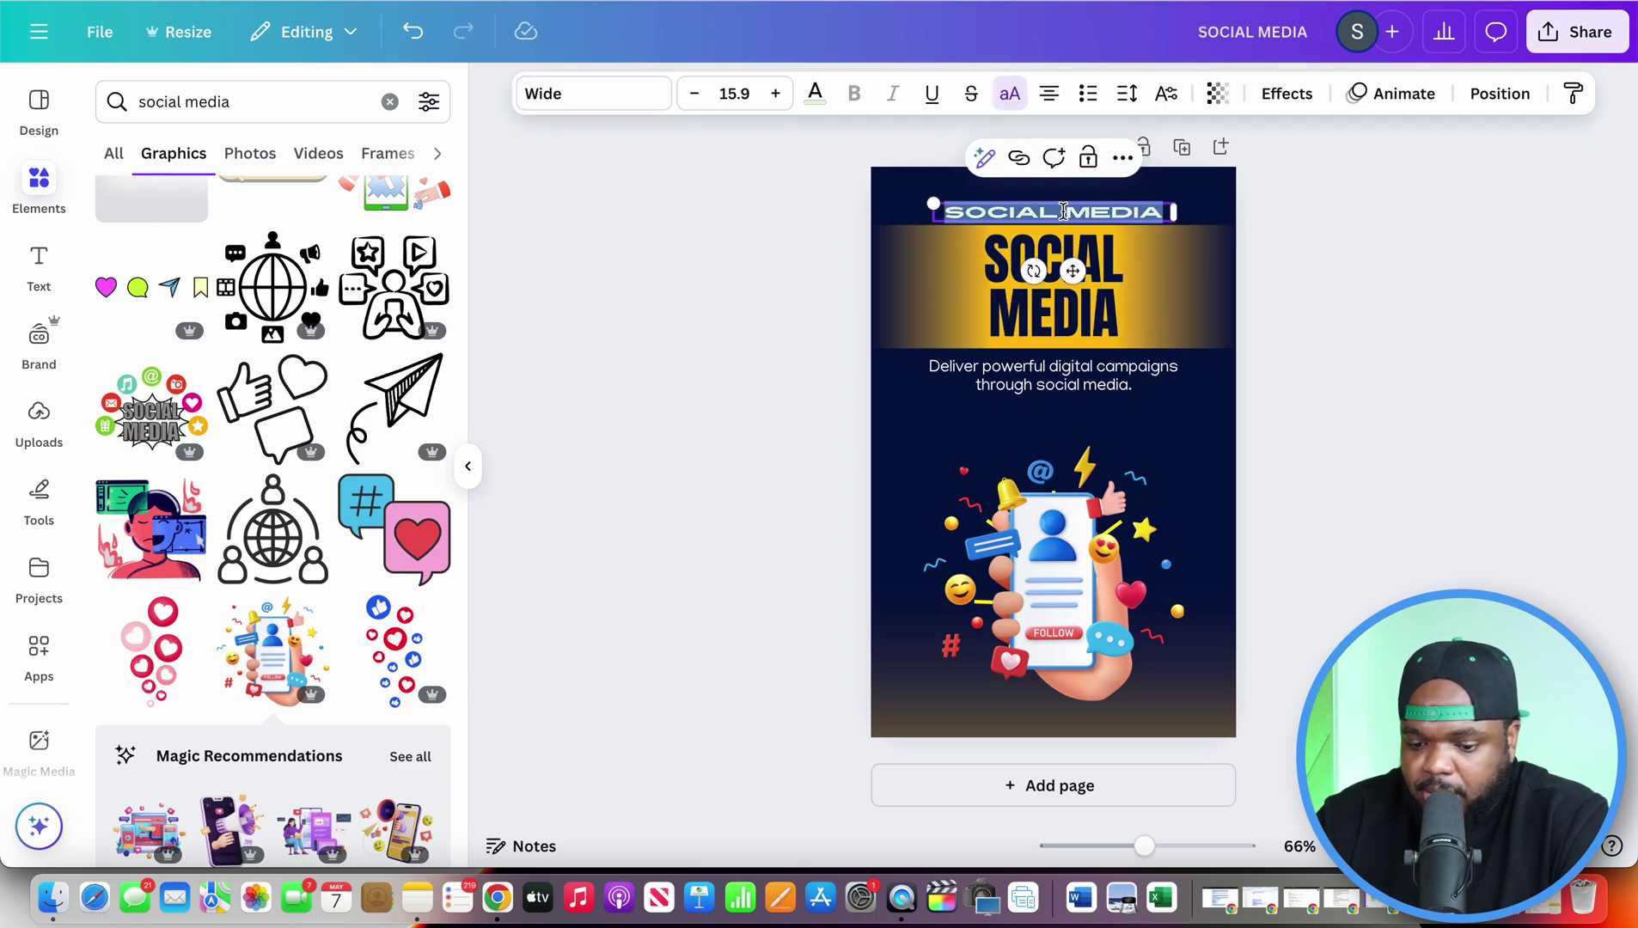
{"action": "type", "text": "FOR B"}
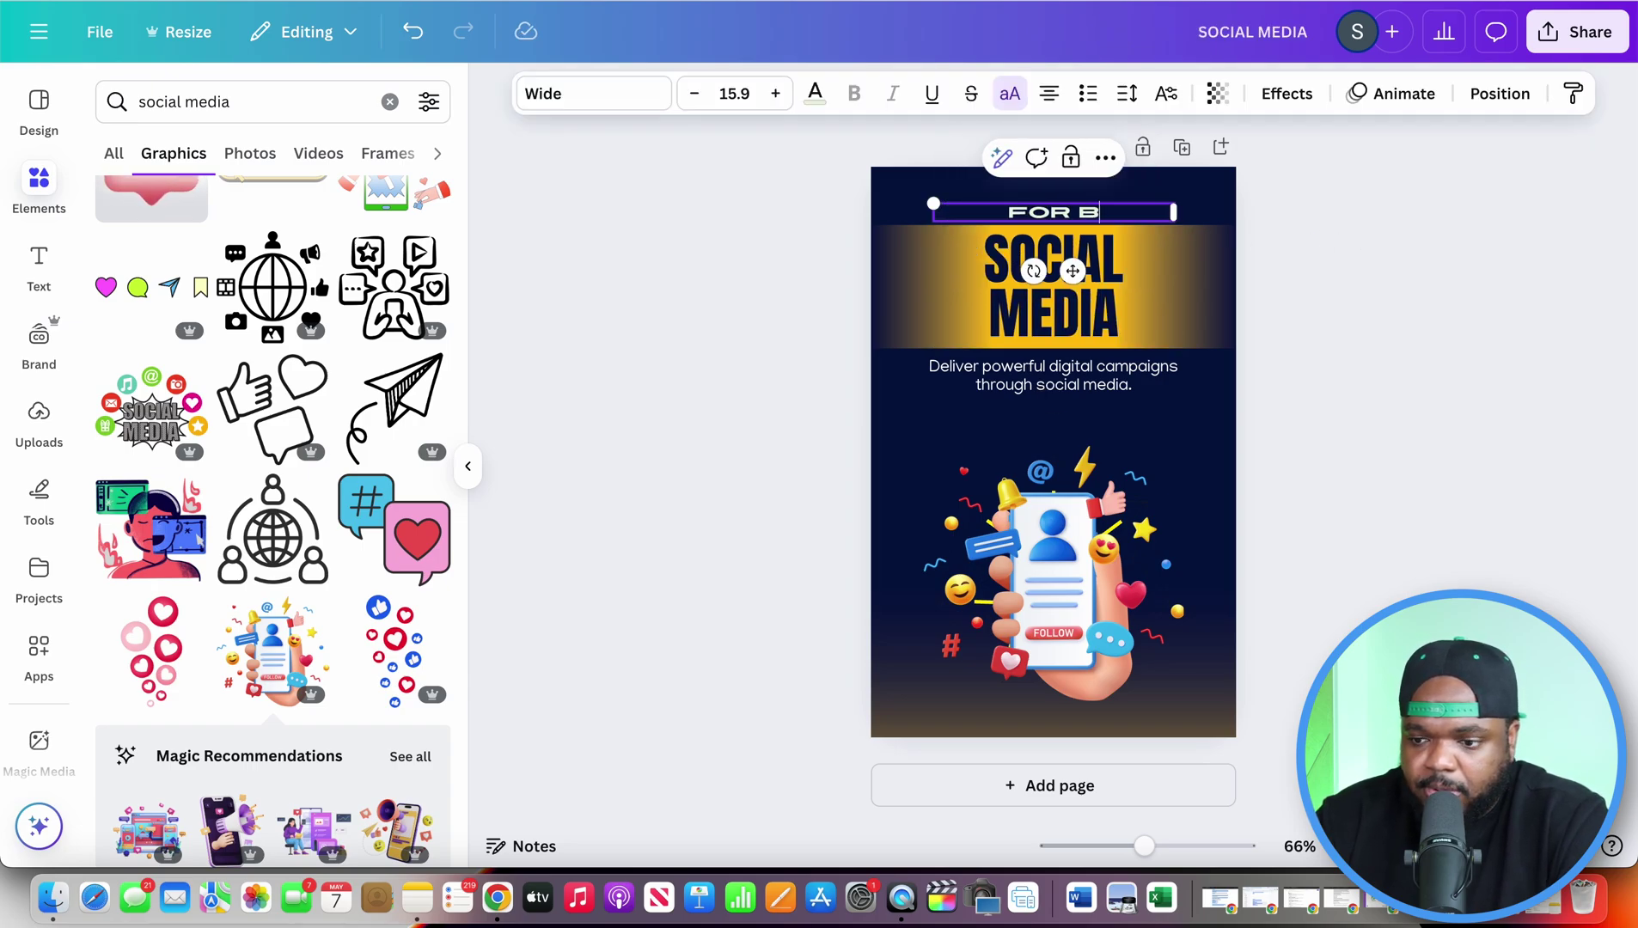
{"action": "type", "text": "EGINNERS"}
Replace the cover's subtitle with "How to get started with Social Media" and download the finished cover
{"action": "double_click", "coordinate": [1053, 374]}
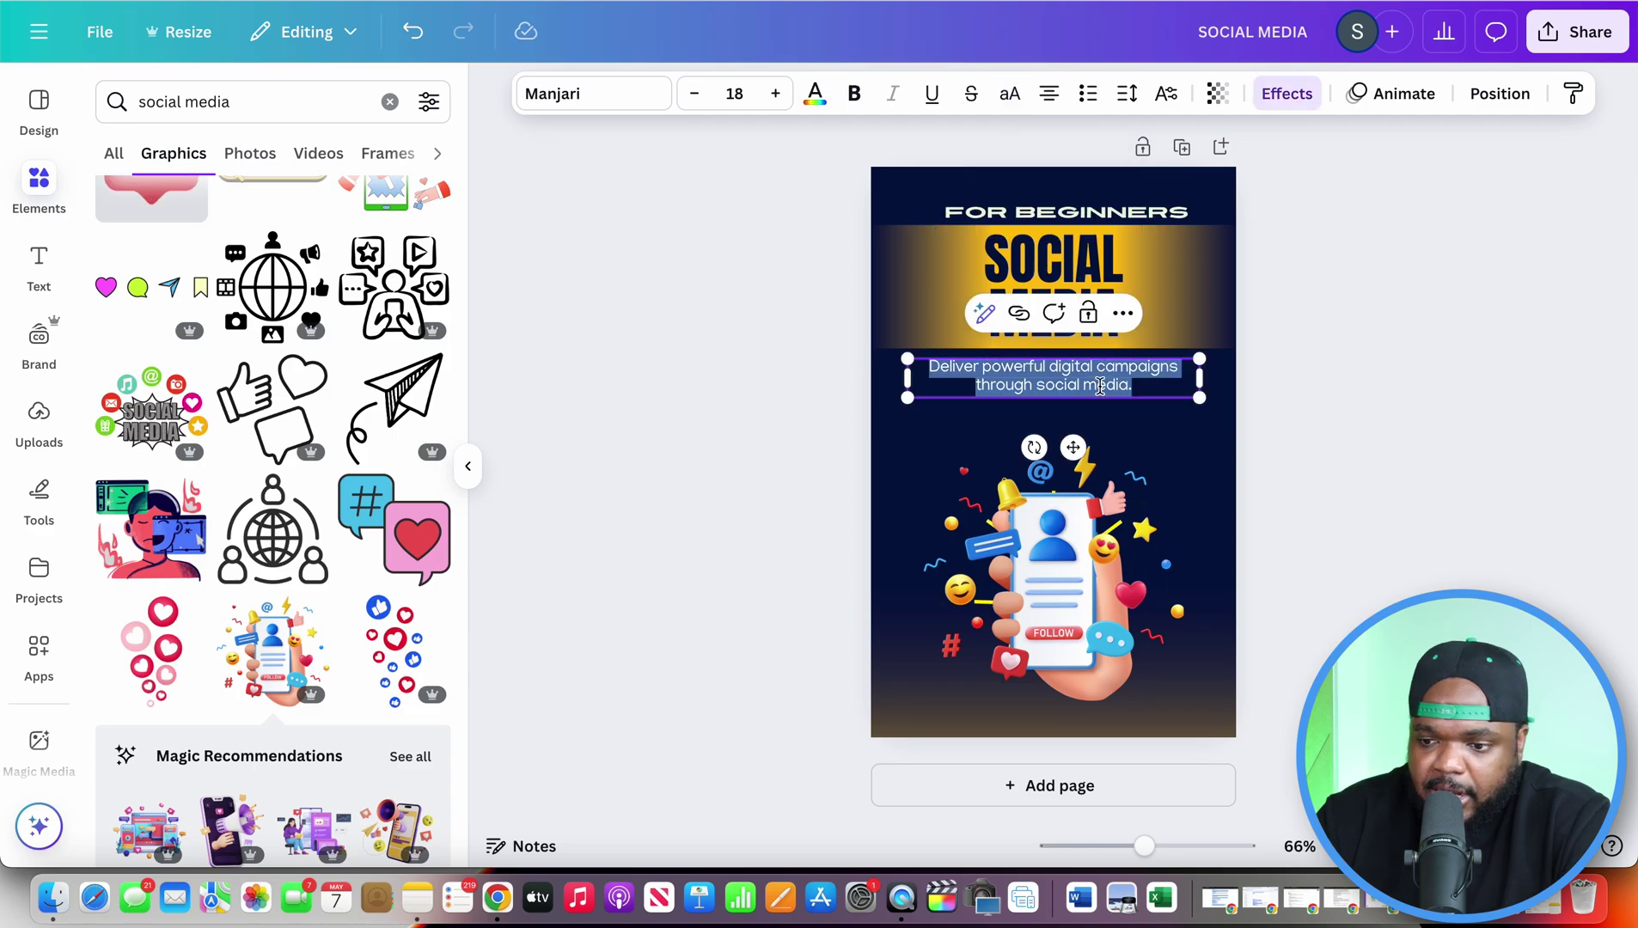
{"action": "type", "text": "How"}
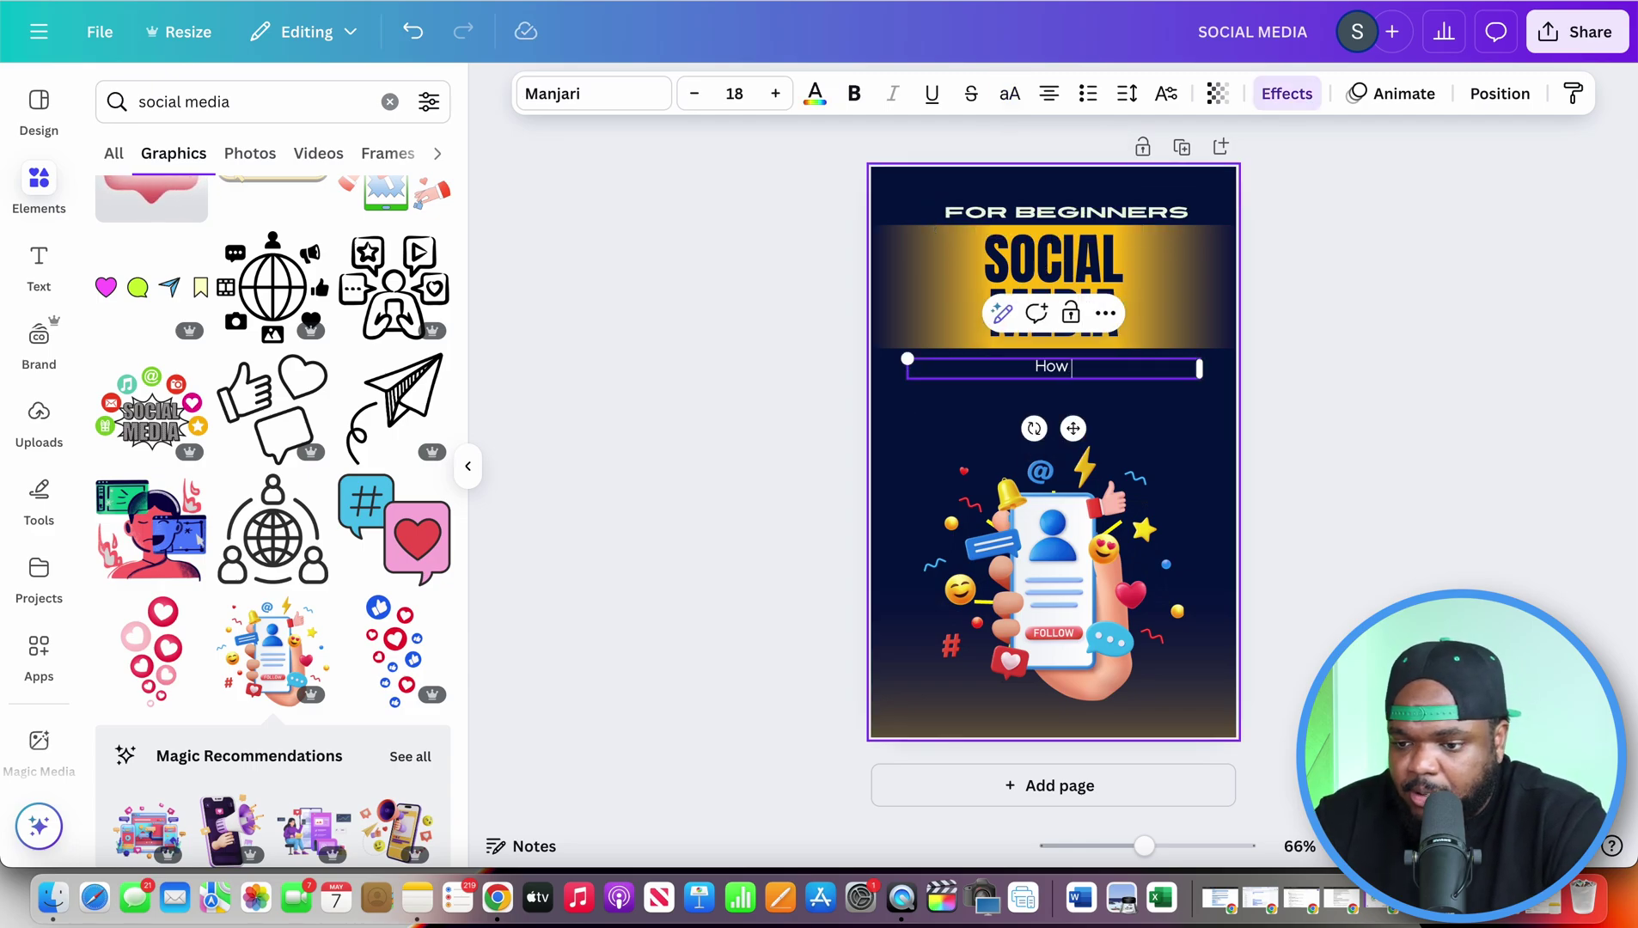
{"action": "type", "text": " to get sta"}
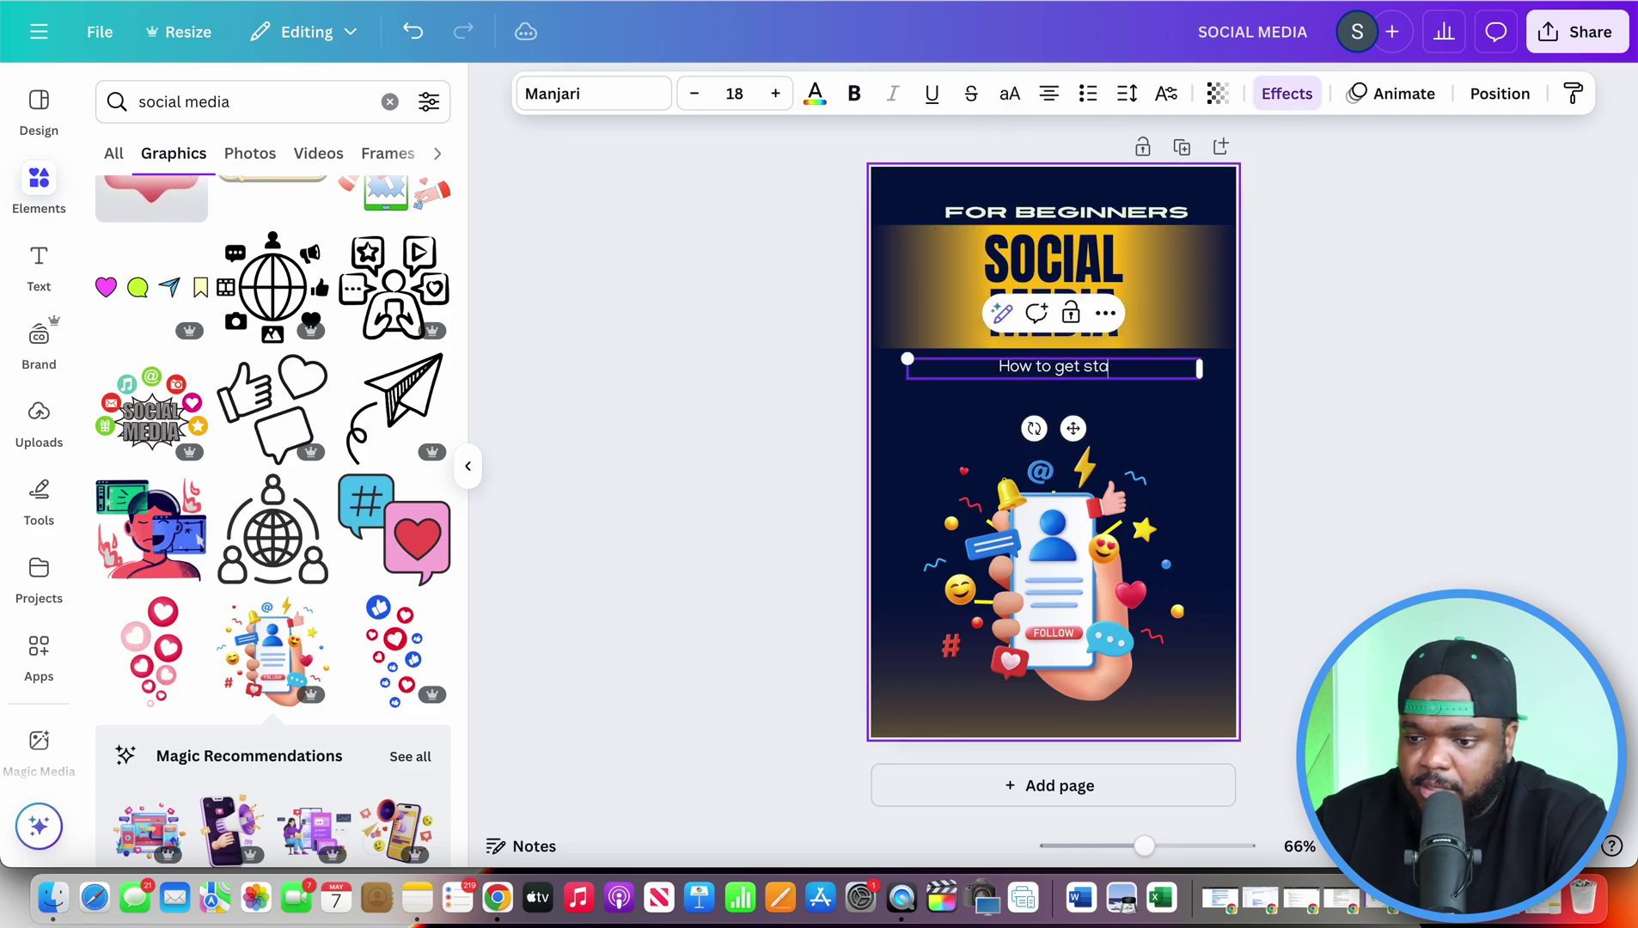
{"action": "type", "text": "rted with Social Media"}
{"action": "left_click", "coordinate": [1431, 422]}
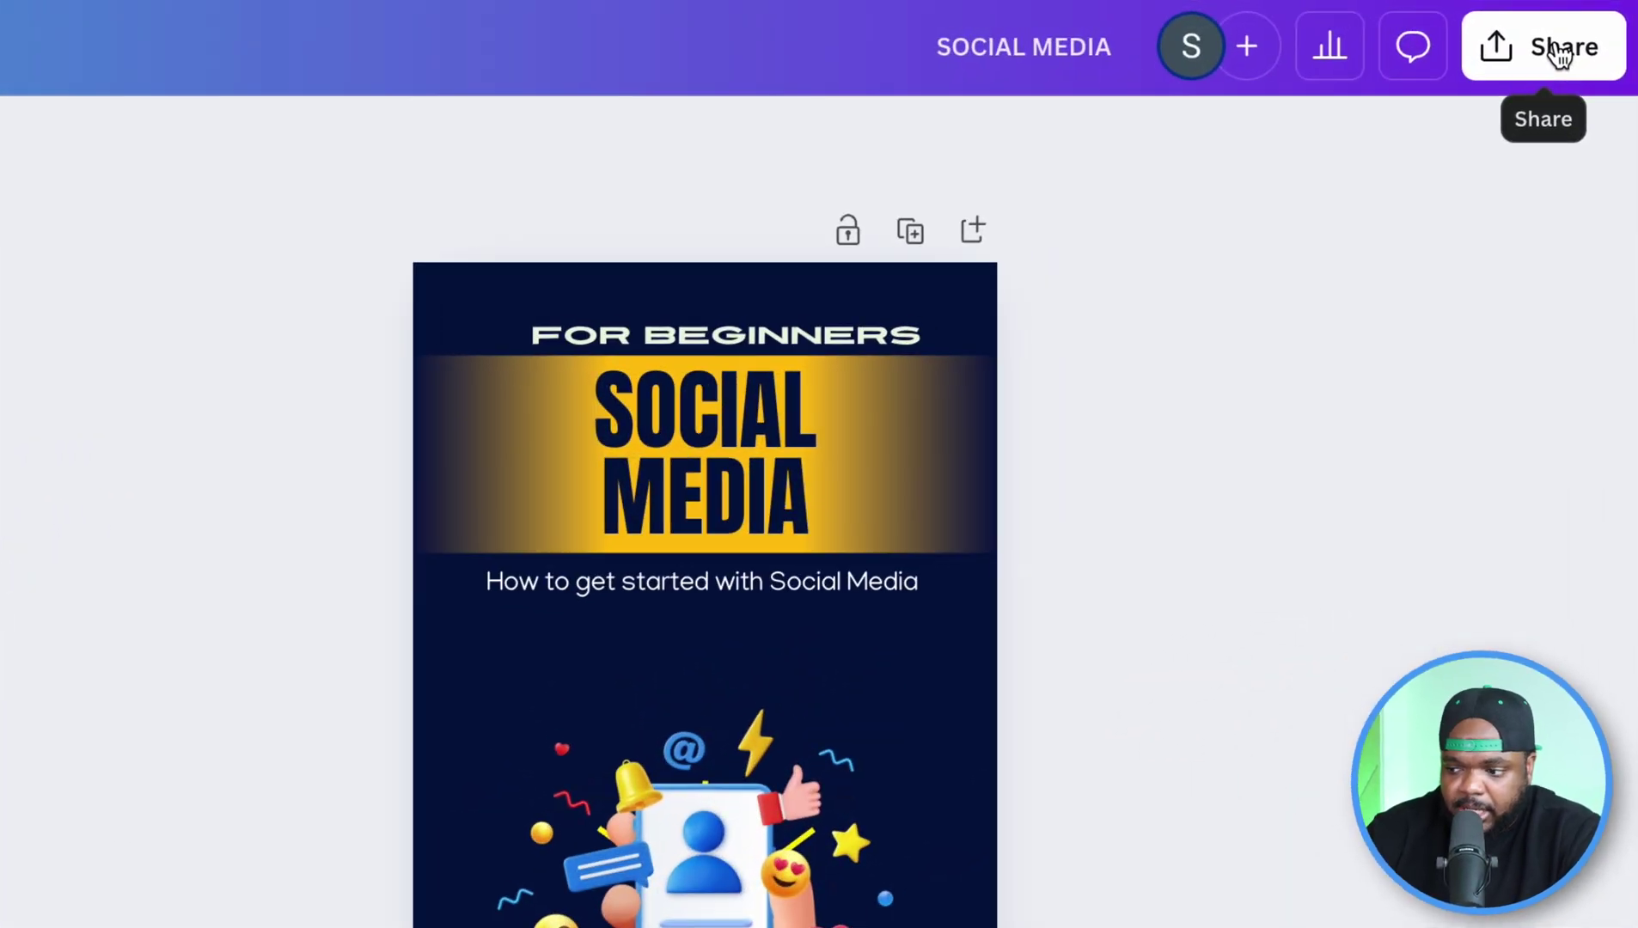
{"action": "left_click", "coordinate": [1592, 33]}
{"action": "left_click", "coordinate": [1263, 486]}
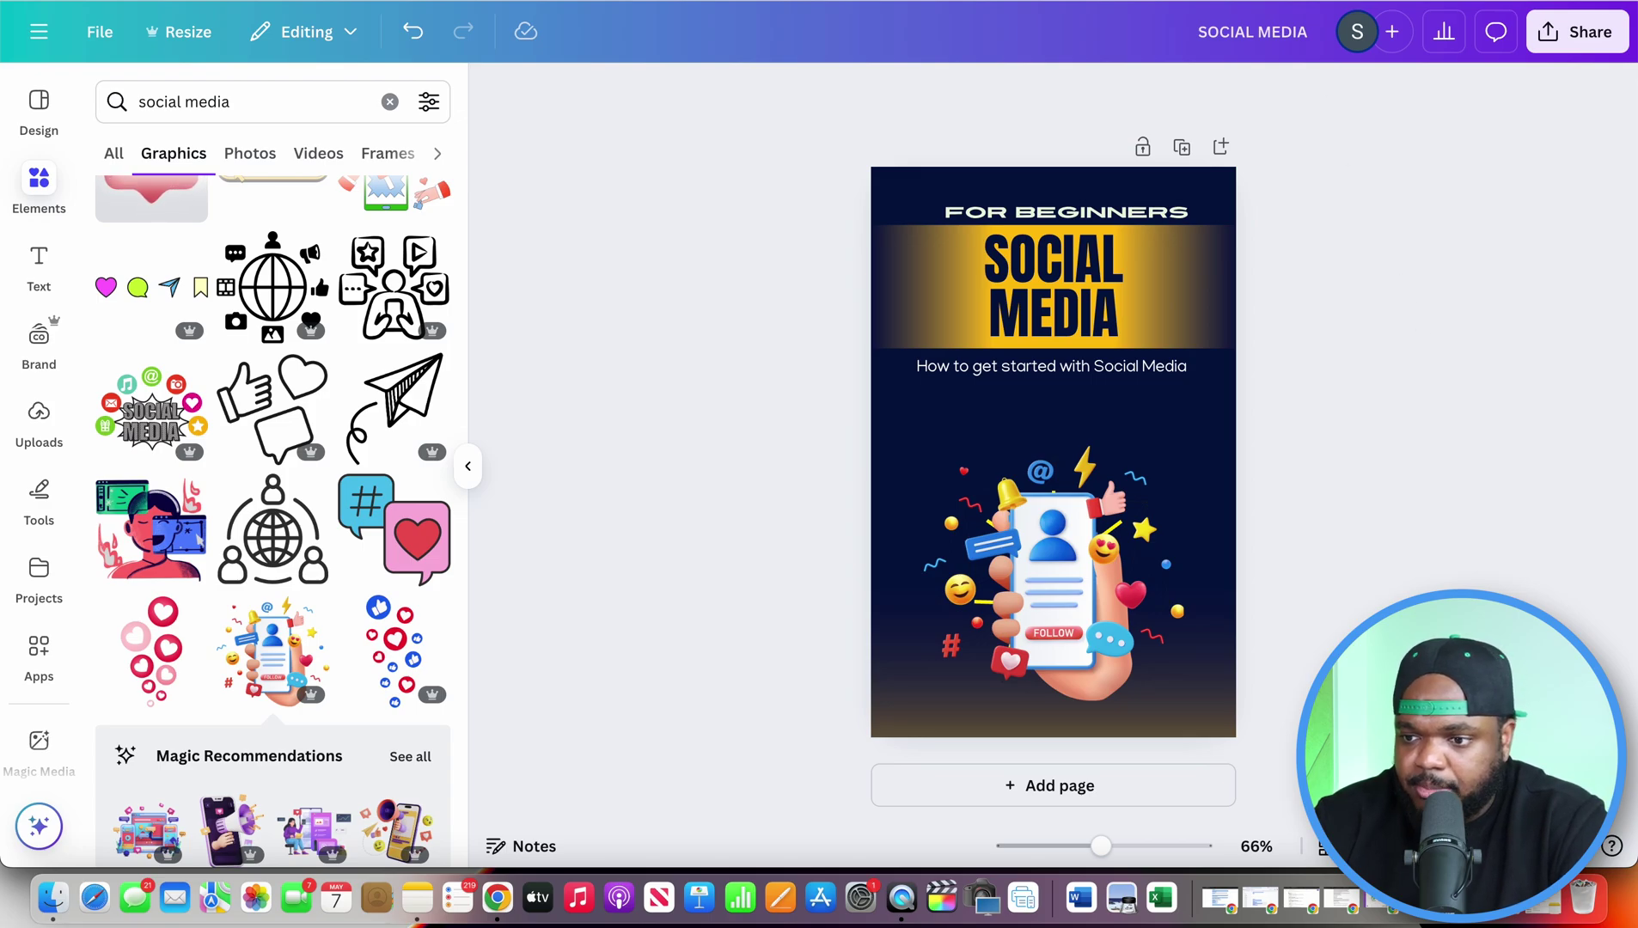
Switch to the Hostinger Website Builder and delete all the placeholder Social Media Marketing eBook products from the store
{"action": "left_click", "coordinate": [1288, 2]}
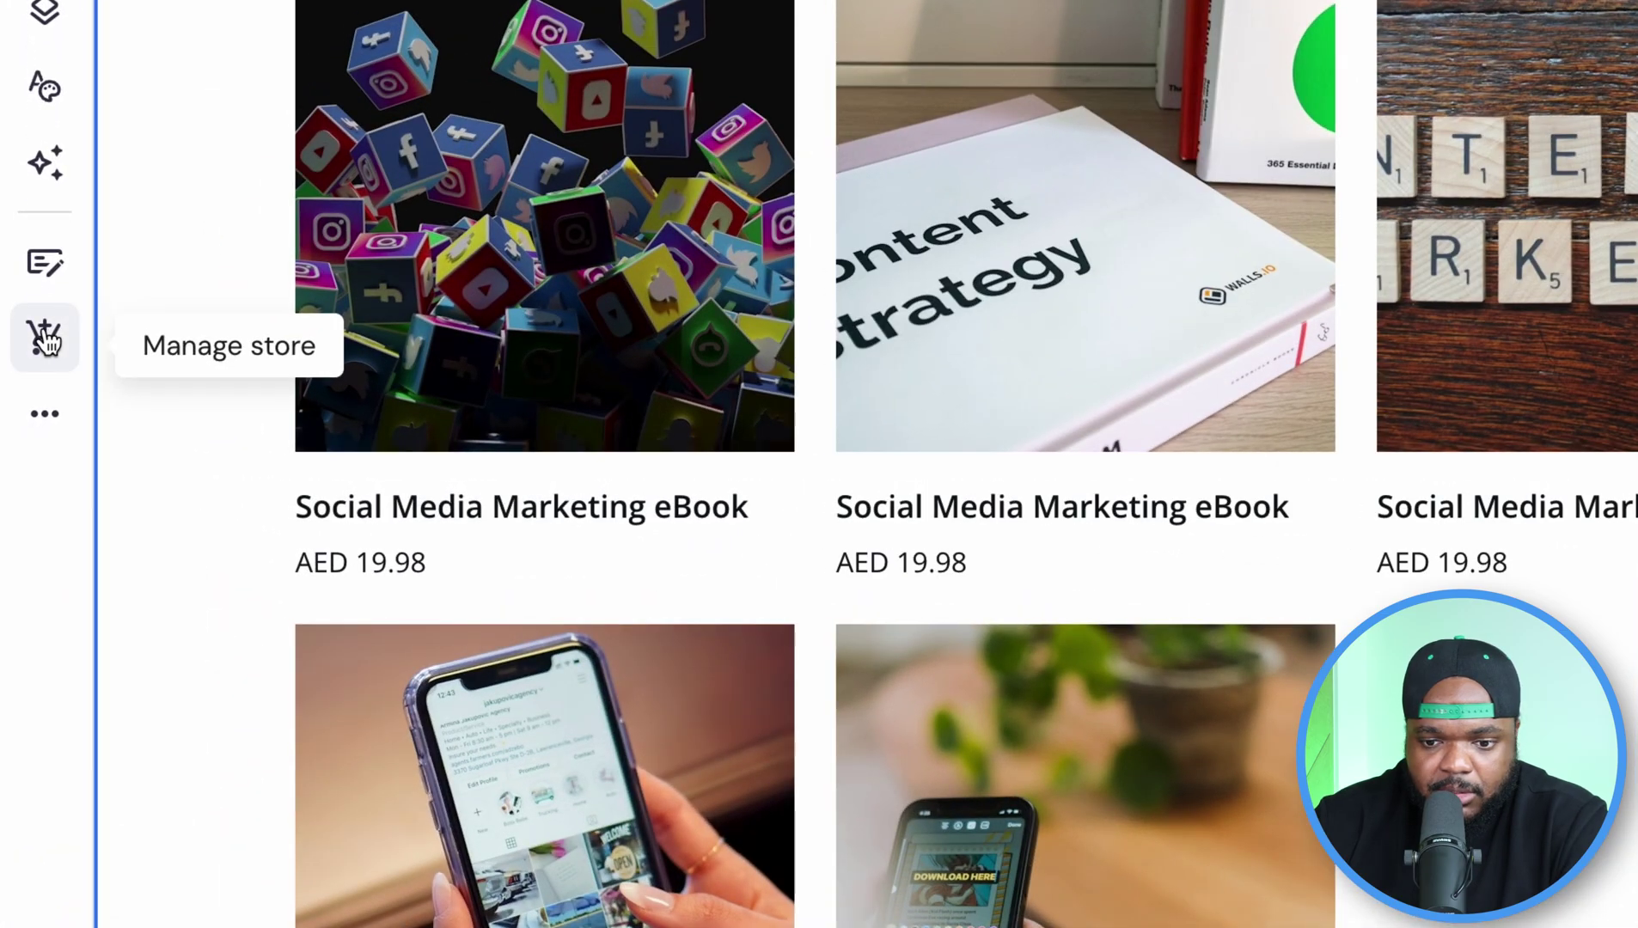
{"action": "left_click", "coordinate": [30, 384]}
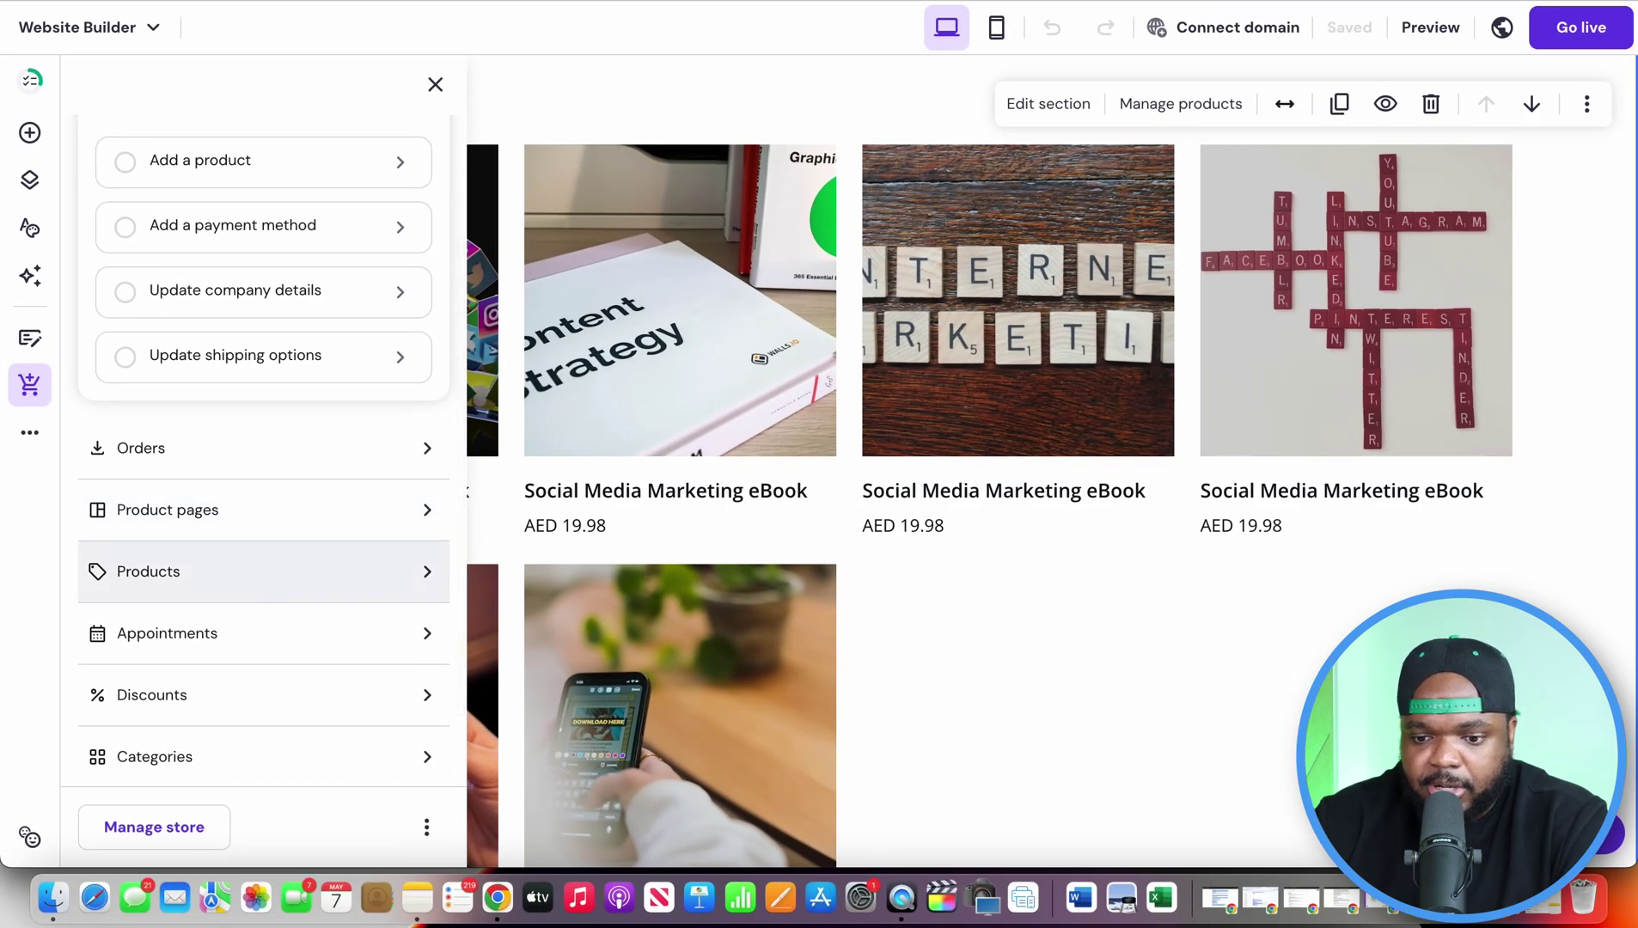
{"action": "left_click", "coordinate": [270, 574]}
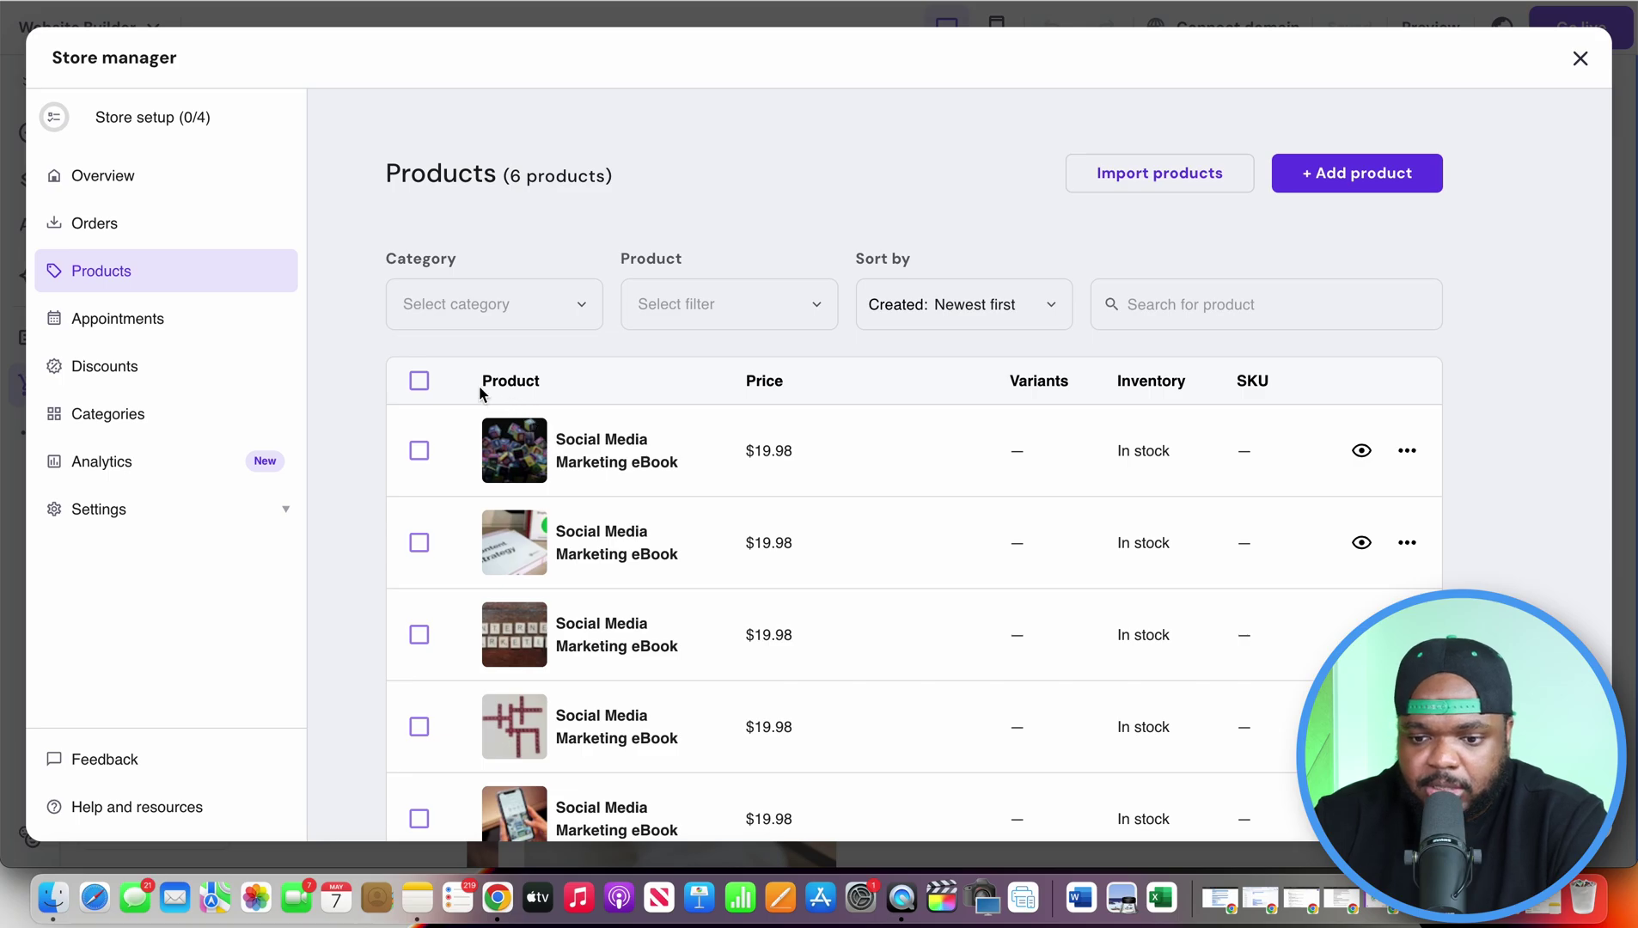
{"action": "left_click", "coordinate": [418, 381]}
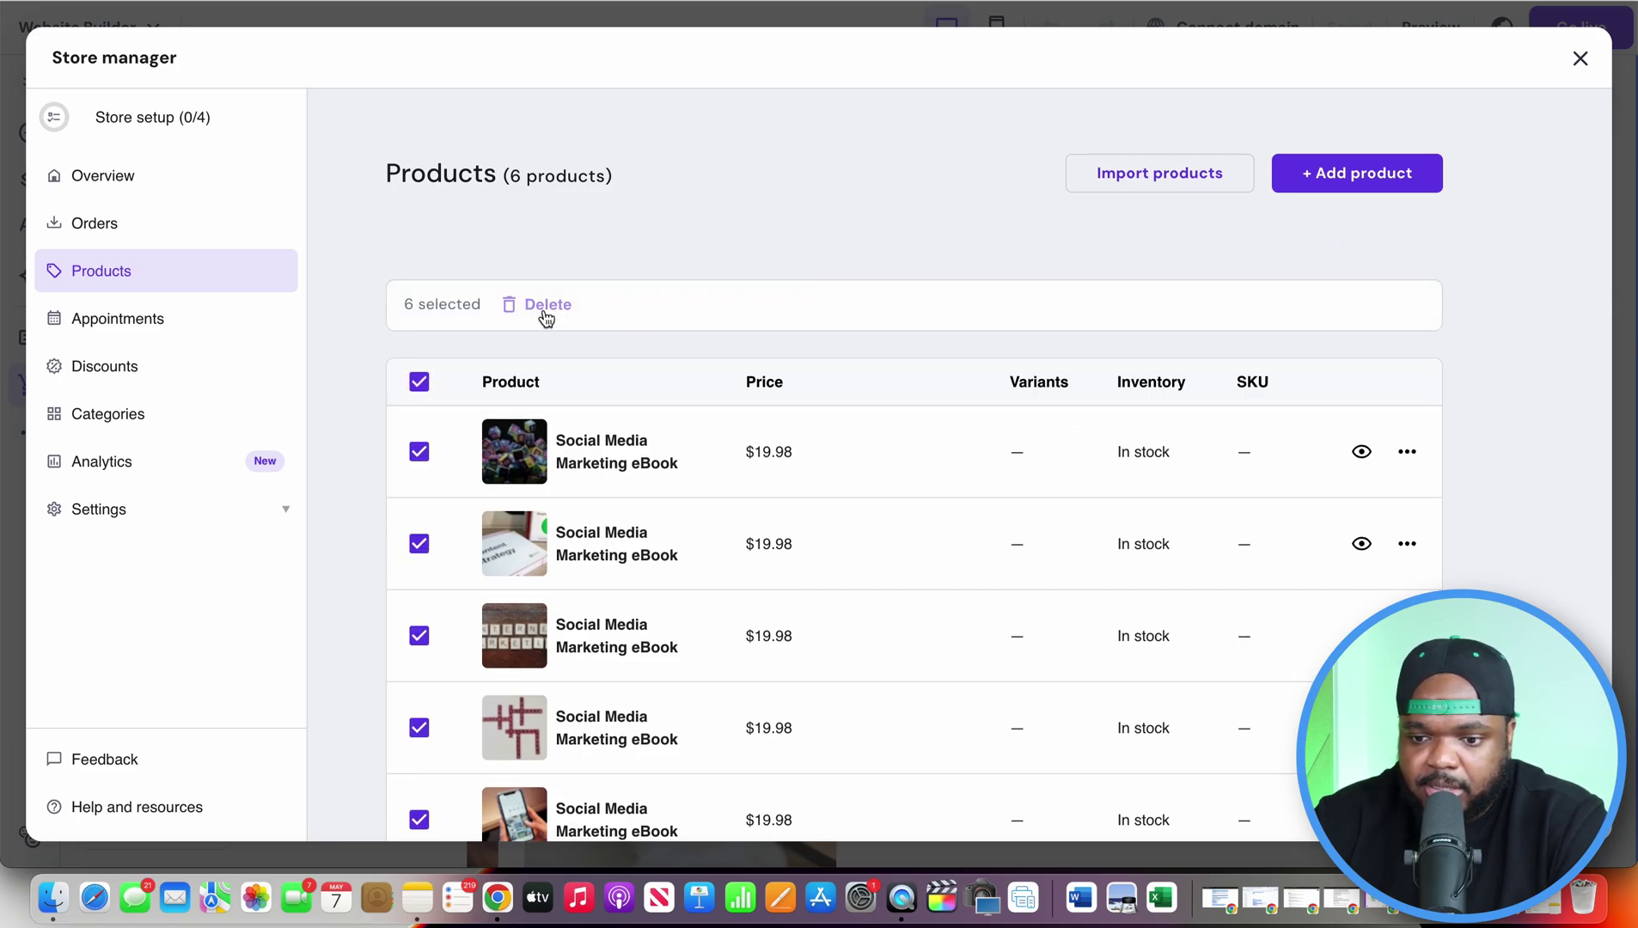
{"action": "left_click", "coordinate": [545, 317]}
{"action": "left_click", "coordinate": [1014, 534]}
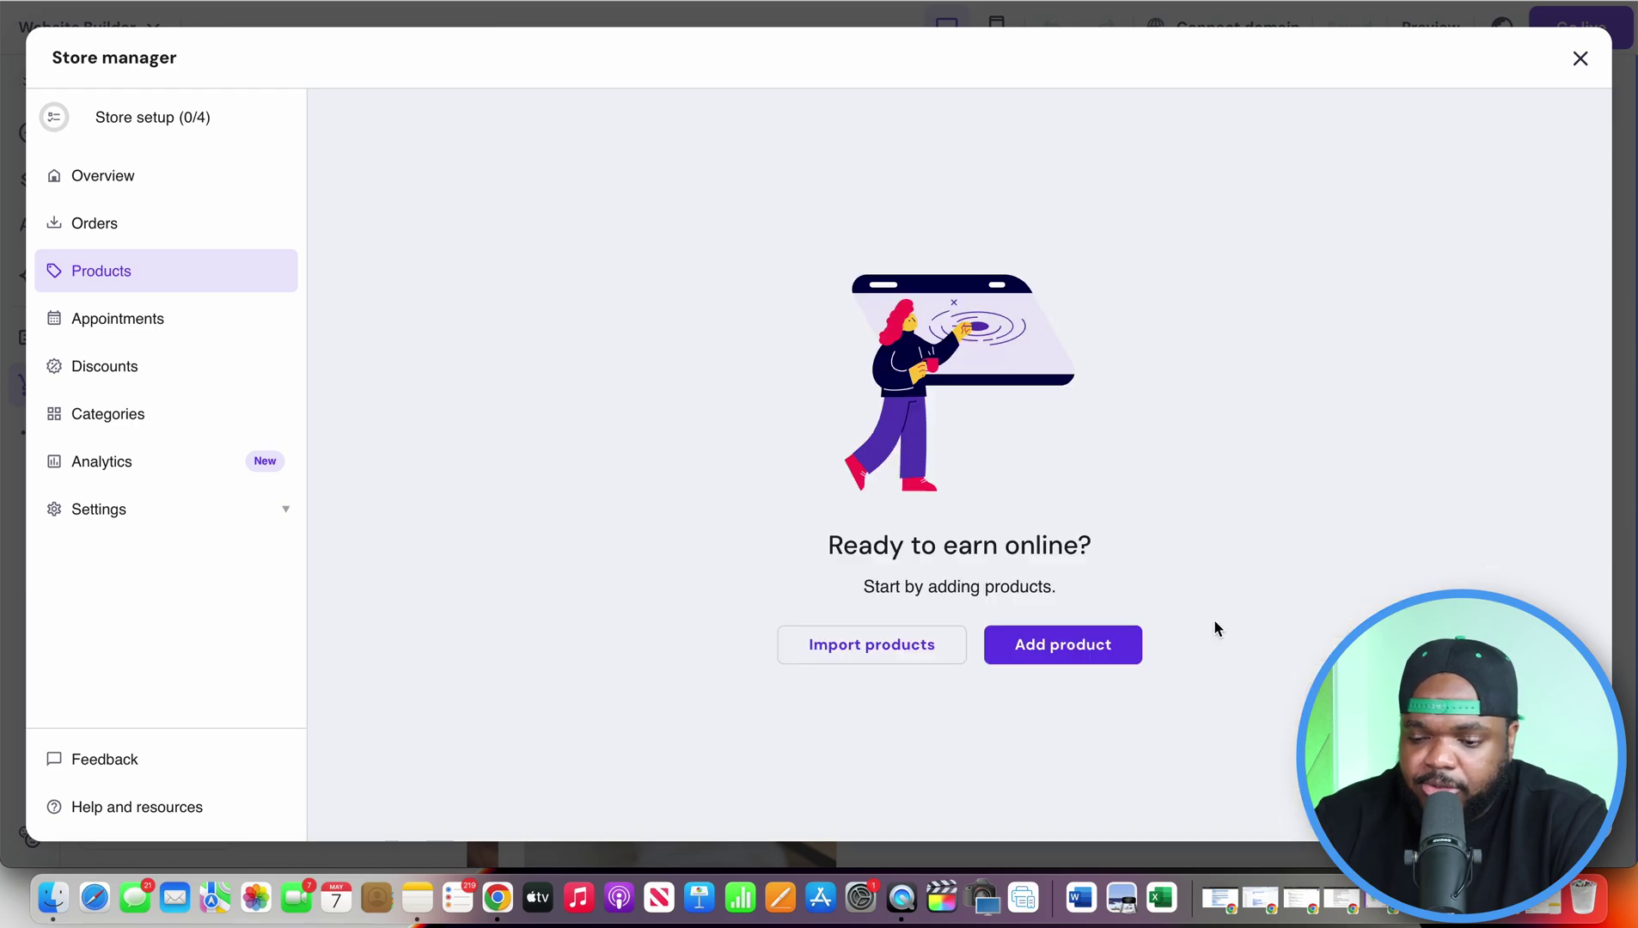
Start adding a digital product to the store and look over the image, title, subtitle and description fields
{"action": "left_click", "coordinate": [1074, 657]}
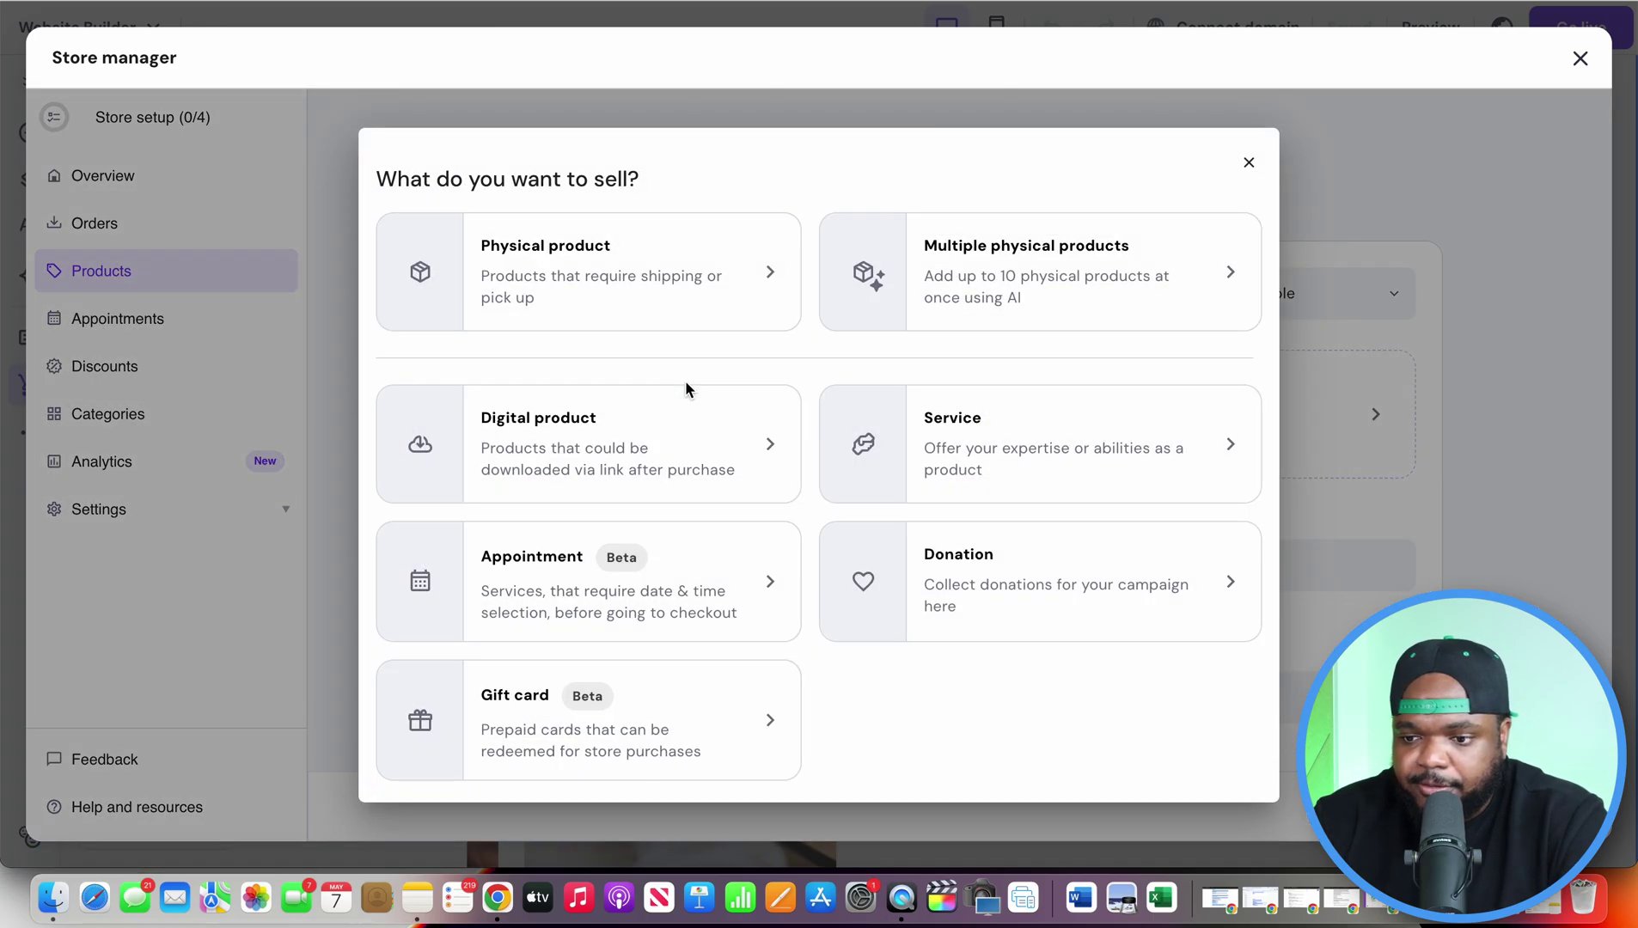
{"action": "left_click", "coordinate": [672, 440]}
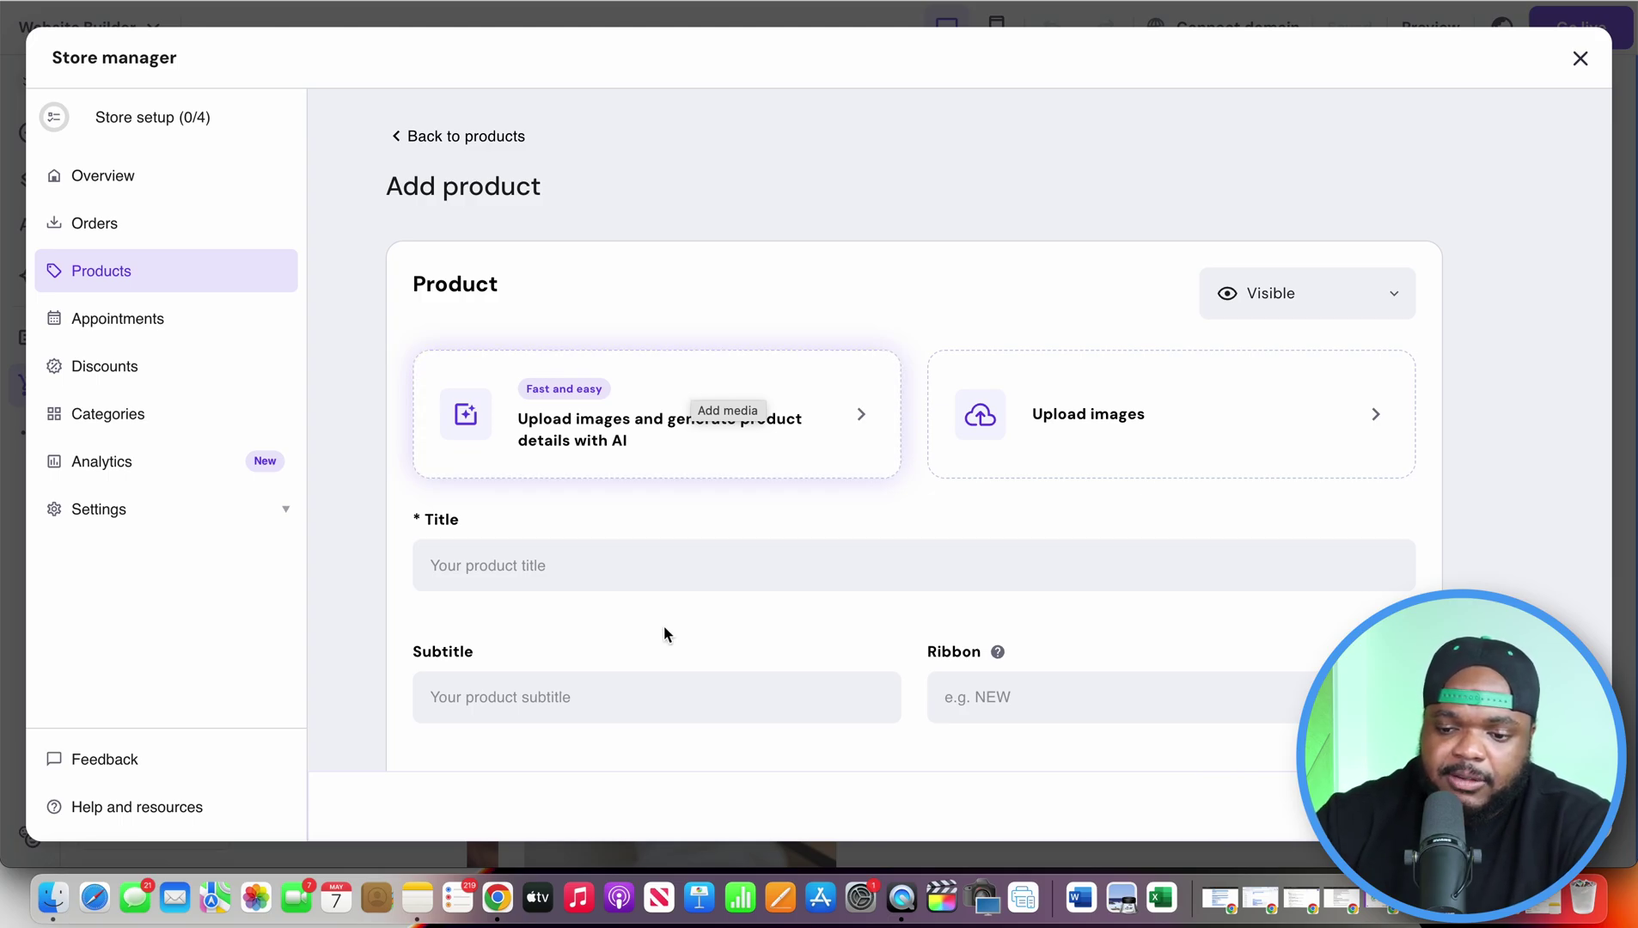
{"action": "scroll", "coordinate": [662, 626], "scroll_direction": "down", "scroll_amount": 1}
{"action": "scroll", "coordinate": [653, 595], "scroll_direction": "down", "scroll_amount": 8}
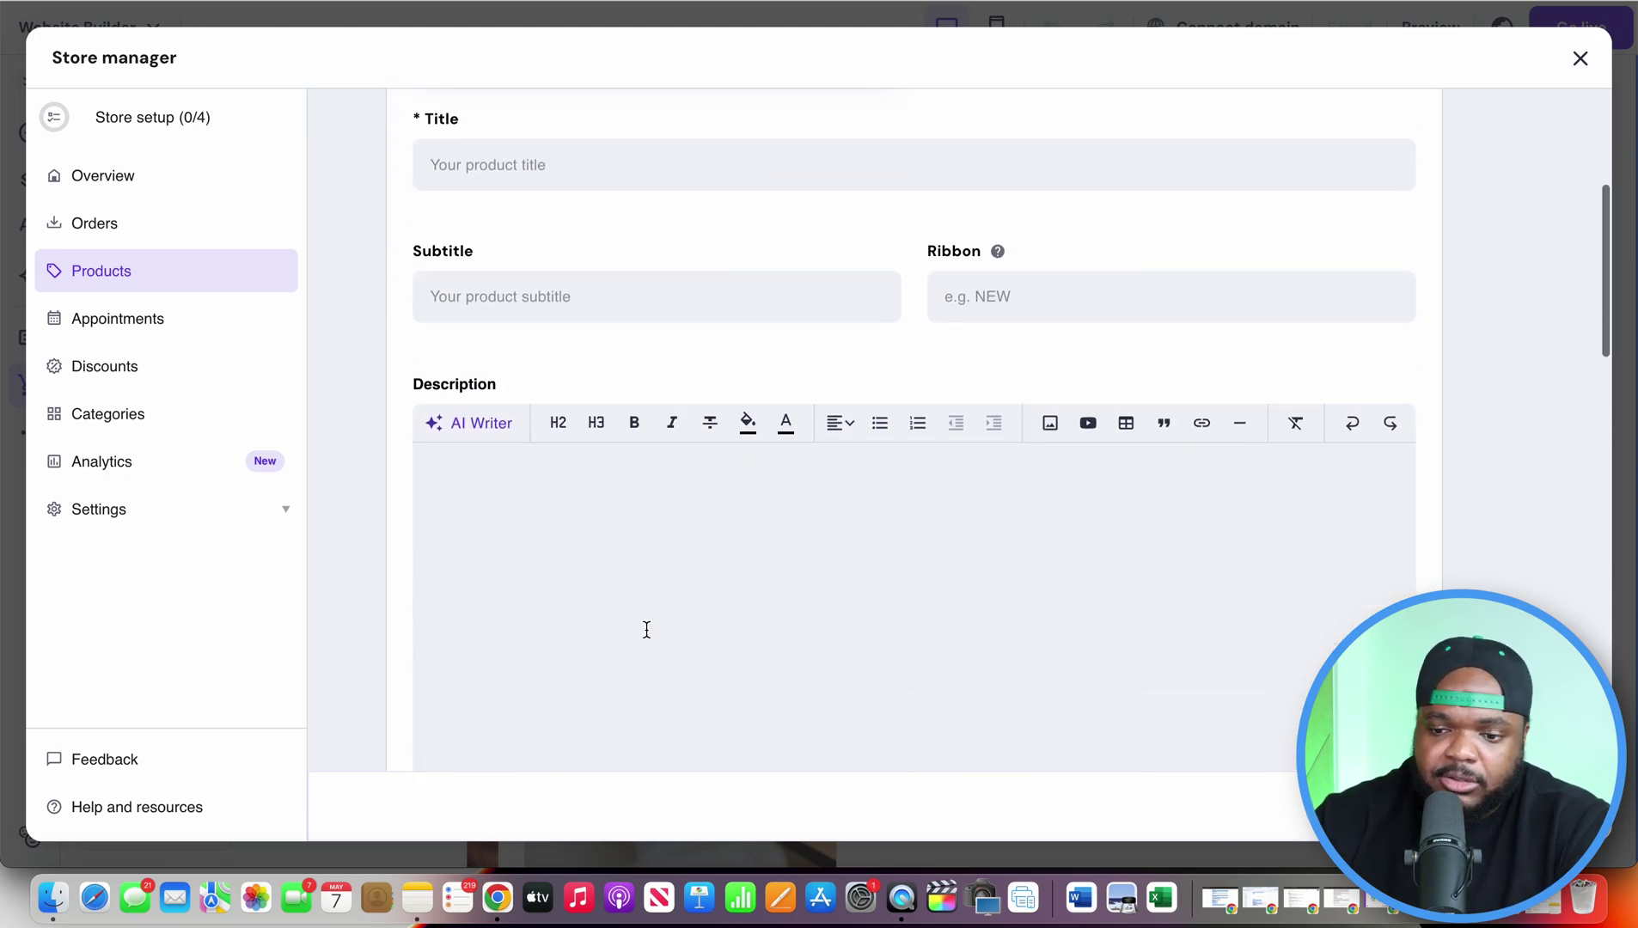
{"action": "scroll", "coordinate": [636, 647], "scroll_direction": "up", "scroll_amount": 7}
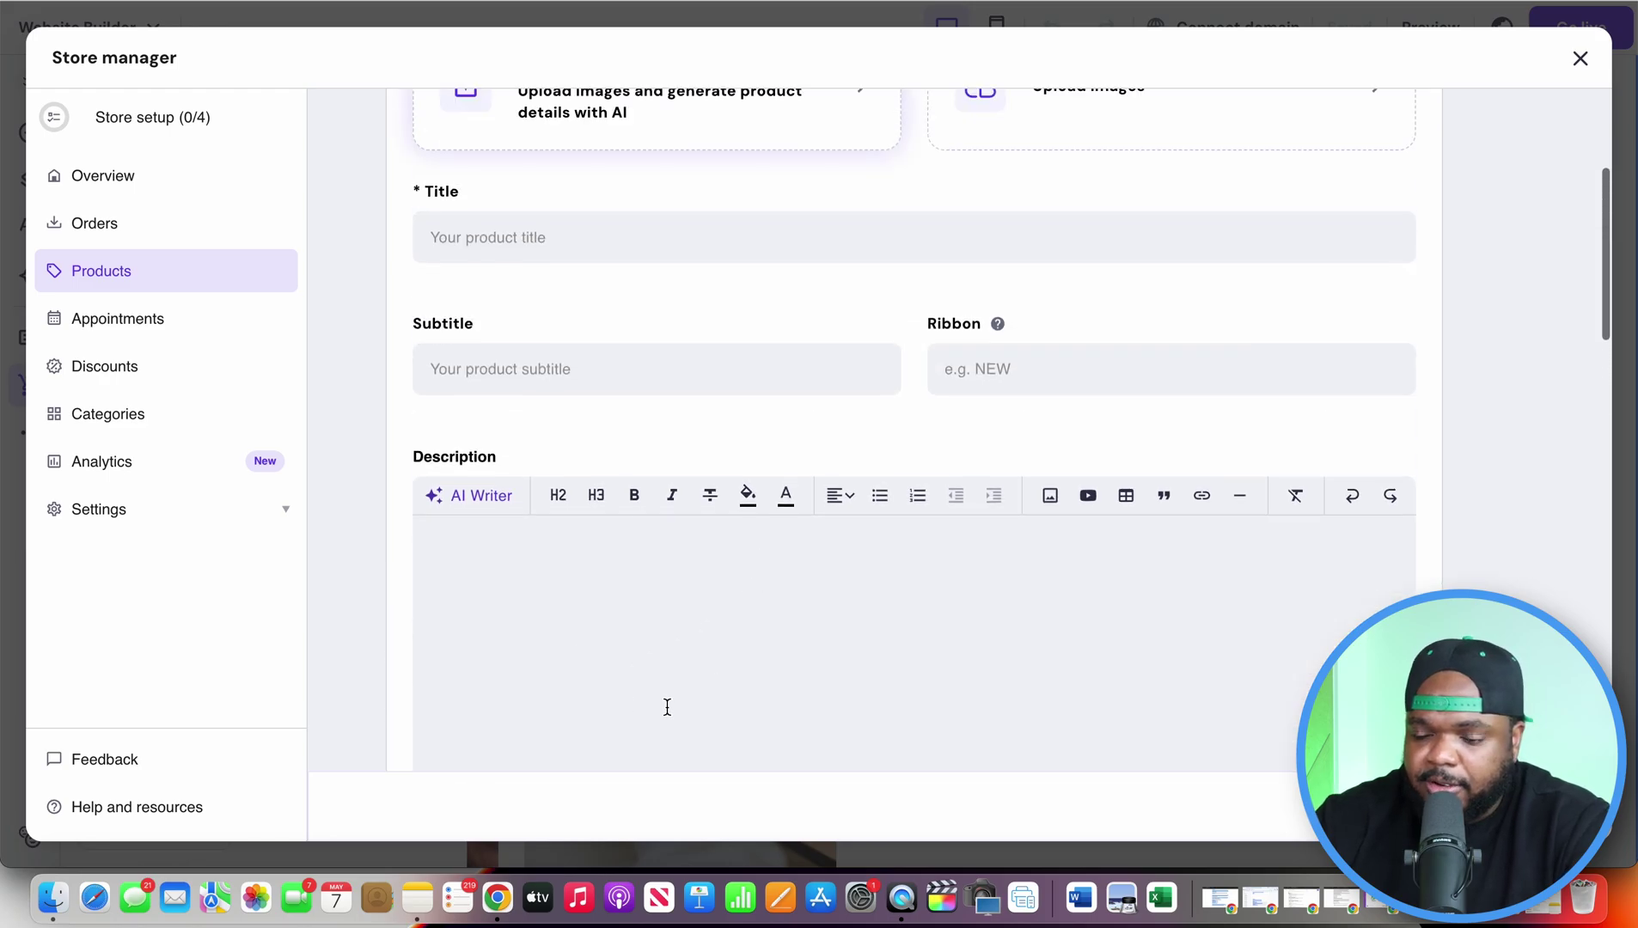
{"action": "scroll", "coordinate": [593, 601], "scroll_direction": "up", "scroll_amount": 3}
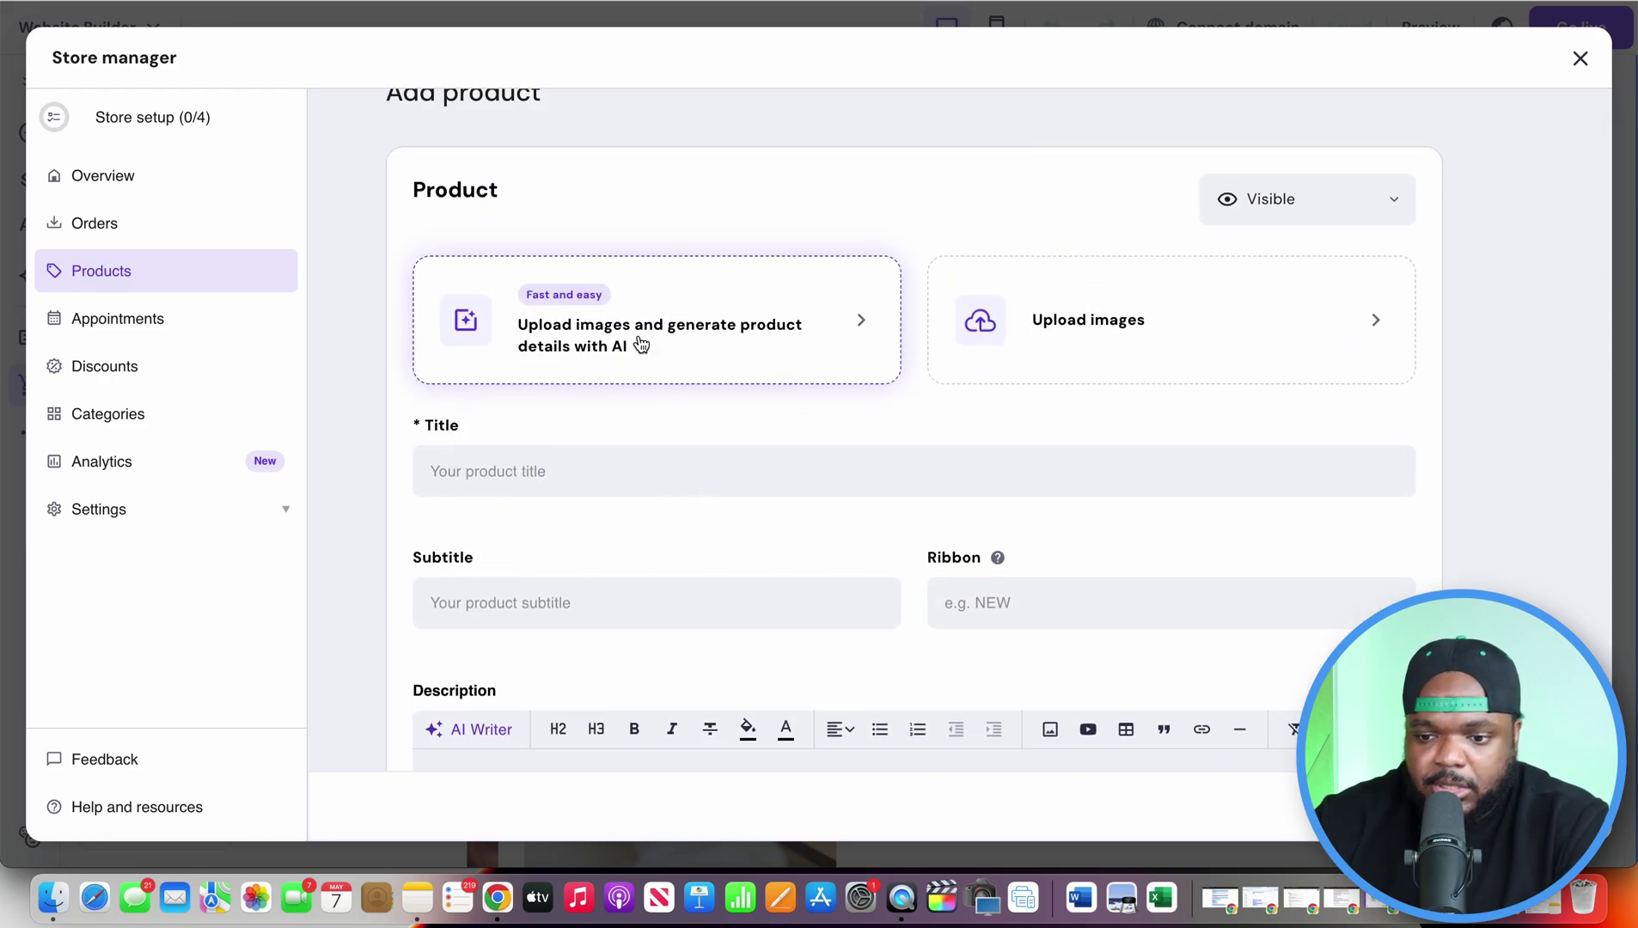
Upload the social media eBook cover and generate the product's title, subtitle, ribbon and description with AI
{"action": "left_click", "coordinate": [702, 365]}
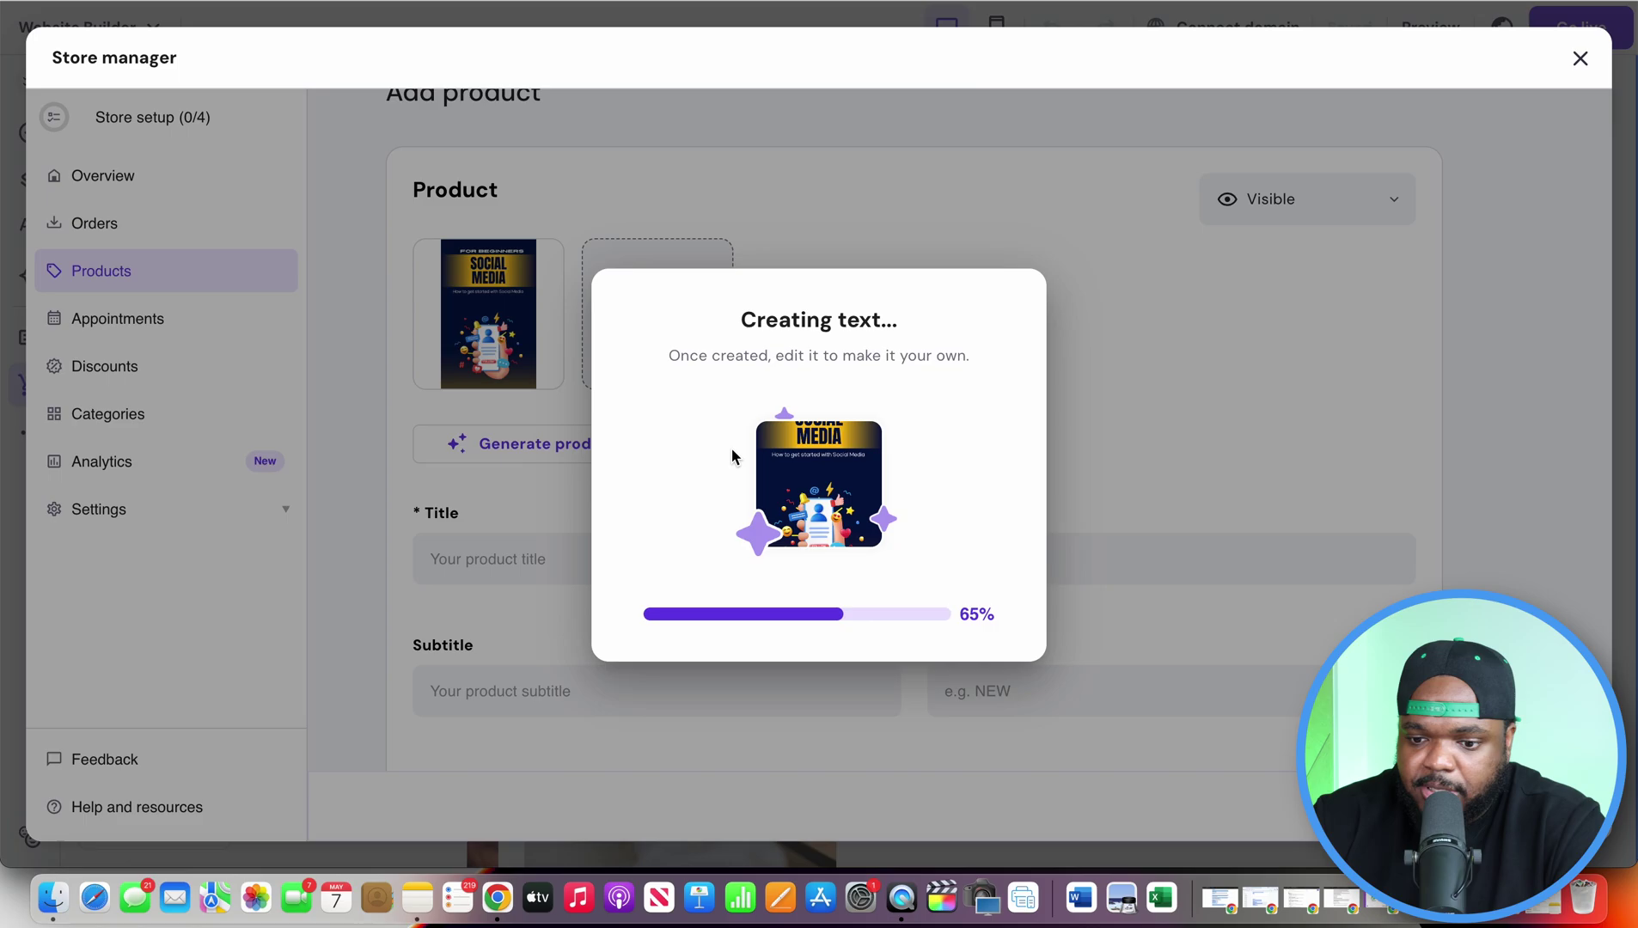
{"action": "scroll", "coordinate": [811, 407], "scroll_direction": "down", "scroll_amount": 3}
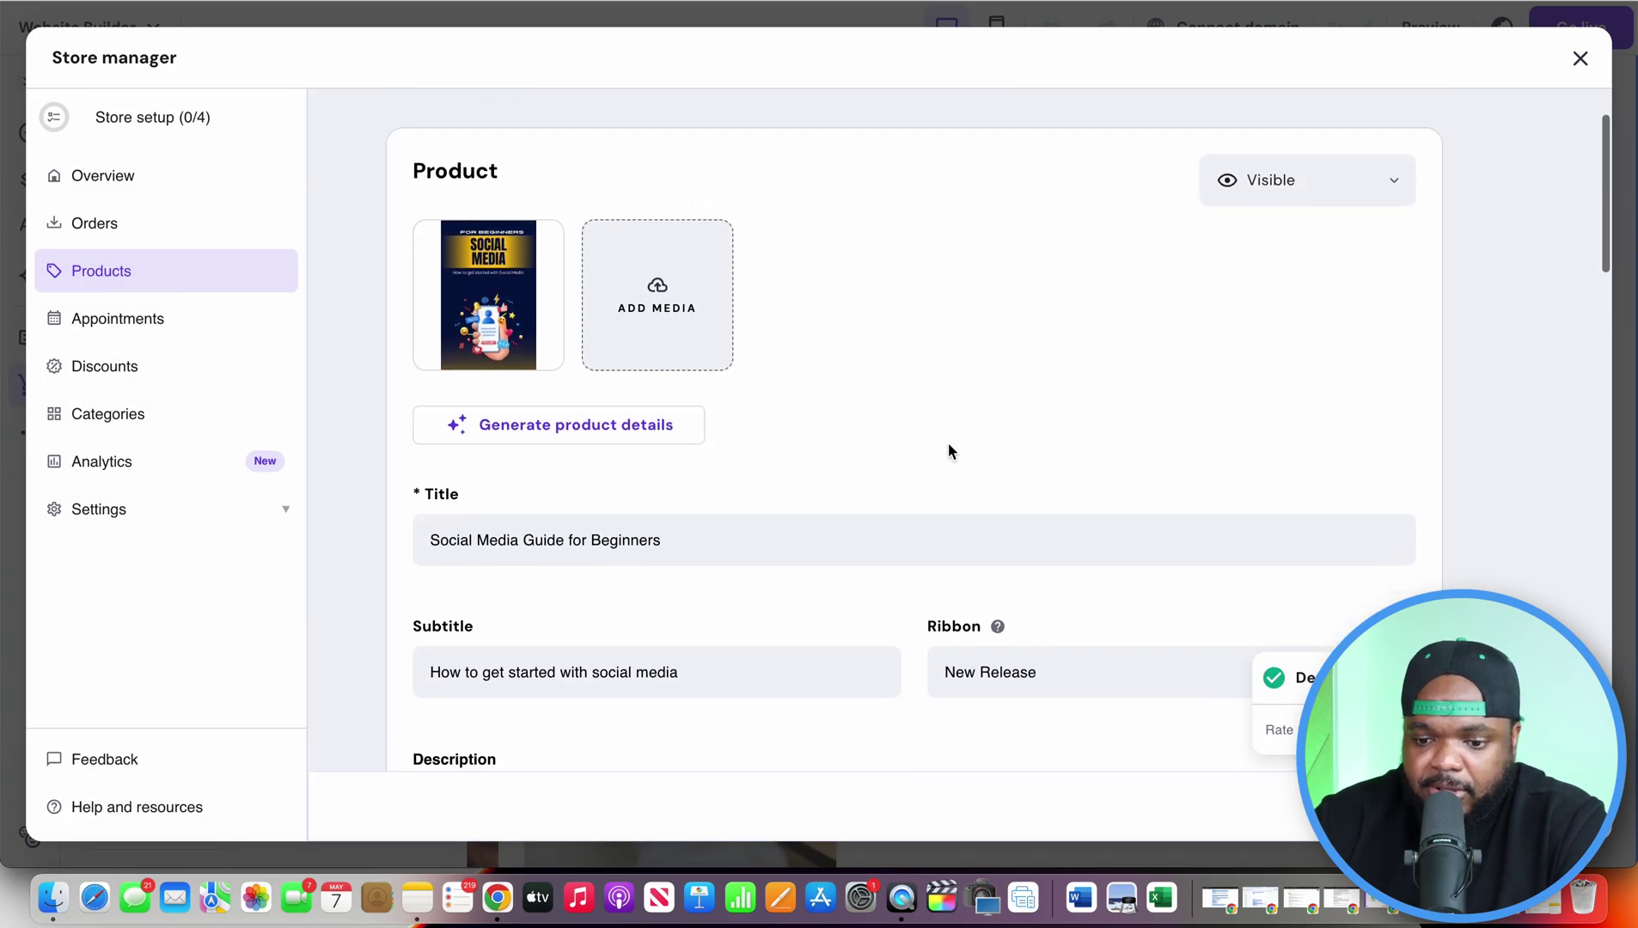
{"action": "scroll", "coordinate": [906, 561], "scroll_direction": "down", "scroll_amount": 4}
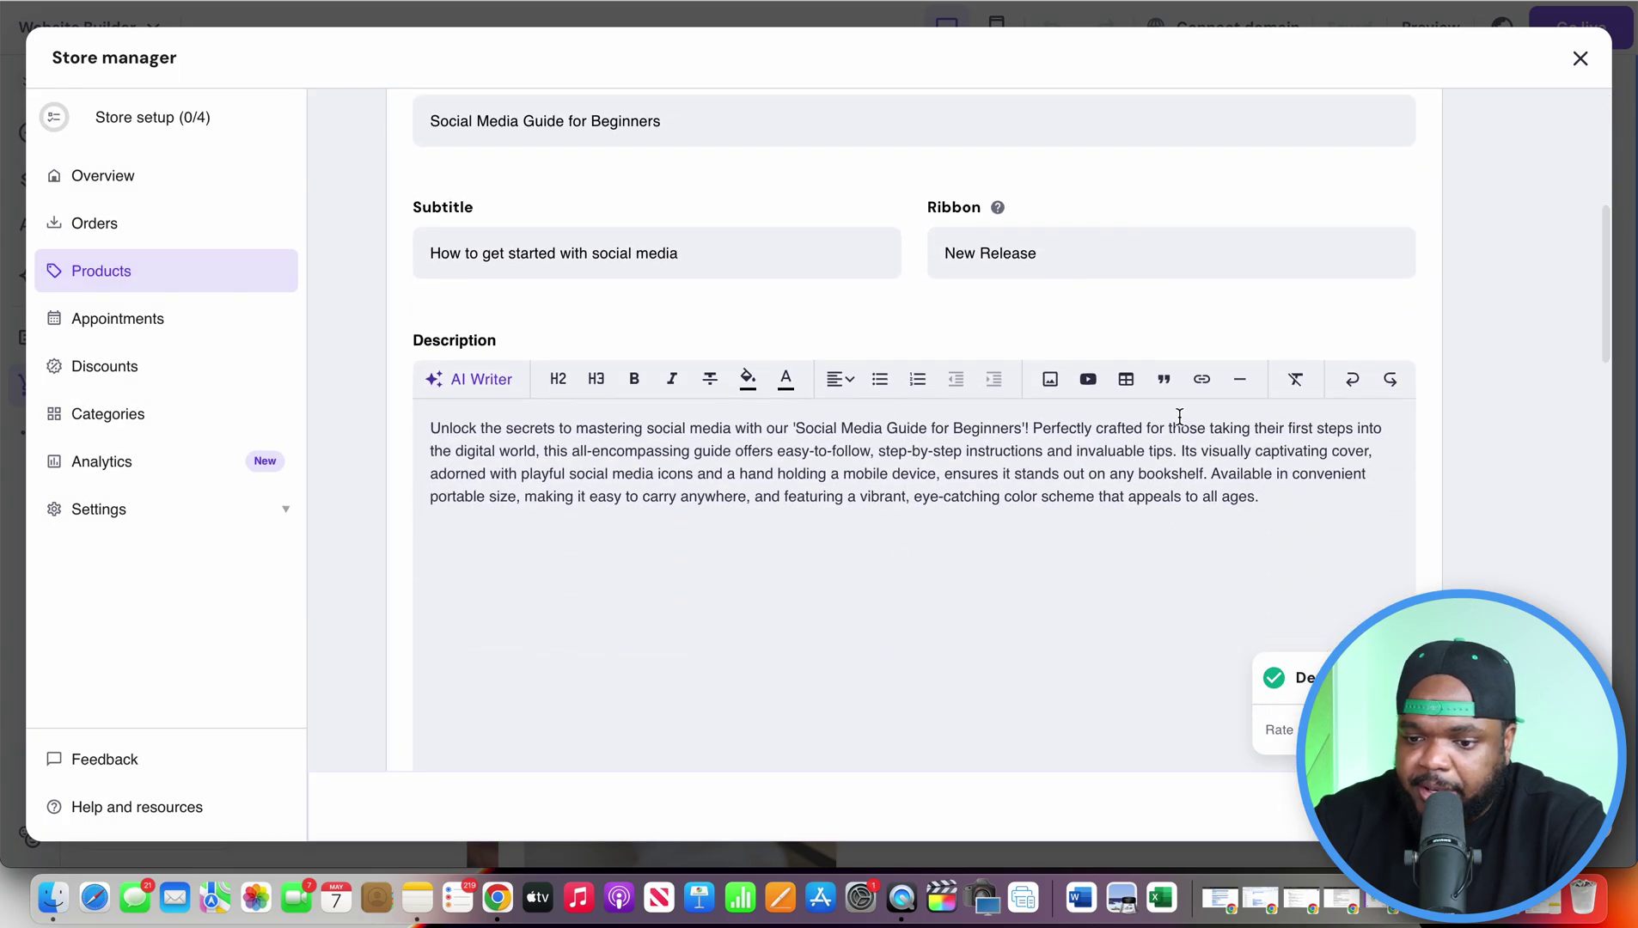
Set the digital product's price to $19.99 and save the product to the store
{"action": "scroll", "coordinate": [939, 333], "scroll_direction": "down", "scroll_amount": 10}
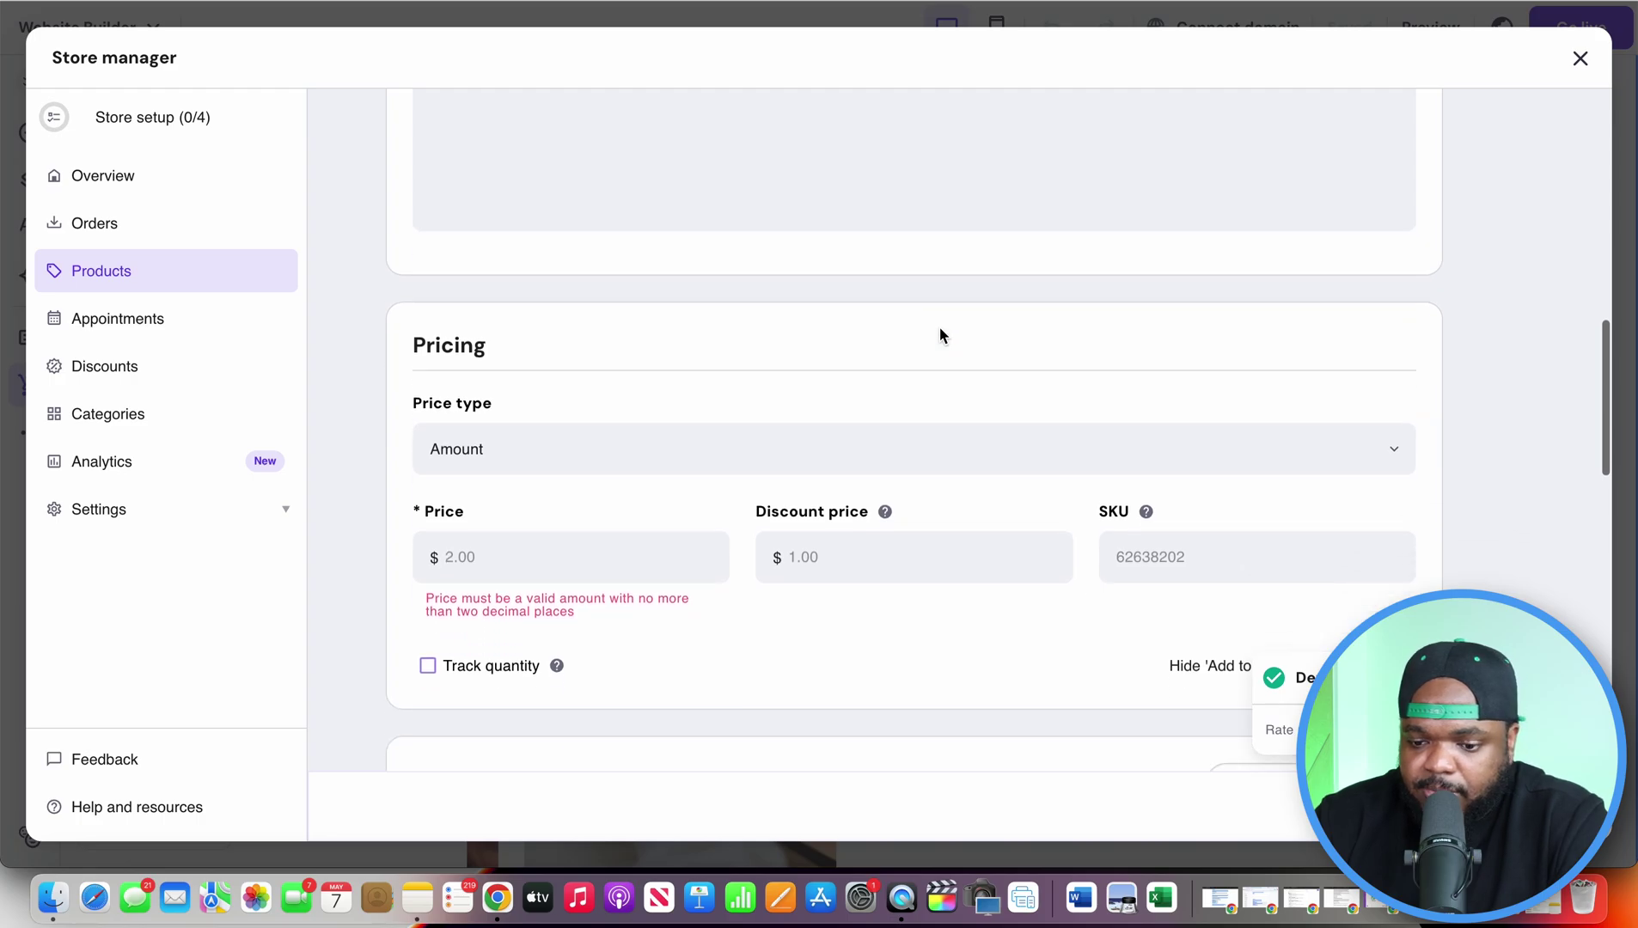
{"action": "left_click", "coordinate": [571, 407]}
{"action": "type", "text": "19"}
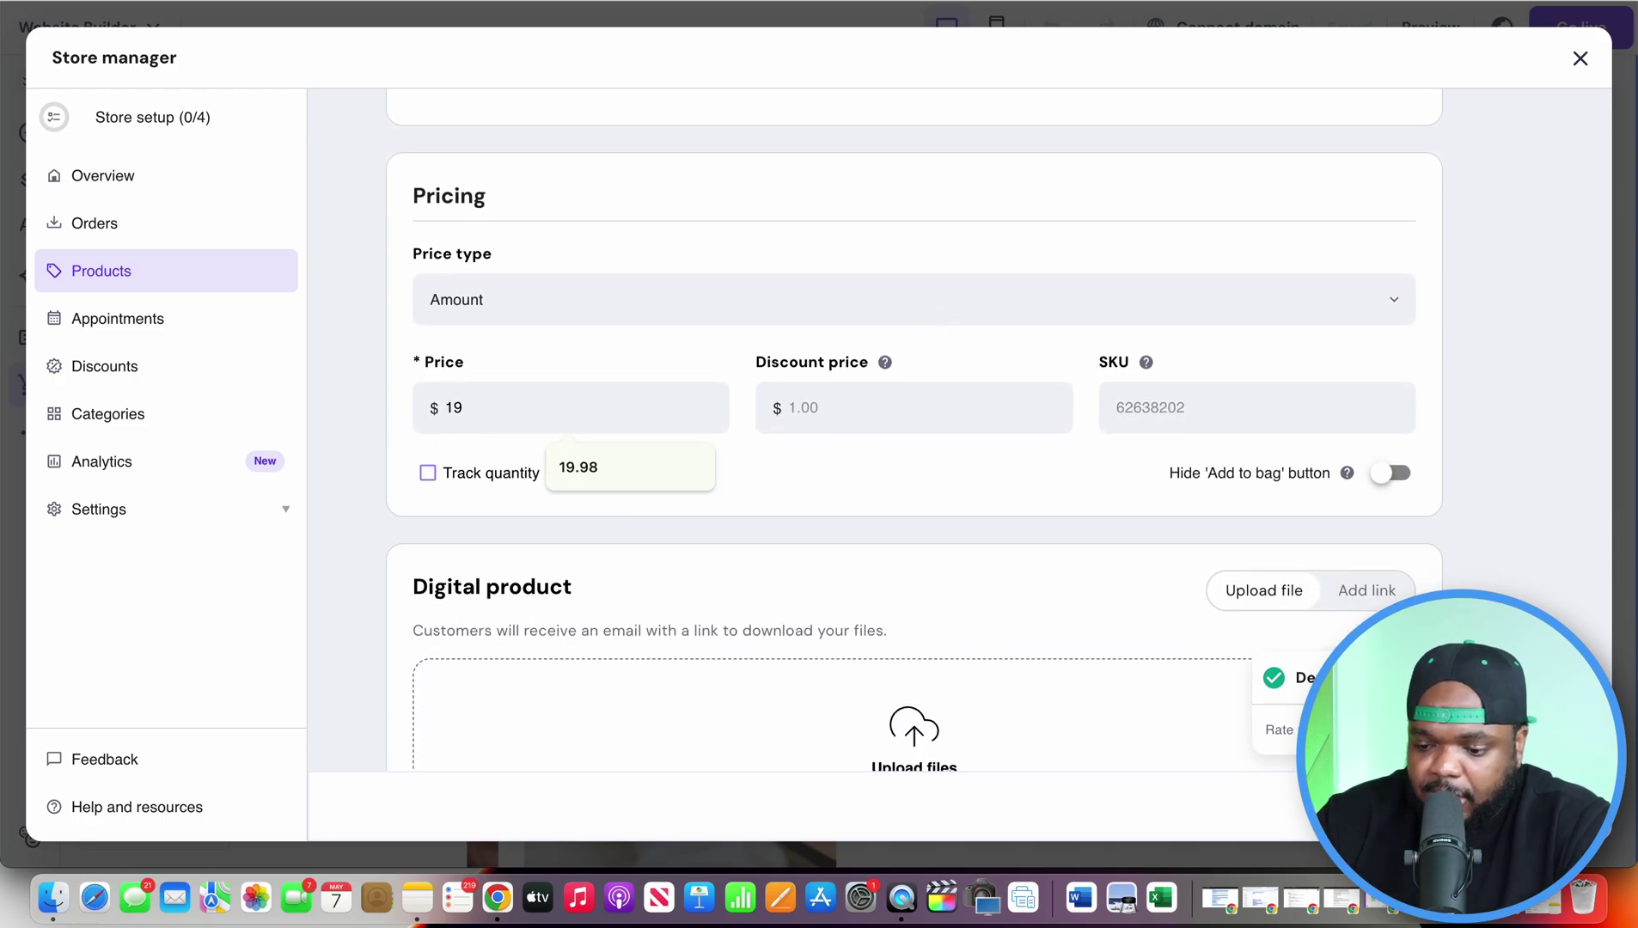
{"action": "type", "text": ".99"}
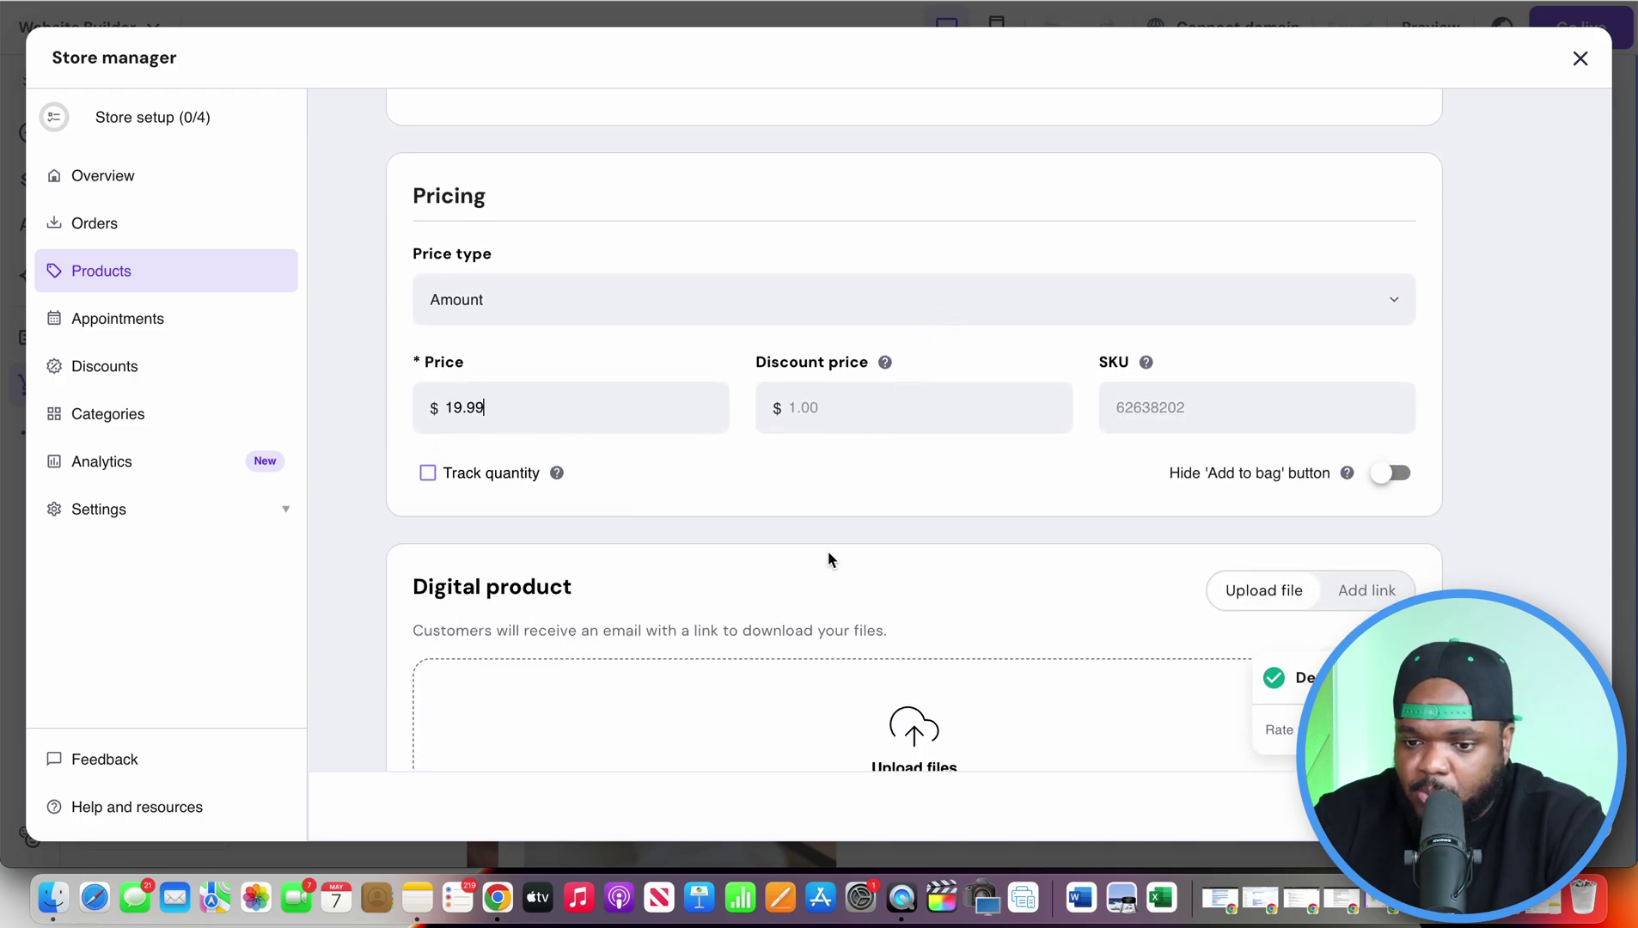
{"action": "scroll", "coordinate": [795, 534], "scroll_direction": "down", "scroll_amount": 3}
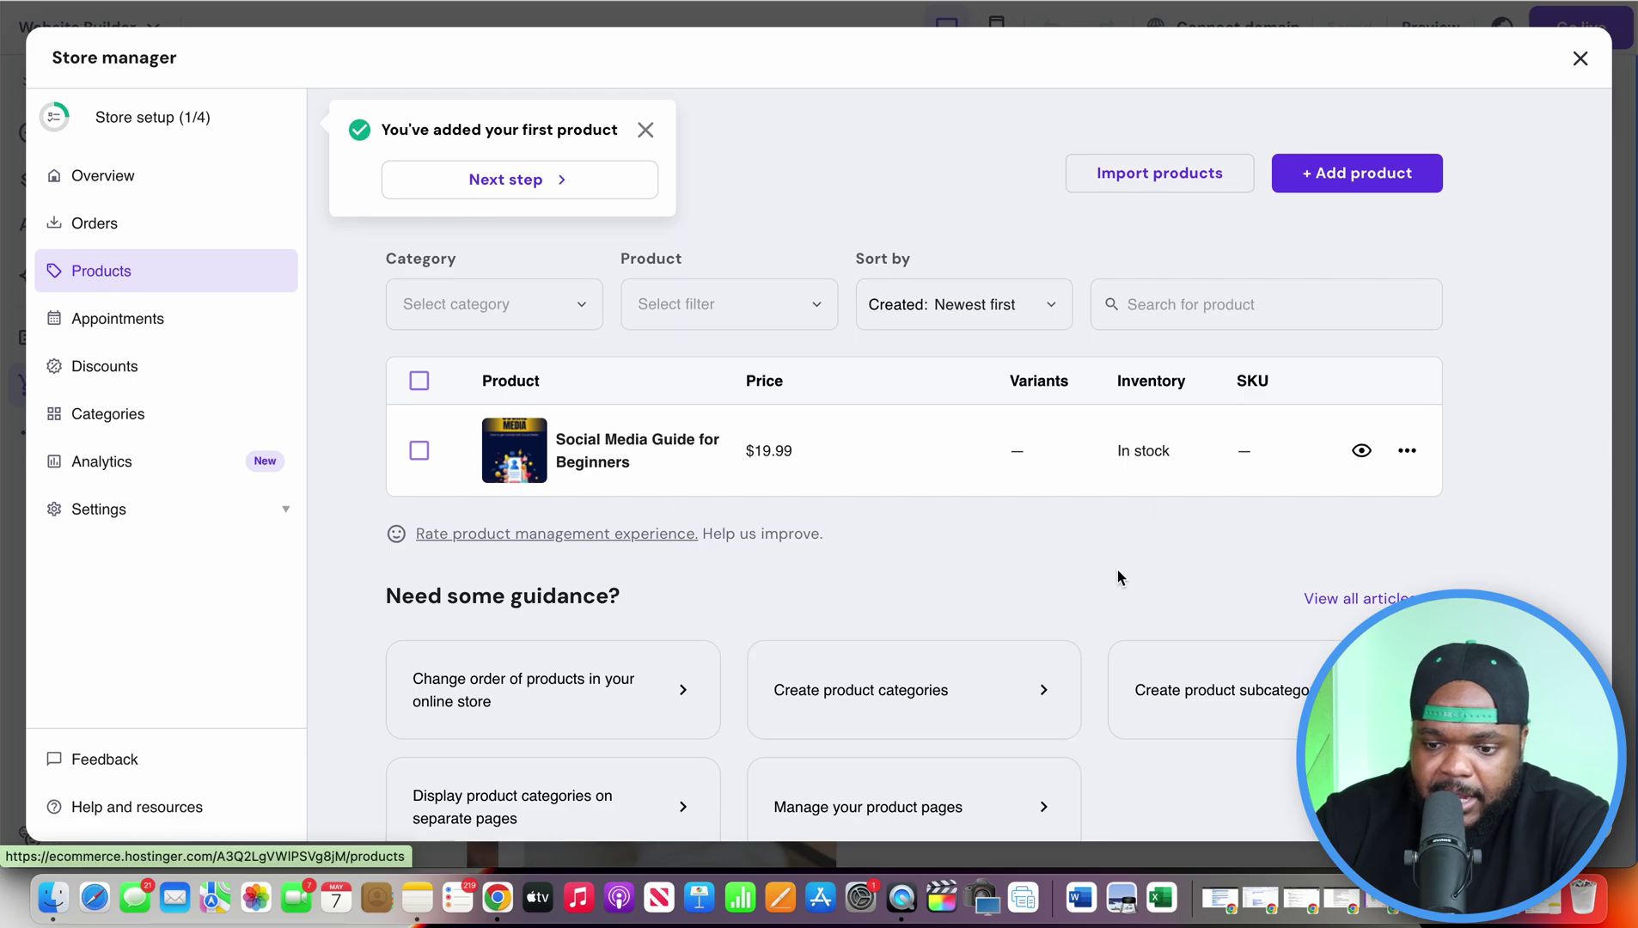
Leave the store manager and view the new eBook listing on the website's Shop page
{"action": "left_click", "coordinate": [1580, 57]}
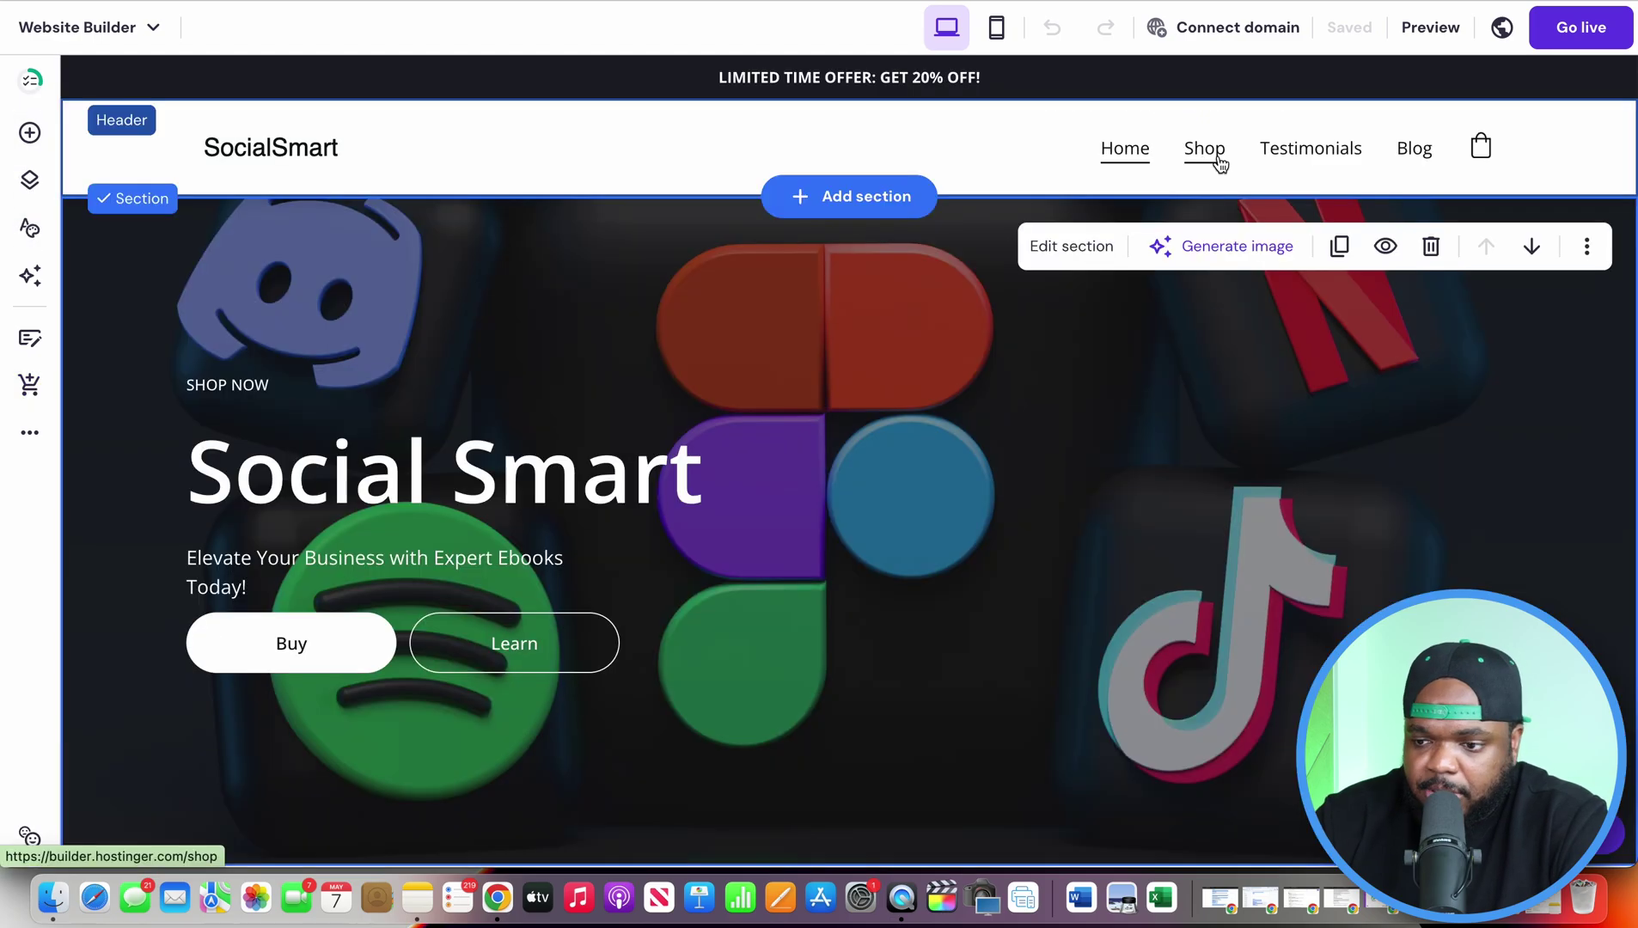
{"action": "left_click", "coordinate": [1220, 162]}
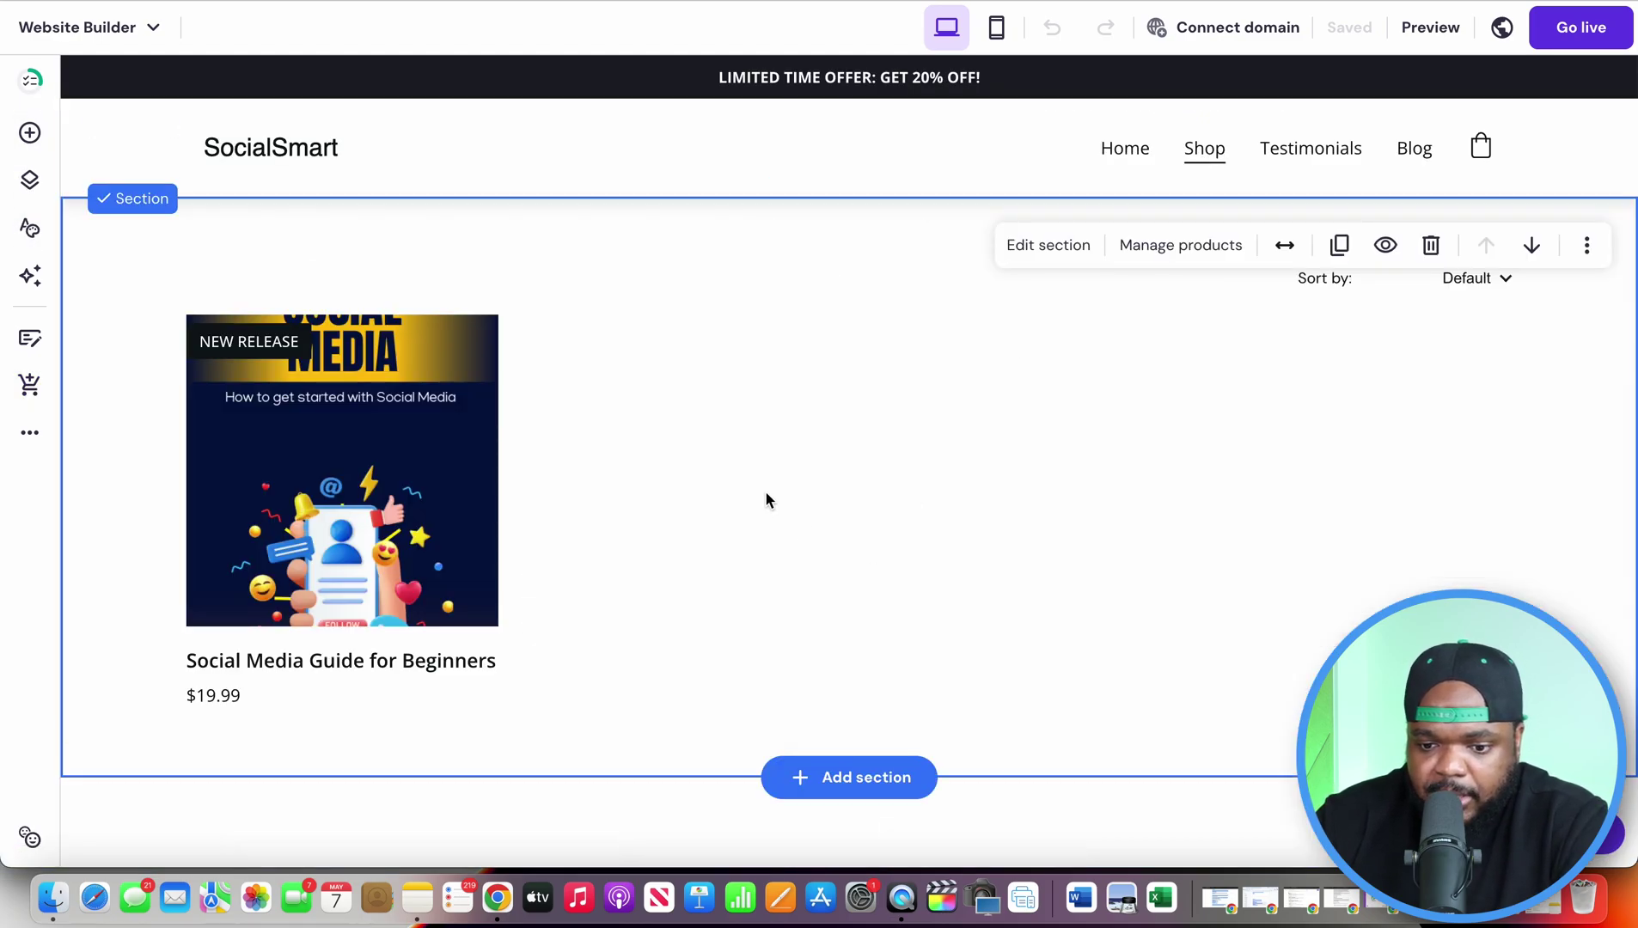
{"action": "scroll", "coordinate": [765, 490], "scroll_direction": "down", "scroll_amount": 1}
{"action": "scroll", "coordinate": [855, 475], "scroll_direction": "down", "scroll_amount": 3}
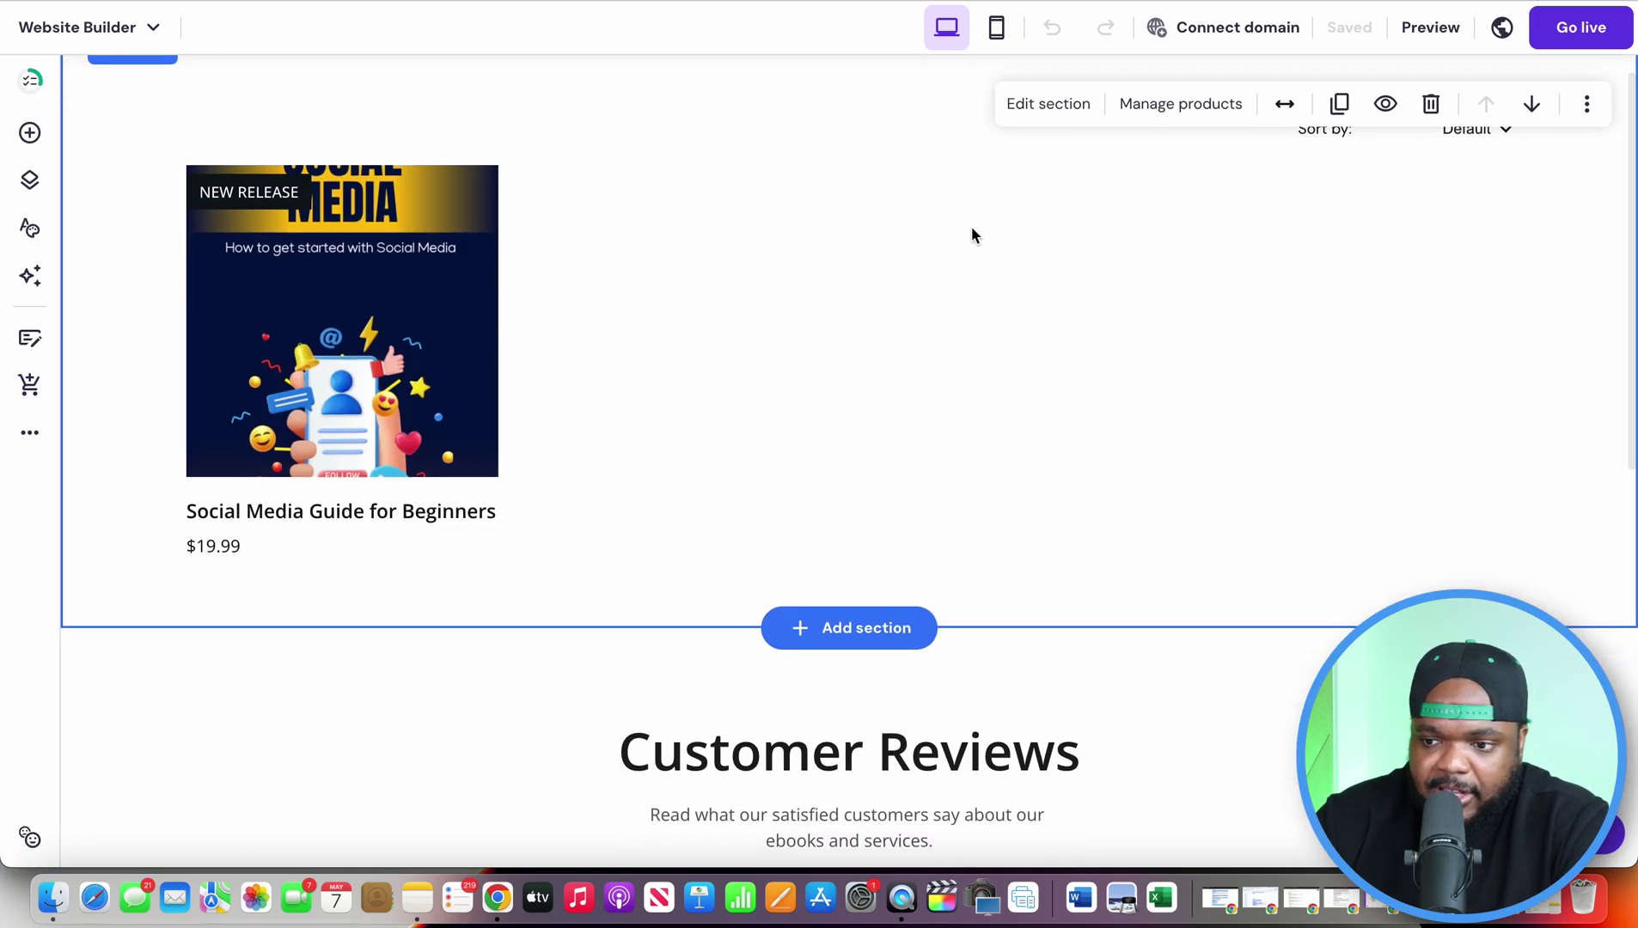
Open the Social Media Guide for Beginners product page and review its cover, price, description and related products section
{"action": "left_click", "coordinate": [430, 391]}
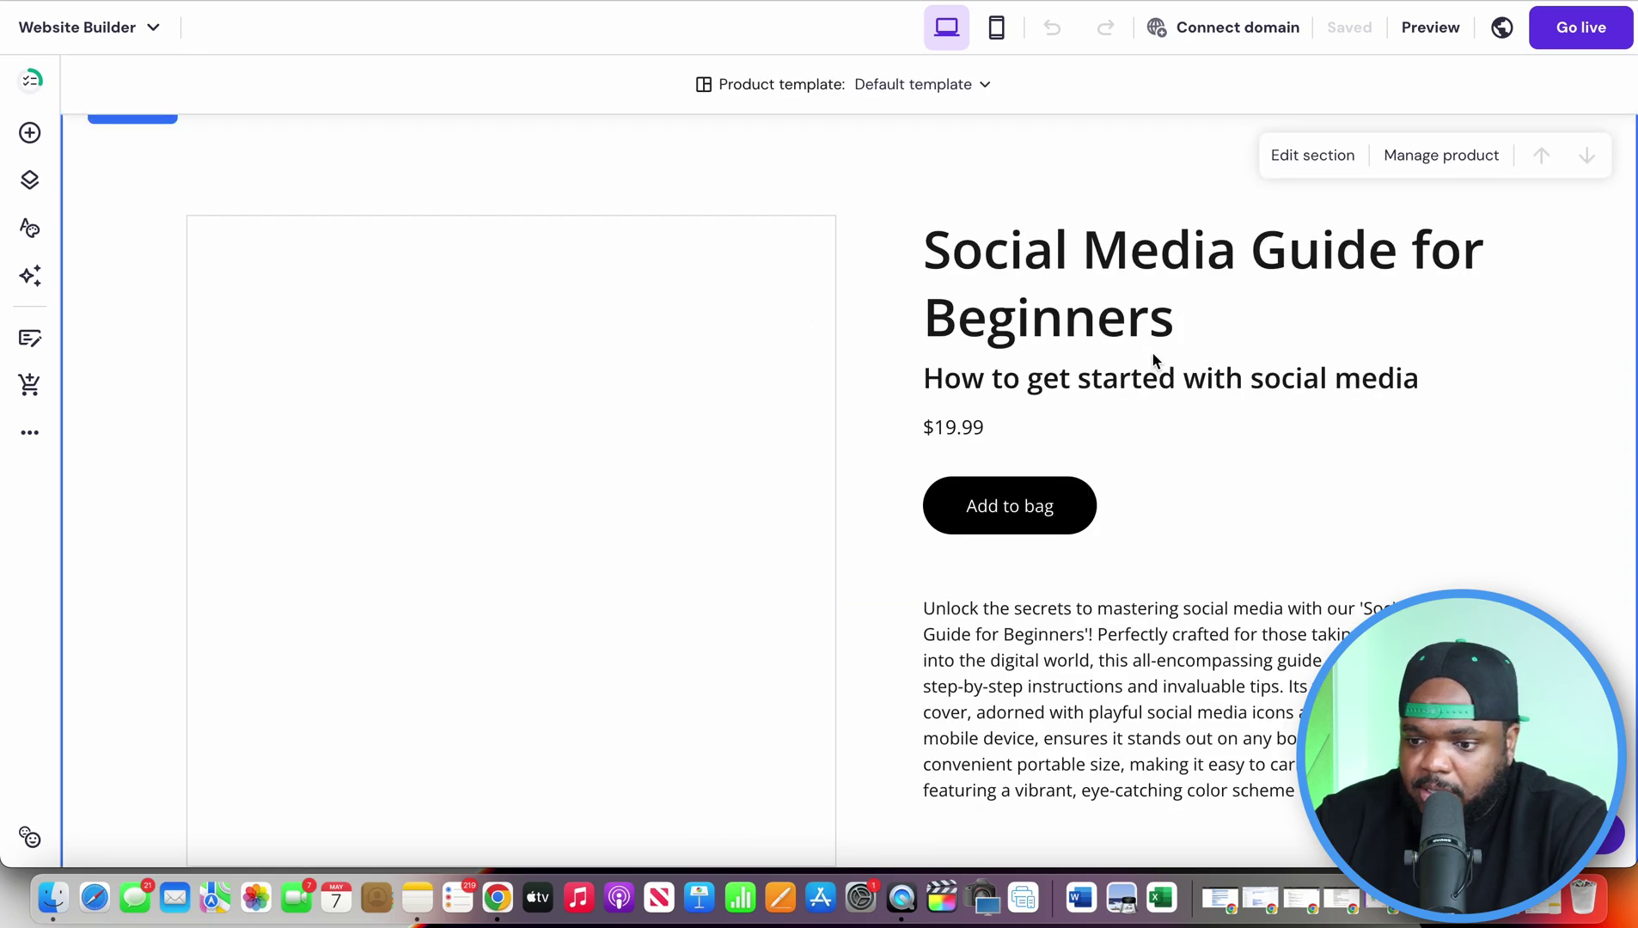
{"action": "scroll", "coordinate": [1128, 333], "scroll_direction": "up", "scroll_amount": 2}
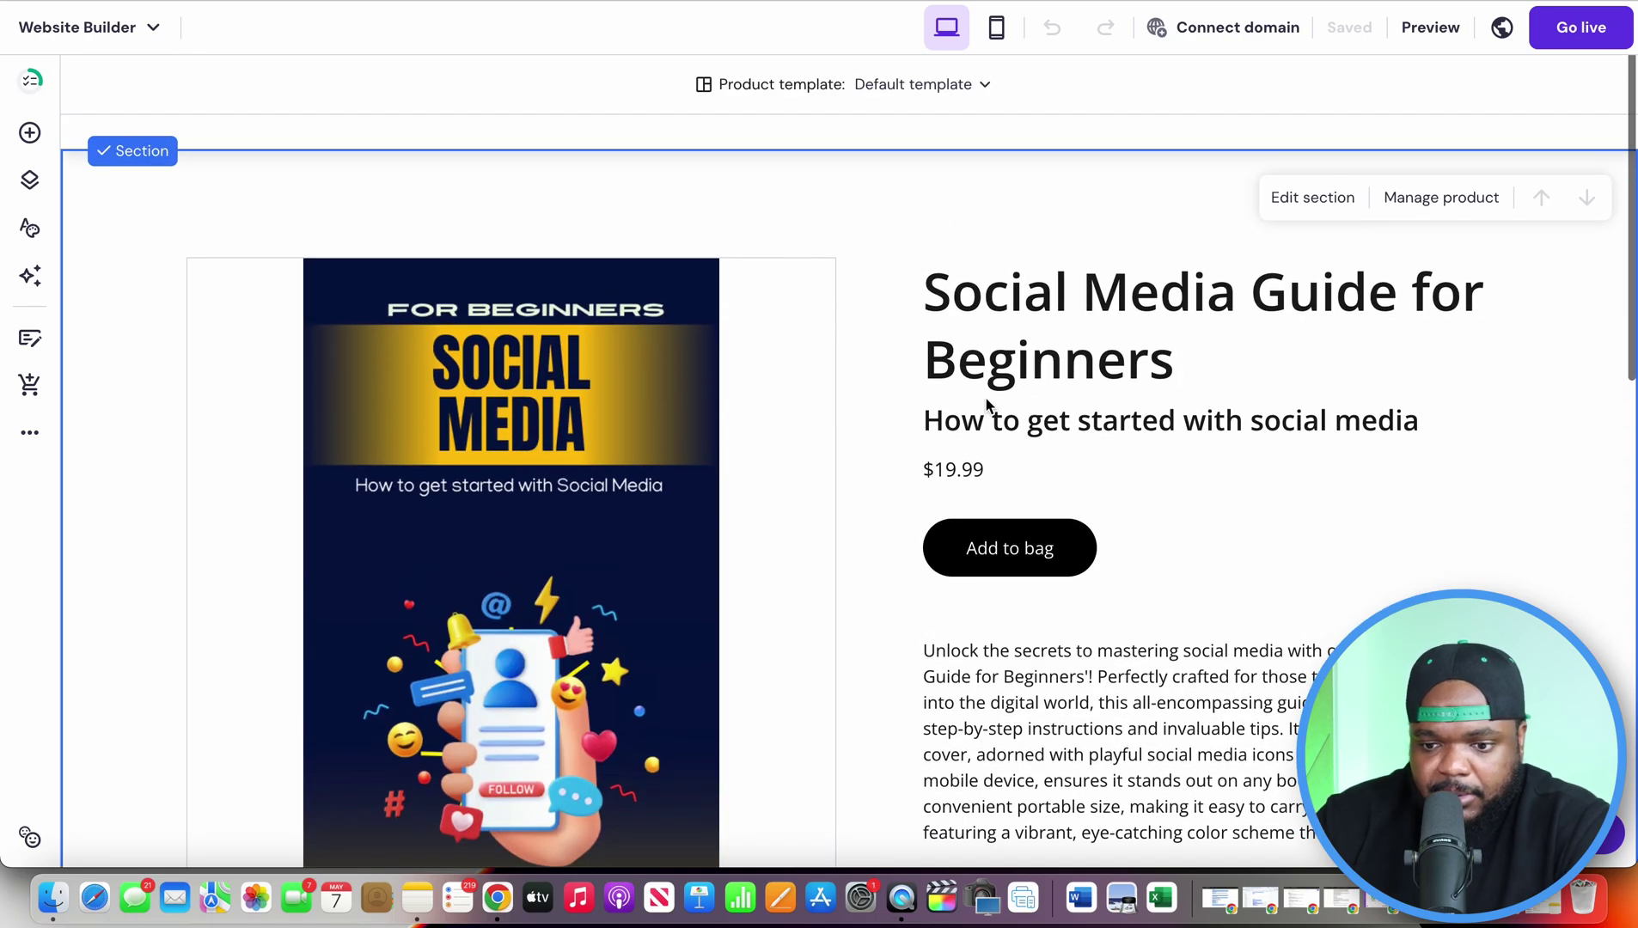
{"action": "scroll", "coordinate": [862, 378], "scroll_direction": "down", "scroll_amount": 2}
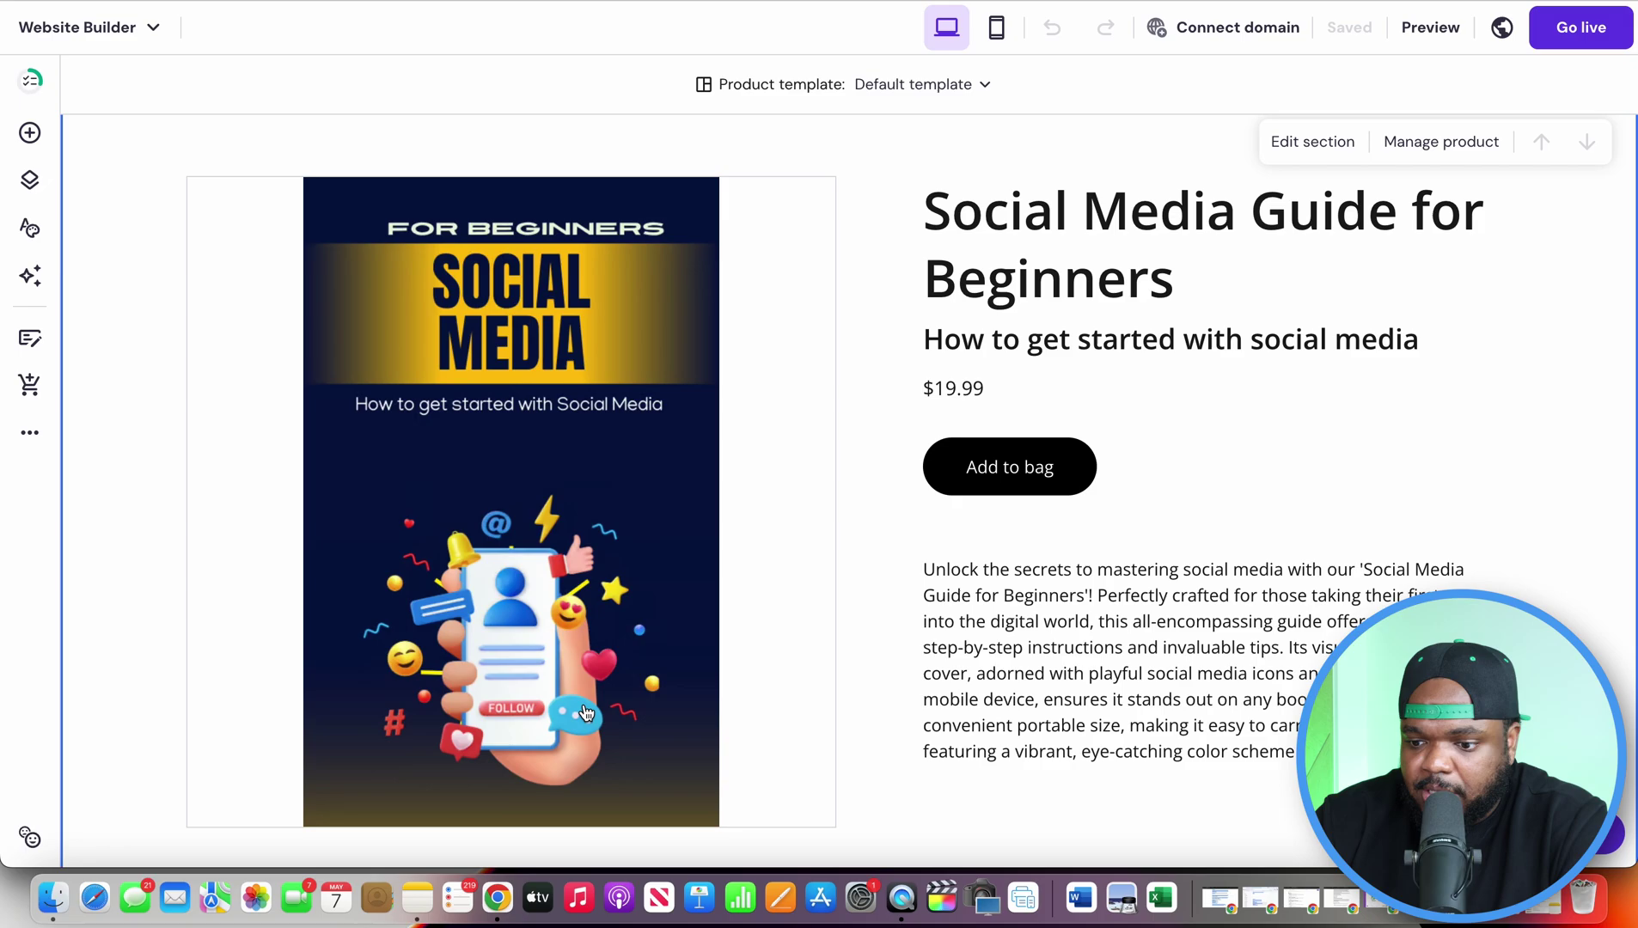
{"action": "scroll", "coordinate": [576, 709], "scroll_direction": "down", "scroll_amount": 1}
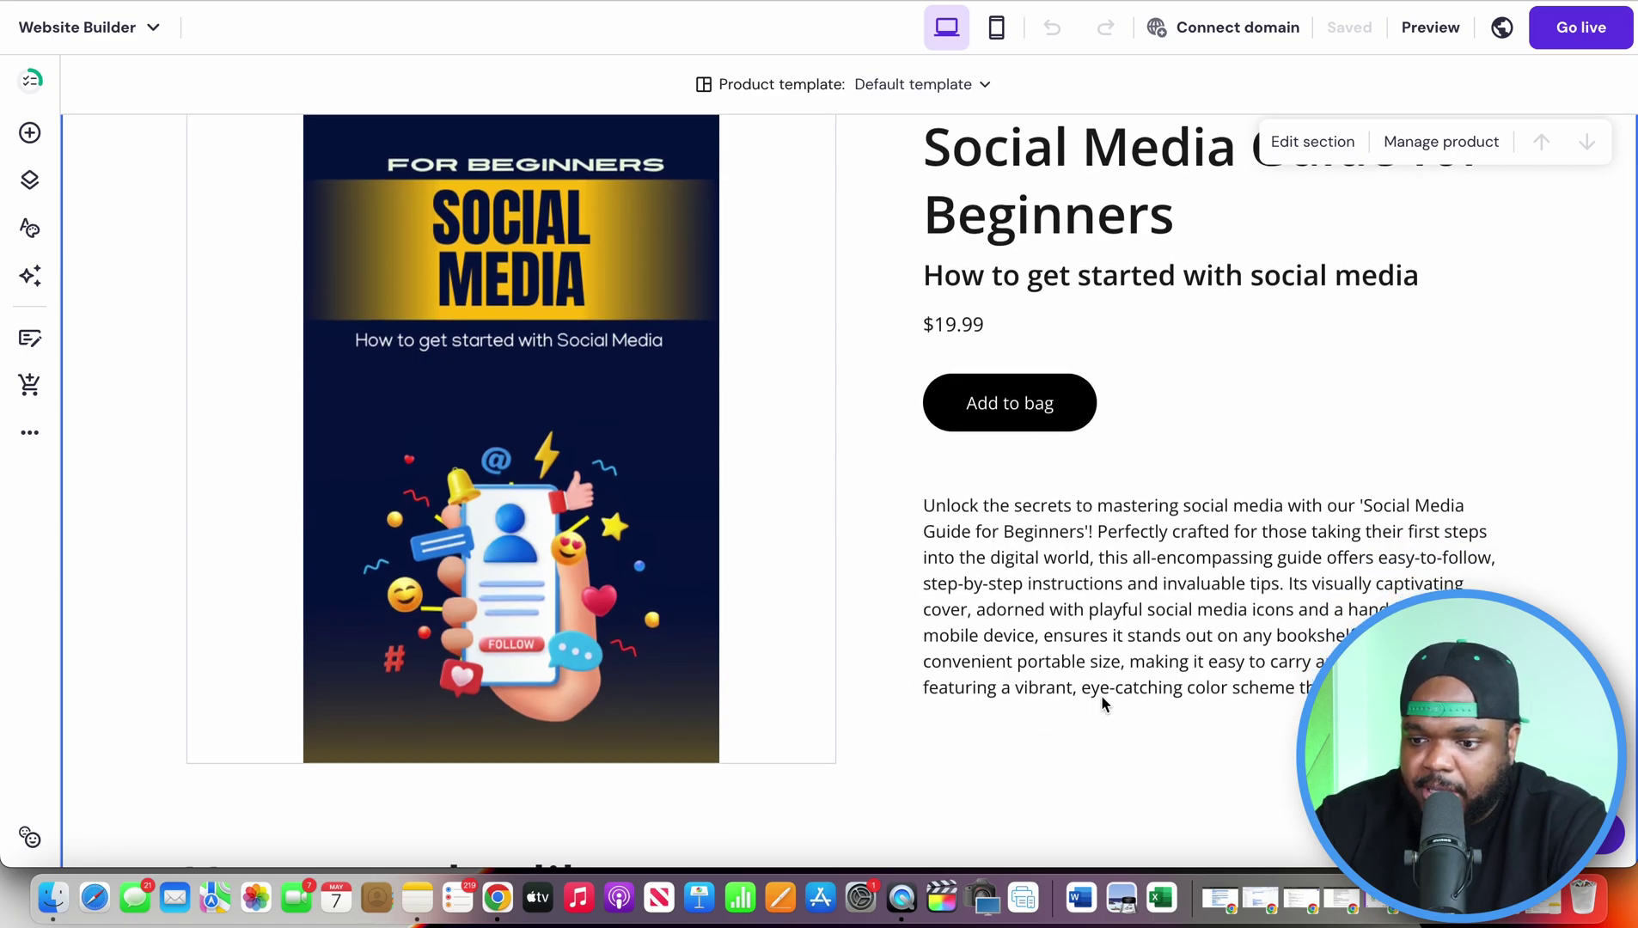
{"action": "scroll", "coordinate": [1101, 695], "scroll_direction": "down", "scroll_amount": 8}
{"action": "scroll", "coordinate": [1093, 636], "scroll_direction": "up", "scroll_amount": 2}
{"action": "scroll", "coordinate": [1093, 641], "scroll_direction": "up", "scroll_amount": 6}
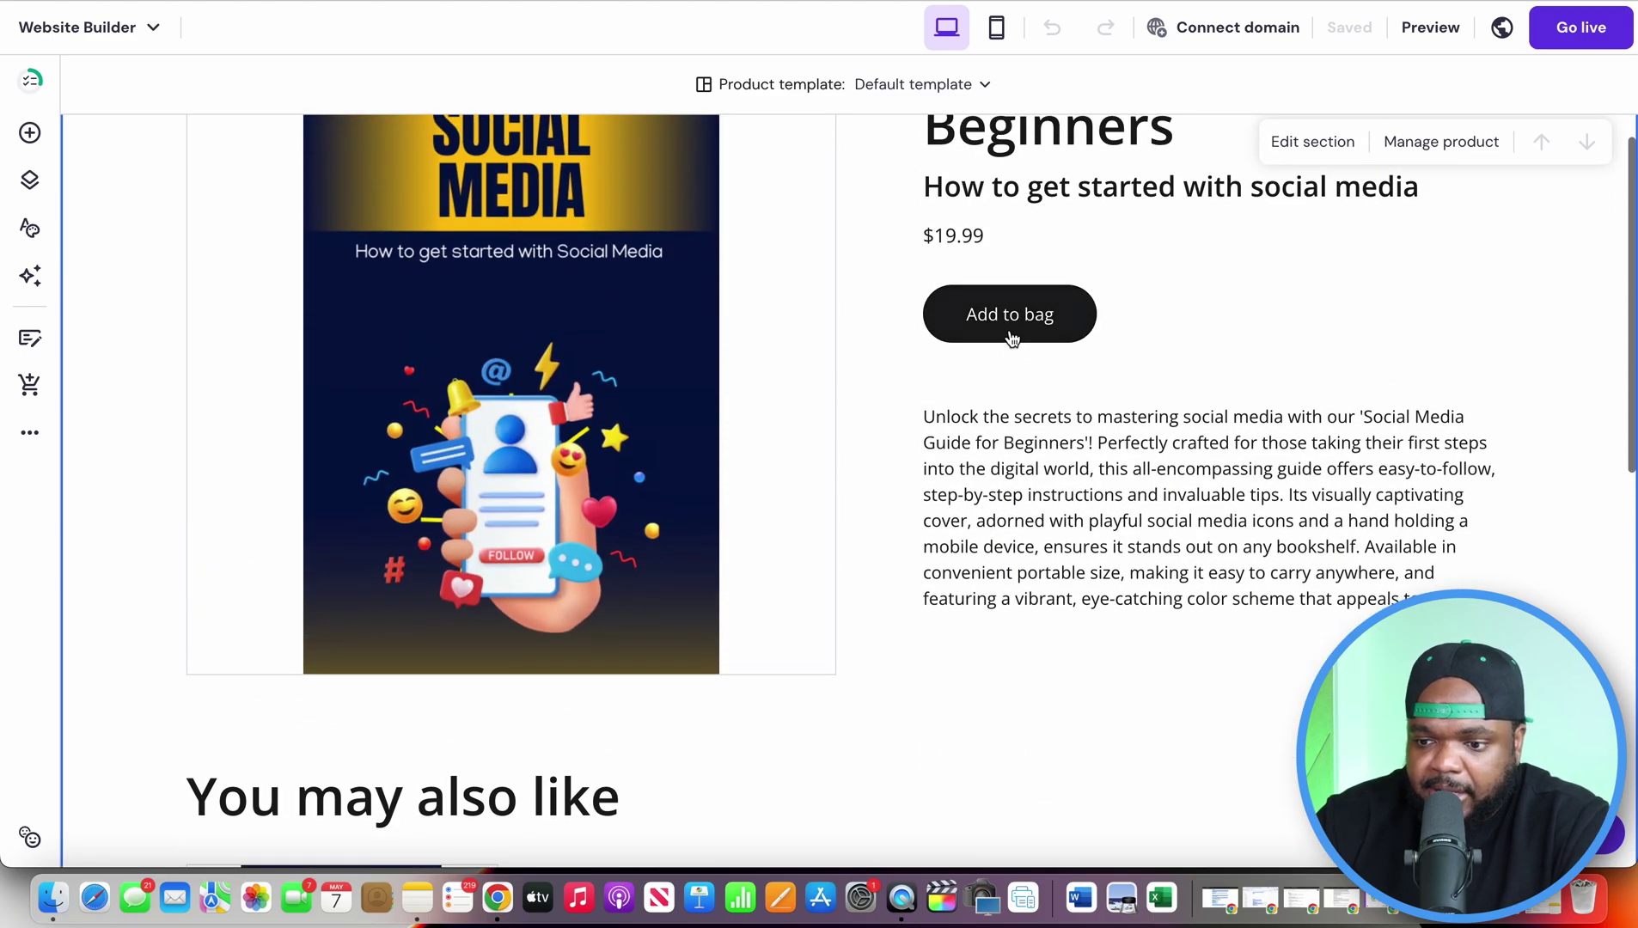
{"action": "scroll", "coordinate": [1011, 337], "scroll_direction": "up", "scroll_amount": 5}
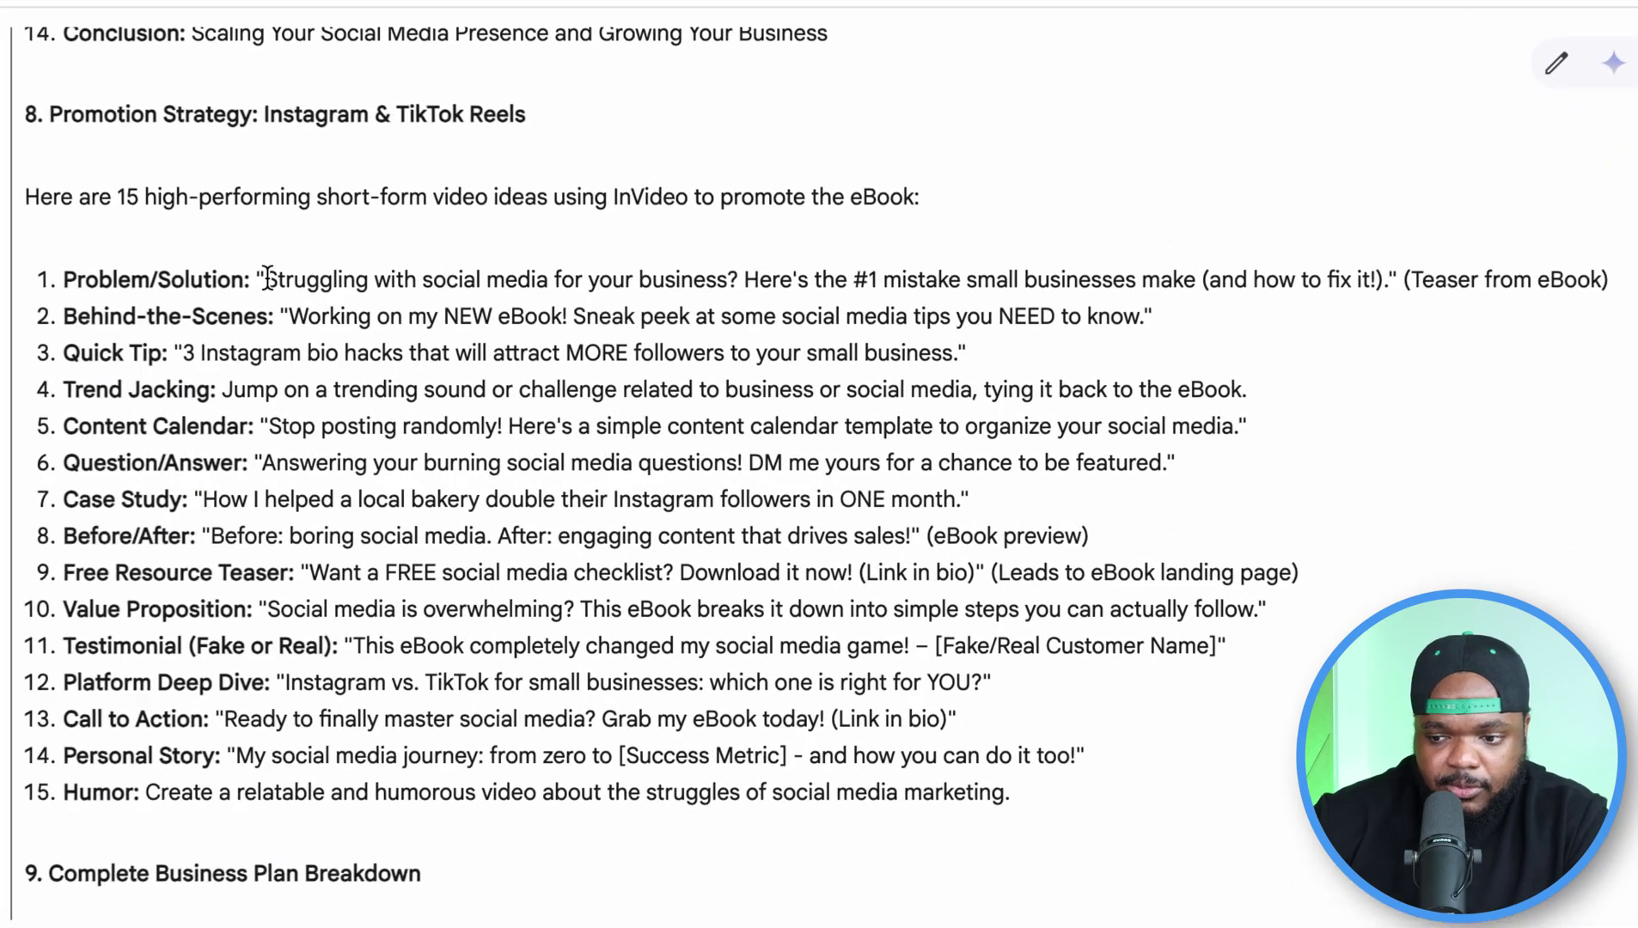
Switch to the business plan in Google AI Studio and review the Instagram and TikTok Reels ideas and the business plan breakdown
{"action": "left_click_drag", "start_coordinate": [499, 338], "coordinate": [1140, 363]}
{"action": "left_click_drag", "start_coordinate": [1207, 316], "coordinate": [1347, 292]}
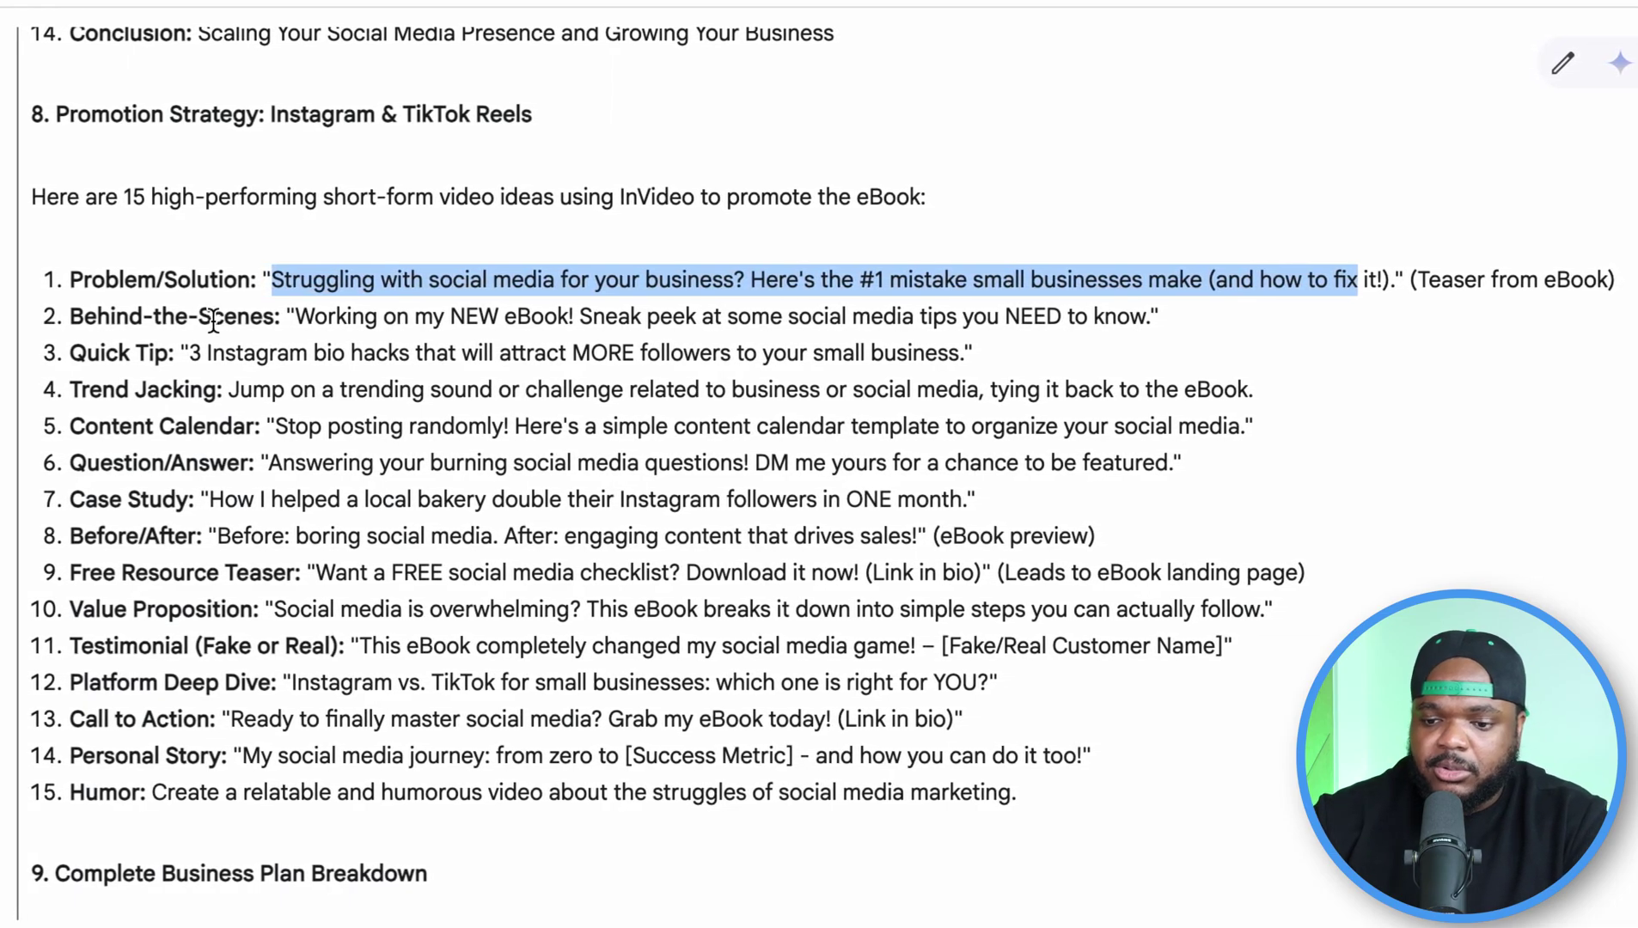
{"action": "left_click", "coordinate": [245, 317]}
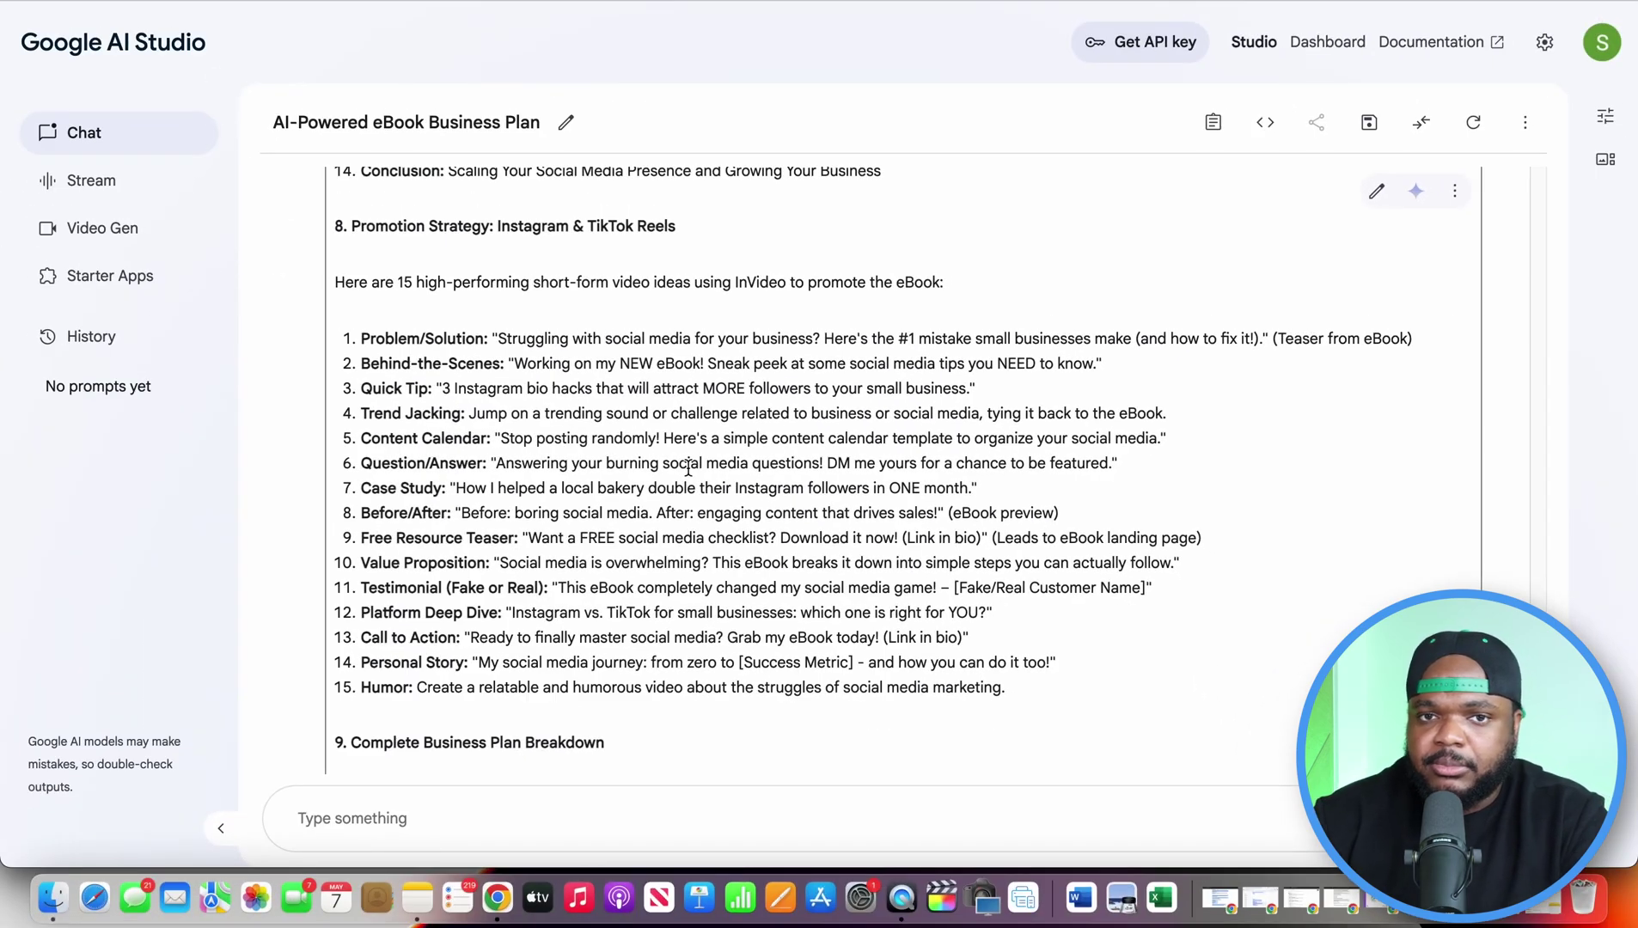
{"action": "scroll", "coordinate": [688, 468], "scroll_direction": "down", "scroll_amount": 5}
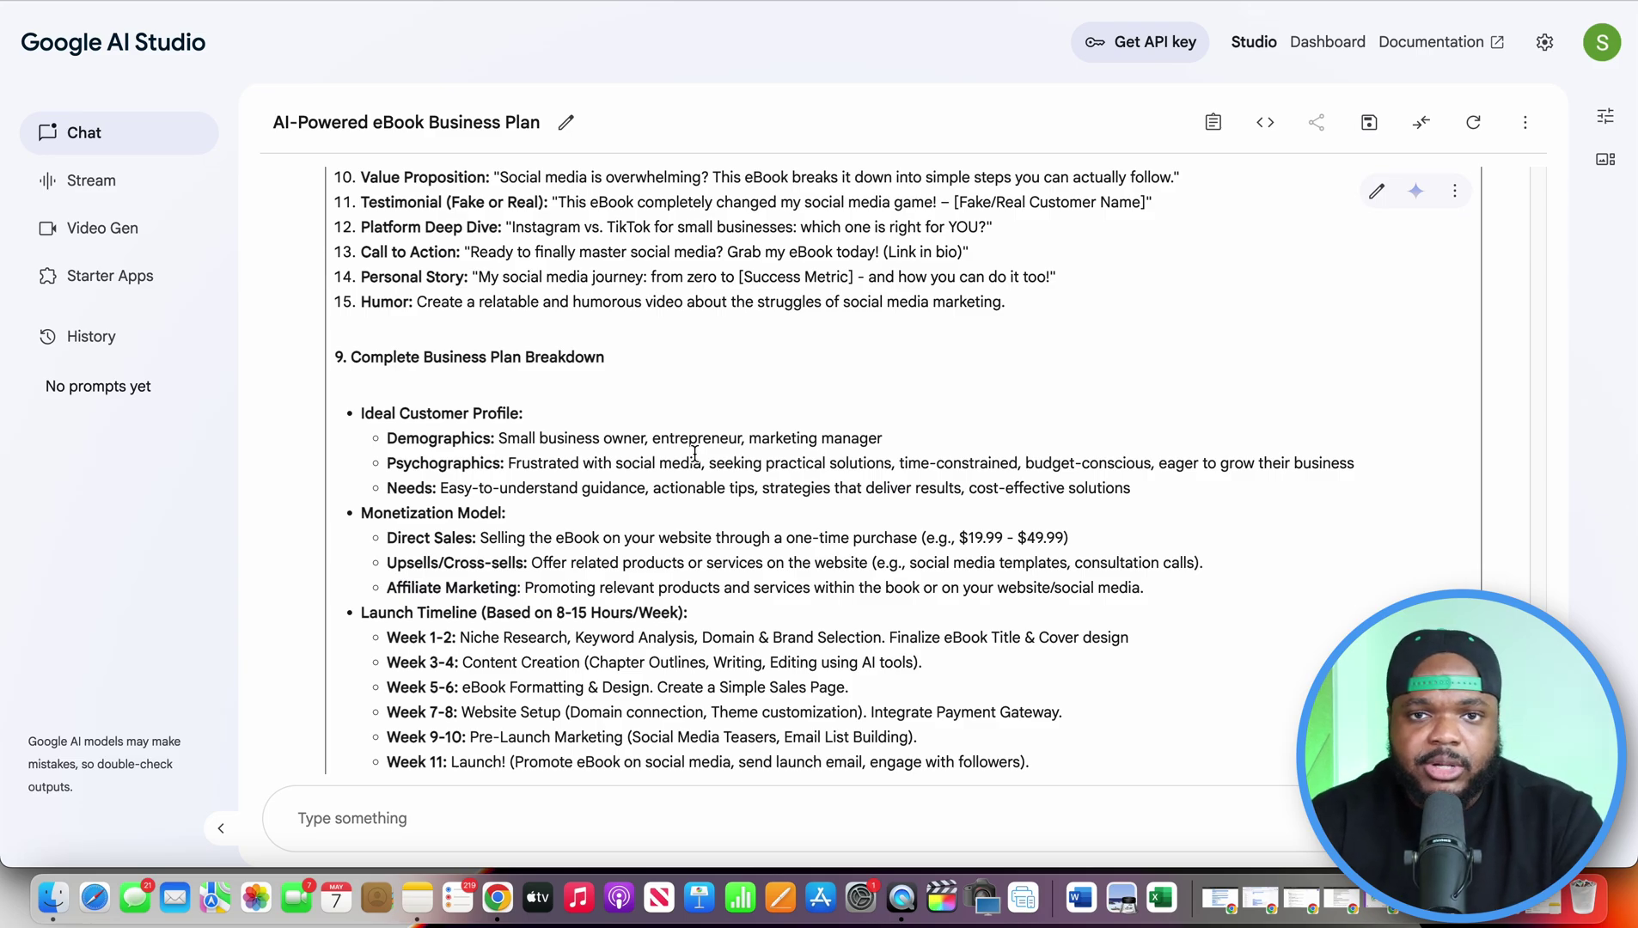